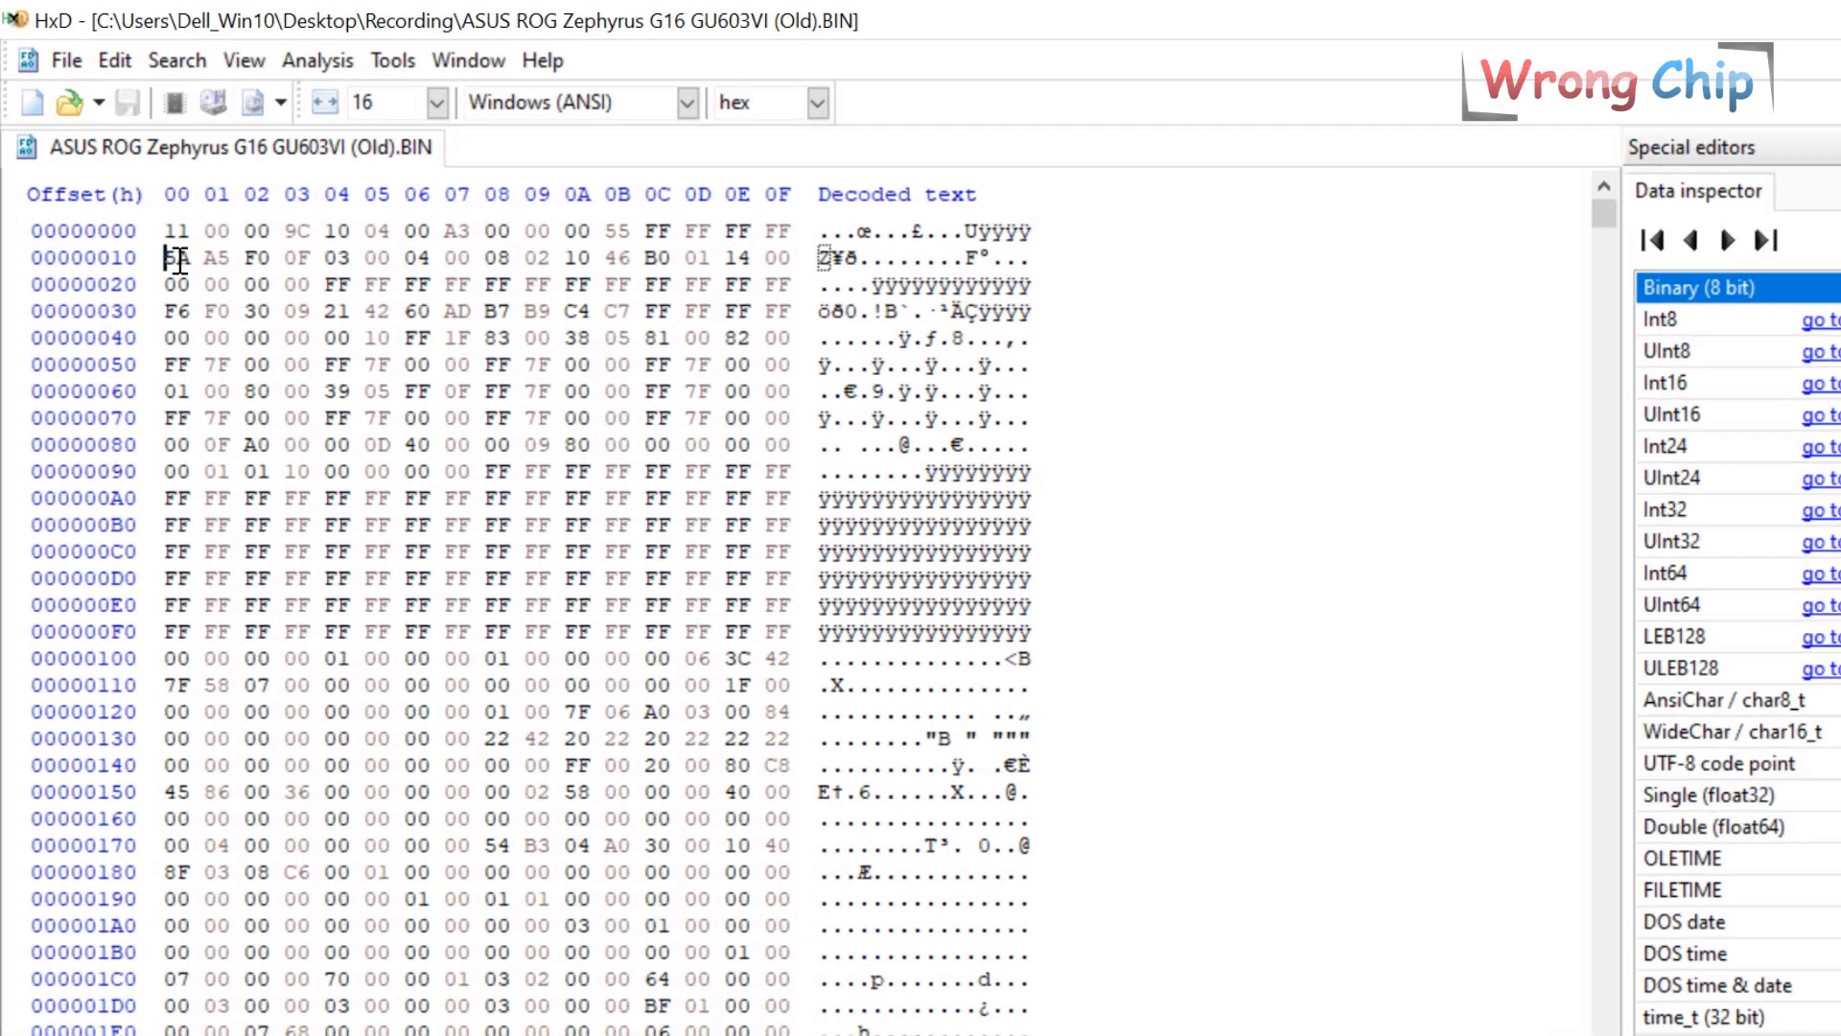
Check that the old dump has 5A A5 F0 0F at offset 10 and is 2000000h bytes long.
drag(152, 226, 257, 226)
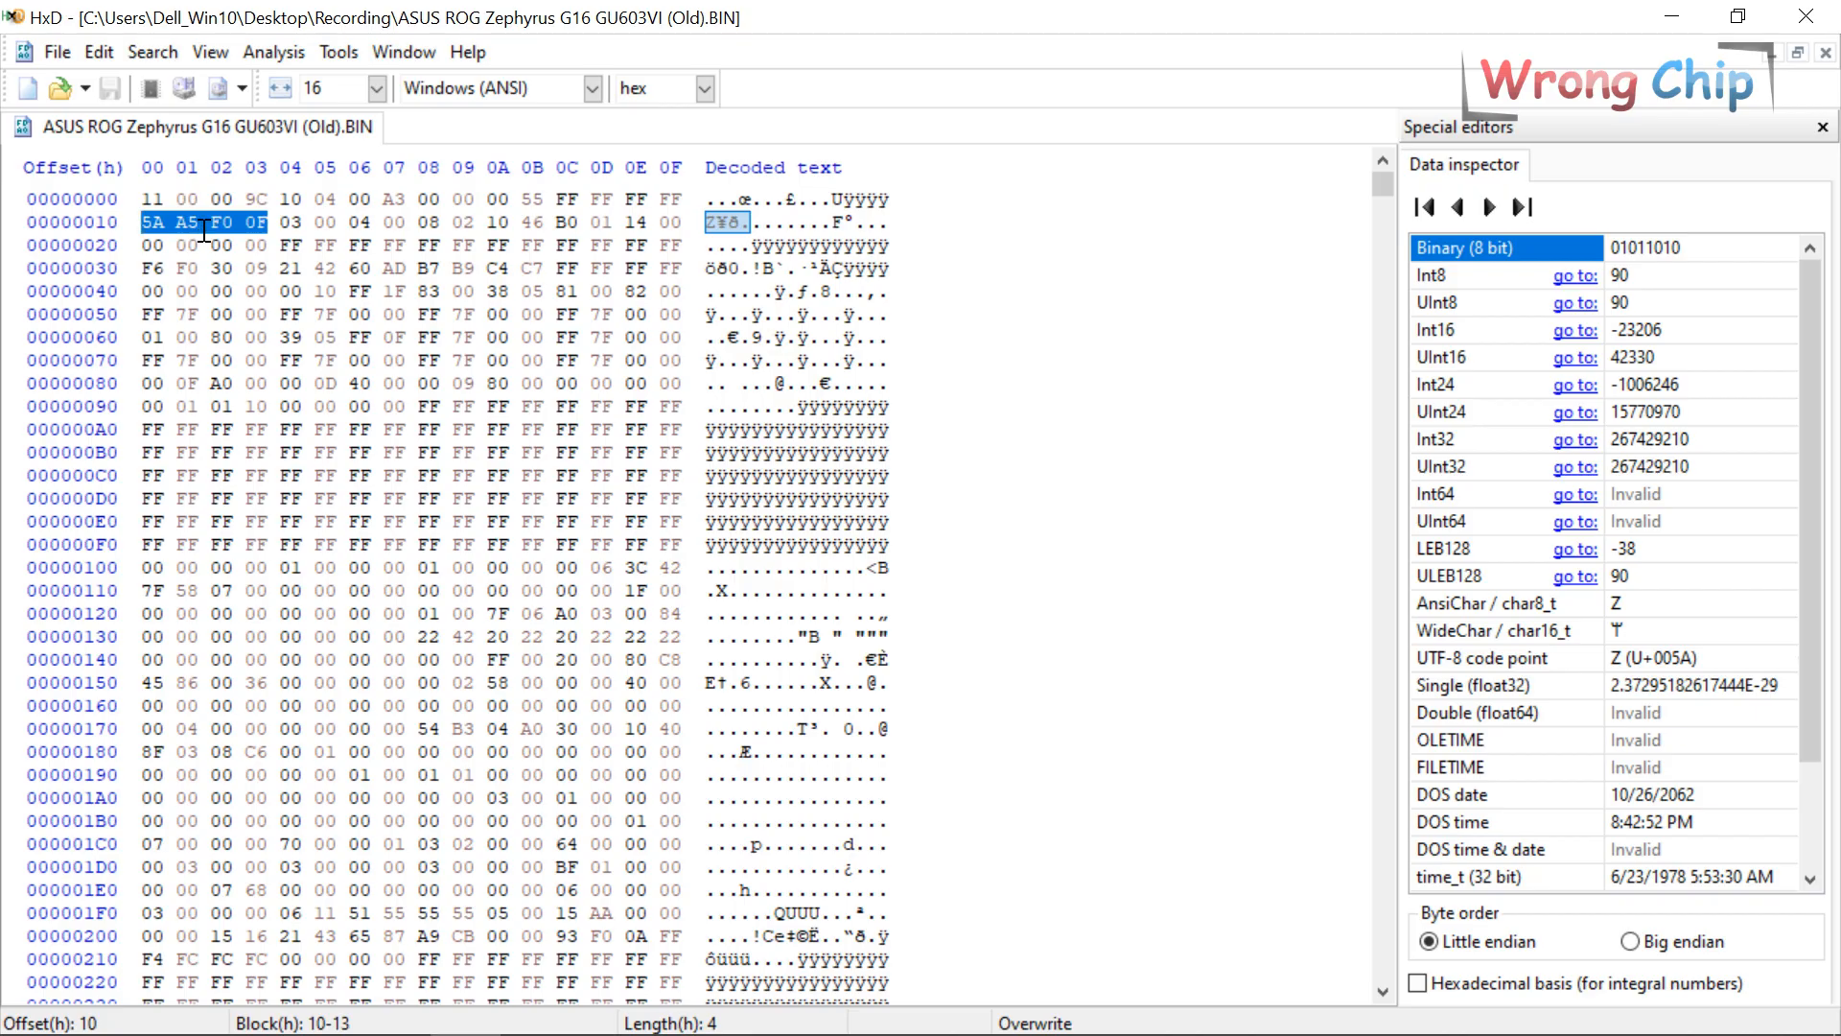
drag(271, 223, 143, 230)
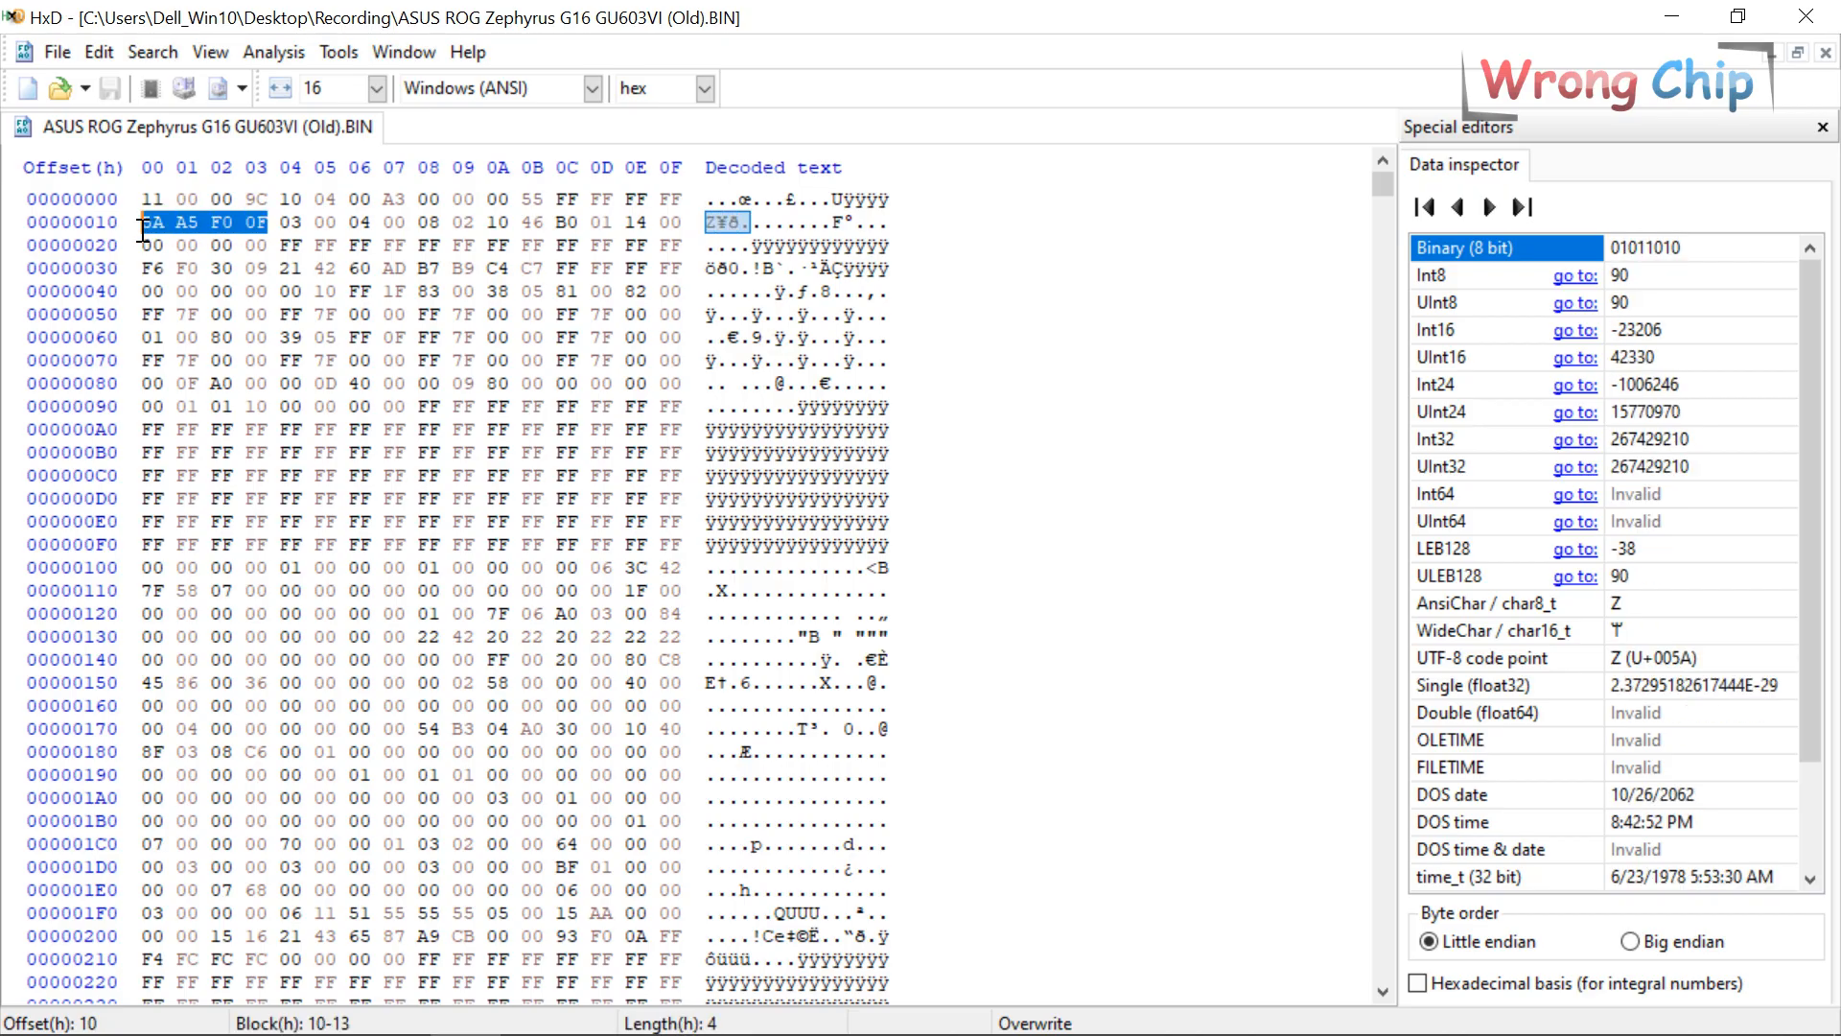
click(248, 268)
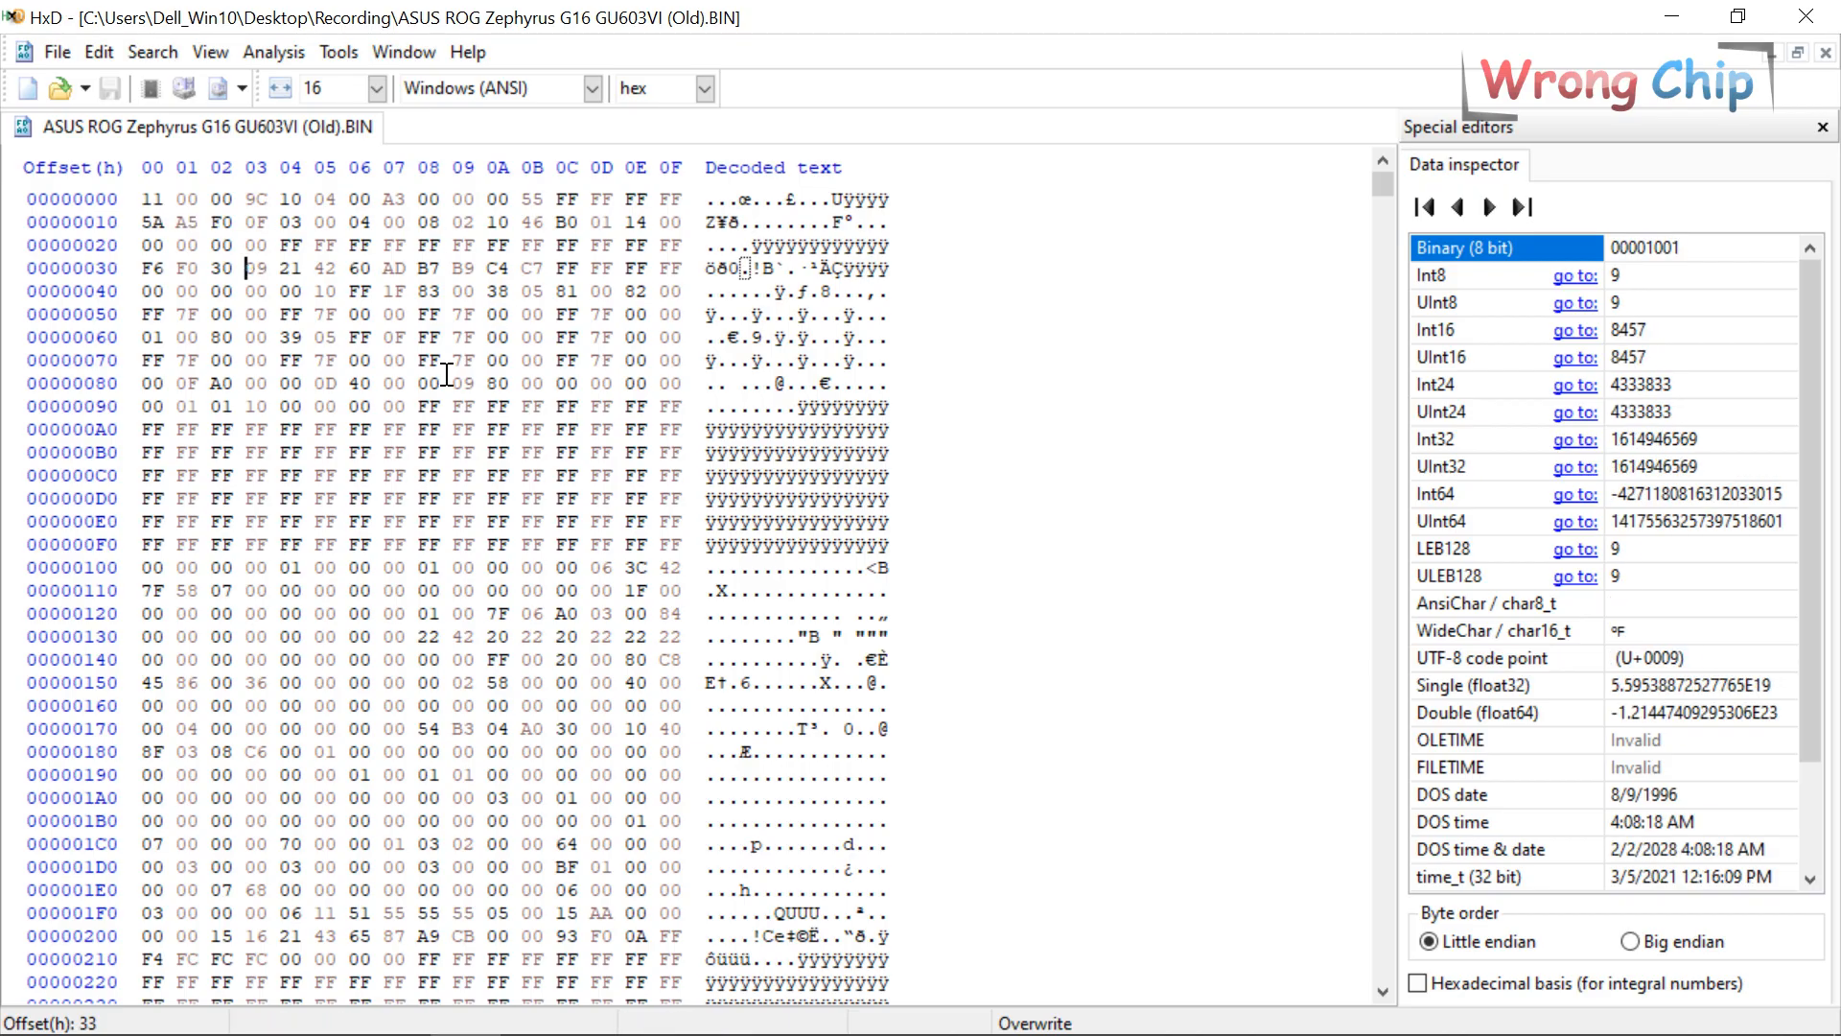
key(ctrl+a)
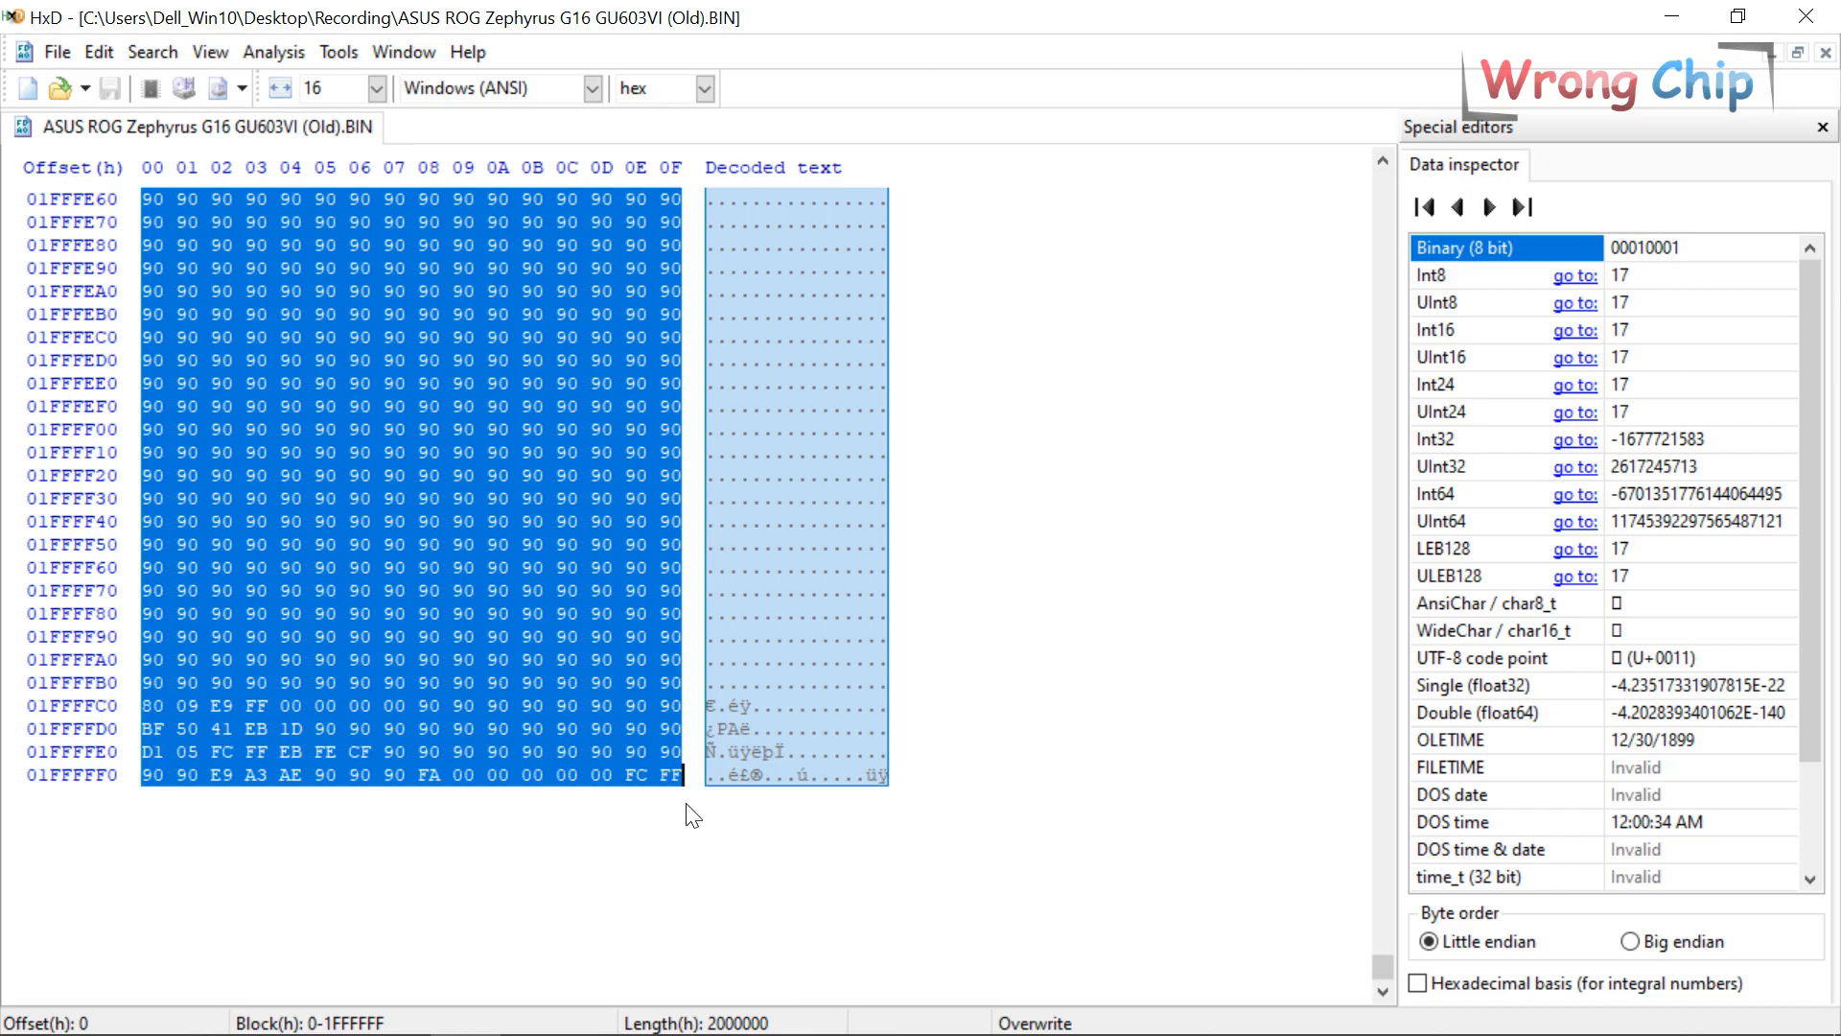
Search the old BIOS dump for the pasted laptop serial number.
drag(684, 778, 375, 708)
click(579, 458)
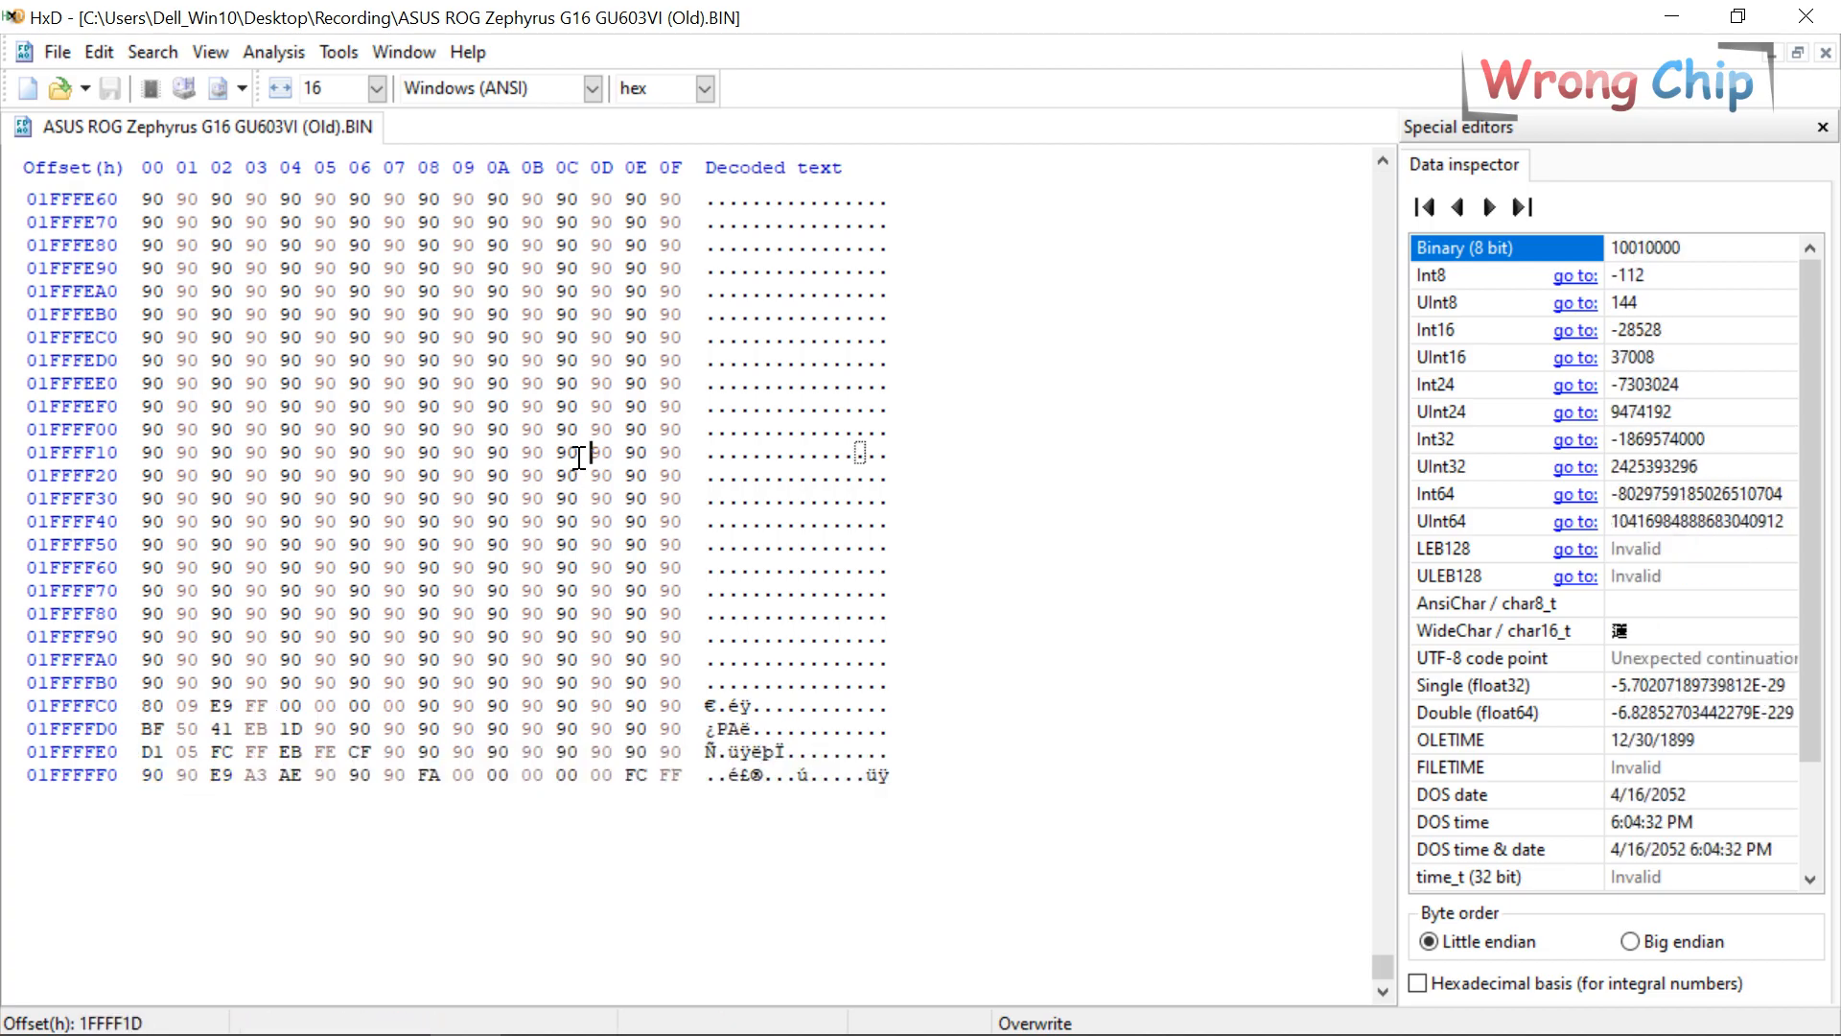
key(ctrl+f)
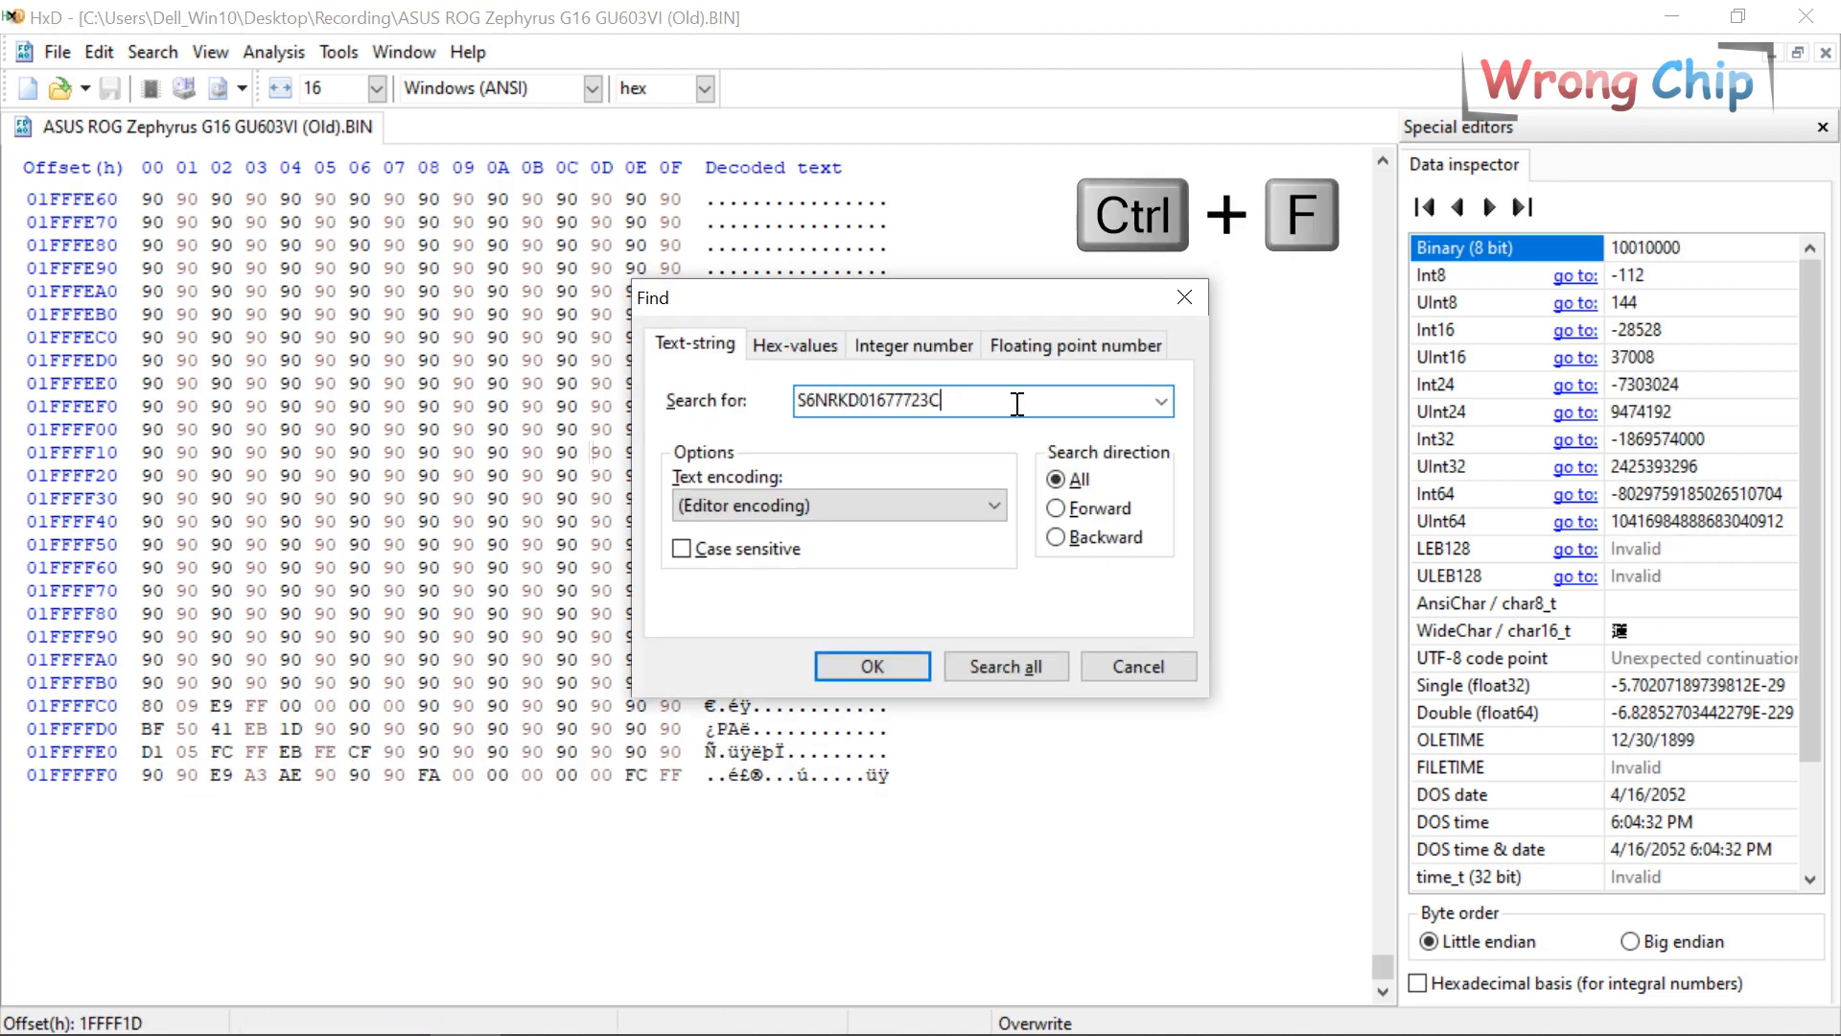
drag(1019, 403, 721, 404)
drag(963, 397, 784, 489)
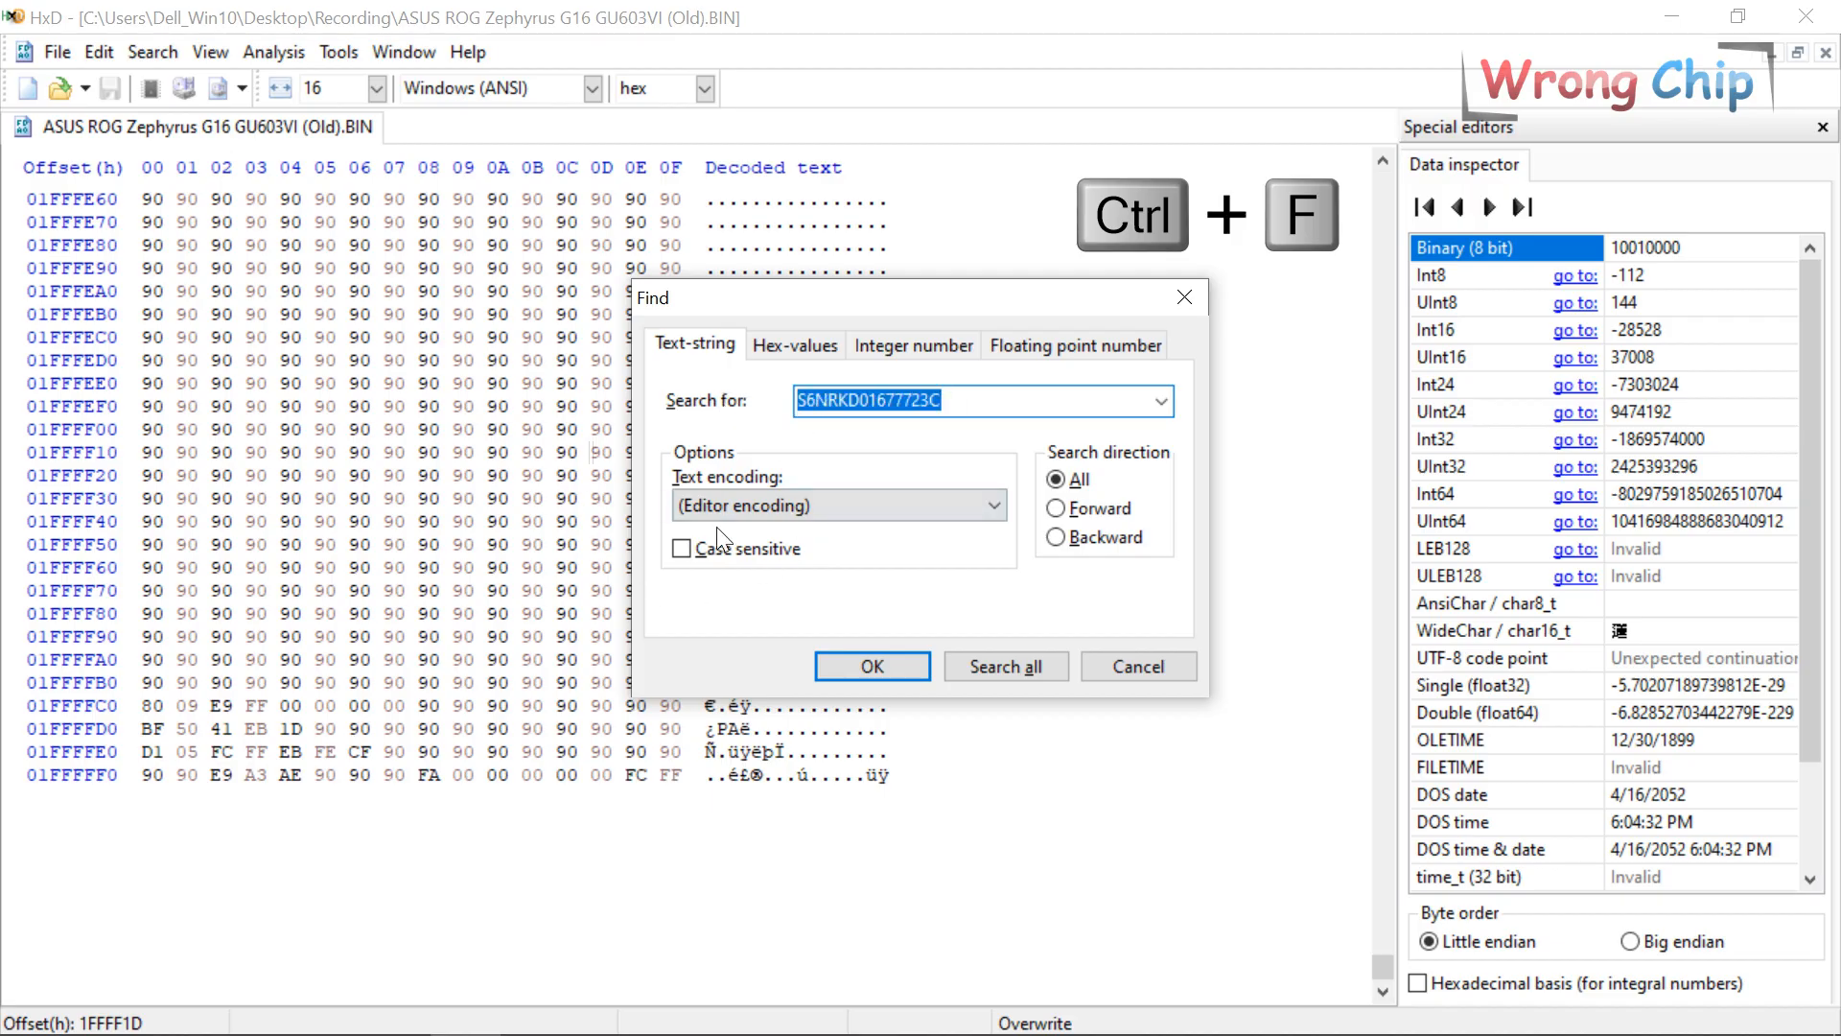
click(869, 663)
Step through matches to find the serial's second copy, then bring up ASUS Download Center.
key(F3)
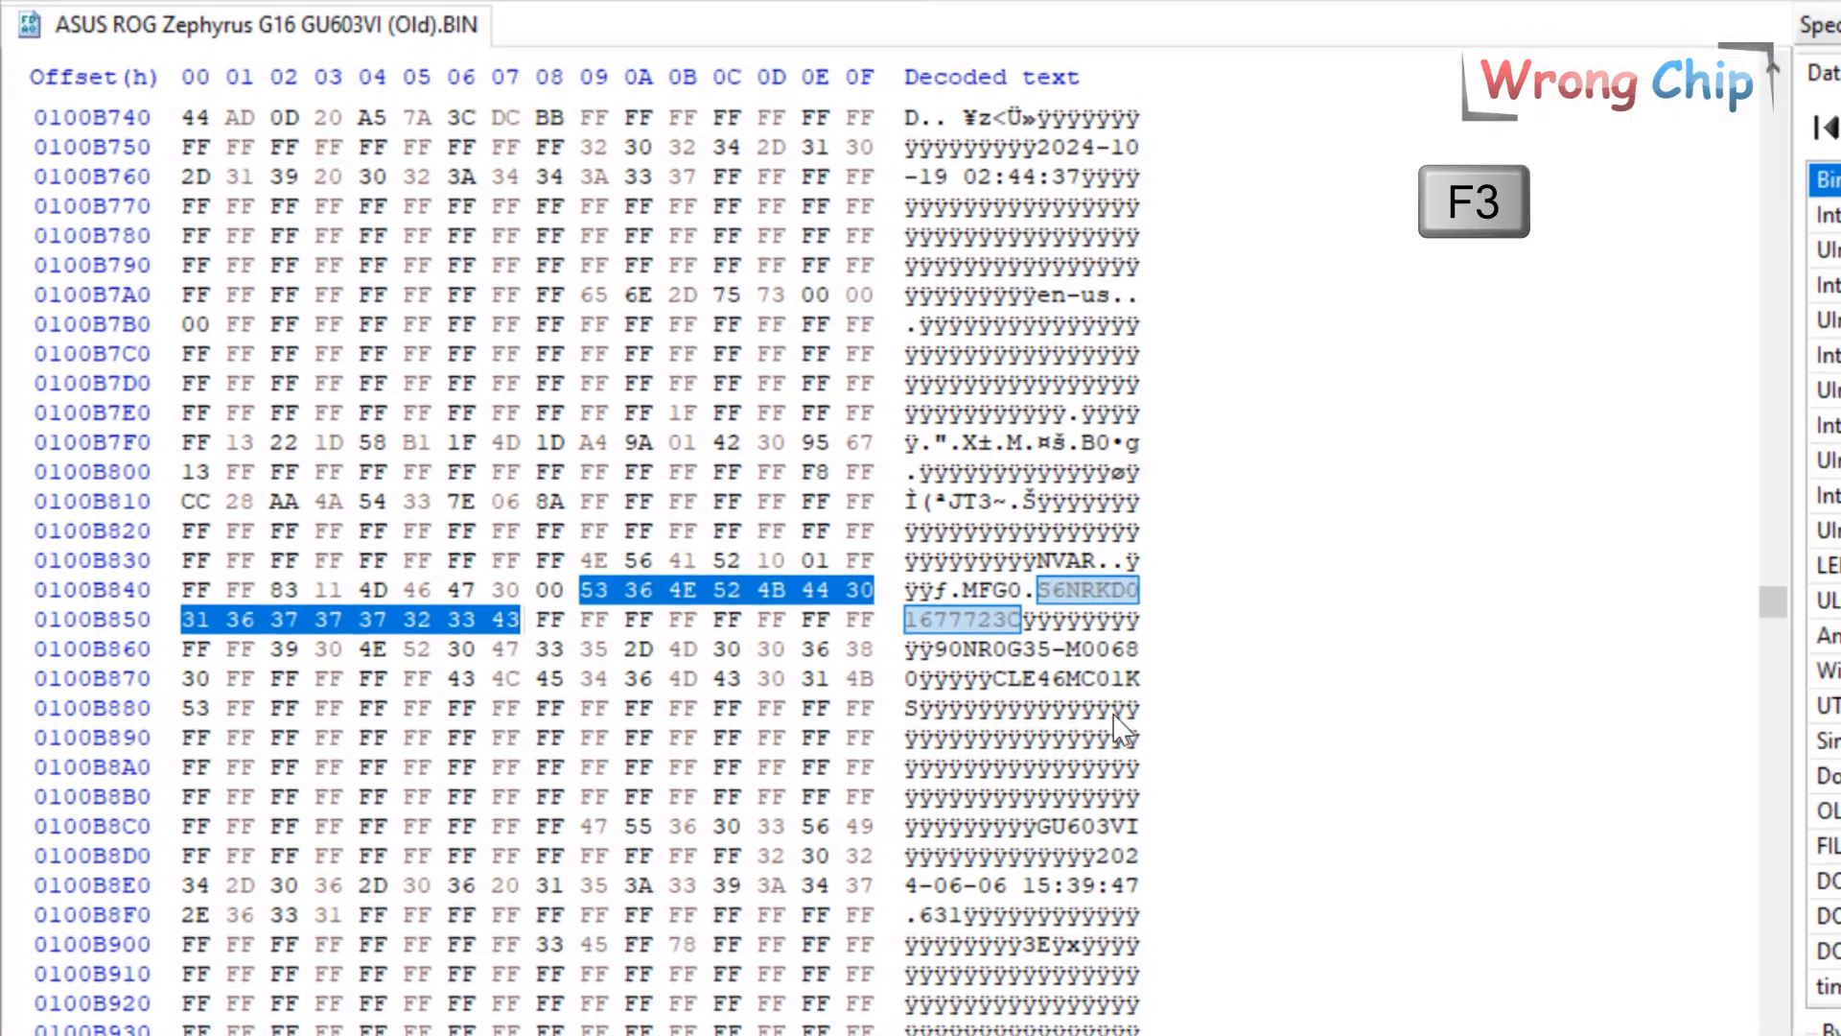
key(F3)
key(F3)
click(1304, 755)
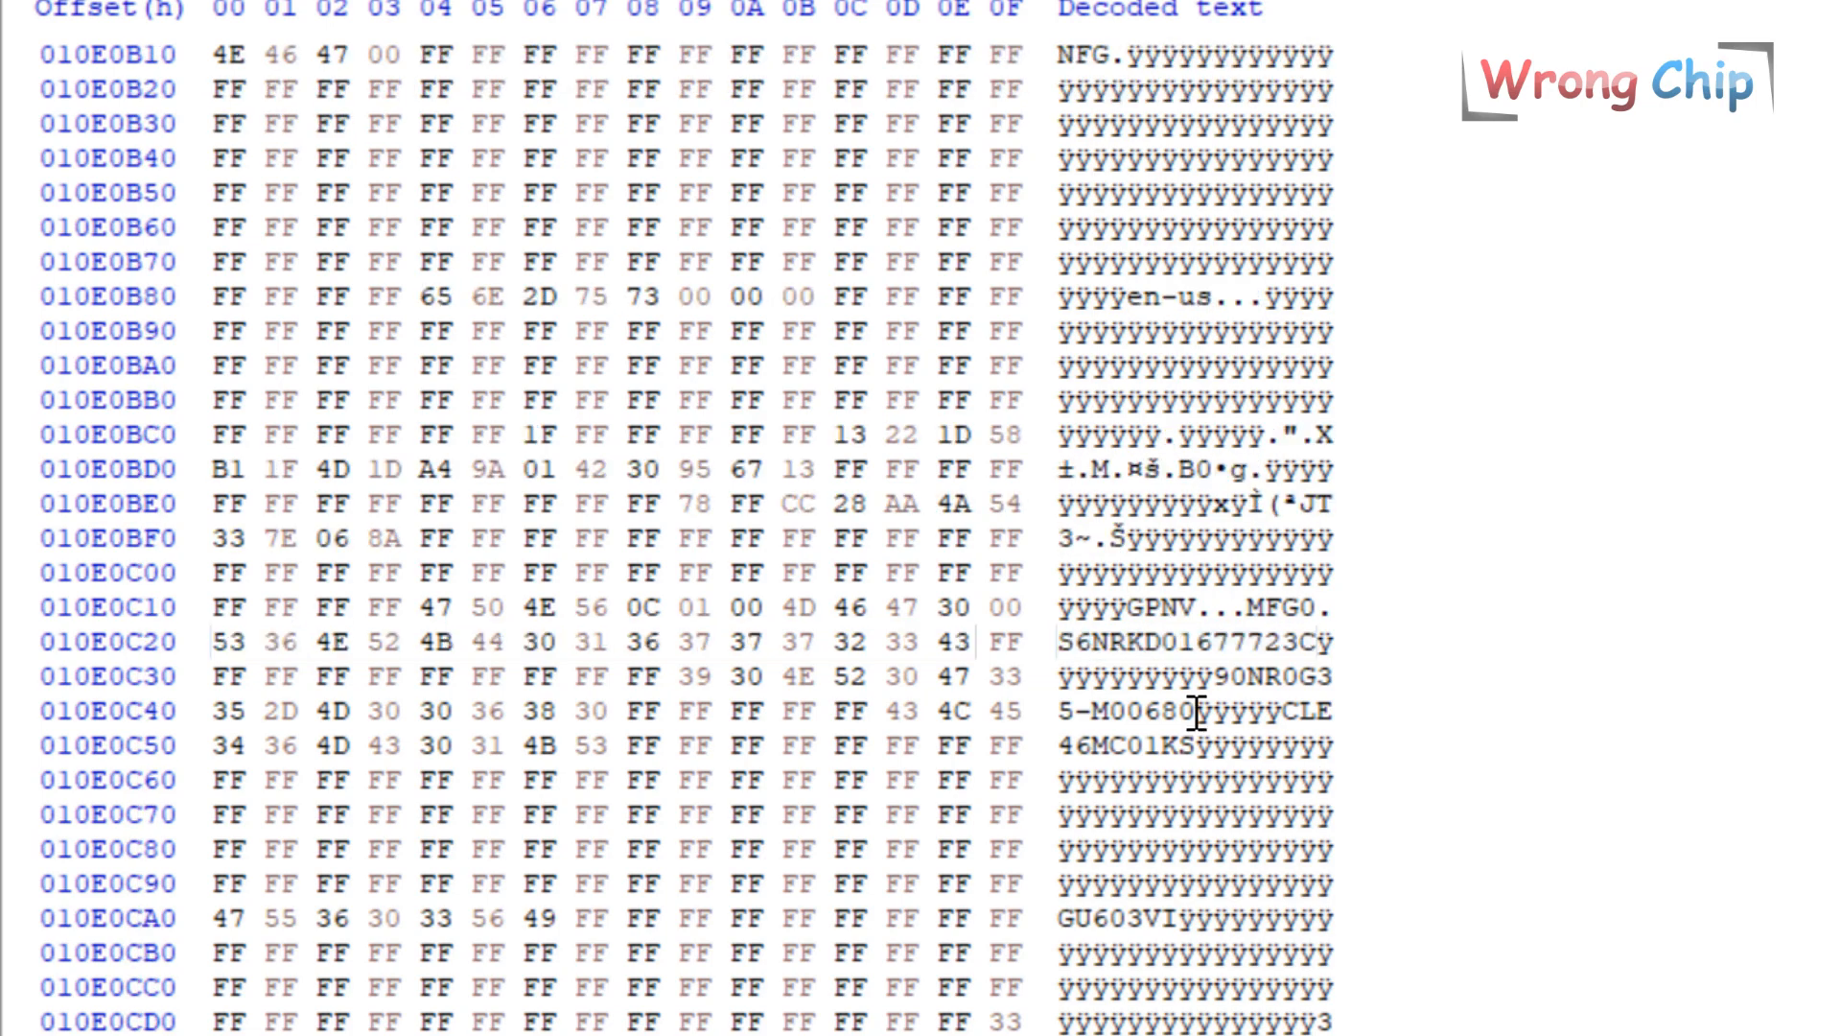
key(F3)
scroll(1142, 671, down, 1)
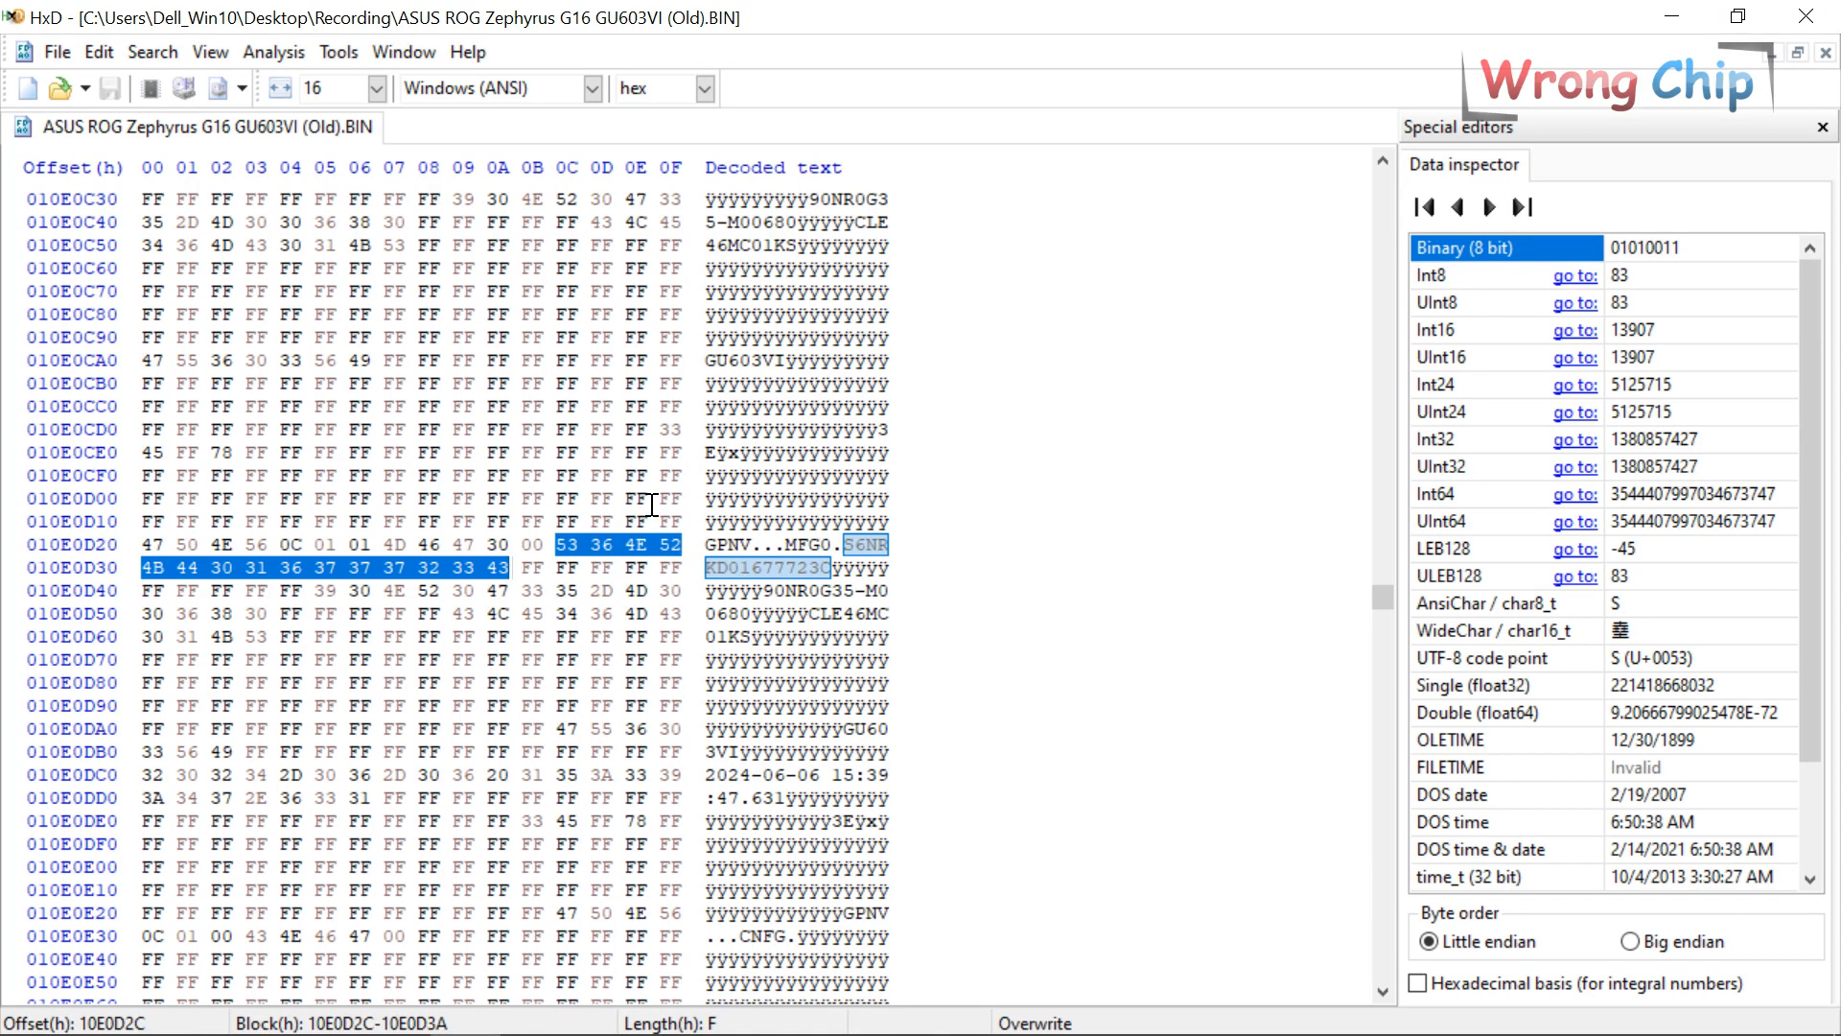
key(ctrl+f)
key(ctrl+c)
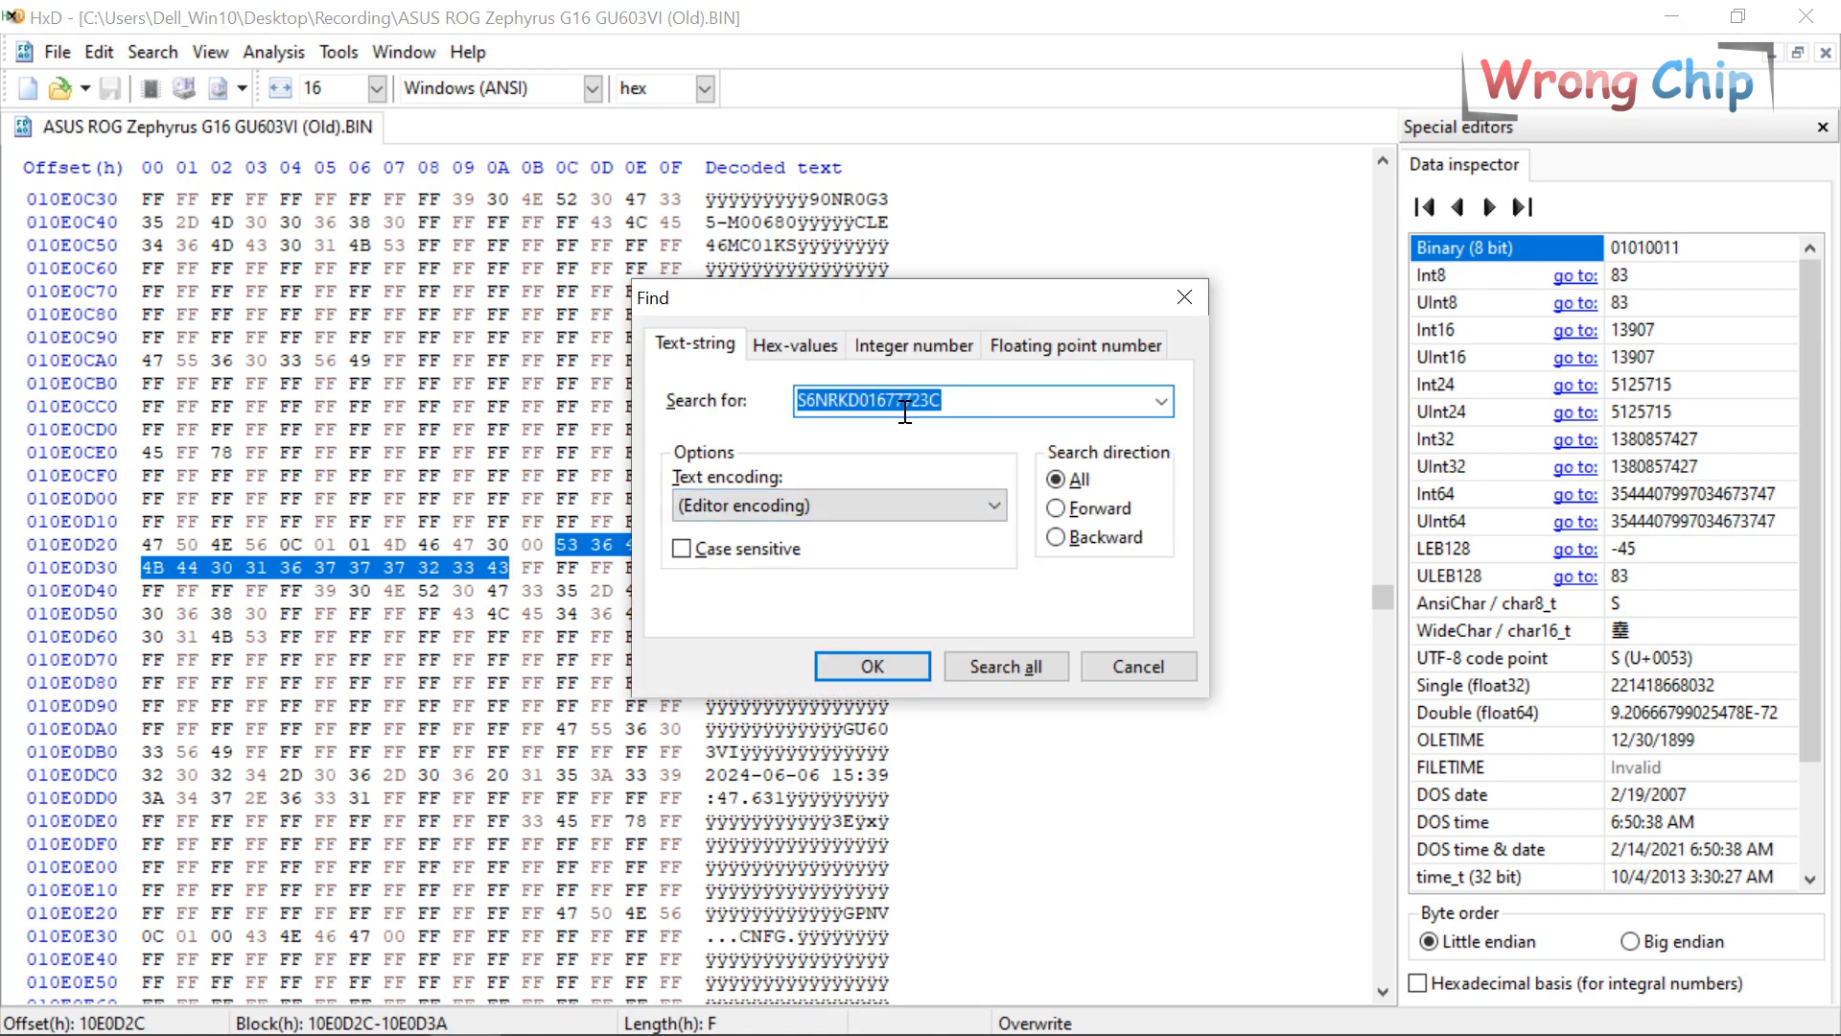
click(315, 1013)
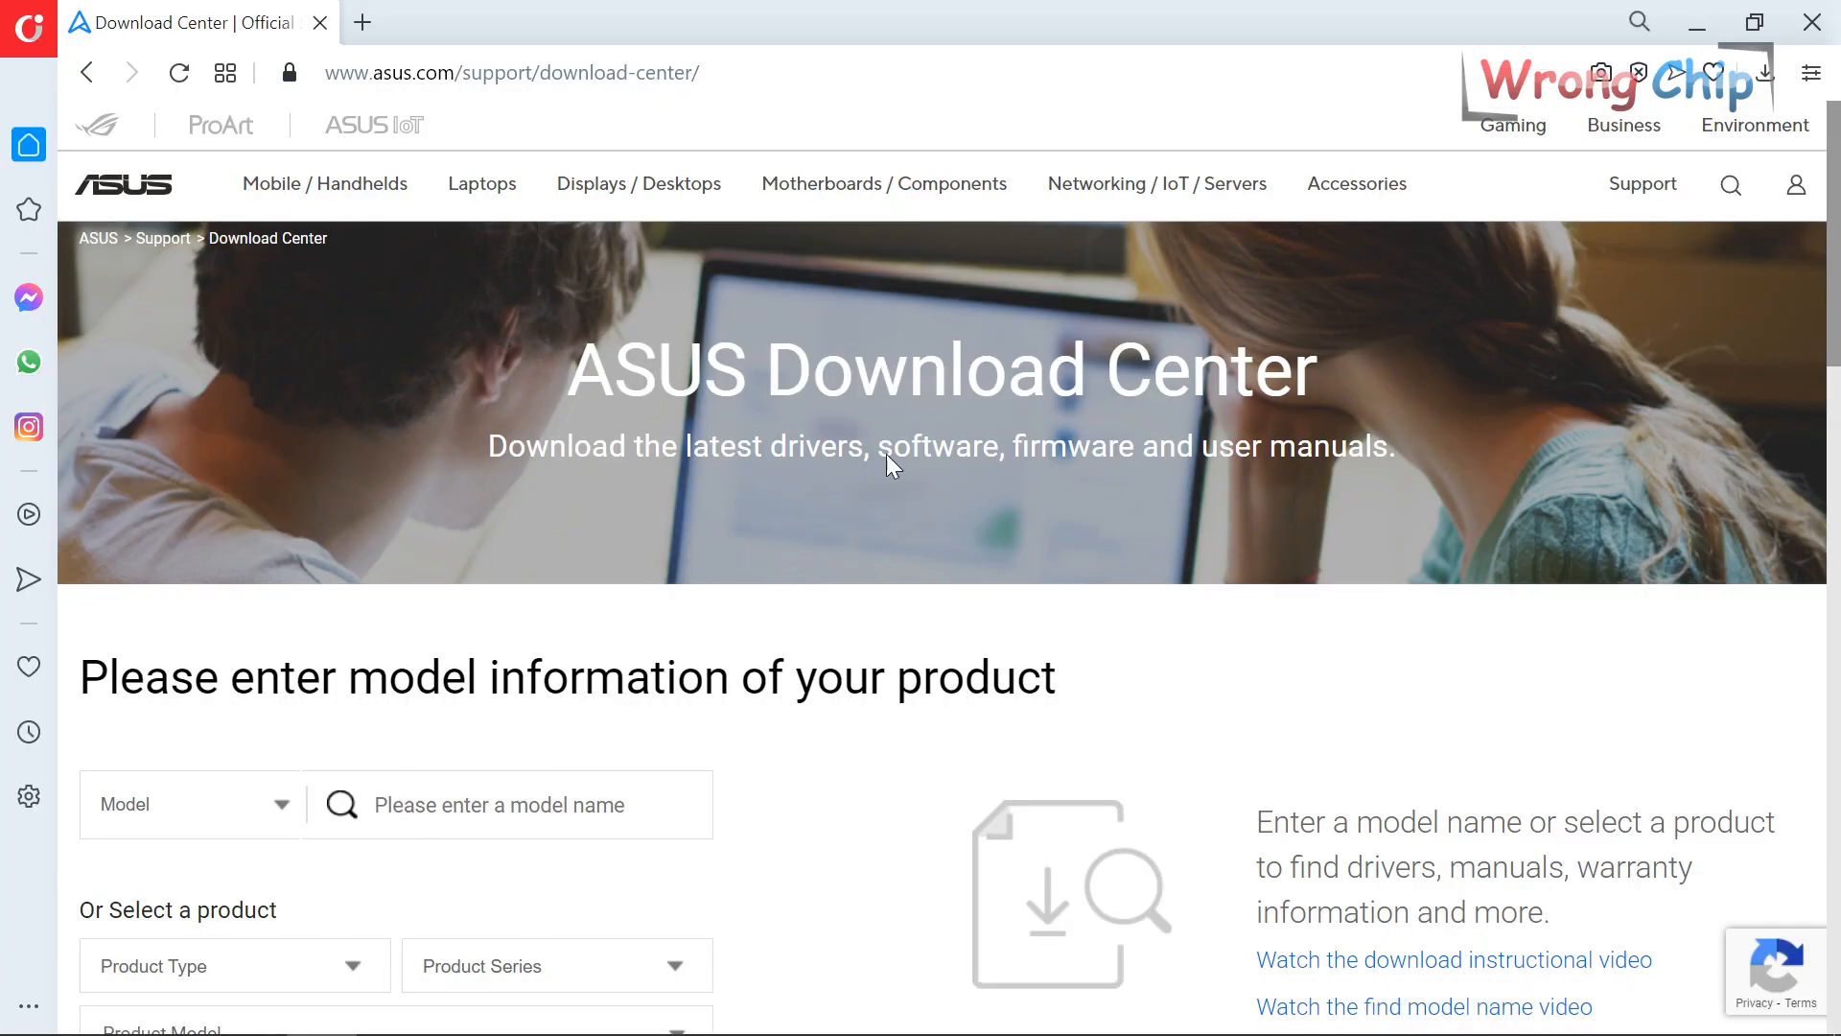
Look up the laptop by Serial Number on ASUS Download Center, identifying model GU603VI.
click(395, 795)
click(284, 808)
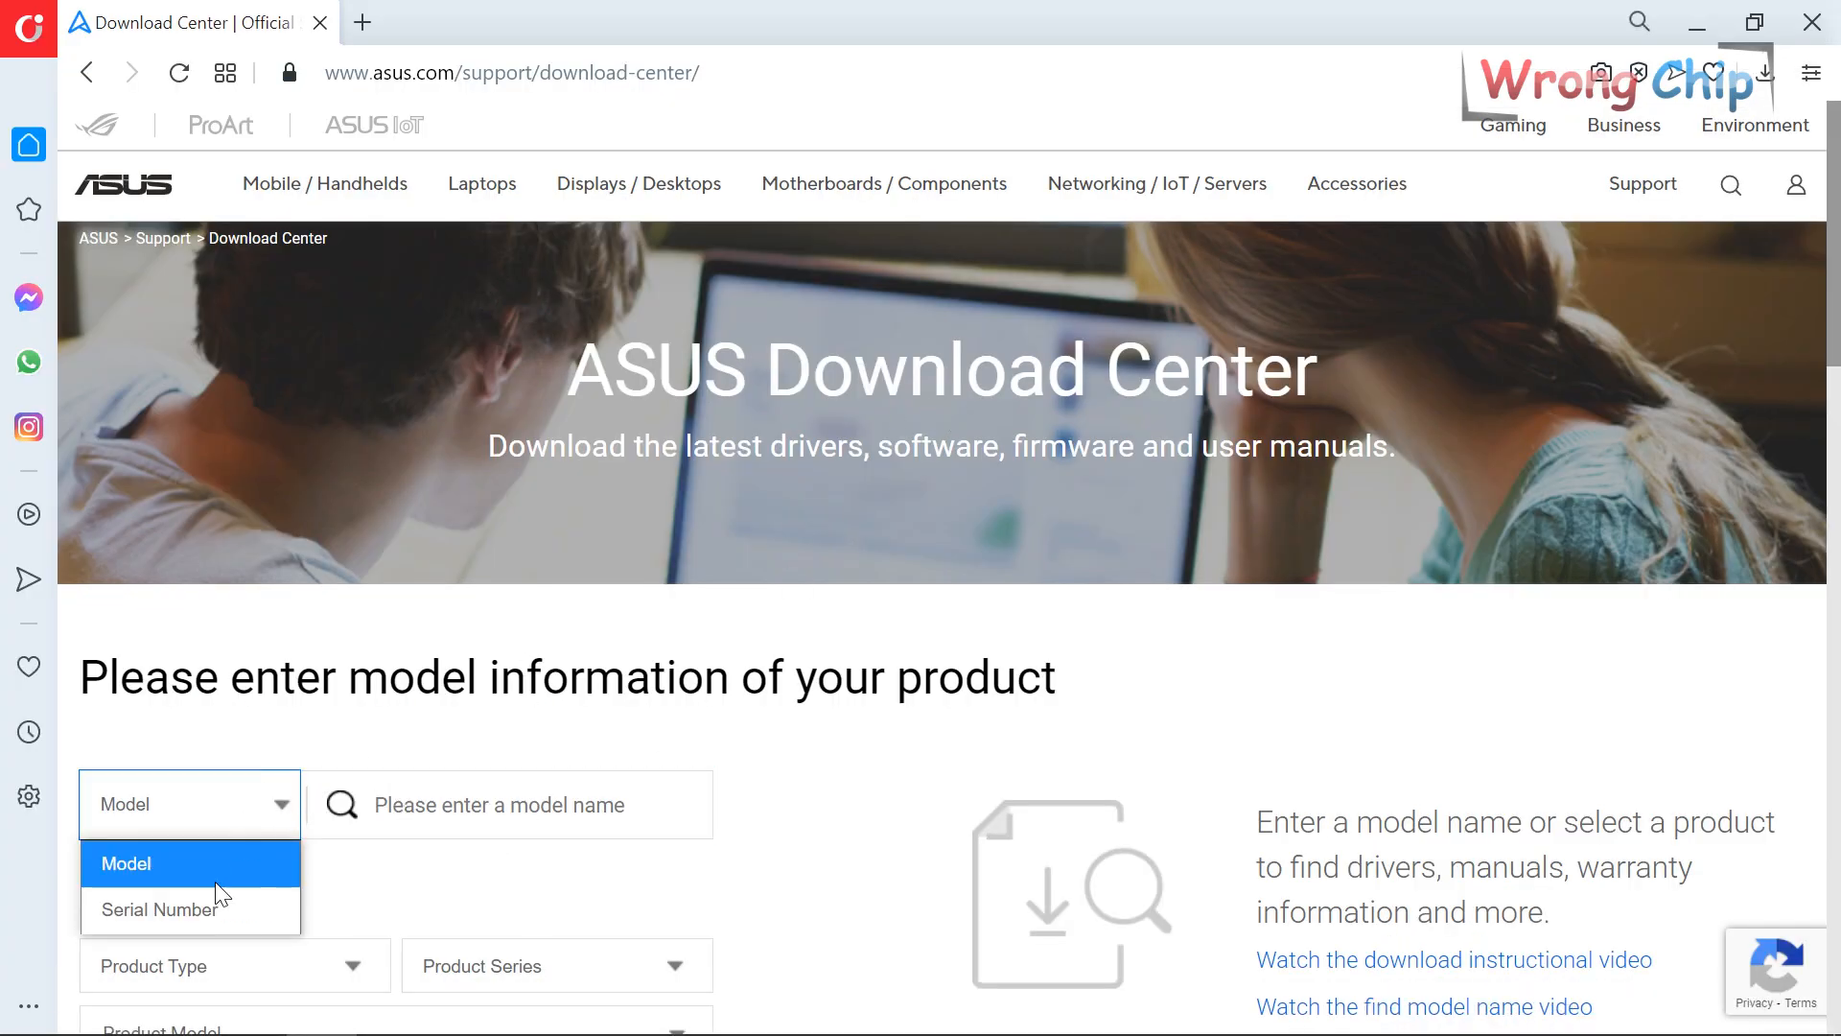
click(168, 907)
click(430, 794)
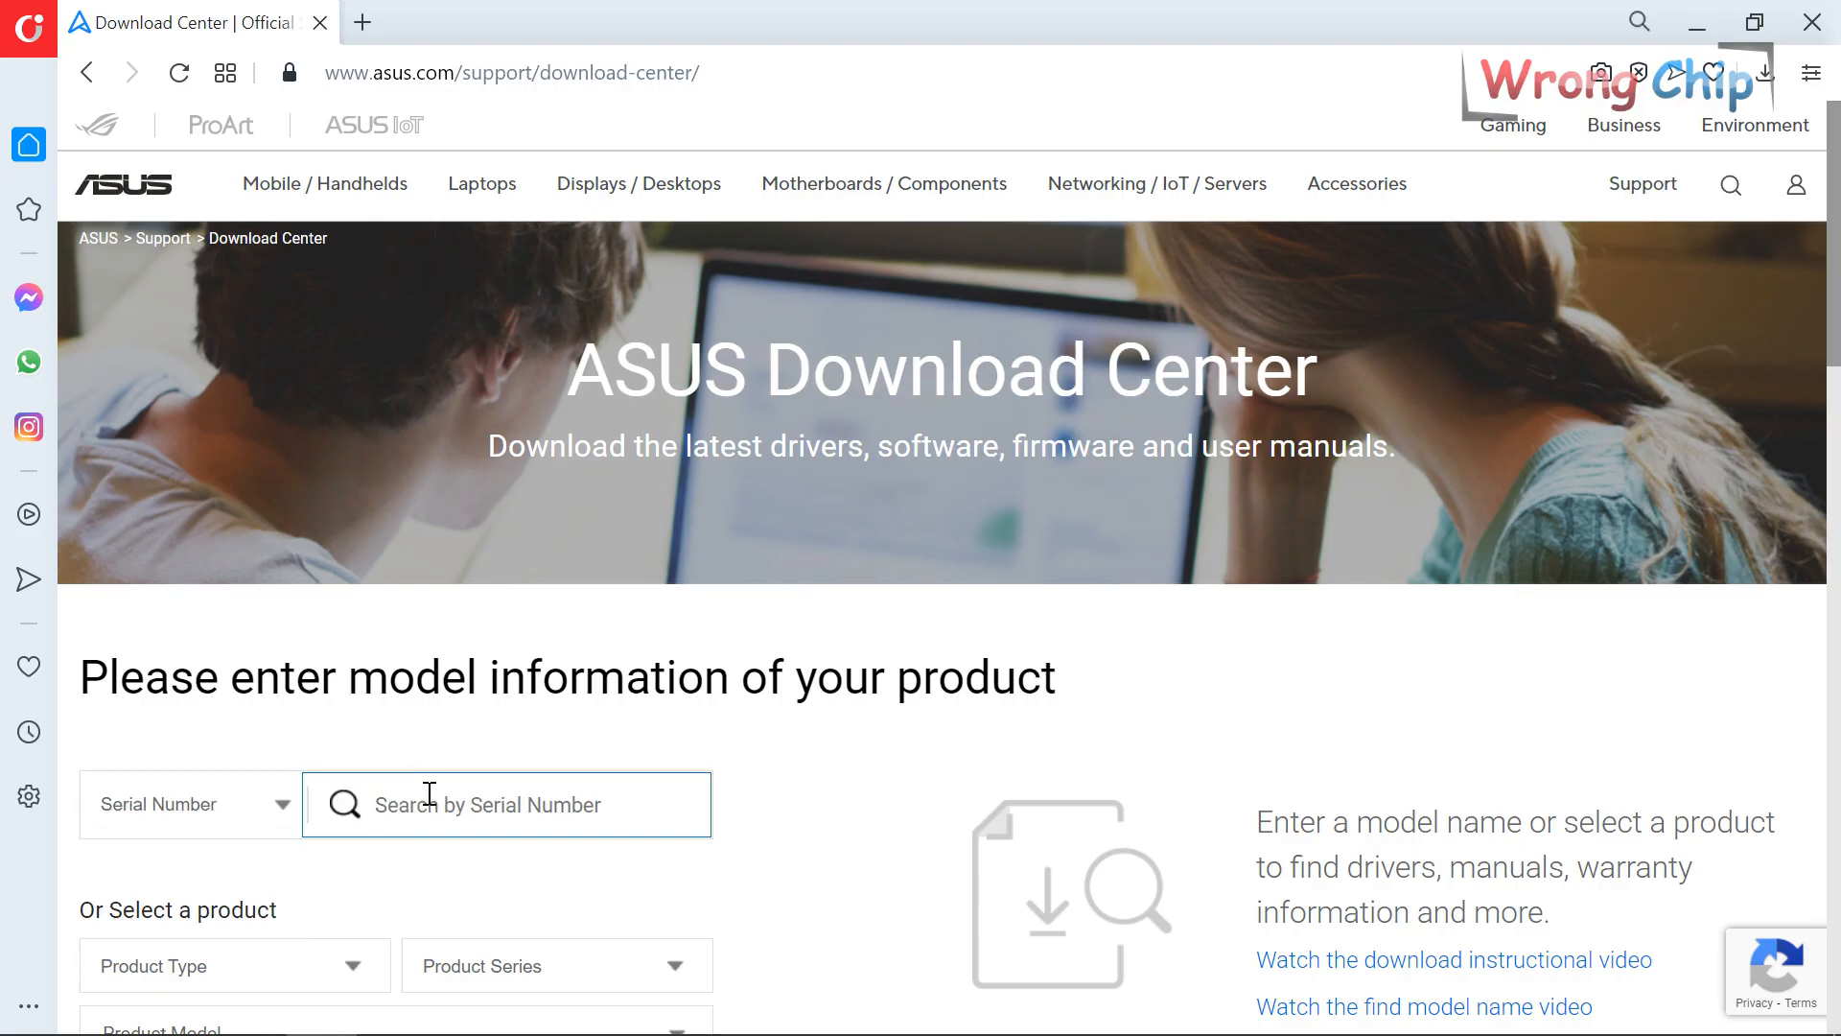
key(ctrl+v)
drag(600, 802, 365, 830)
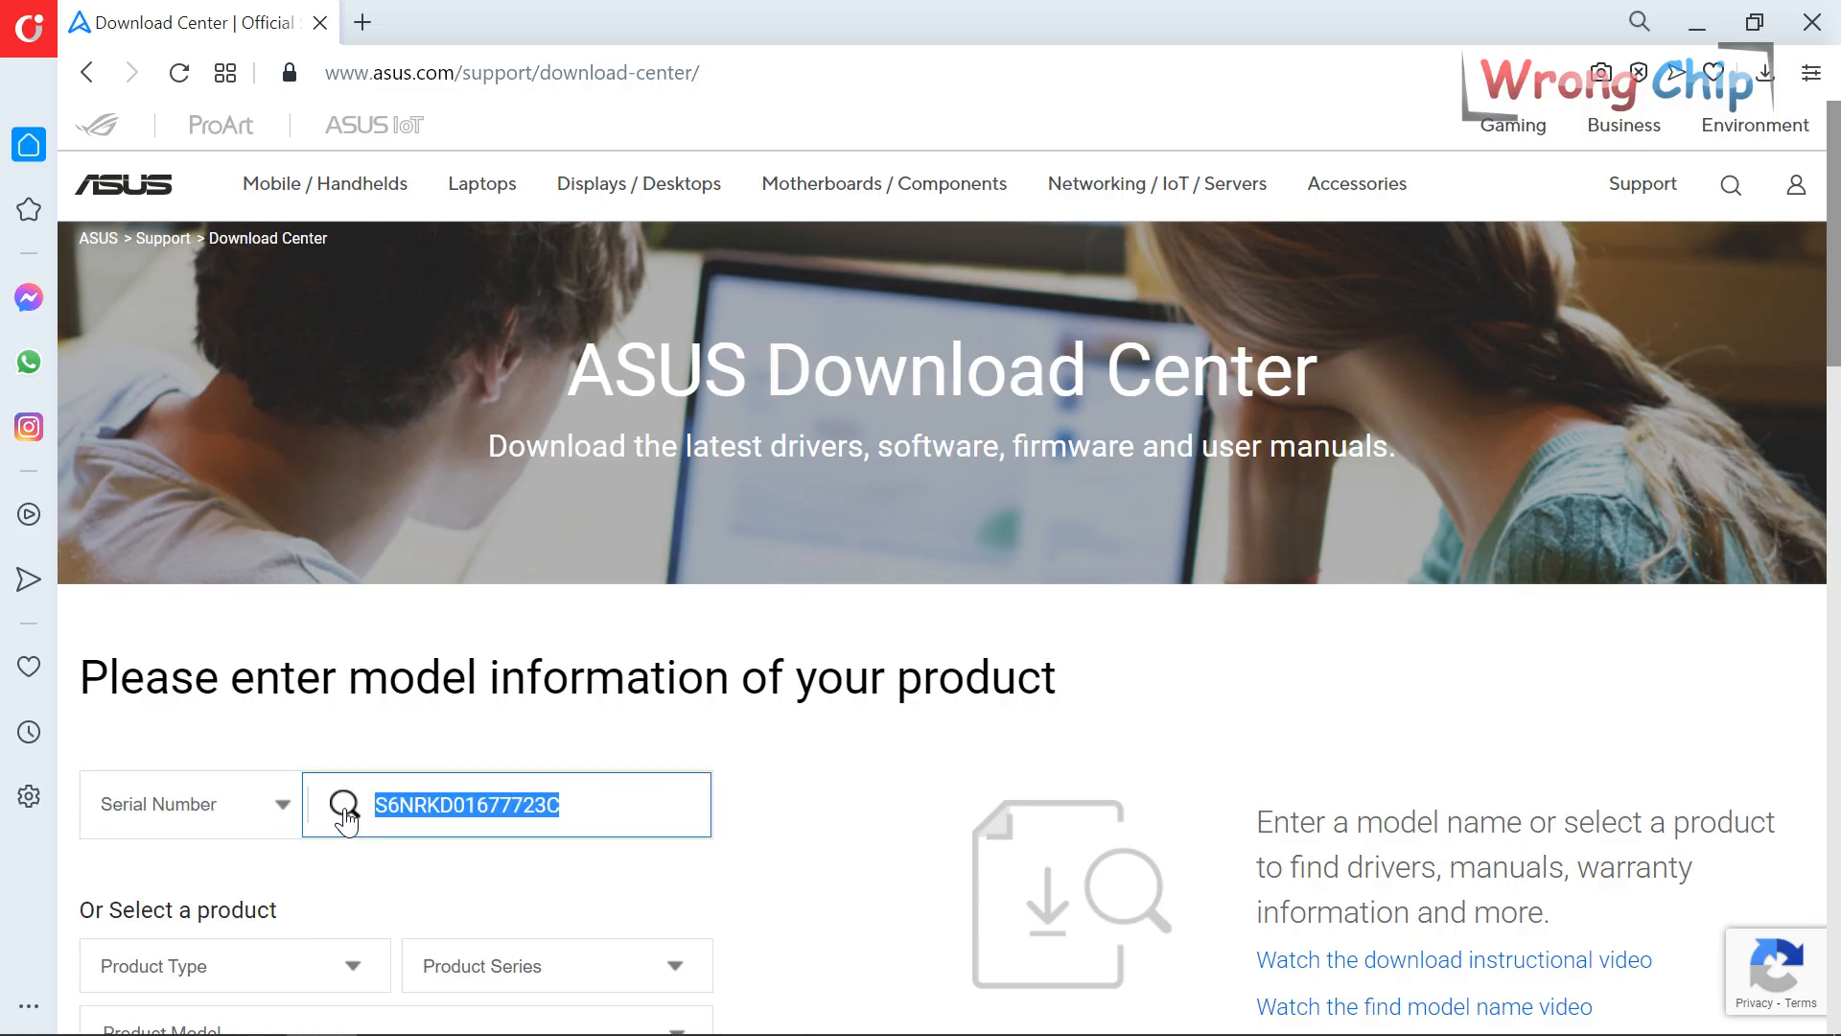
click(345, 813)
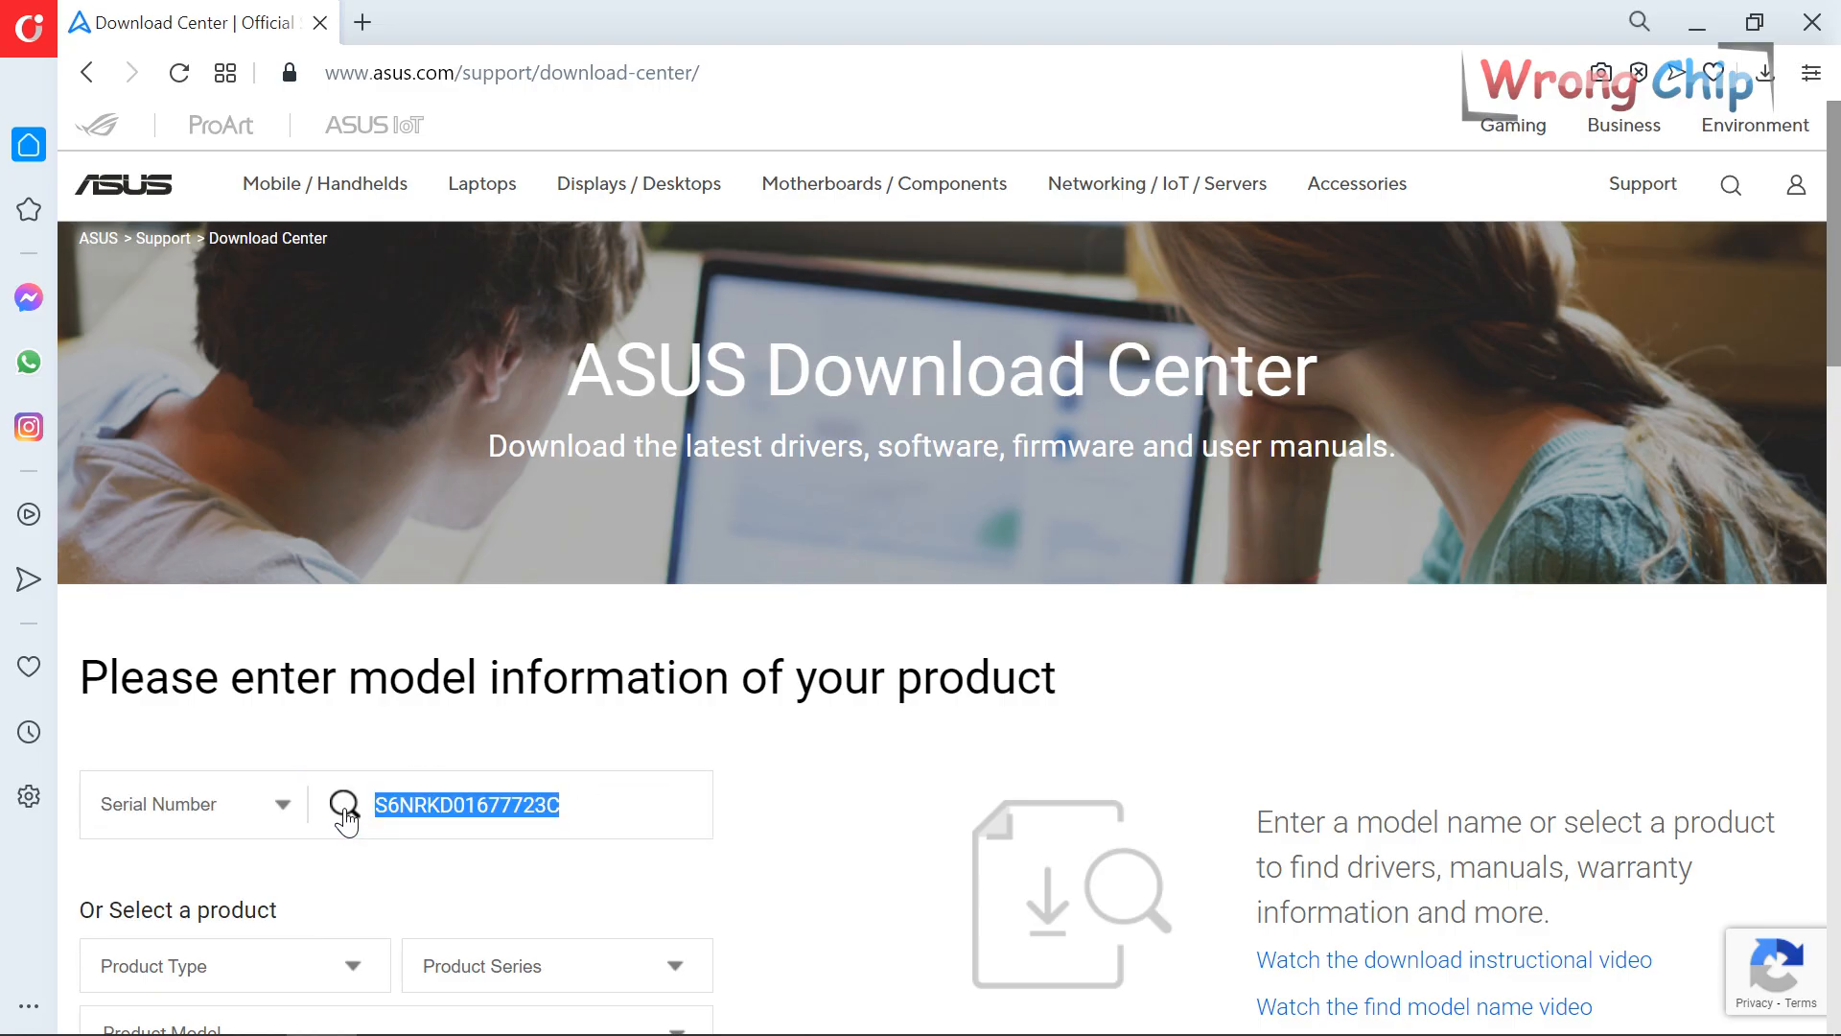
click(345, 814)
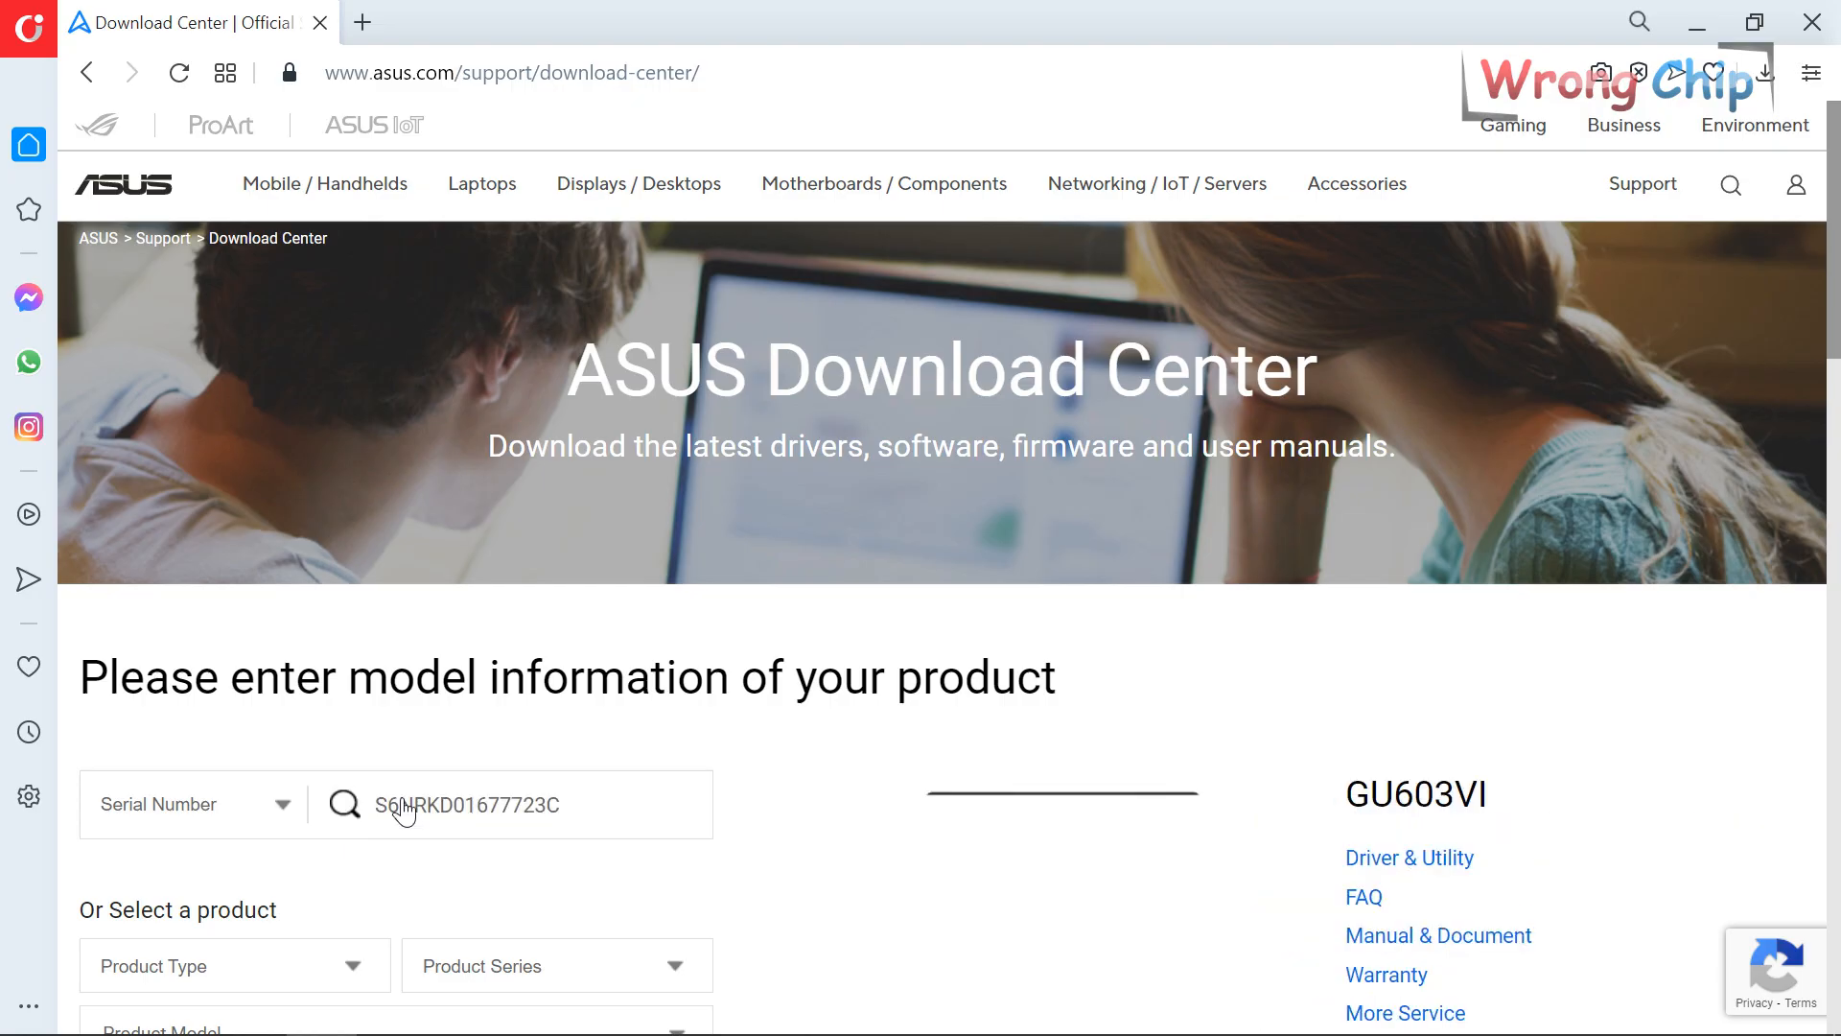
Open the GU603VI Driver & Utility support page in a new tab.
scroll(1335, 516, down, 3)
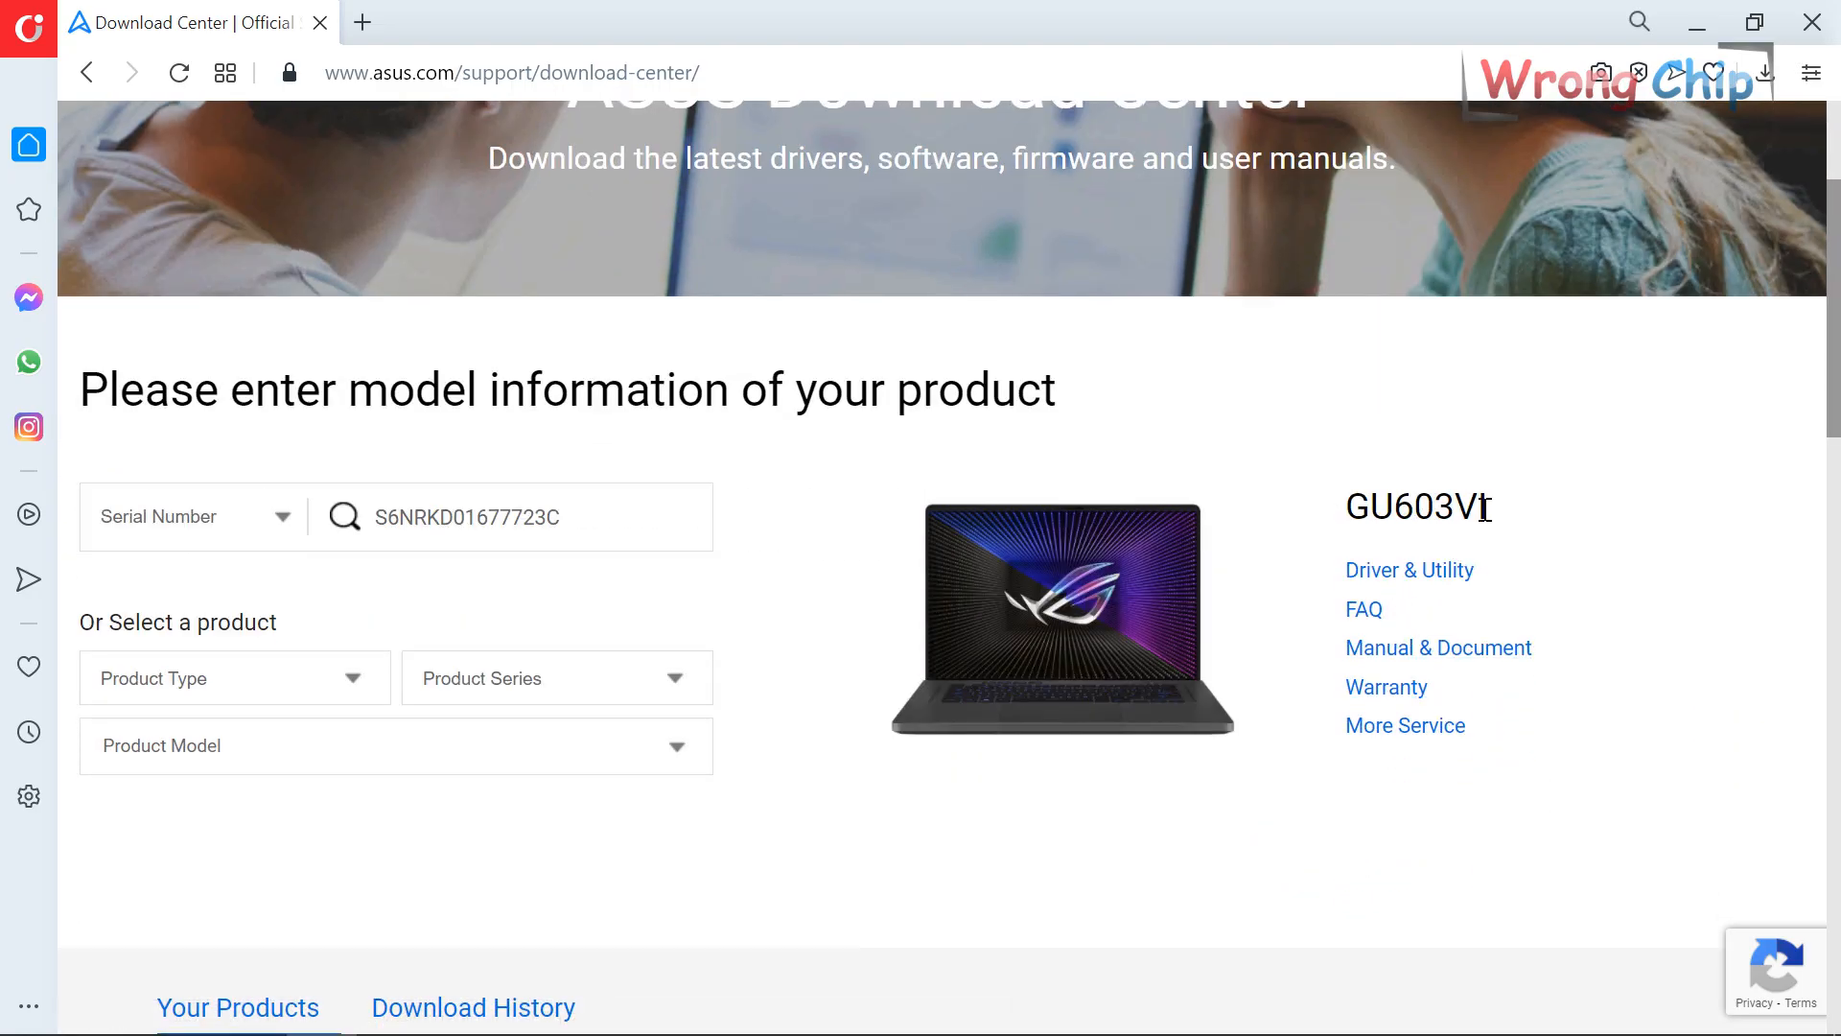
drag(1481, 509, 1342, 512)
click(1332, 523)
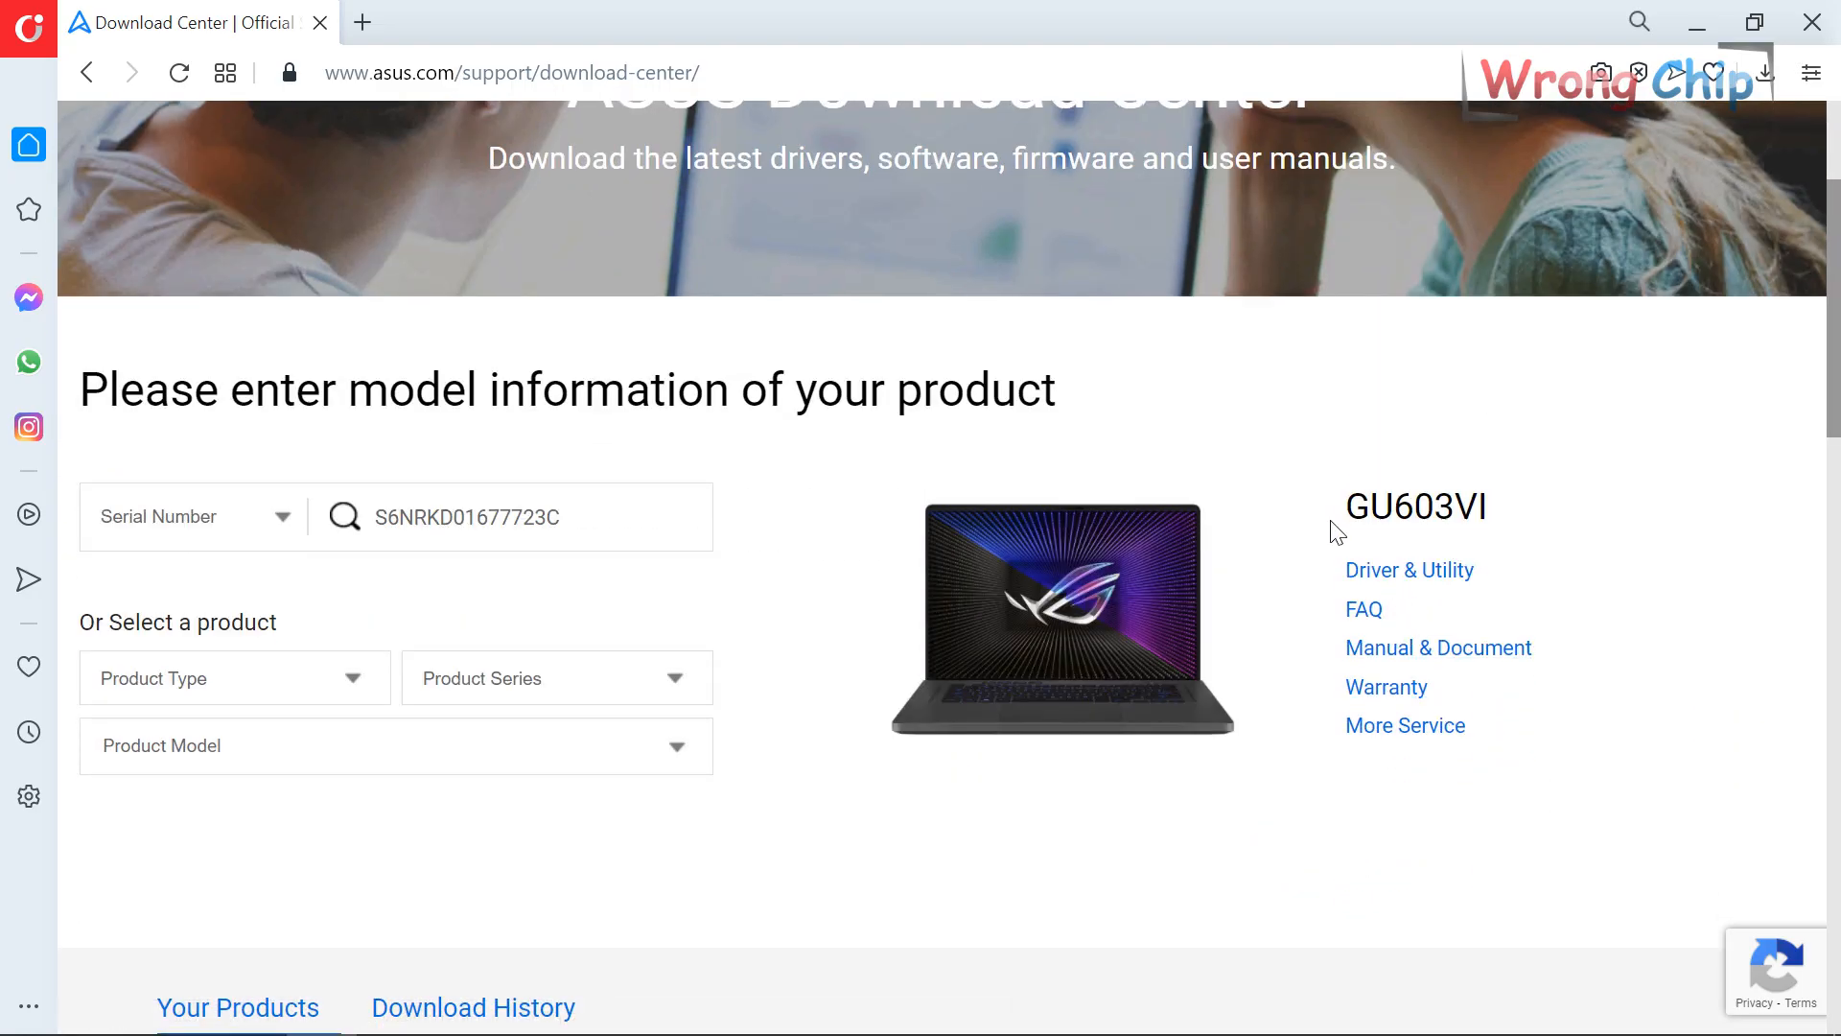
click(1411, 575)
click(538, 17)
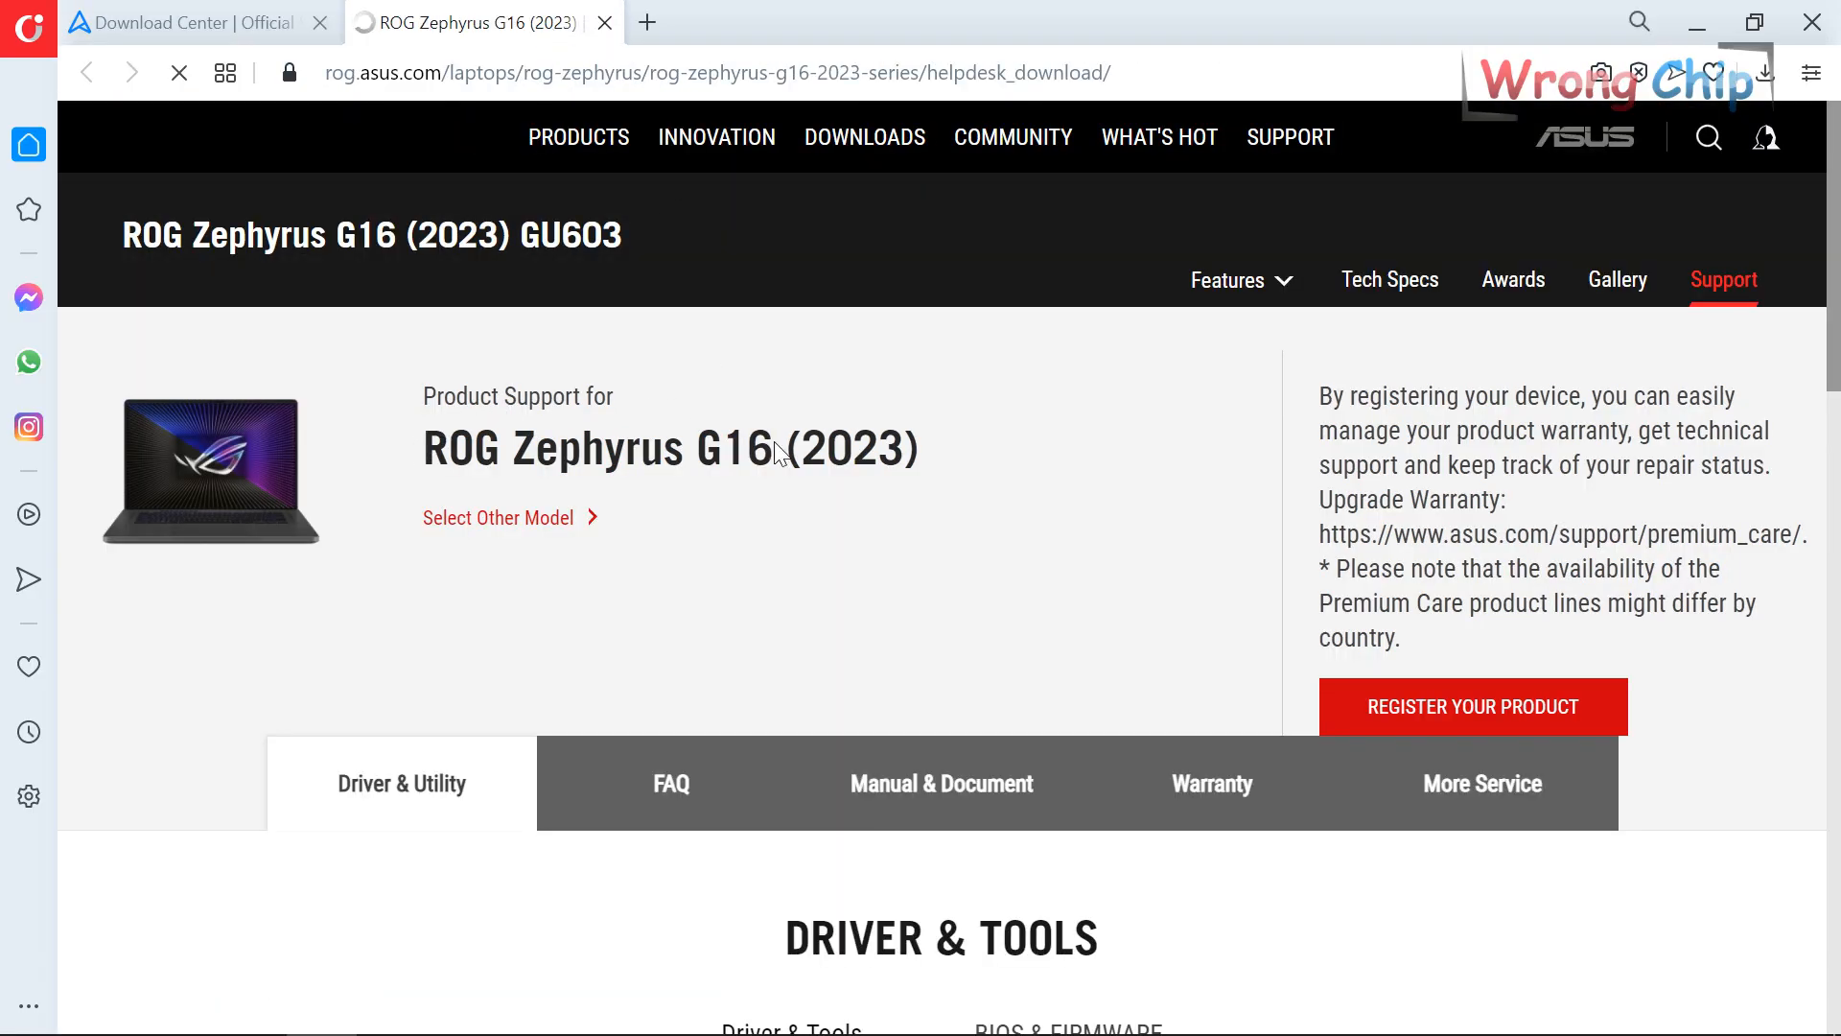
Stay on the ROG site and show the Zephyrus G16 (2023) BIOS & FIRMWARE downloads.
drag(423, 448, 940, 451)
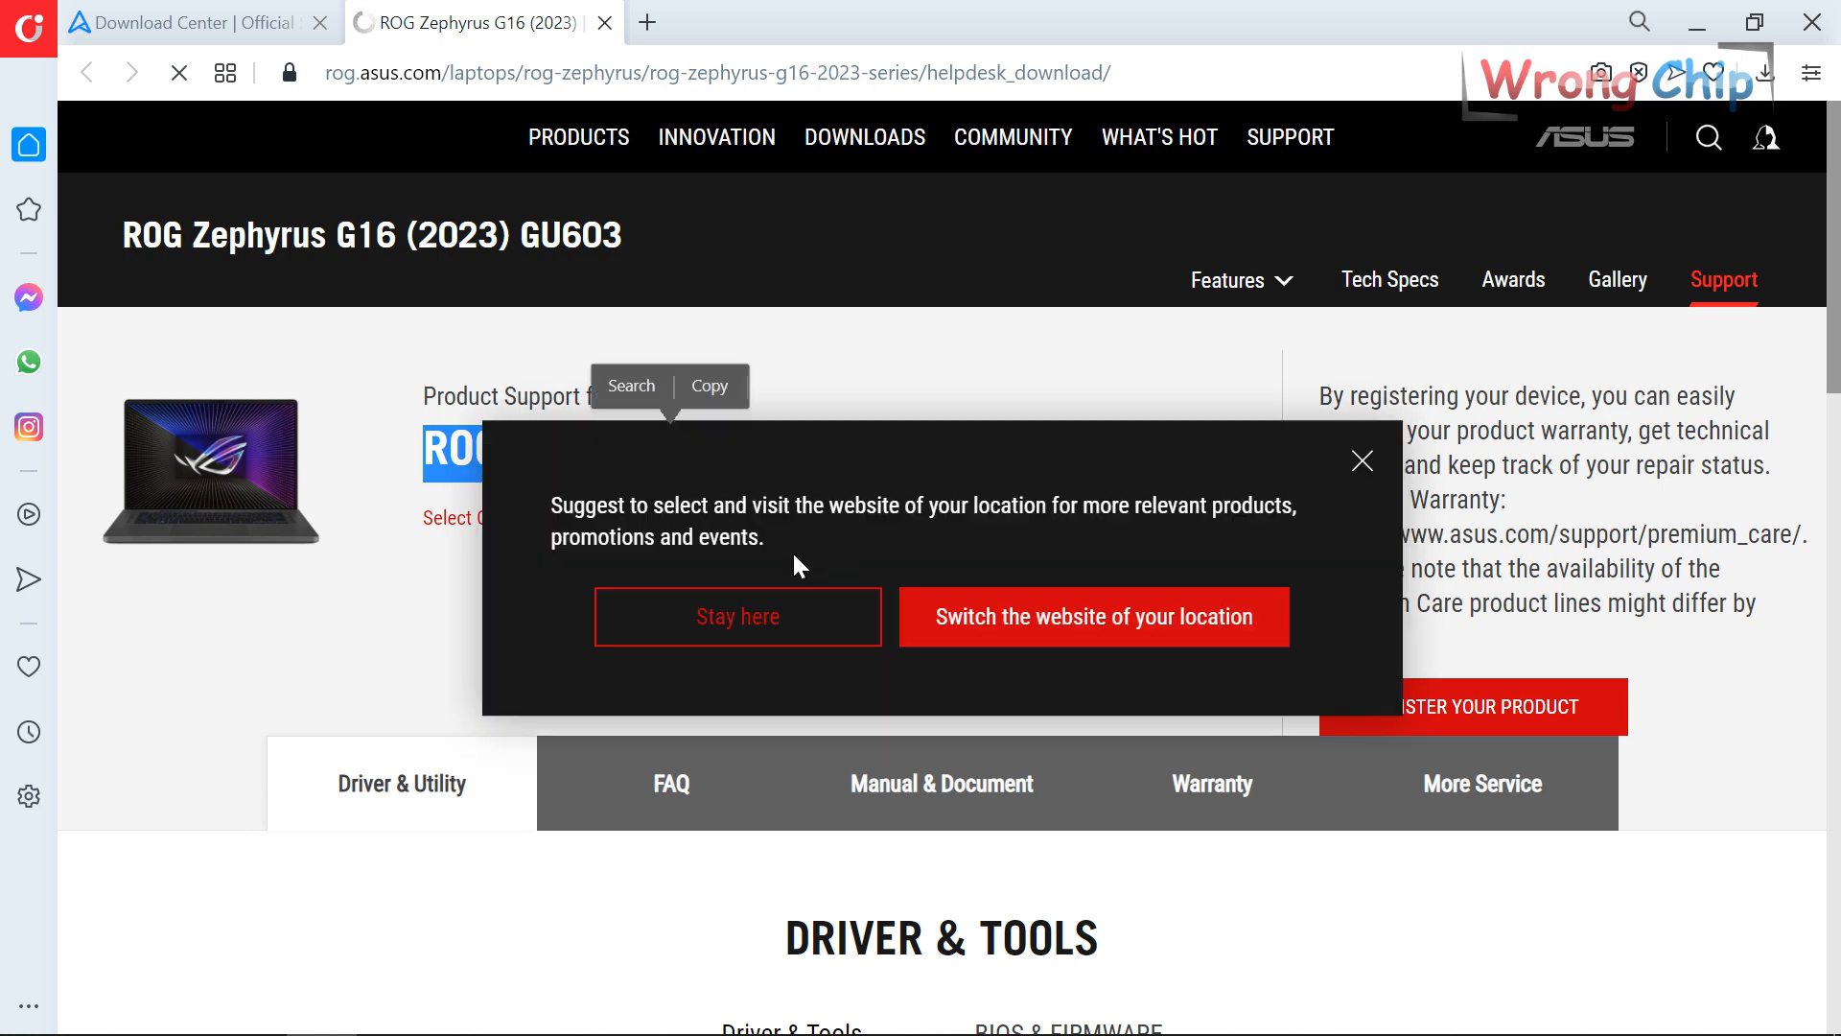
click(728, 615)
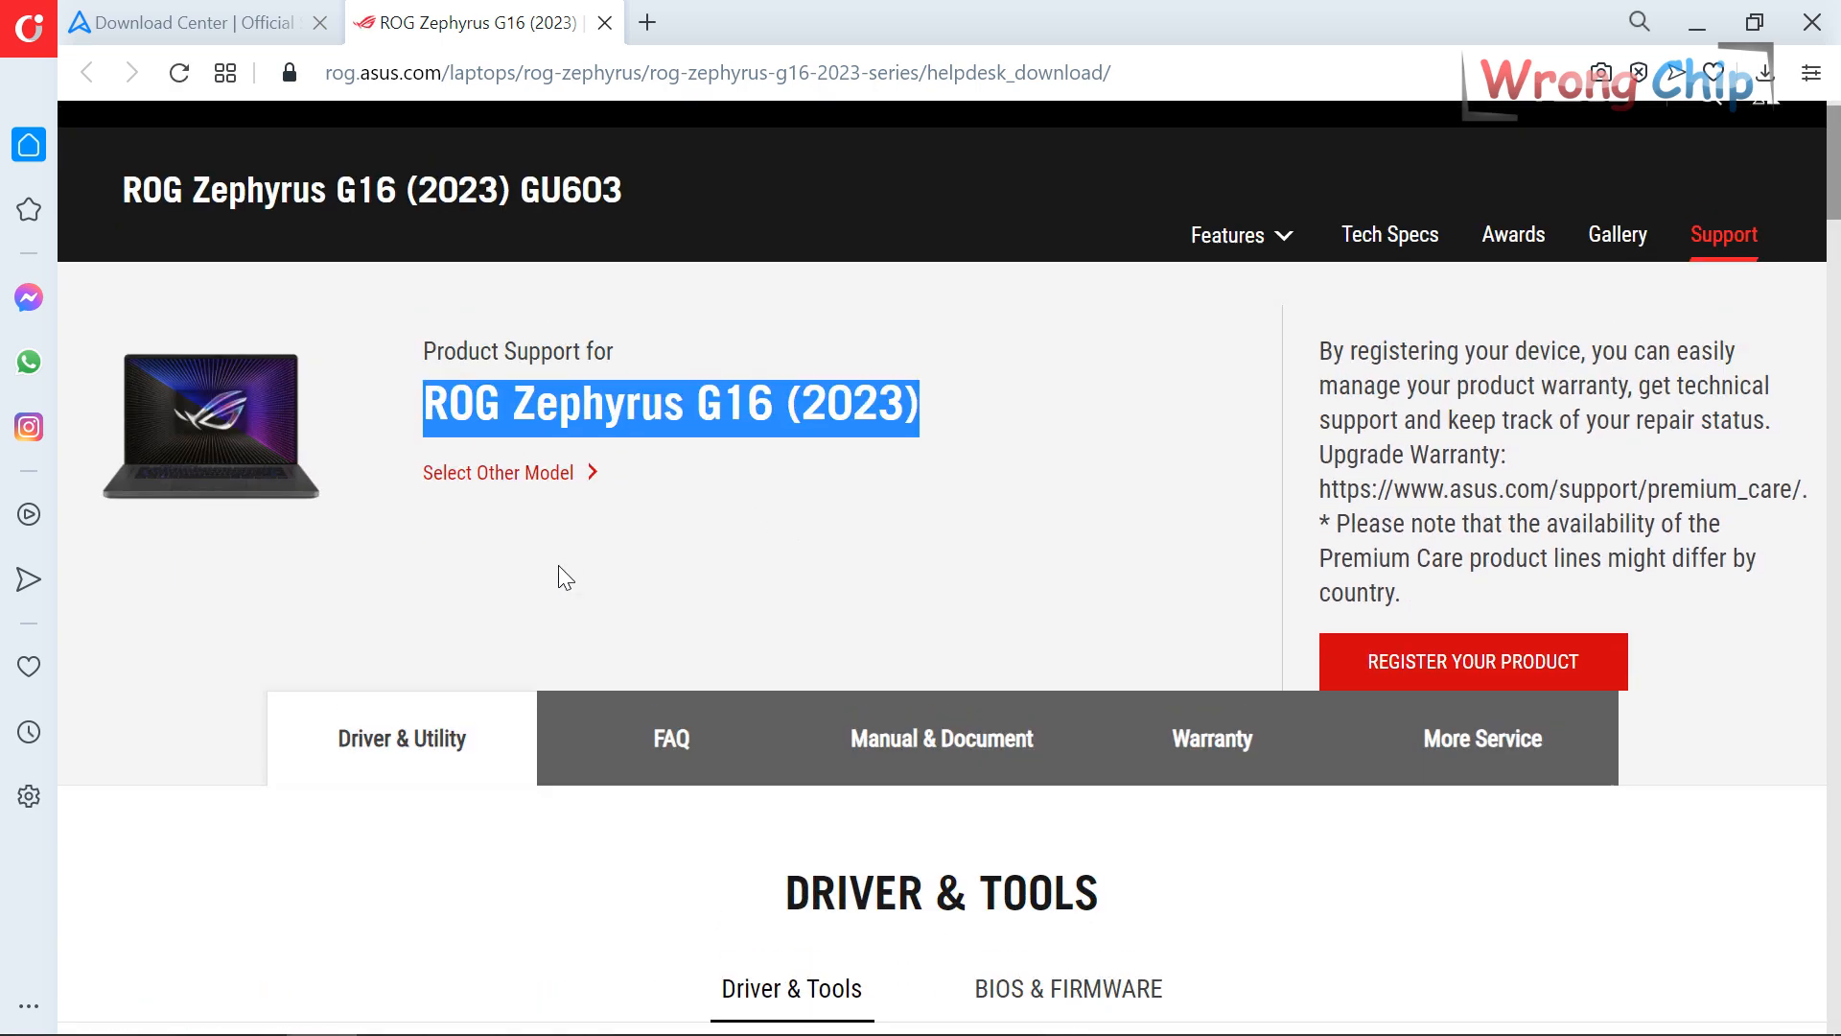
scroll(558, 565, down, 4)
click(1046, 607)
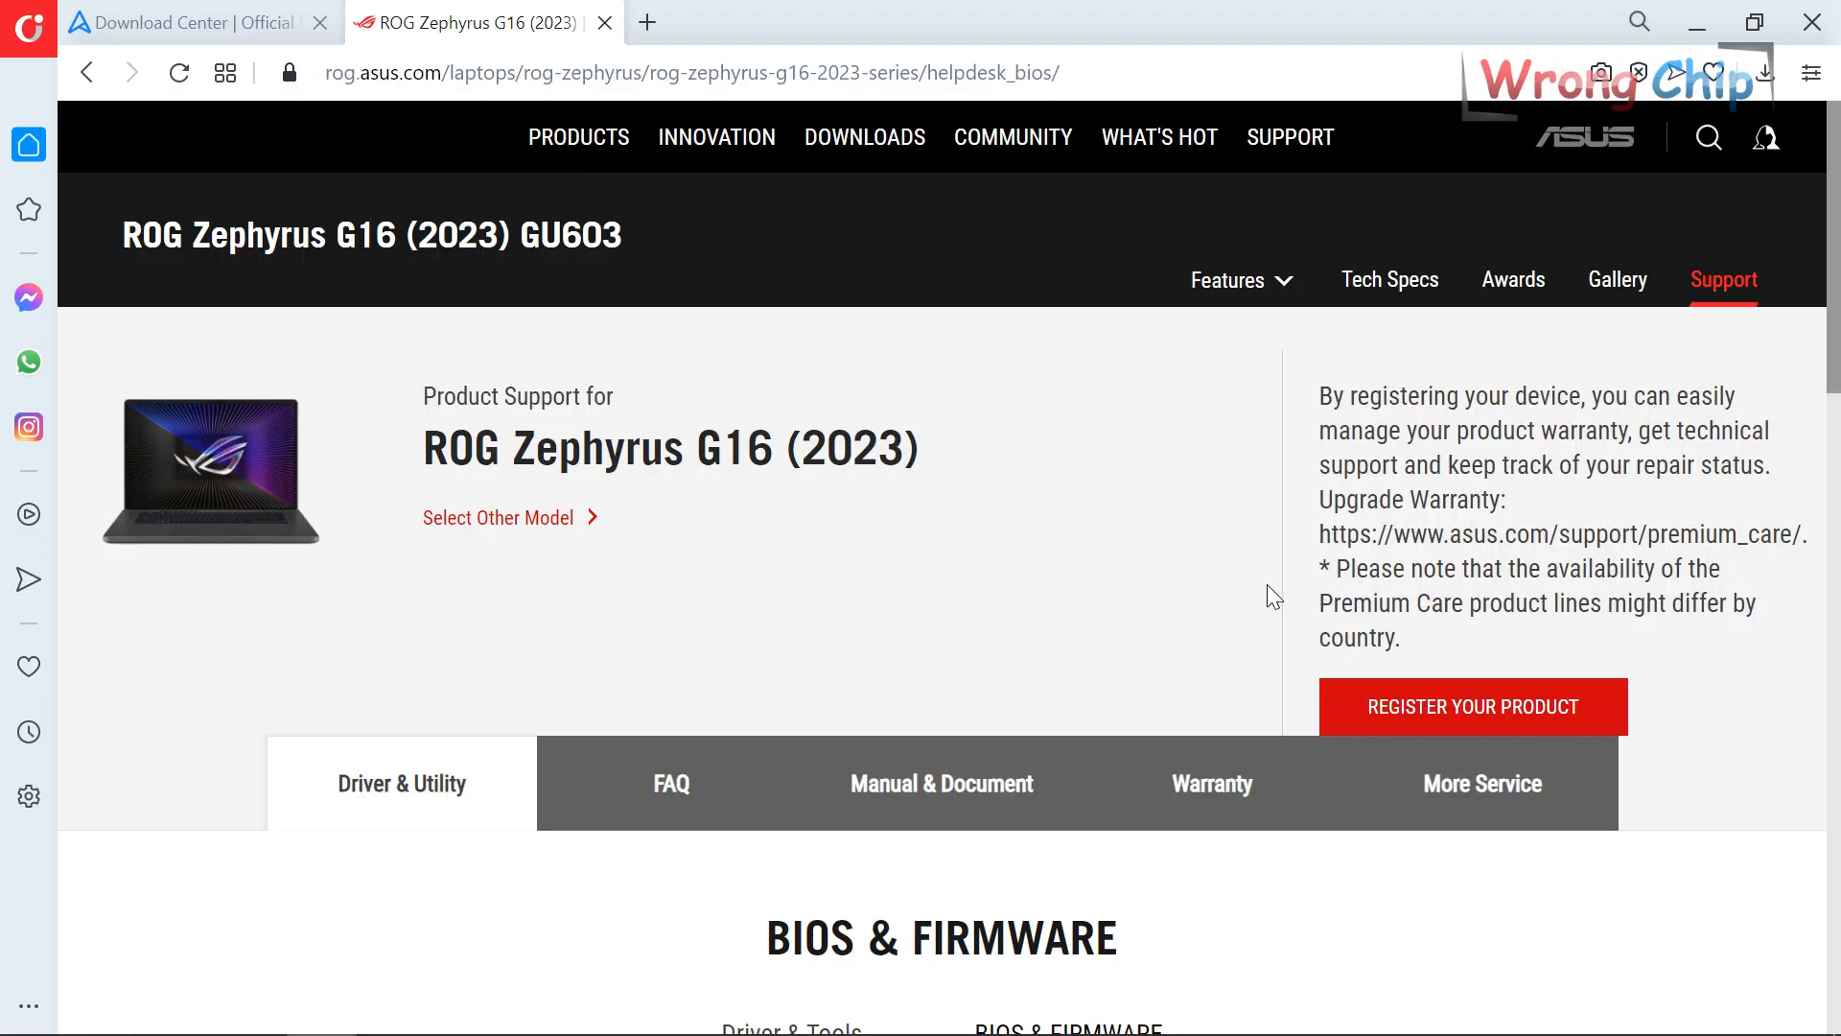
scroll(1256, 570, down, 4)
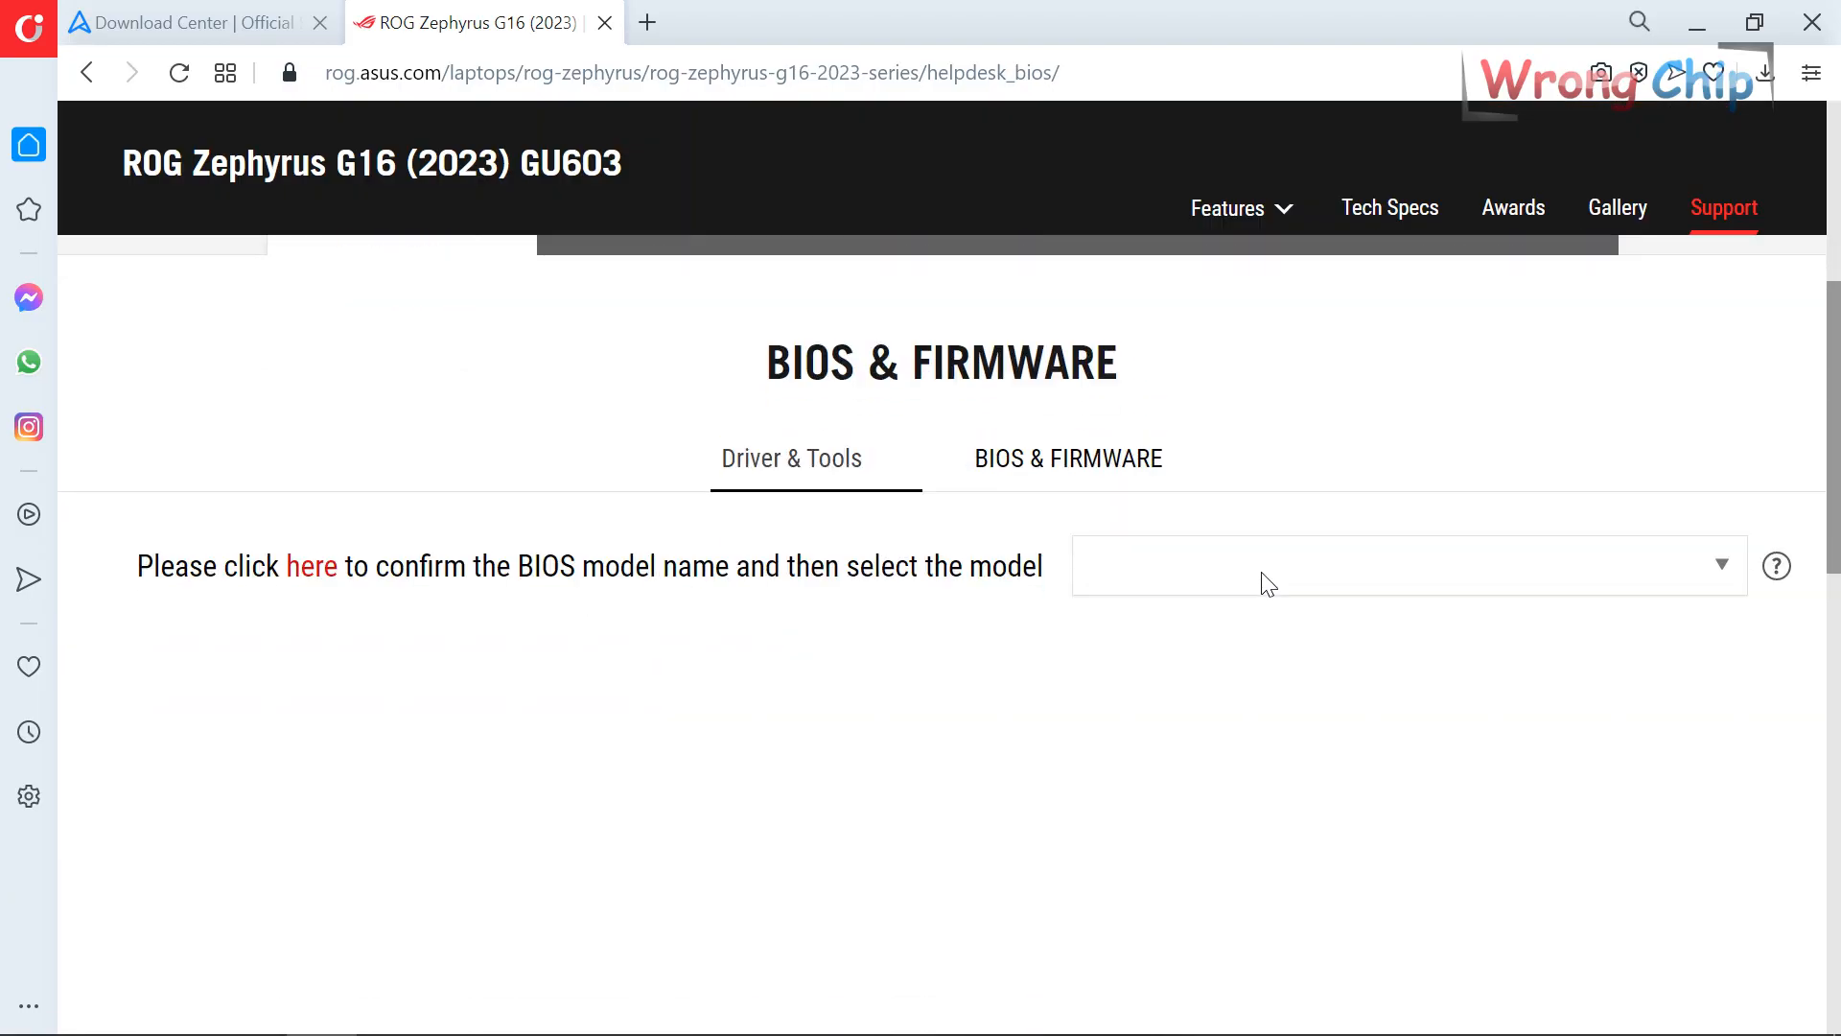
Check the model list (GU603VI–GU603ZV) and copy 'GU603' from the page heading.
click(1268, 583)
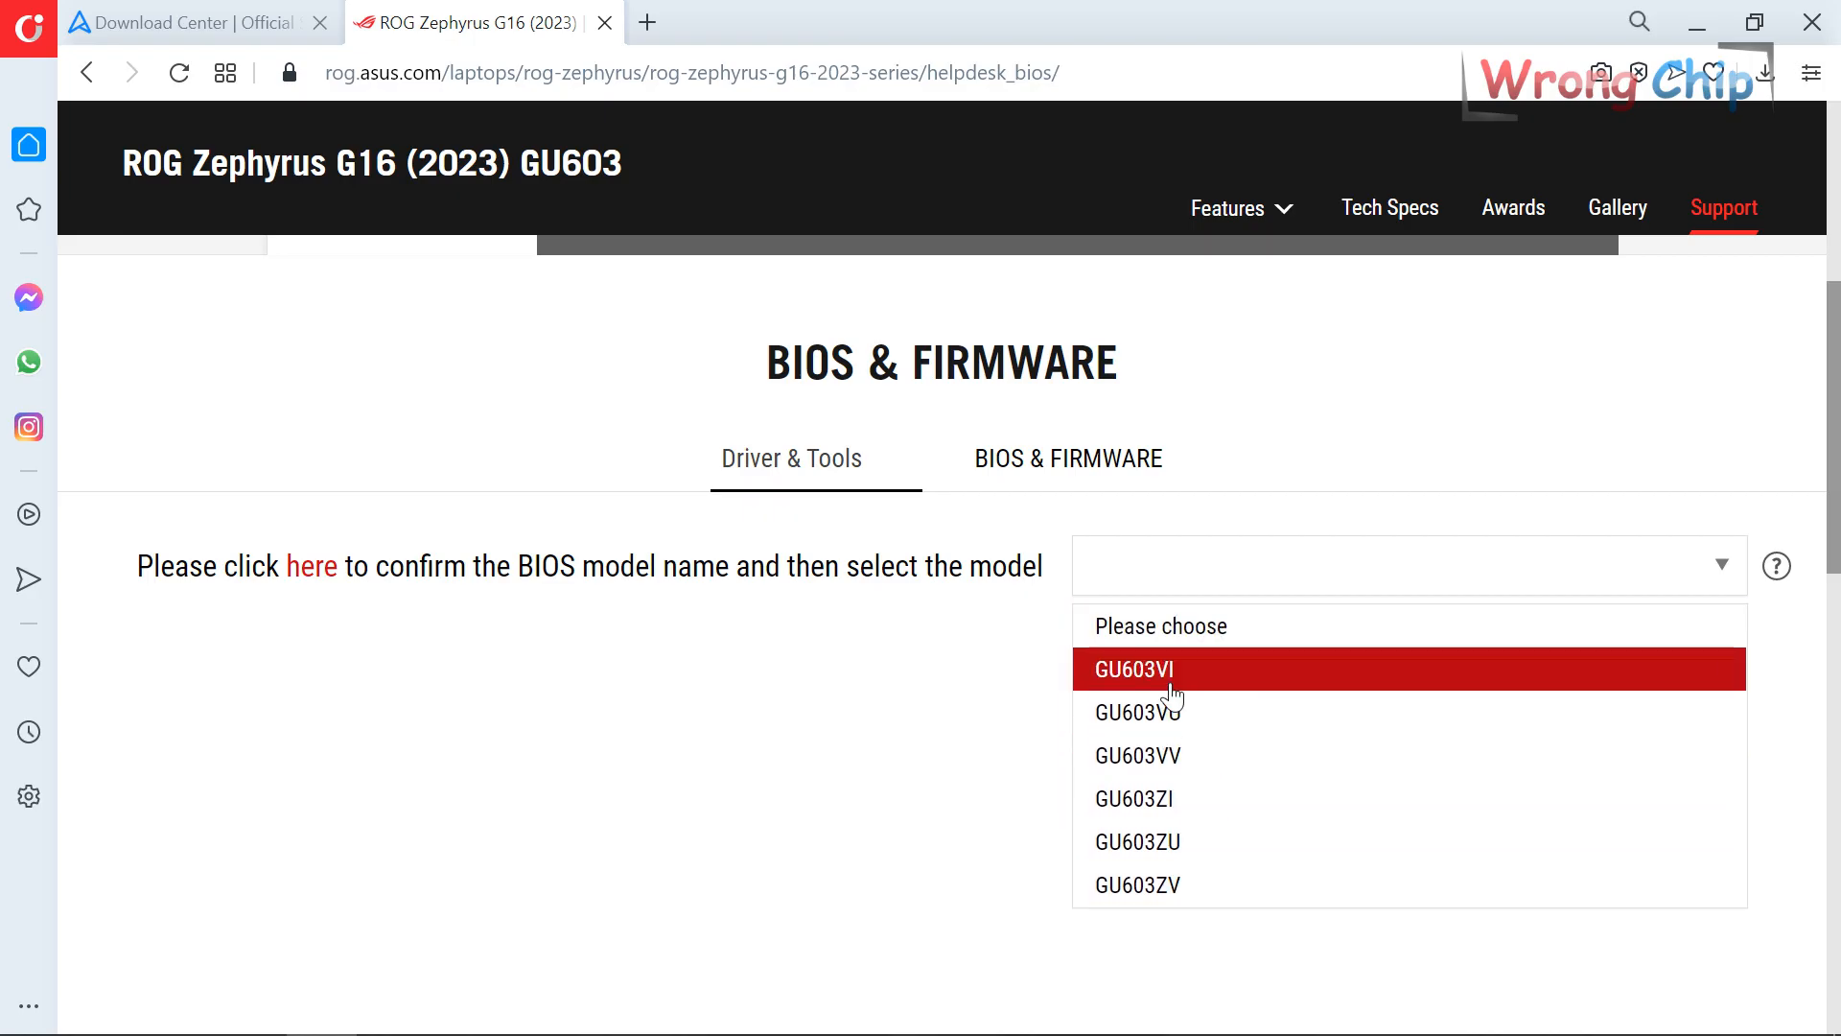
scroll(1141, 682, down, 2)
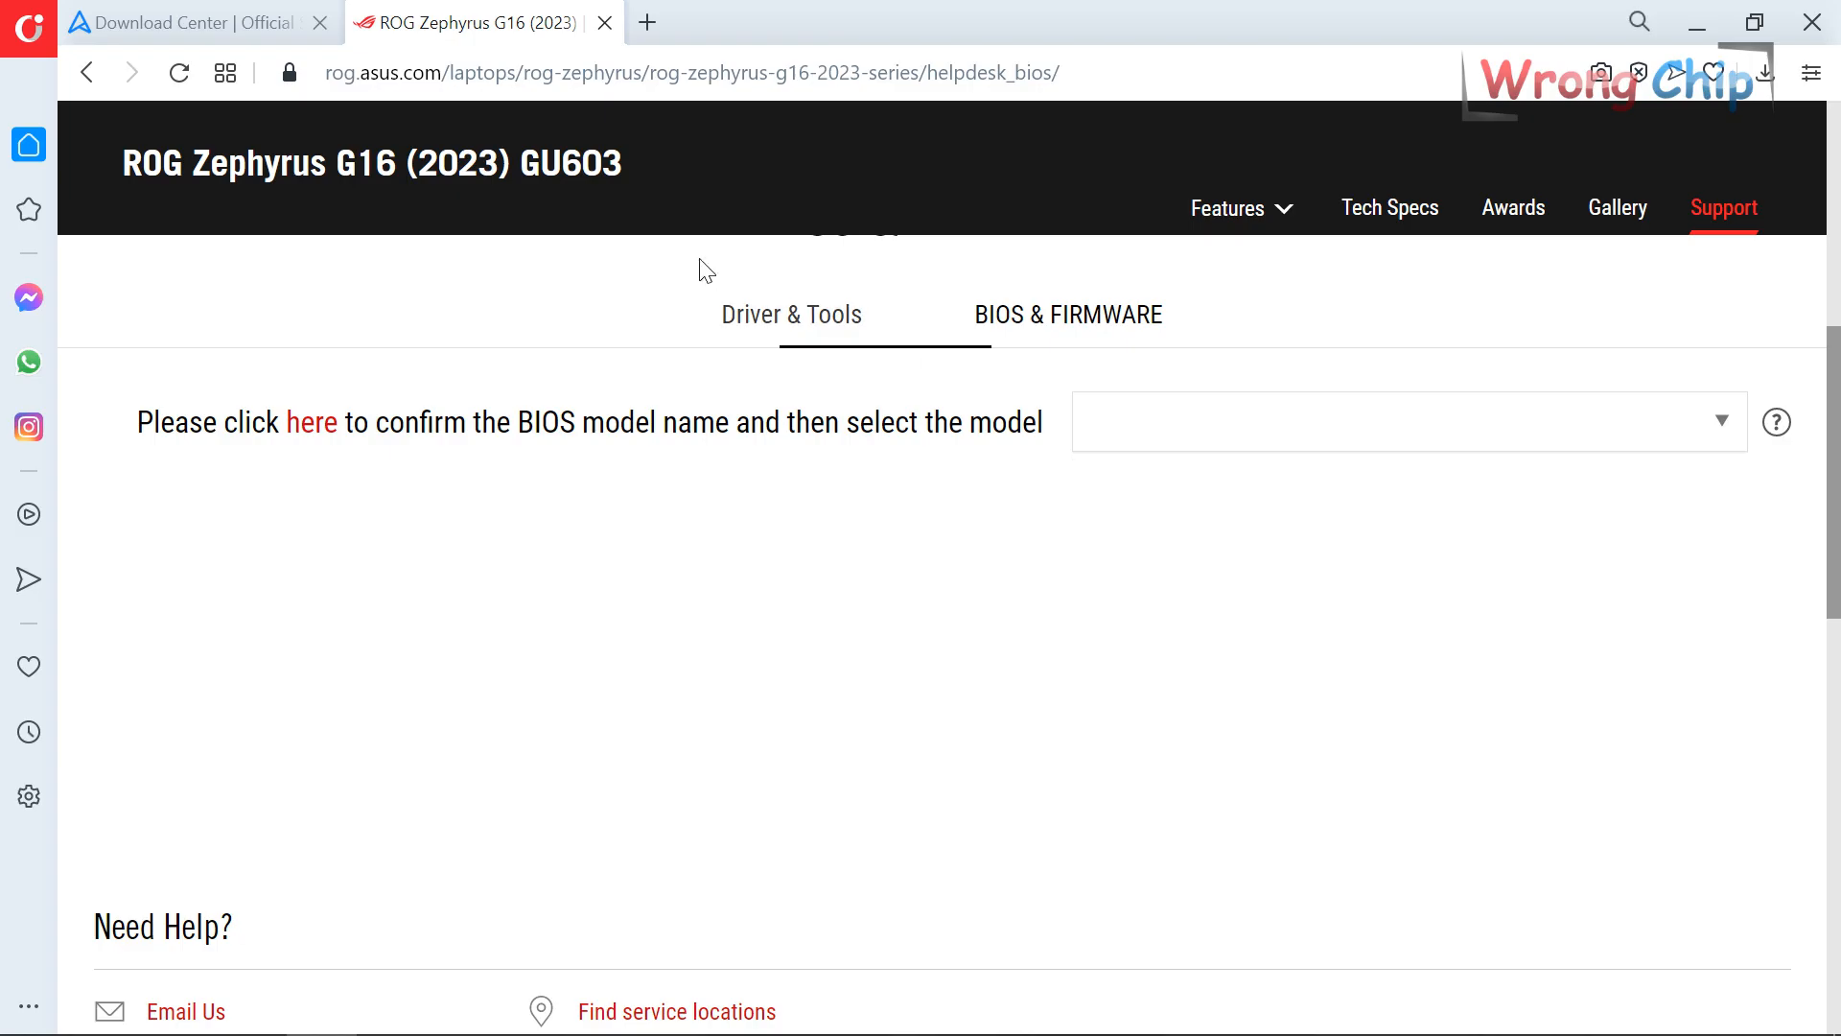
drag(635, 178, 529, 174)
key(ctrl+c)
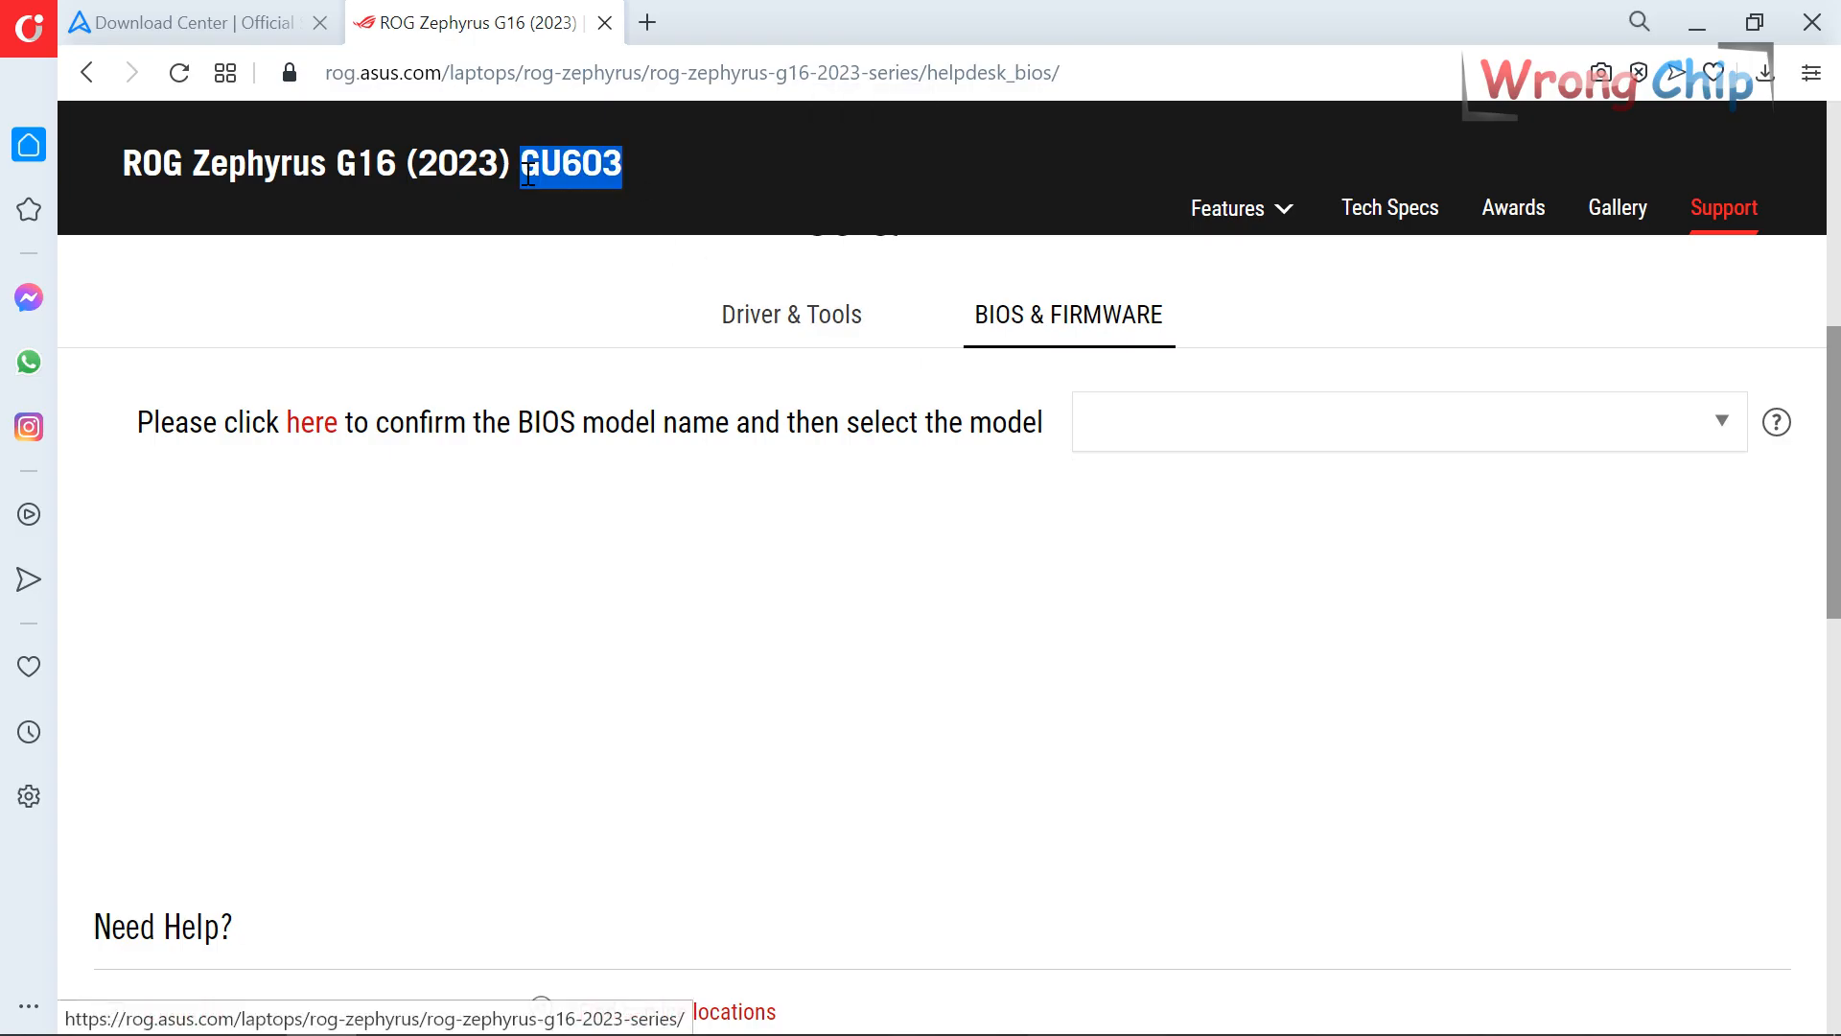
Search the old dump for 'GU603' until the $MODIFYSIG block appears.
mouse_move(372, 1018)
click(465, 1007)
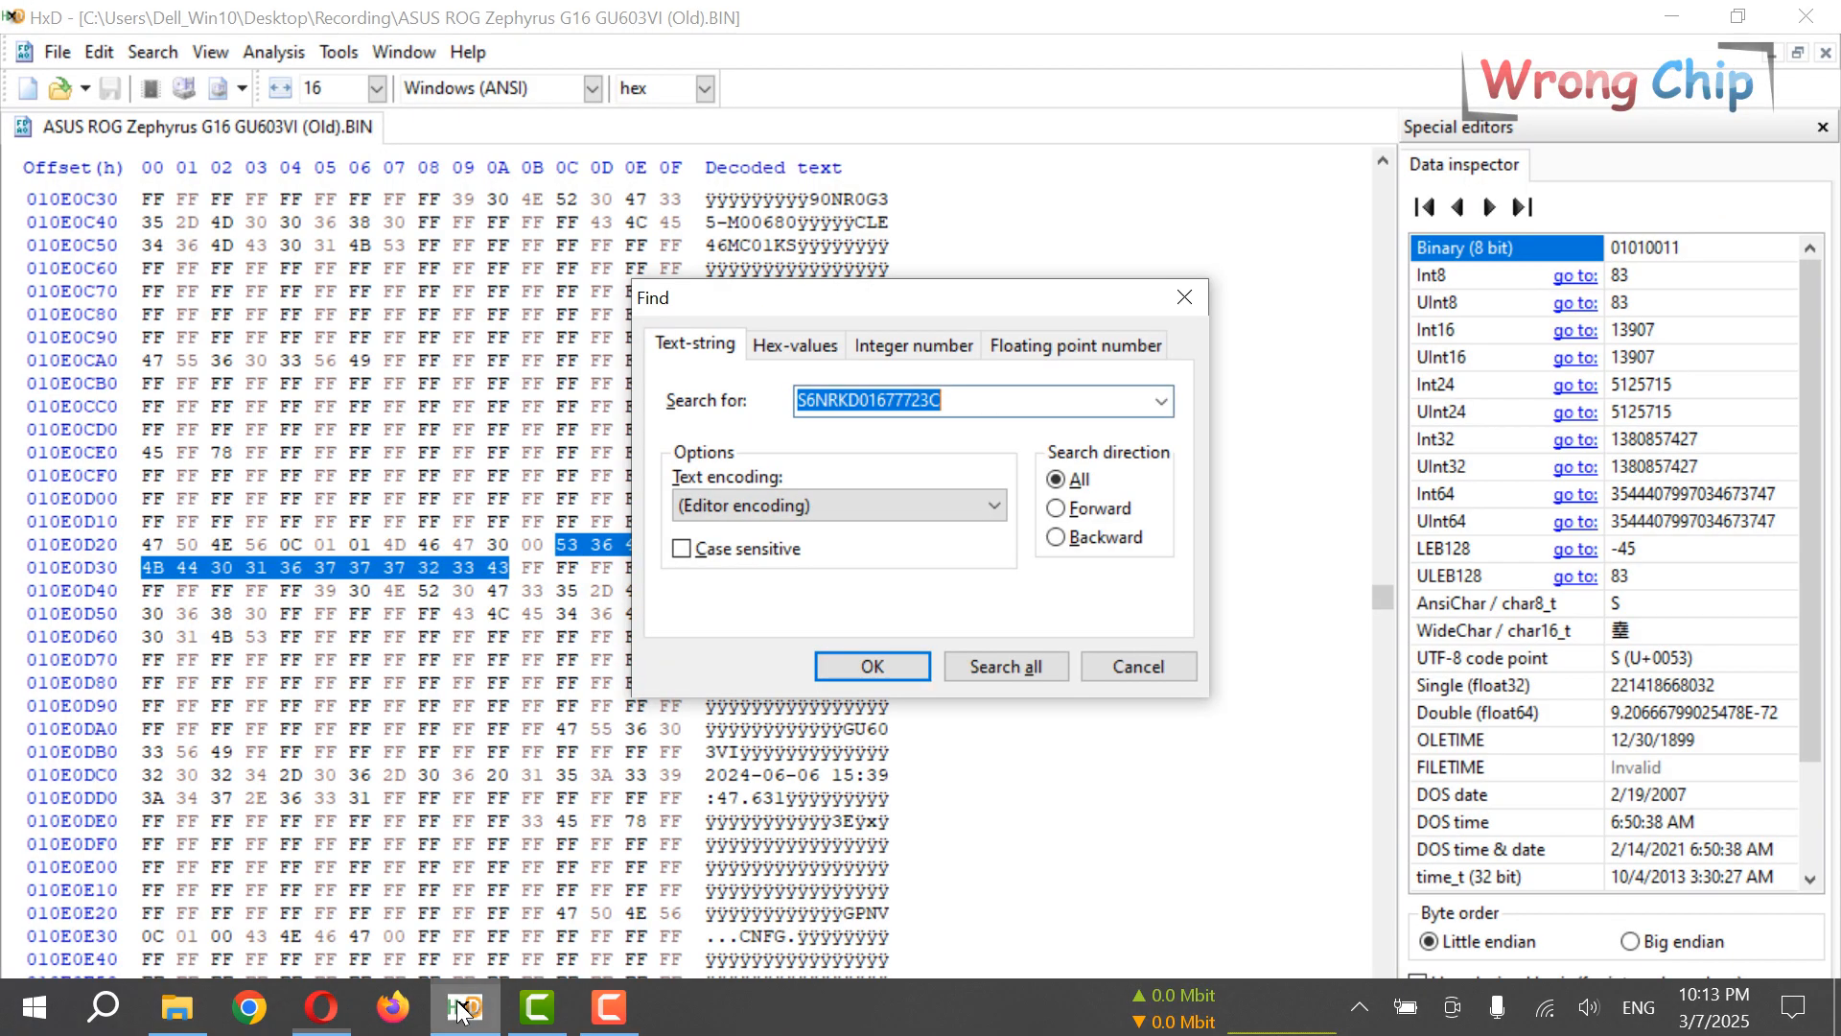
key(ctrl+v)
key(F3)
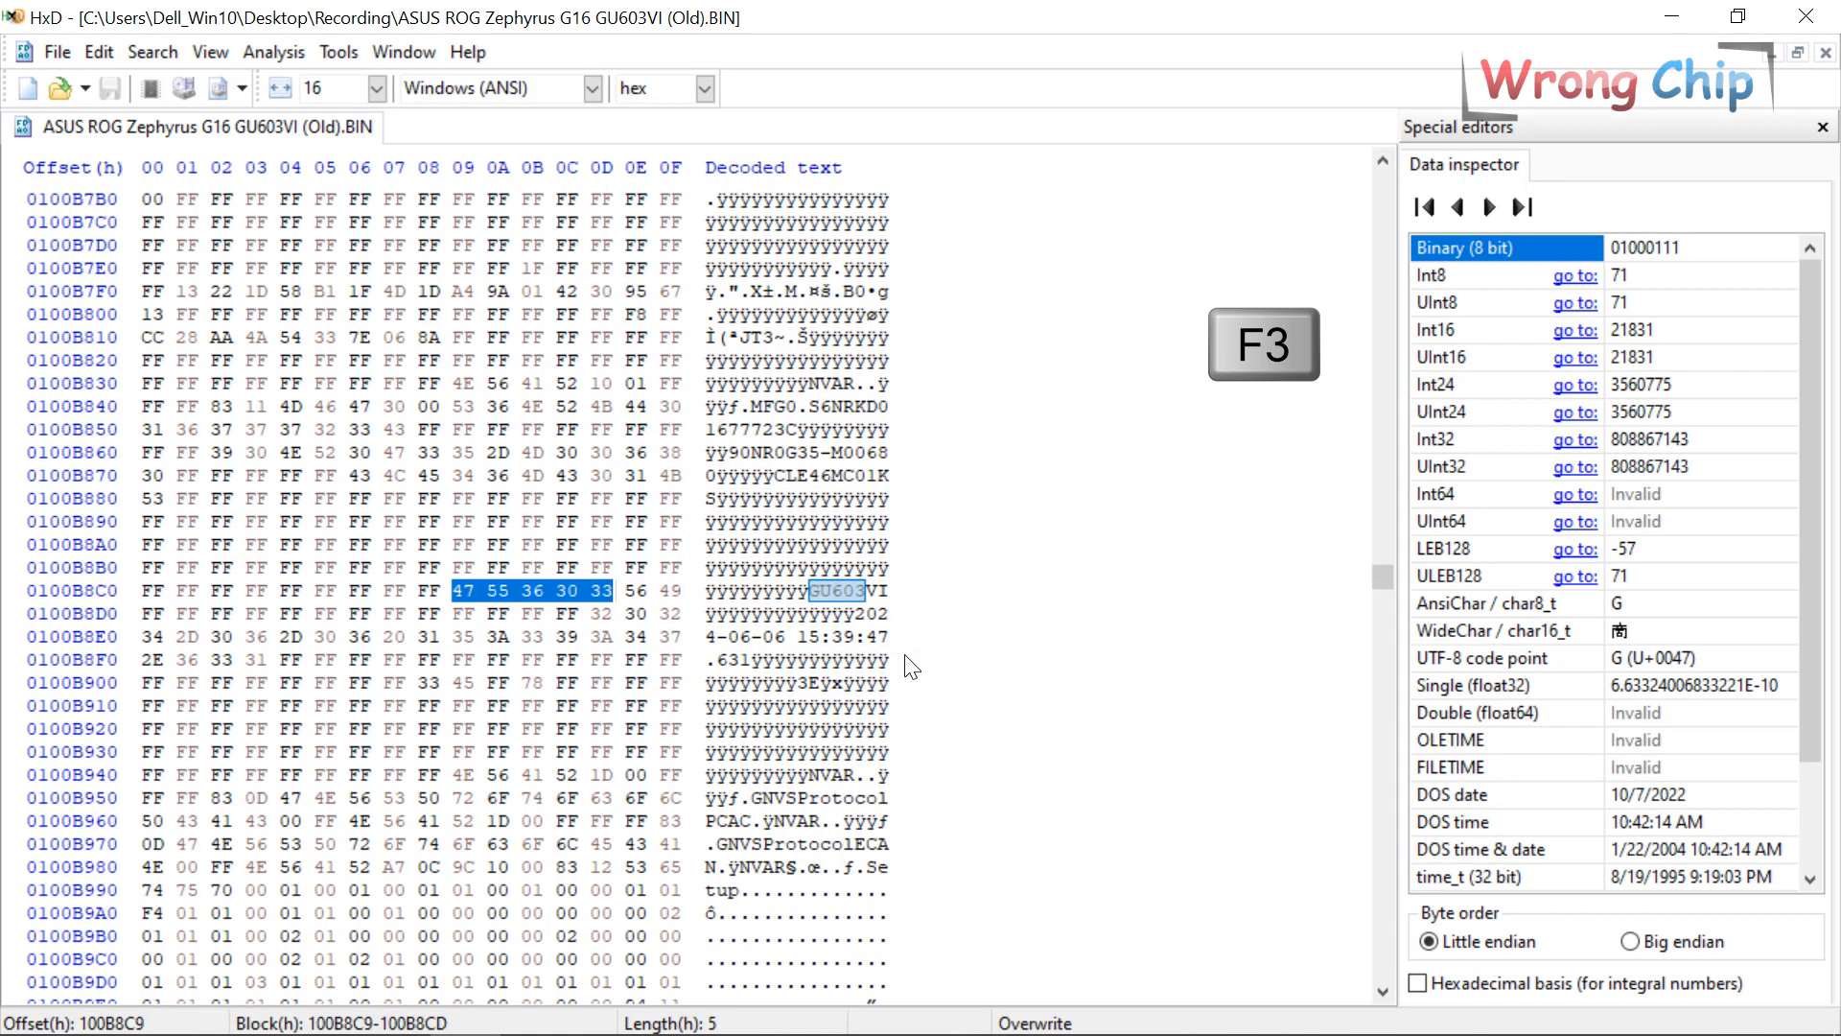
key(F3)
key(F3)
key(F3)
key(F3)
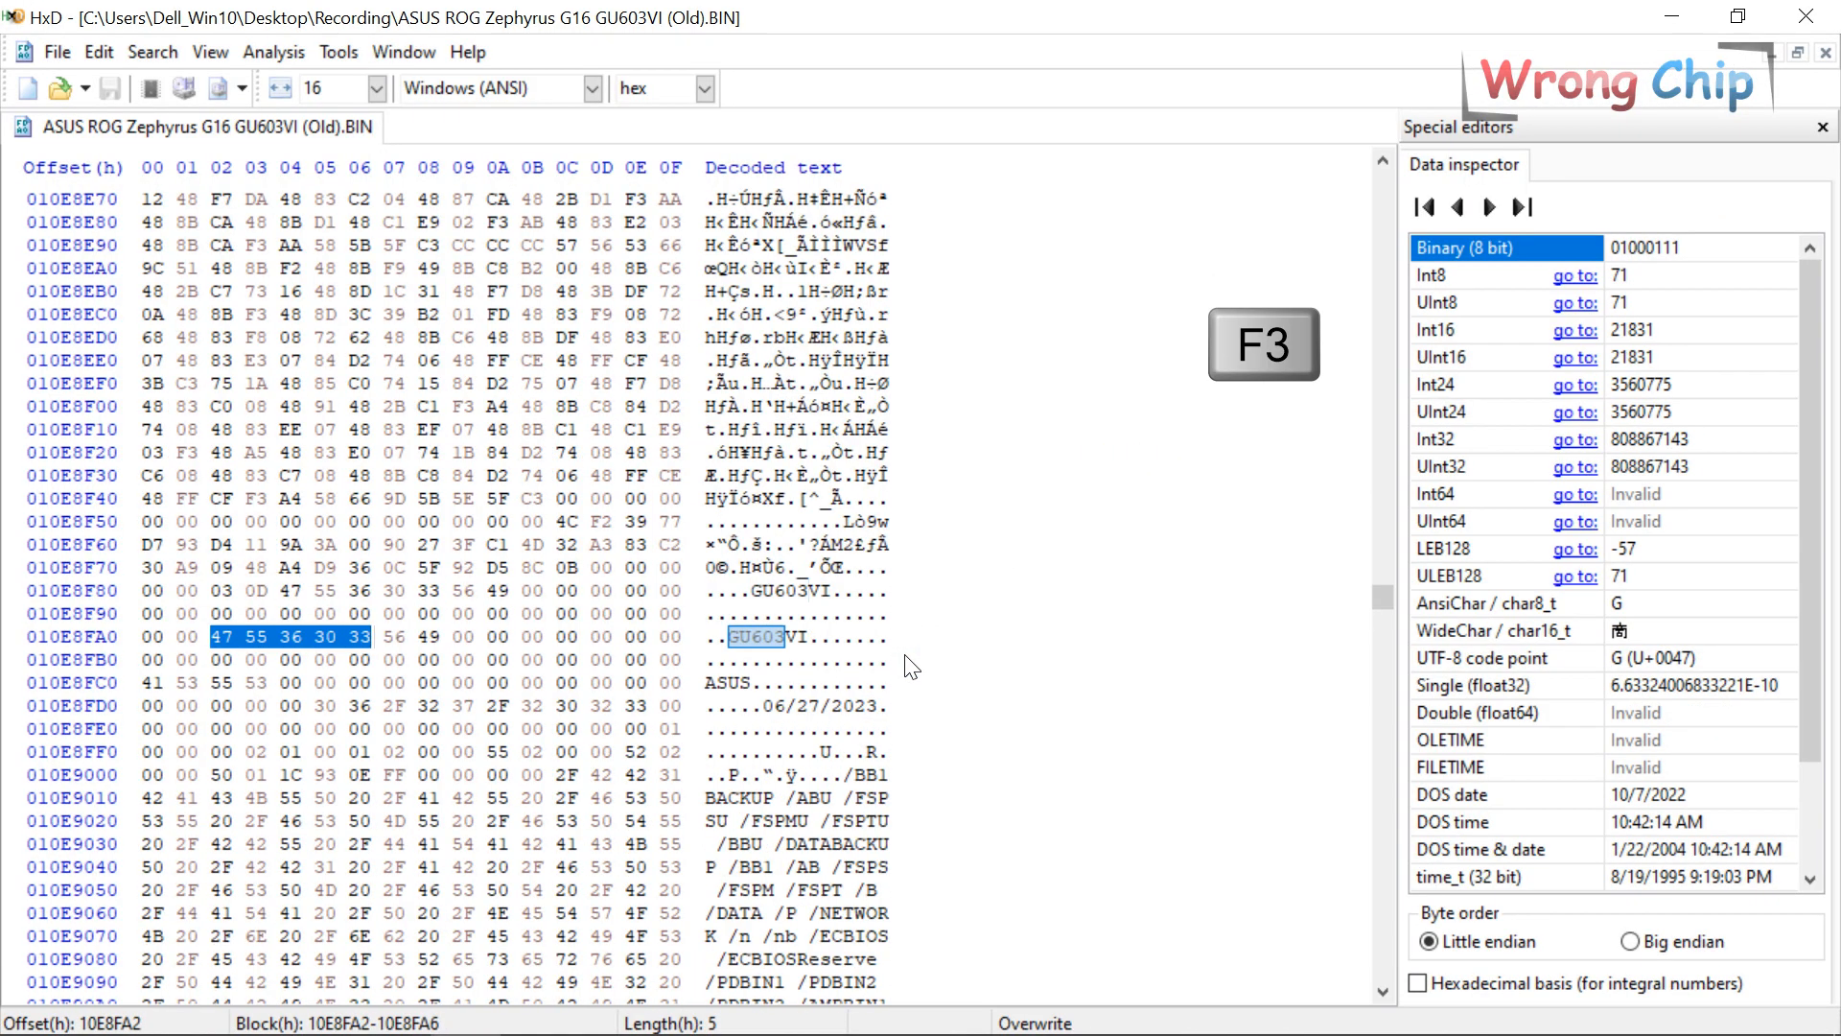
key(F3)
key(F3)
key(F3)
key(F3)
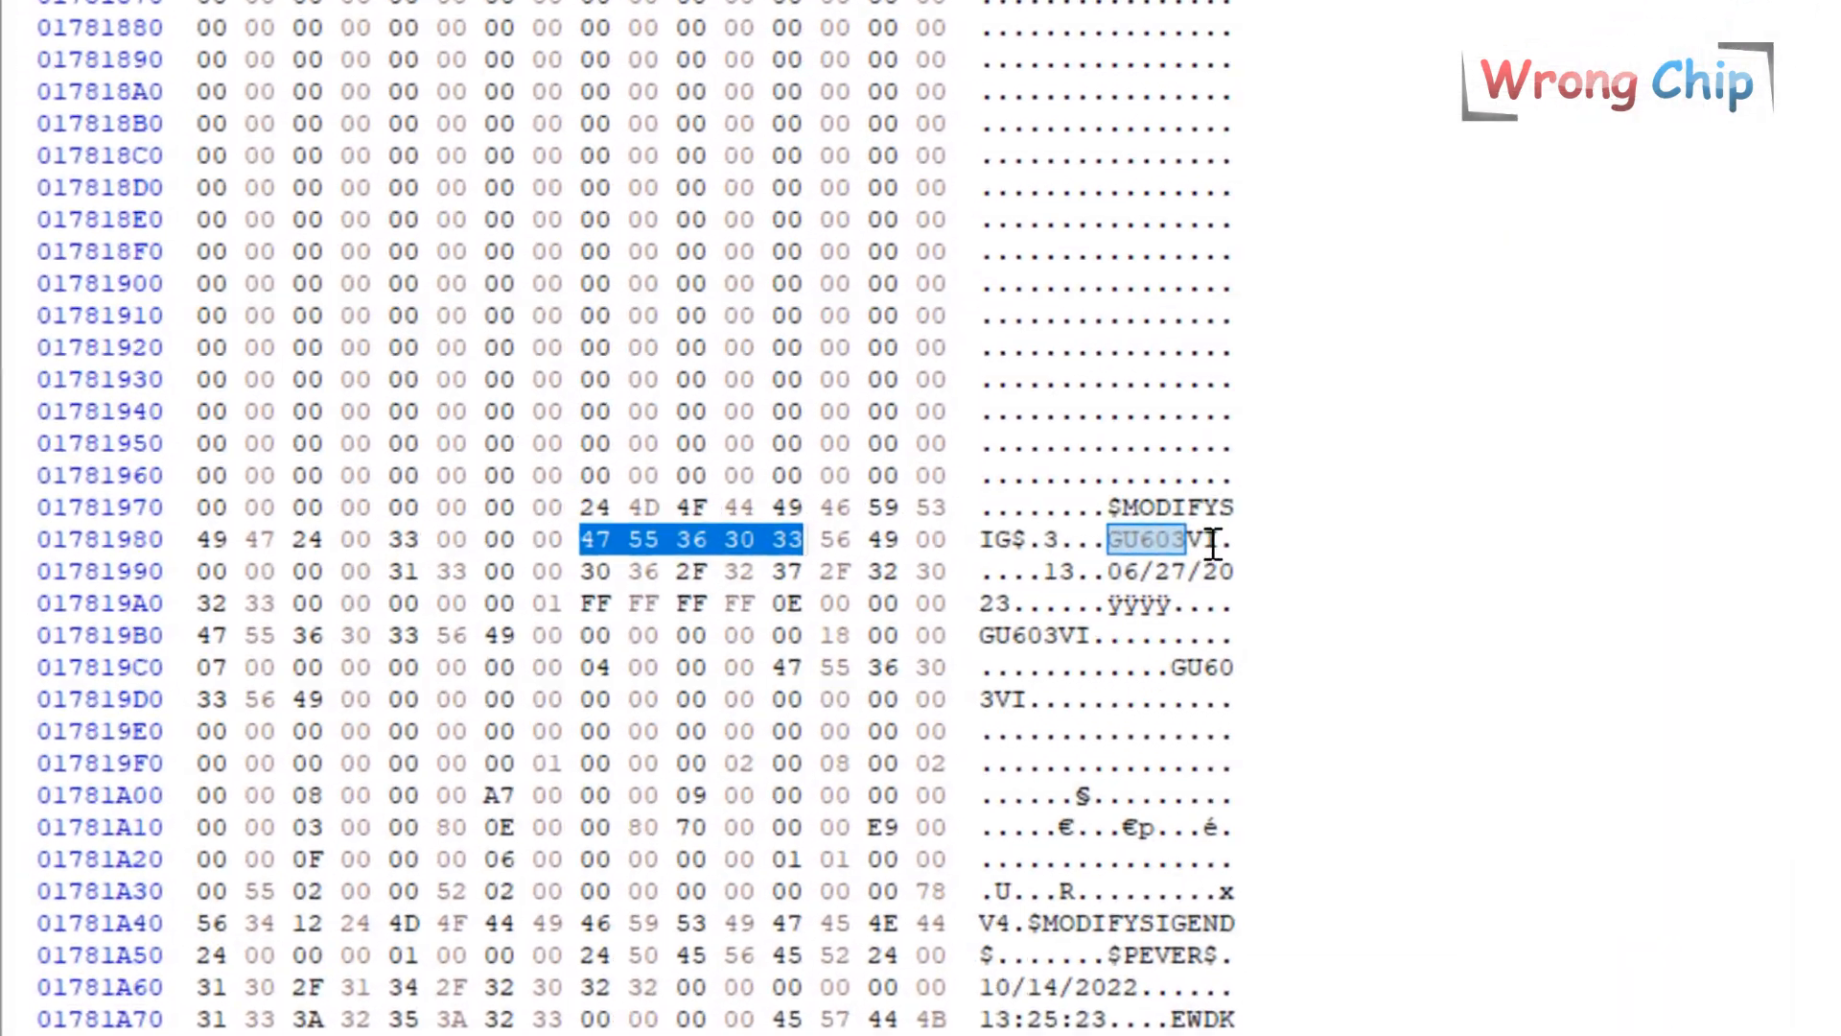
Select the GU603VI model string and its 06/27/2023 build date in the dump.
click(873, 590)
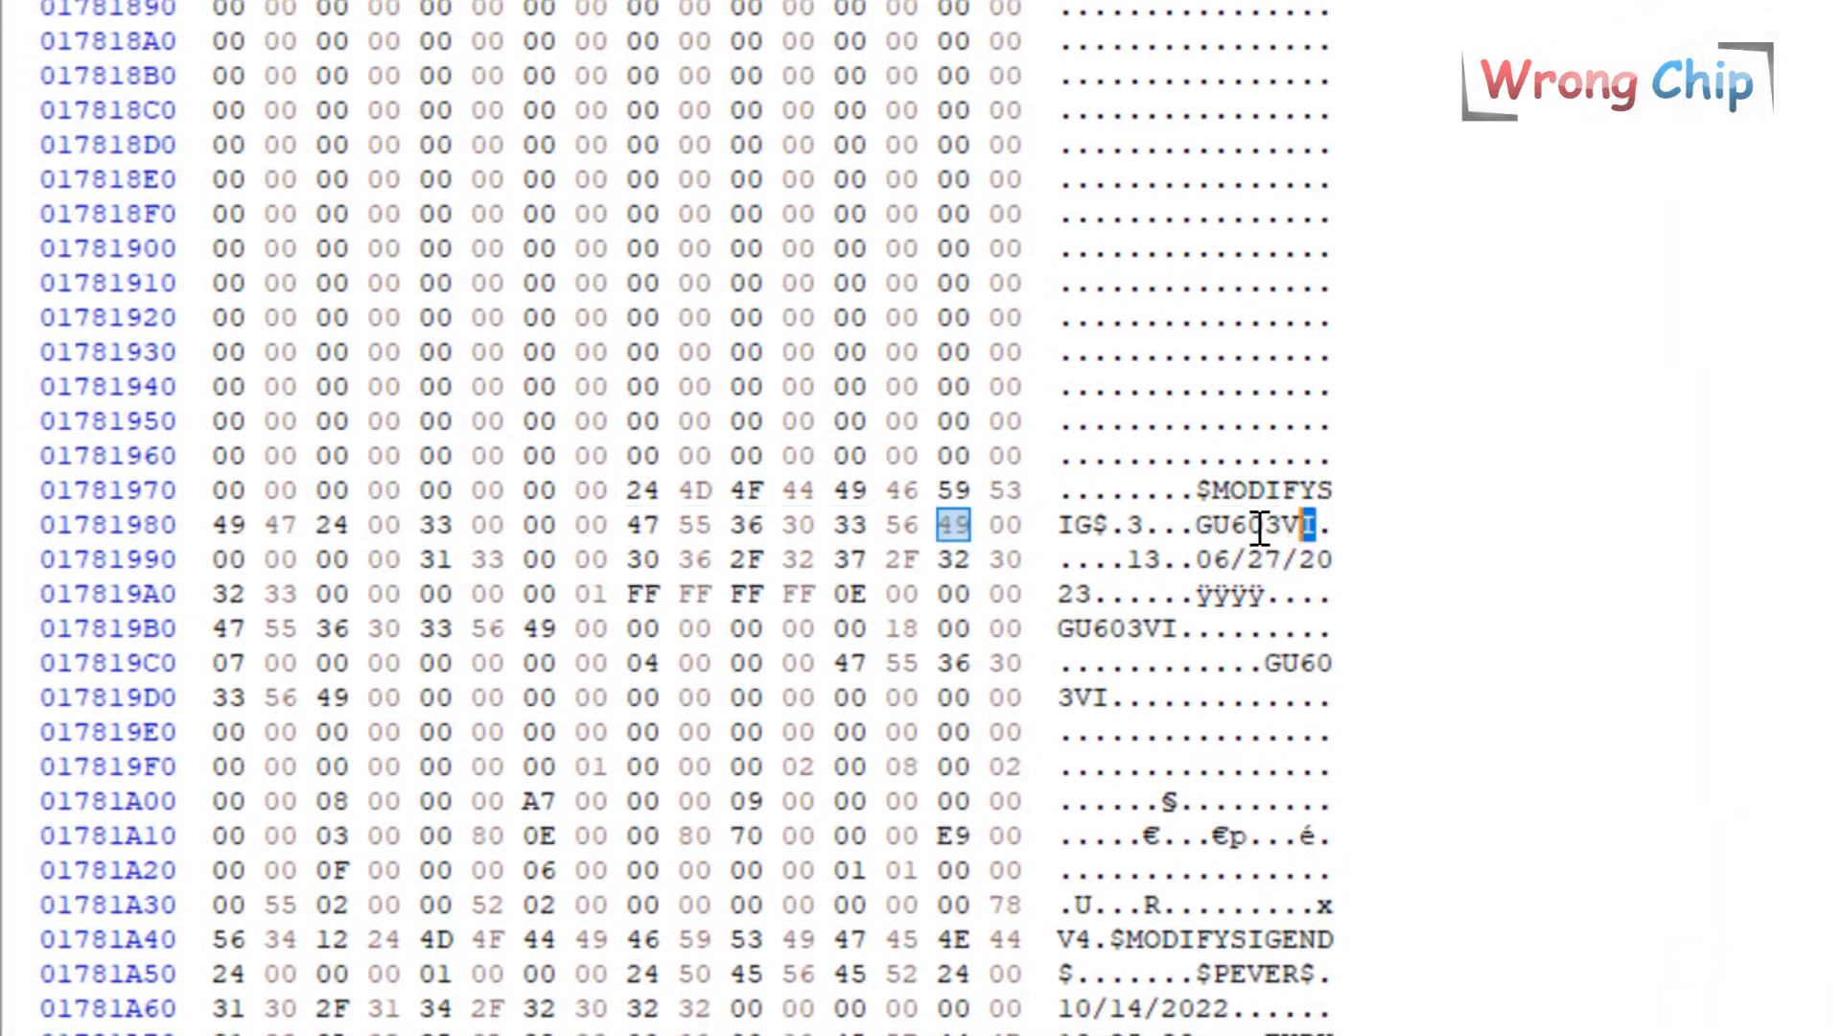
drag(1260, 528, 1094, 594)
drag(1197, 525, 1315, 526)
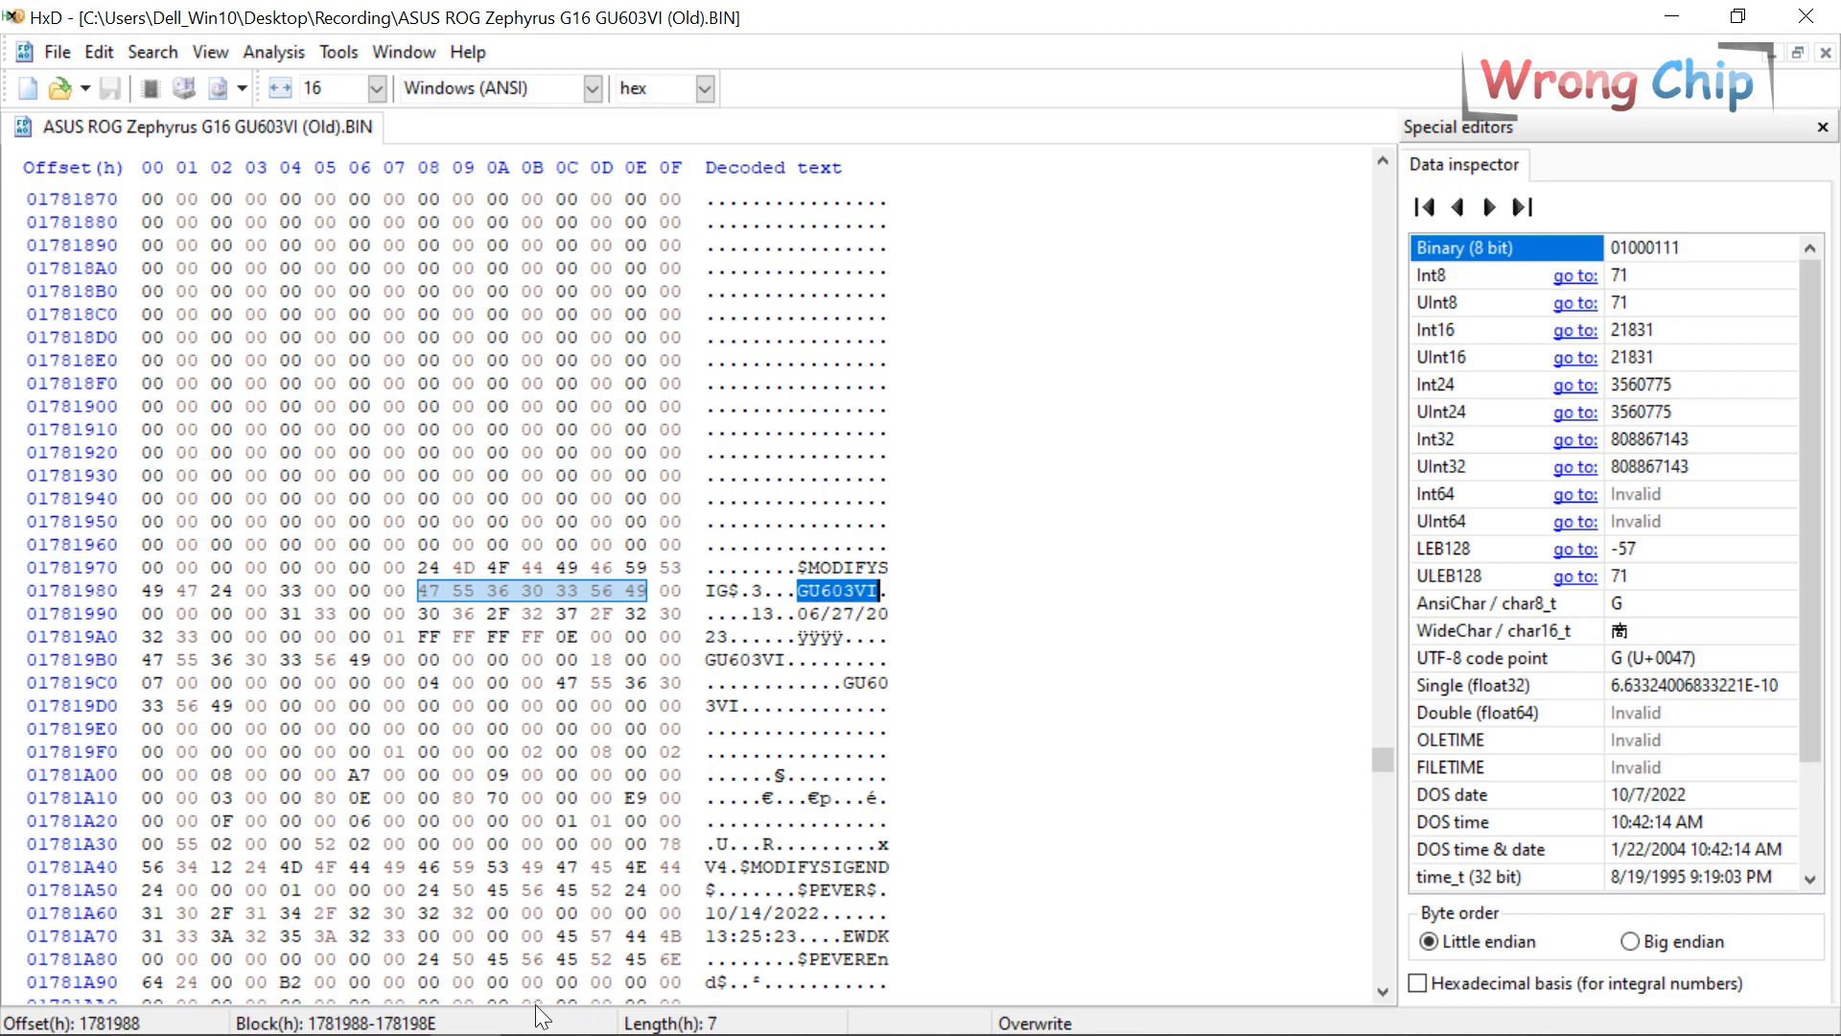
click(321, 1010)
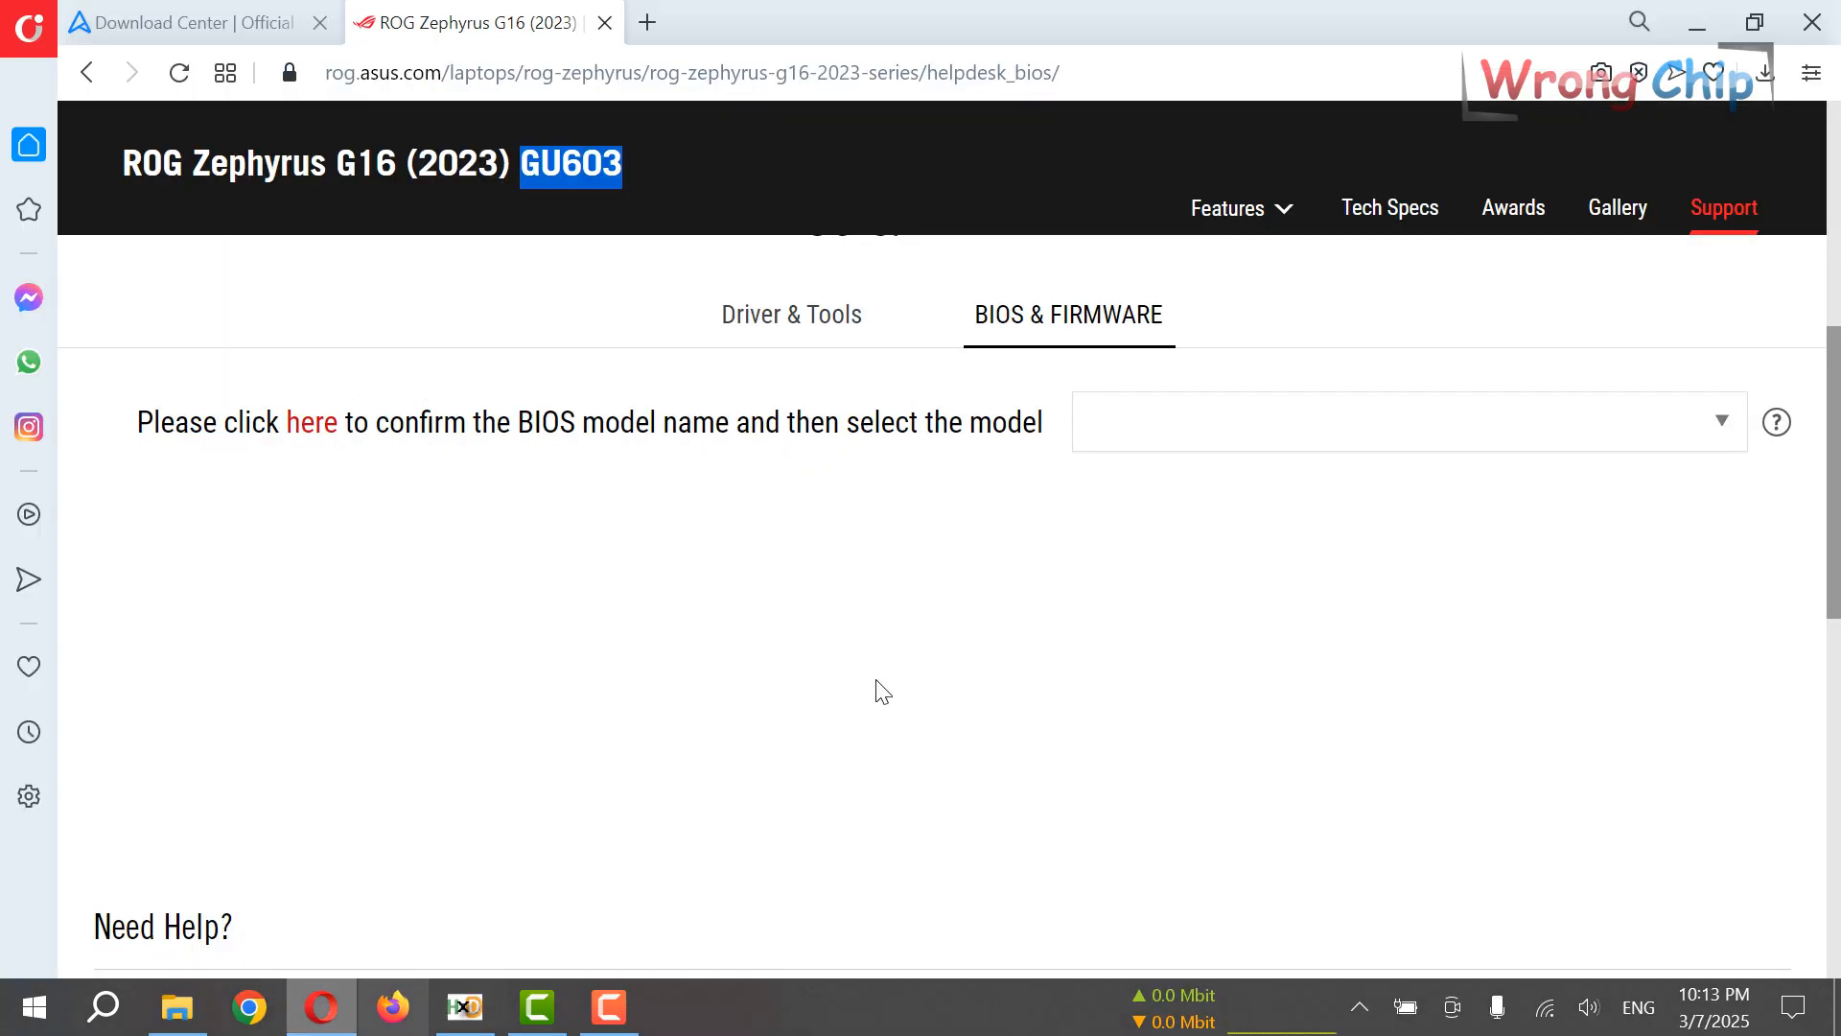
Choose the GU603VI model and show all BIOS versions on the support page.
click(1266, 443)
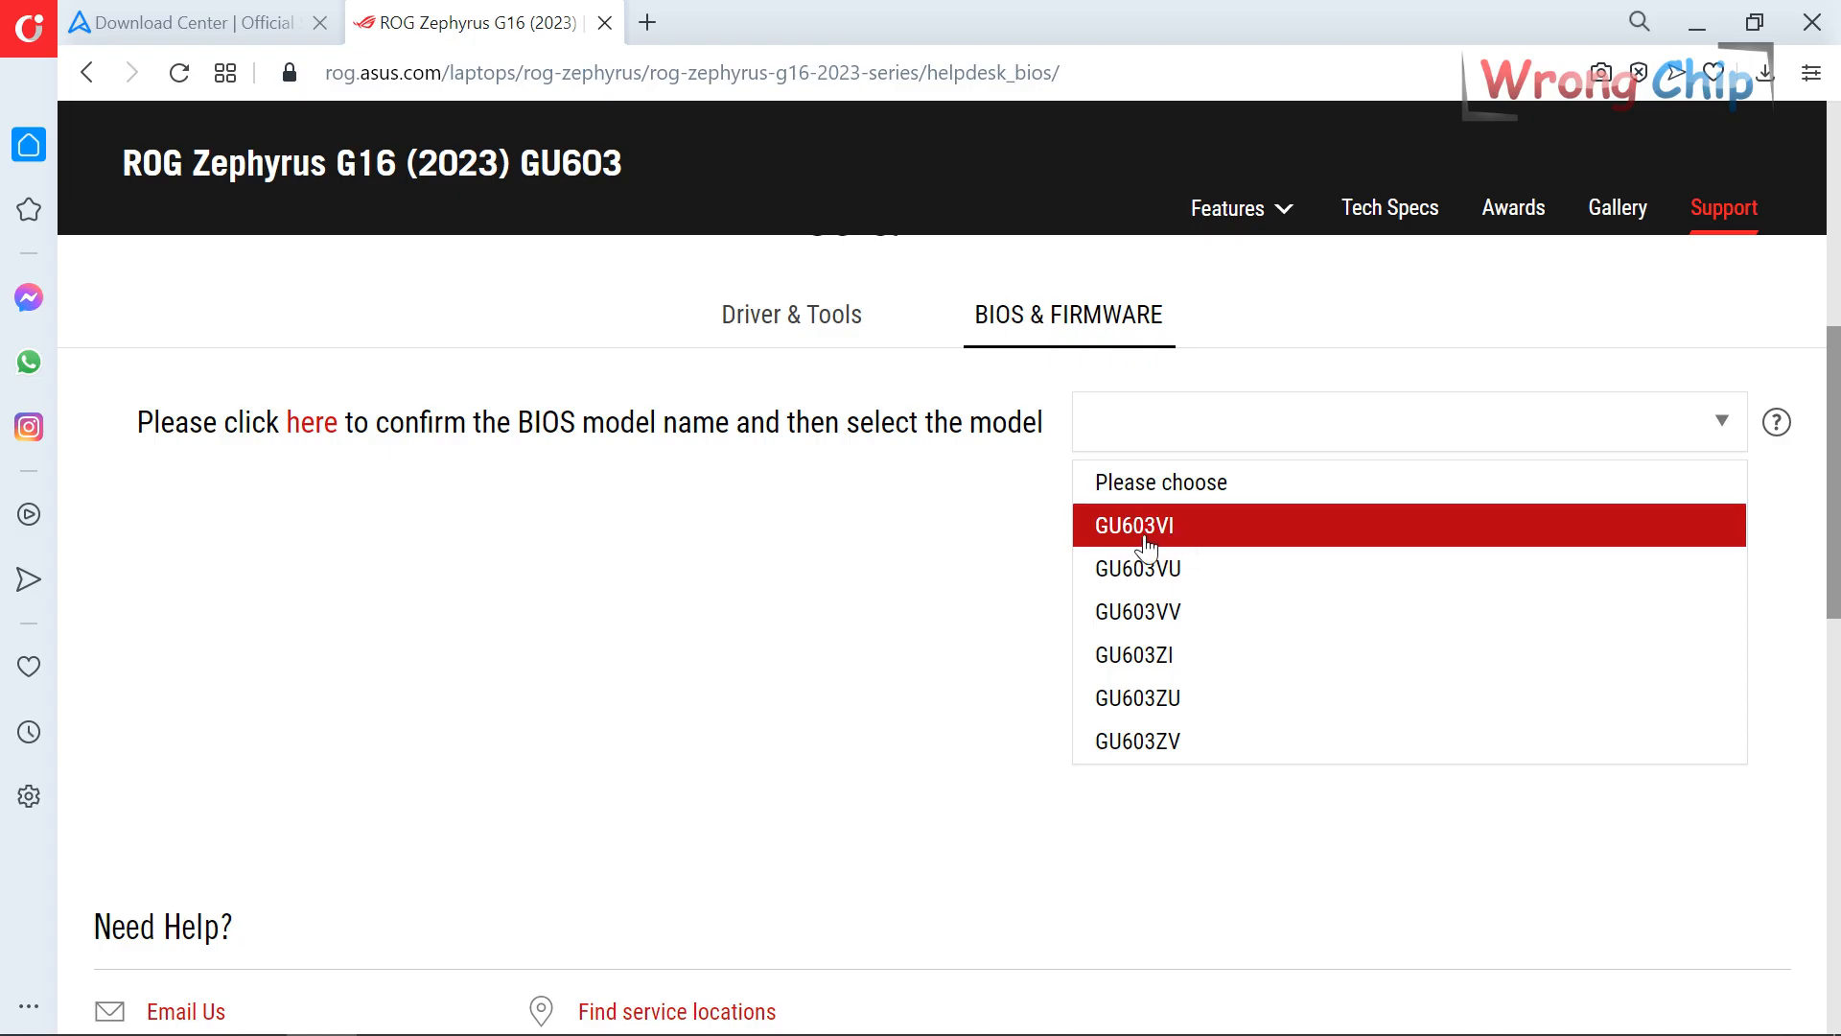
click(1231, 526)
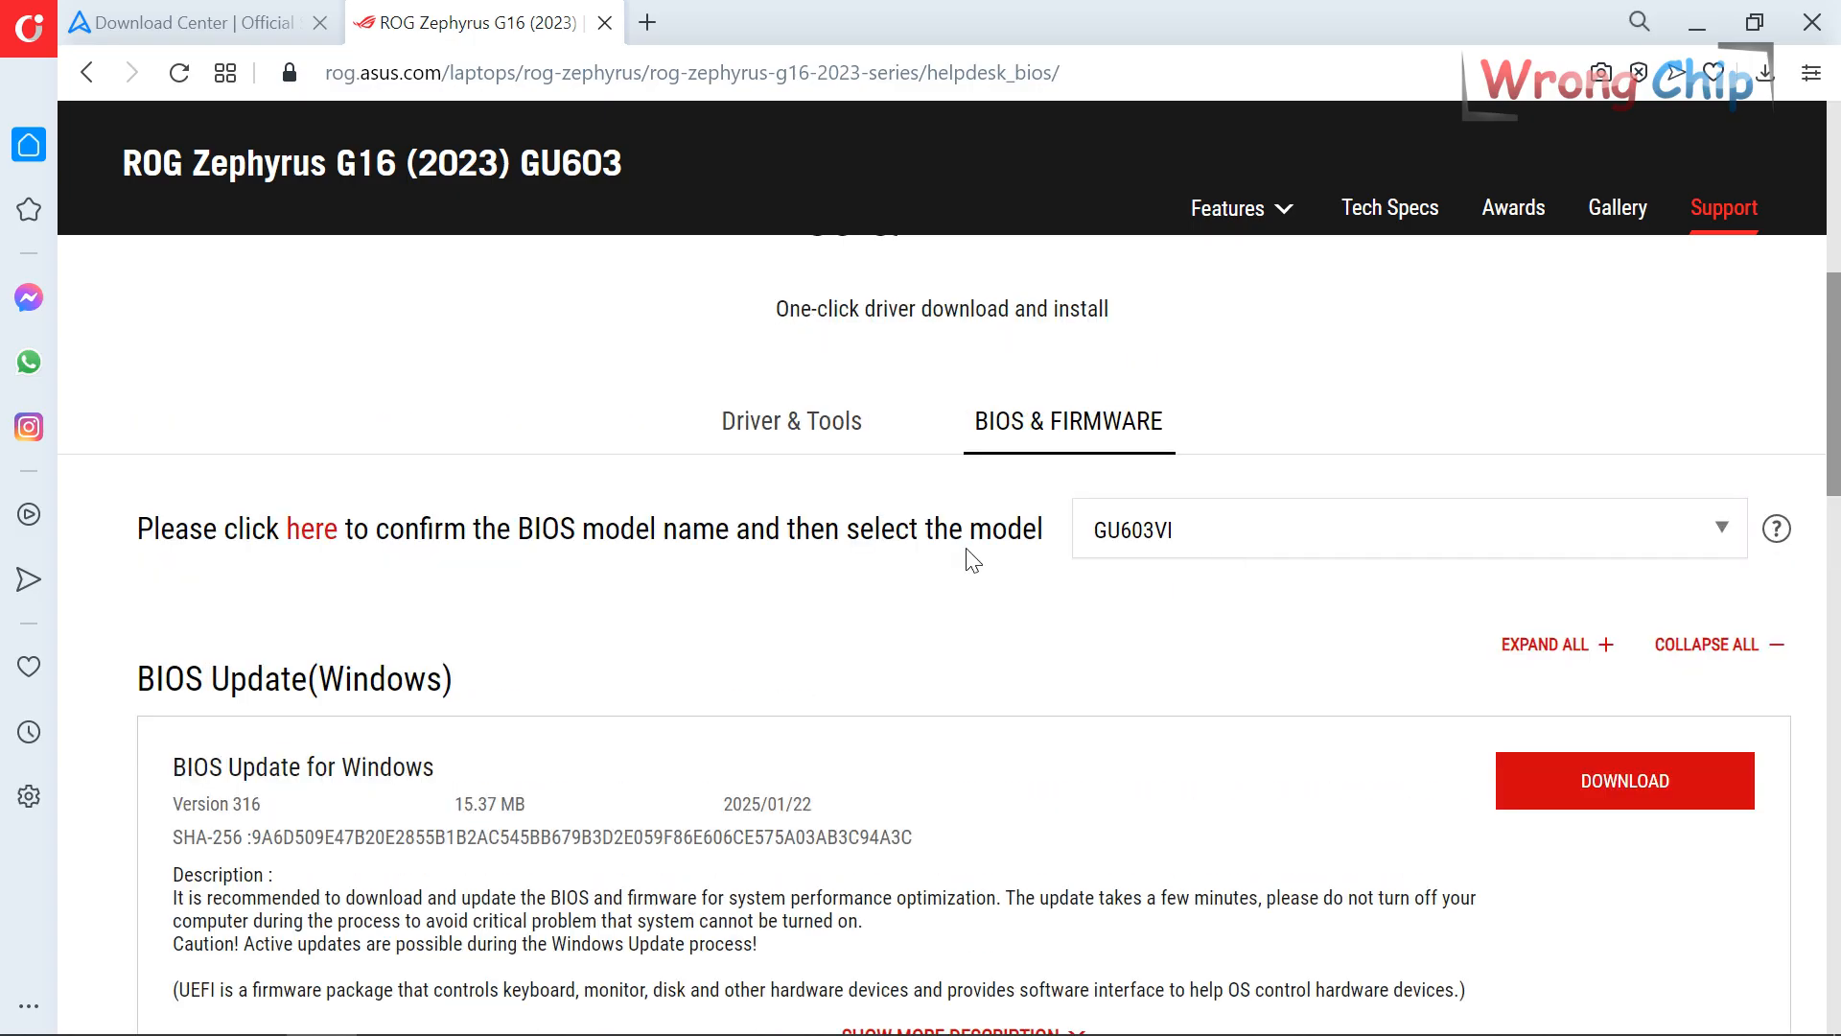
scroll(921, 563, down, 4)
scroll(925, 567, down, 5)
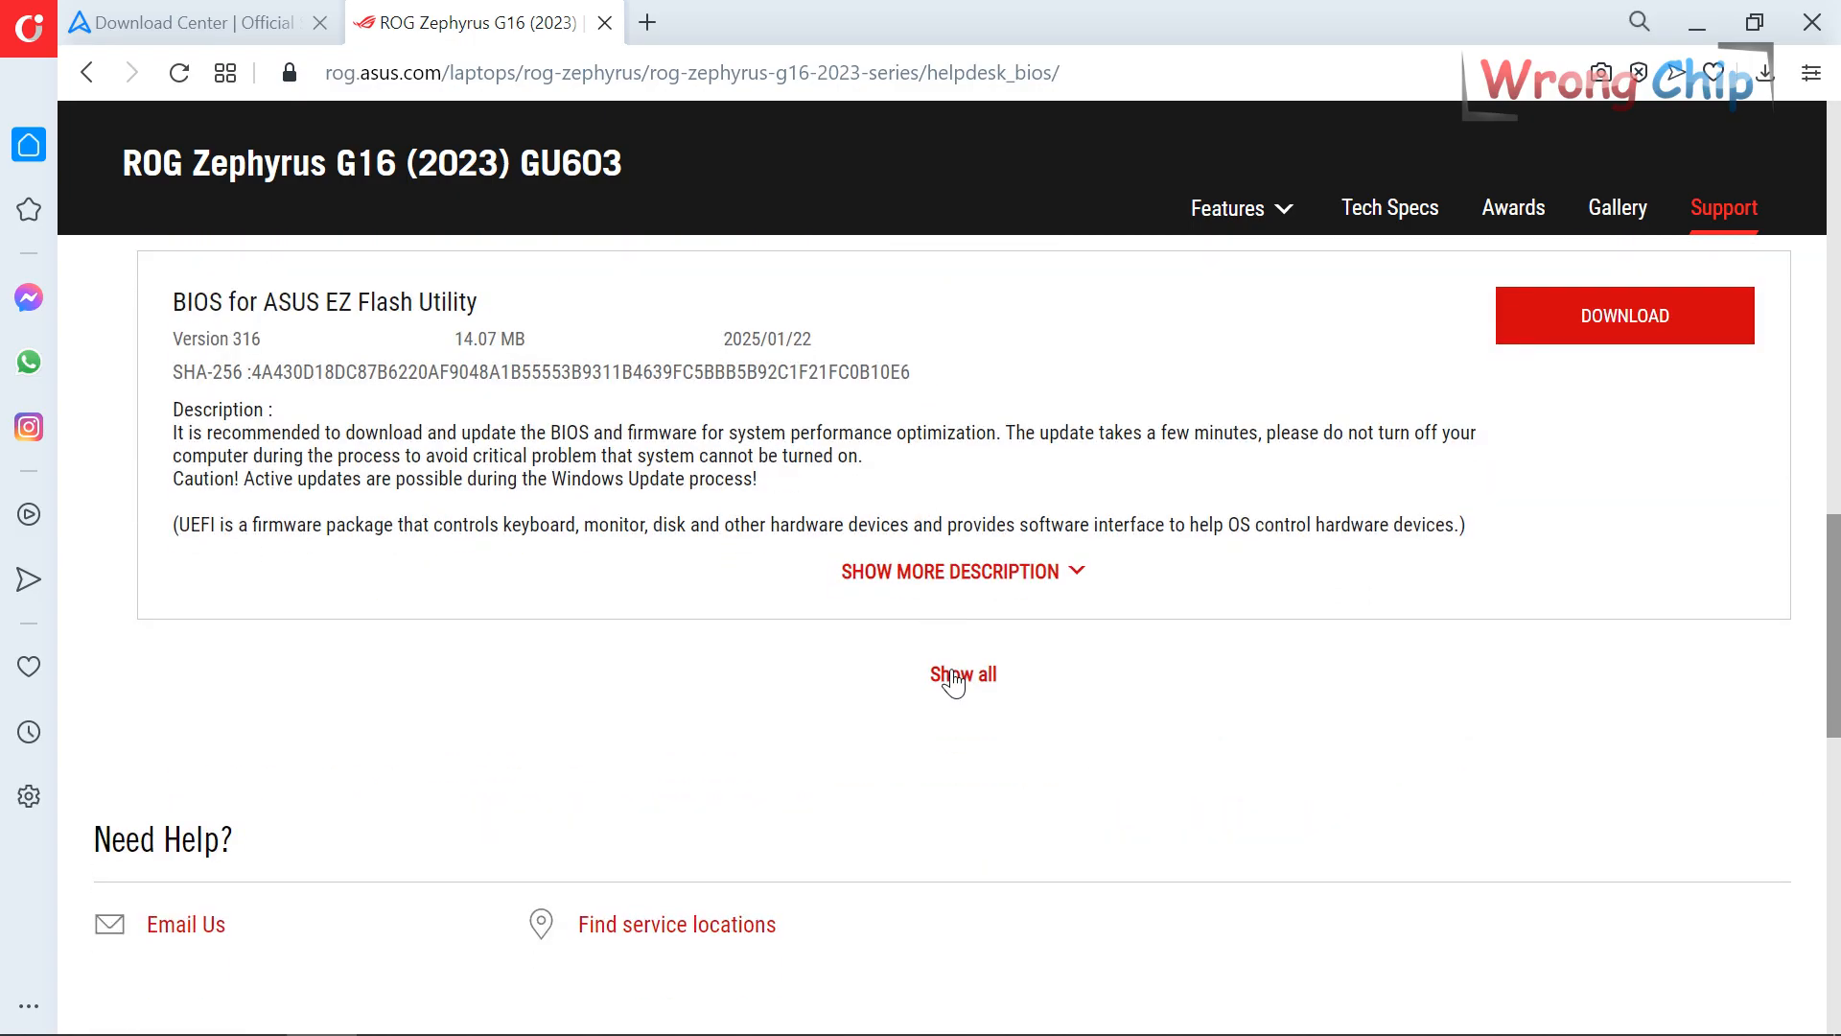
click(958, 671)
scroll(575, 556, up, 4)
scroll(492, 600, down, 4)
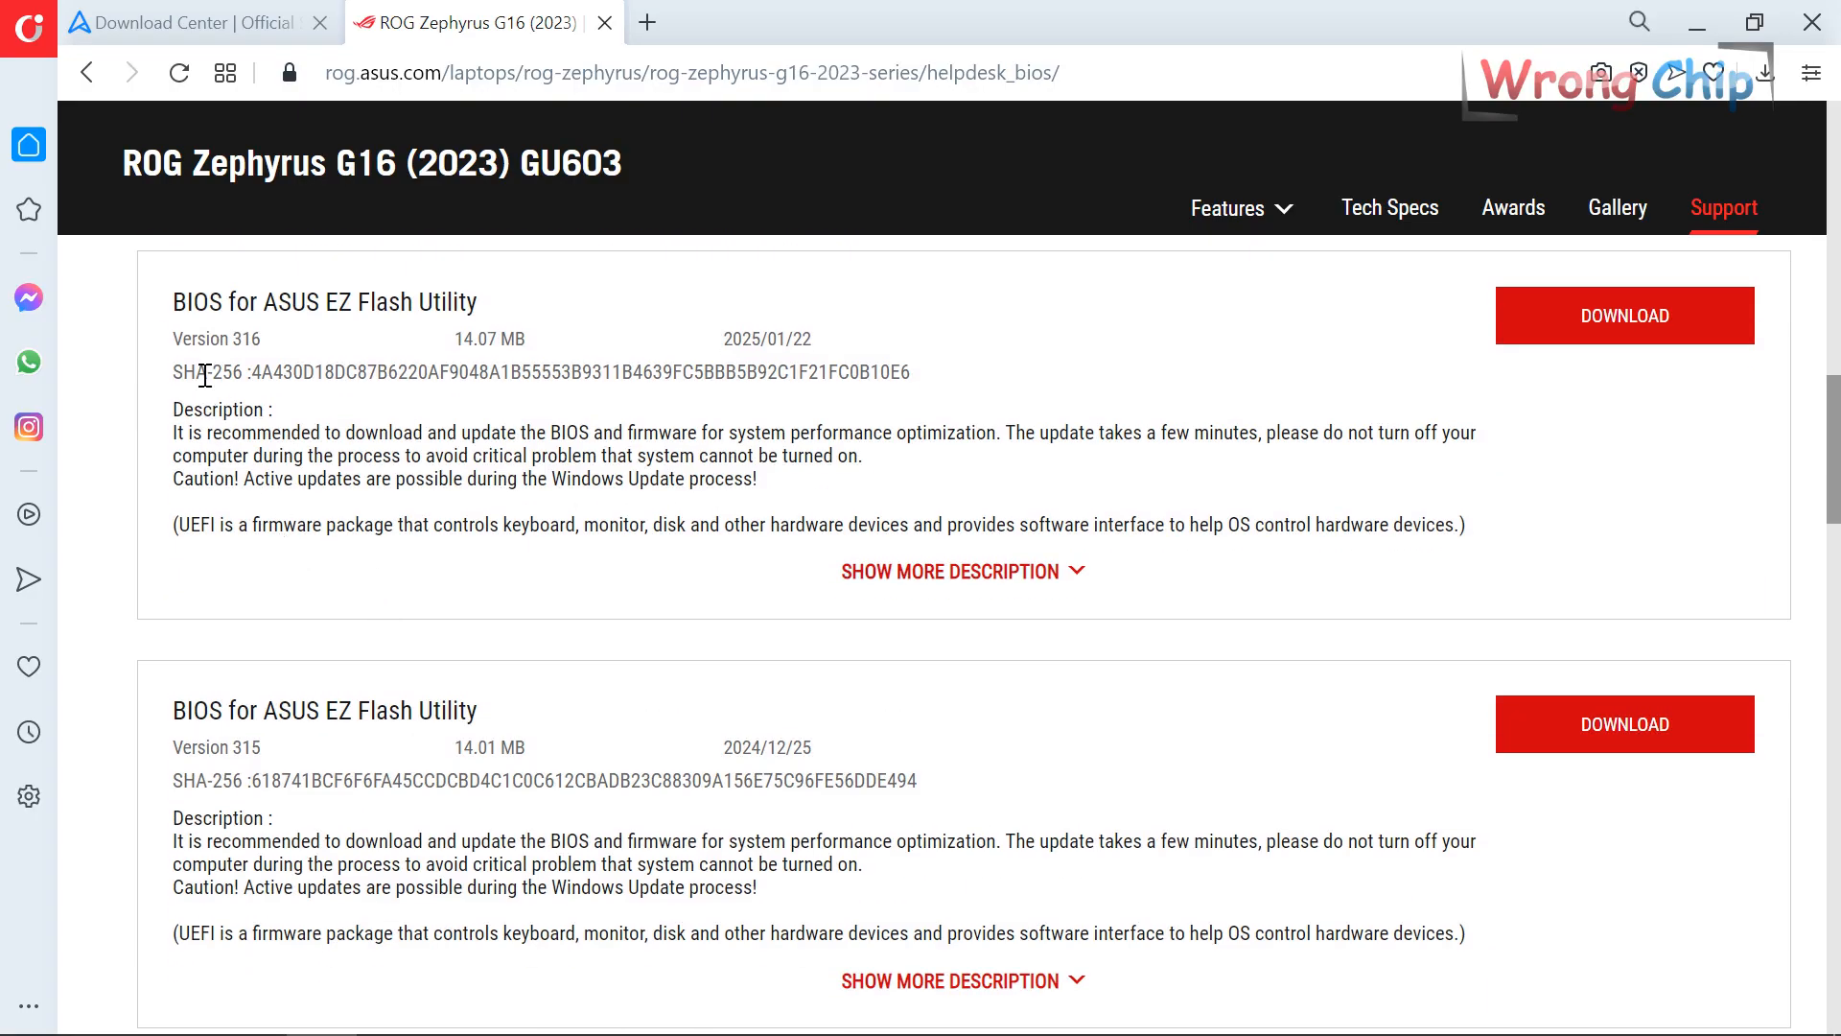
scroll(309, 429, down, 4)
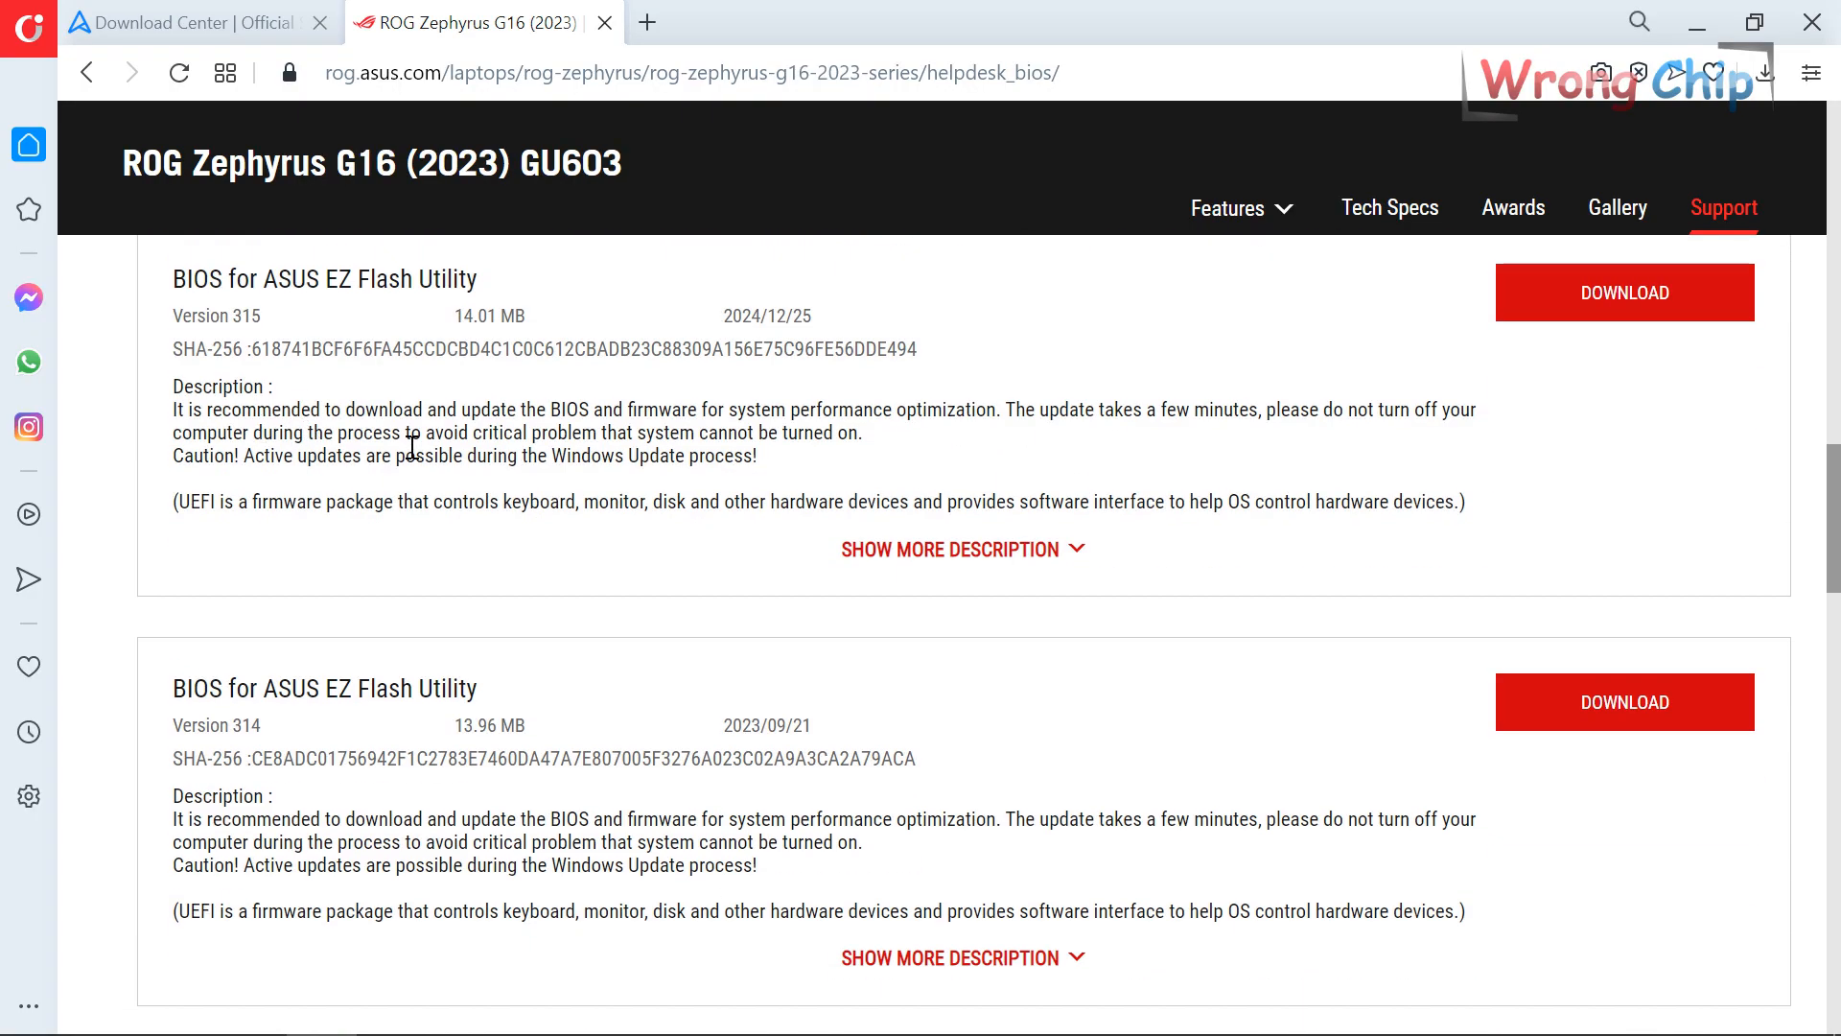
scroll(413, 448, down, 5)
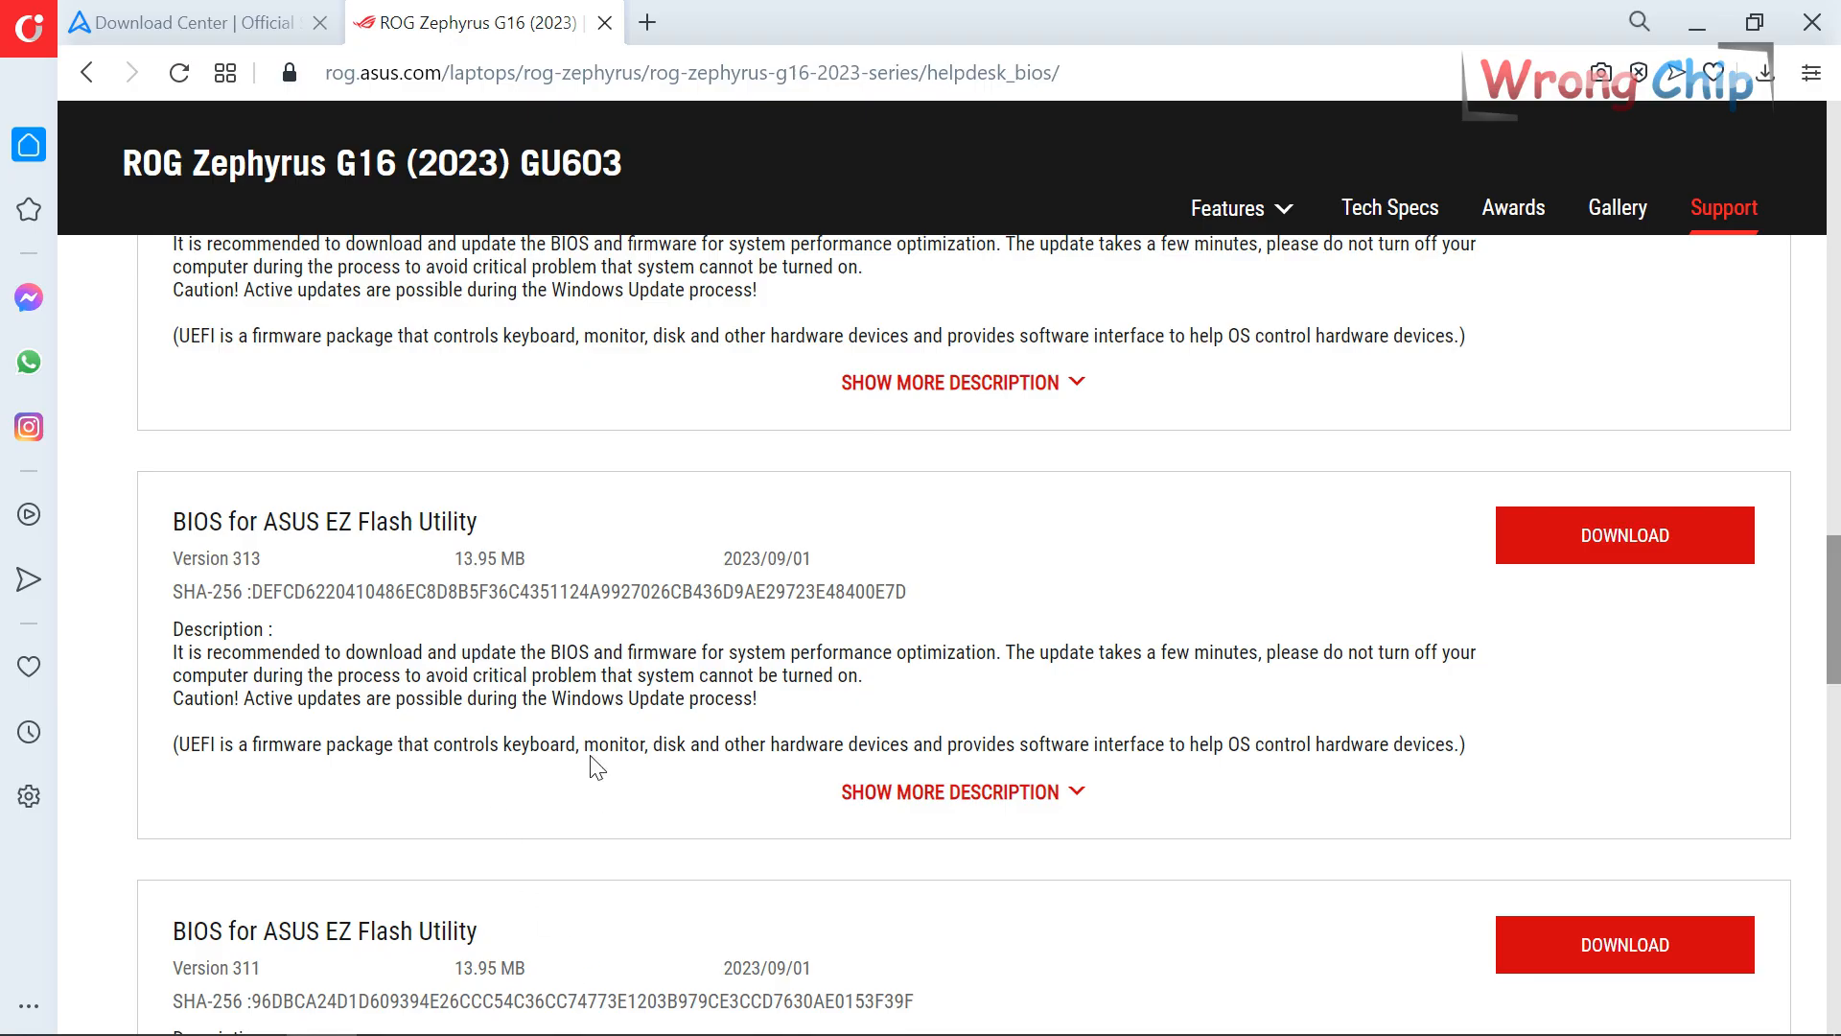
Compare the dump's version bytes, then download BIOS Version 313 as GU603VIAS313.zip.
click(466, 1009)
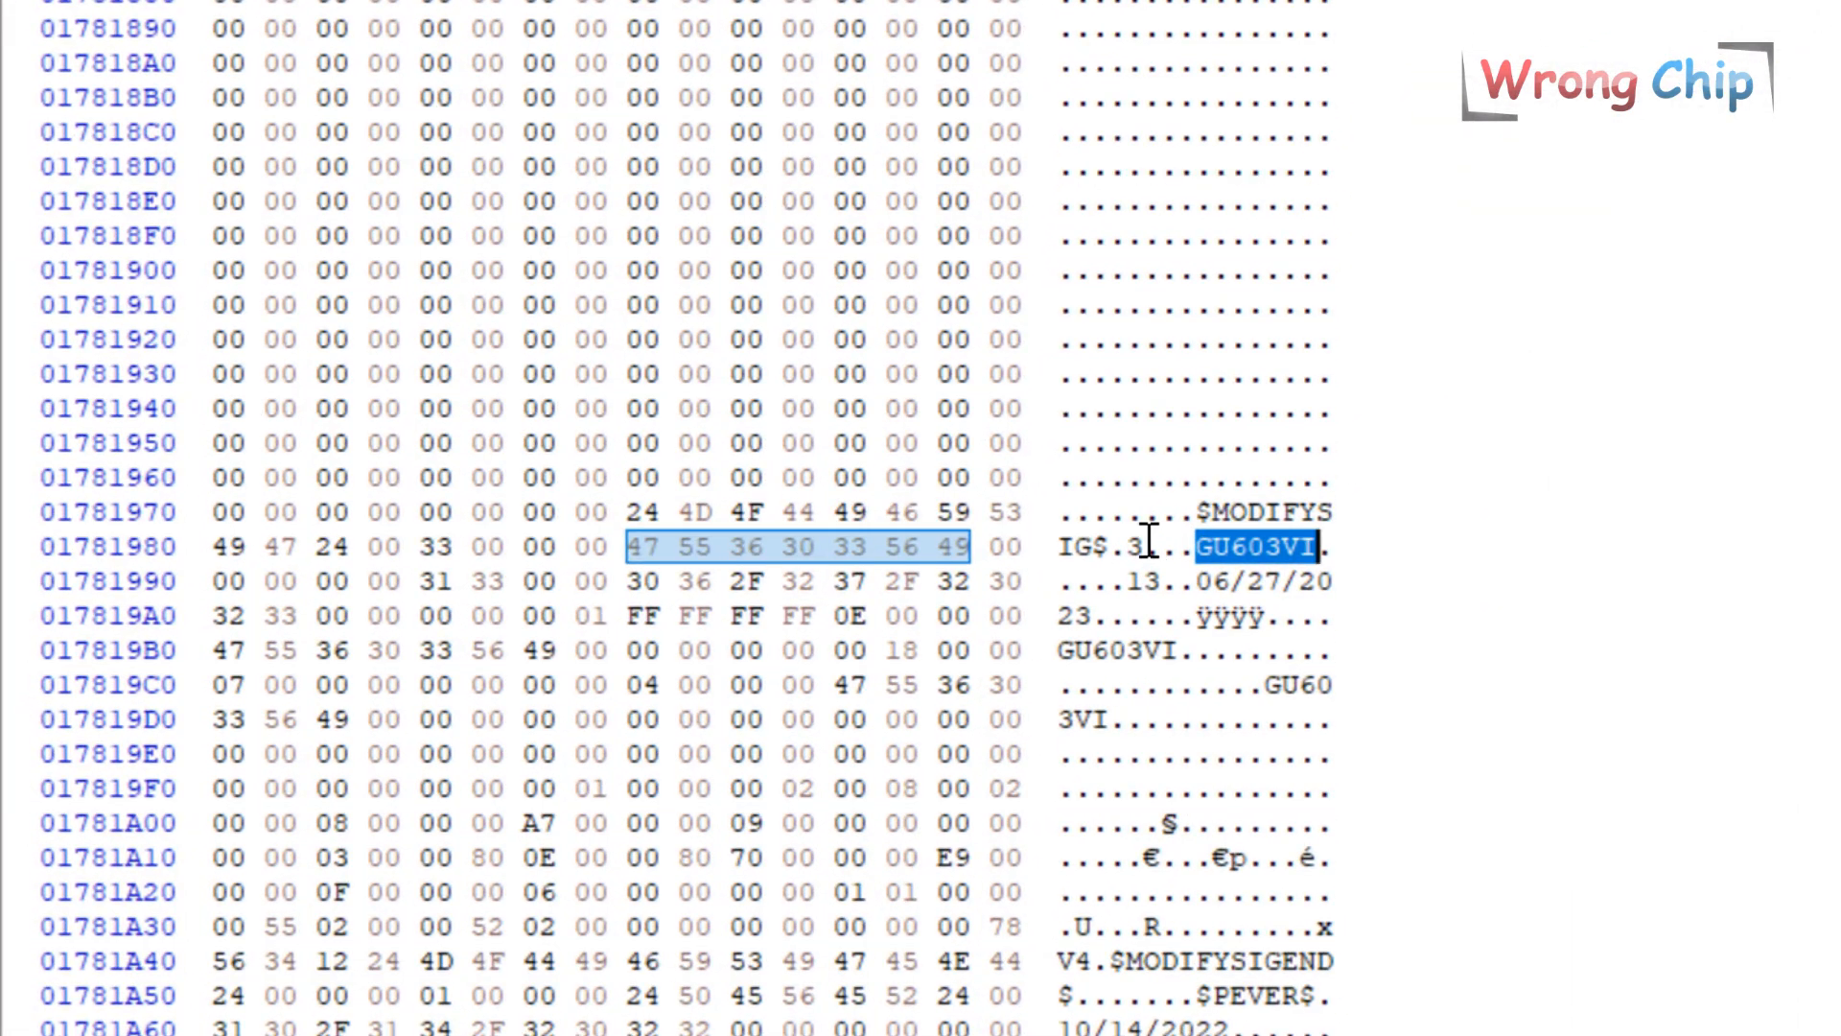
click(1132, 544)
drag(1130, 578, 1164, 584)
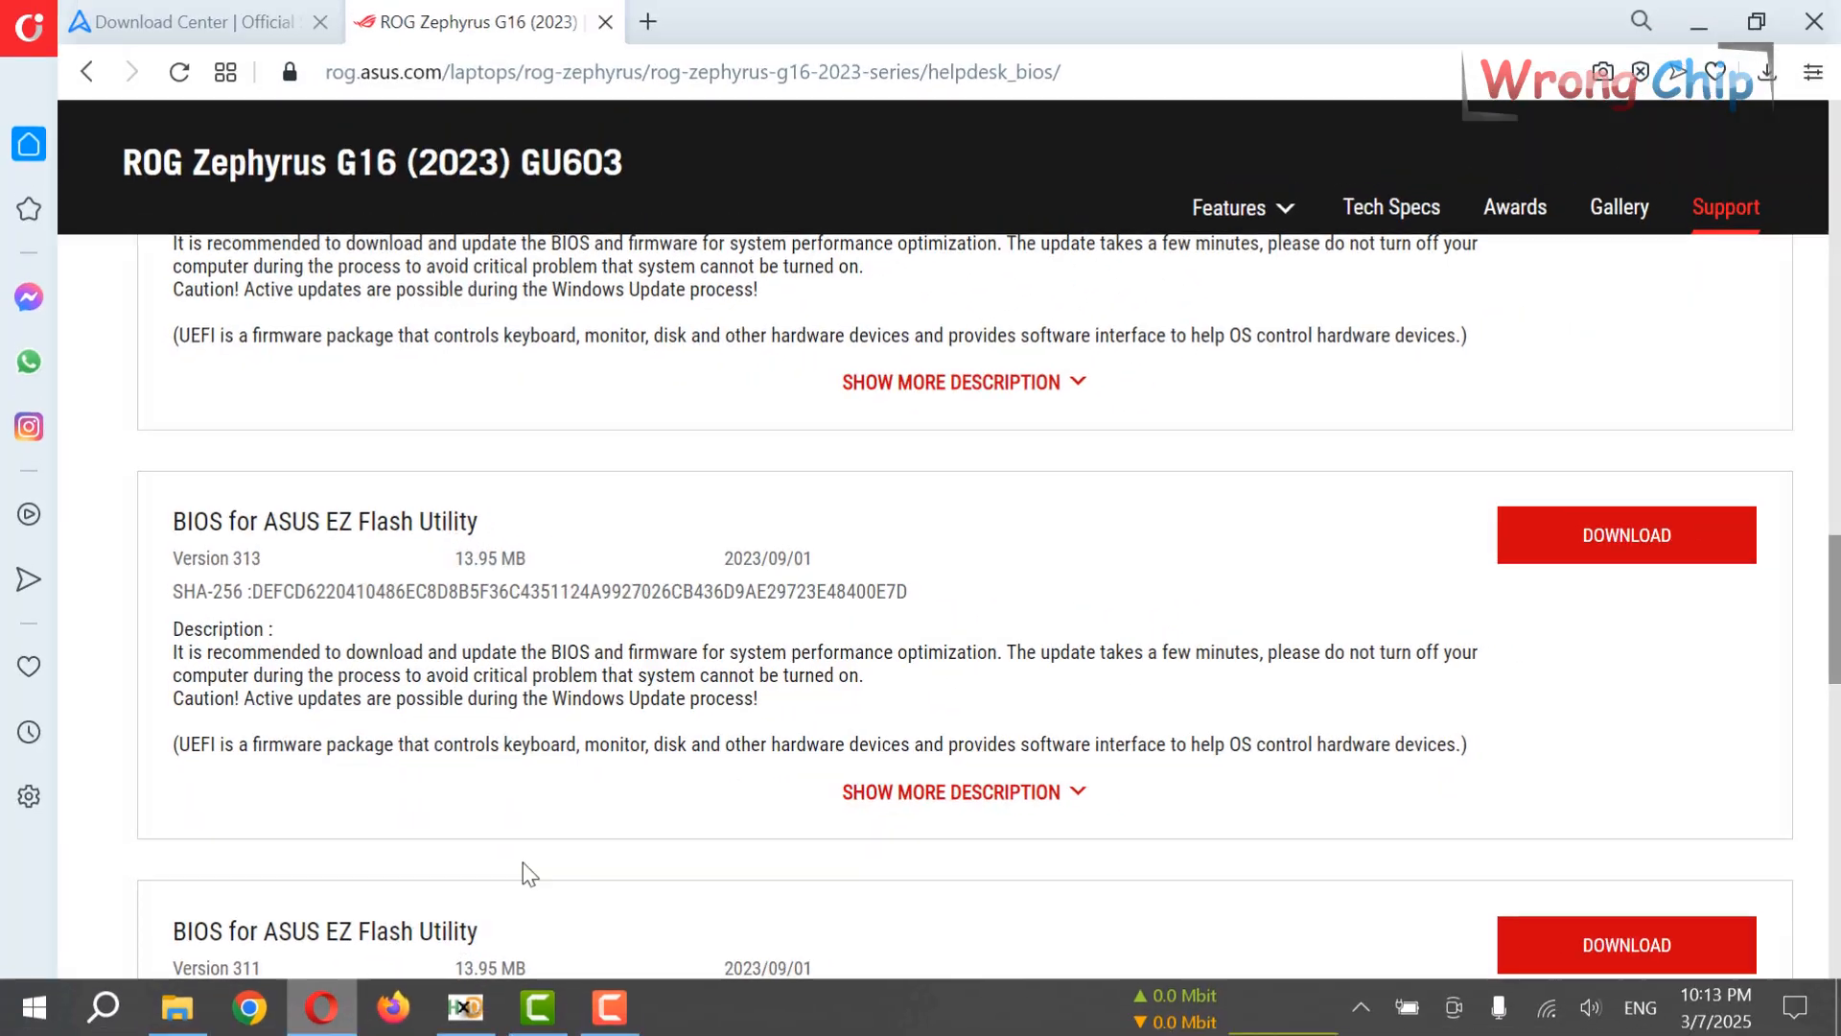
drag(225, 558, 236, 558)
click(1626, 556)
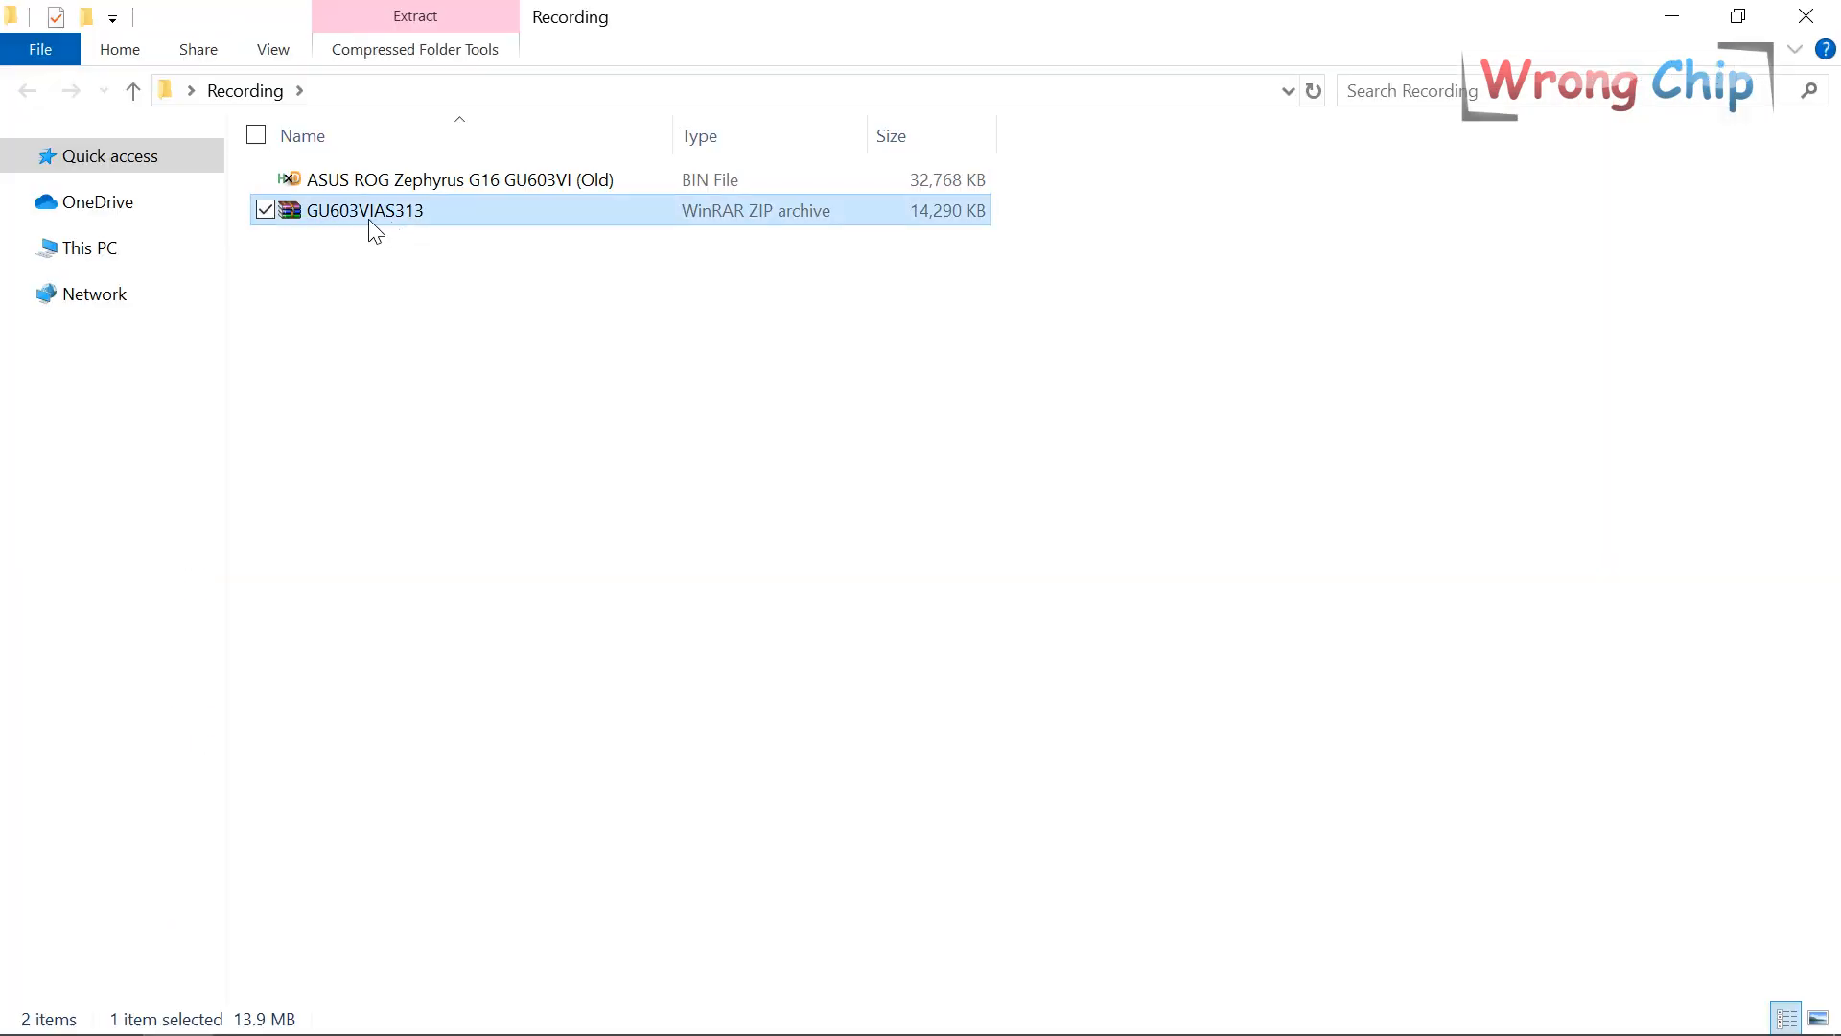
Extract GU603VIAS313.zip to a GU603VIAS313 folder and load GU603VIAS.313 into HxD.
right_click(369, 218)
click(273, 491)
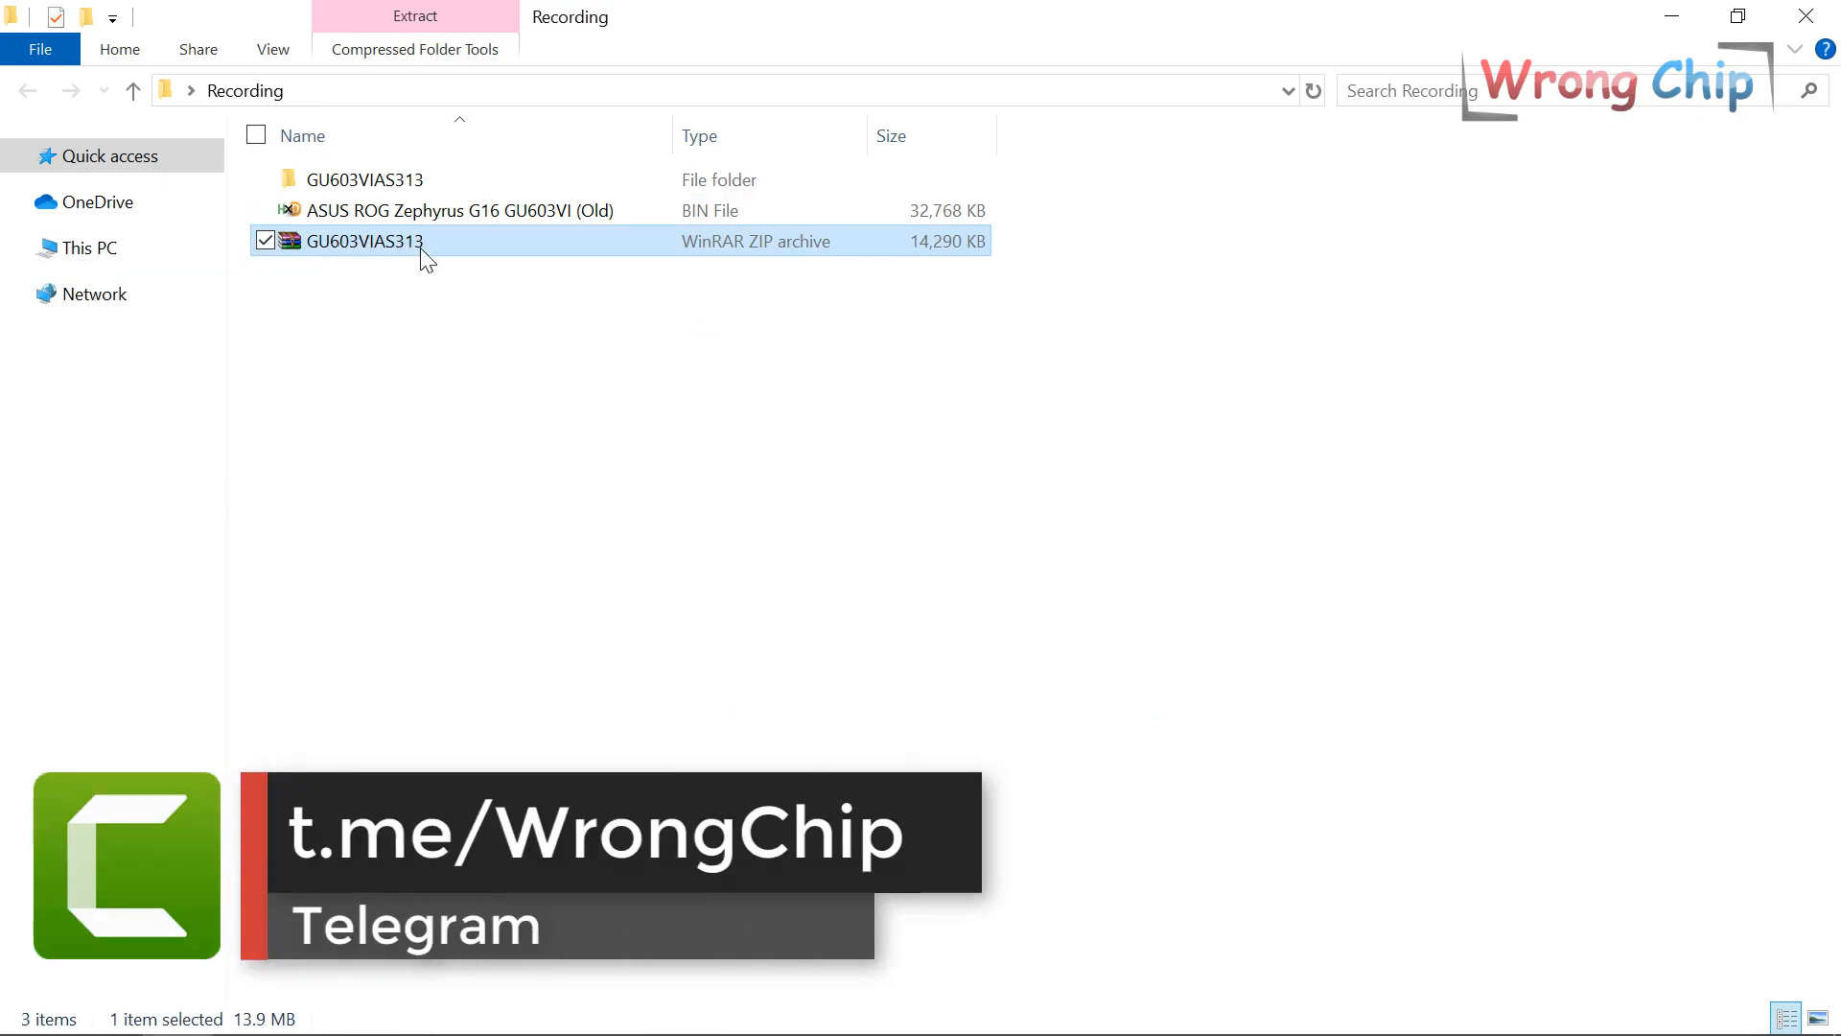
double_click(411, 182)
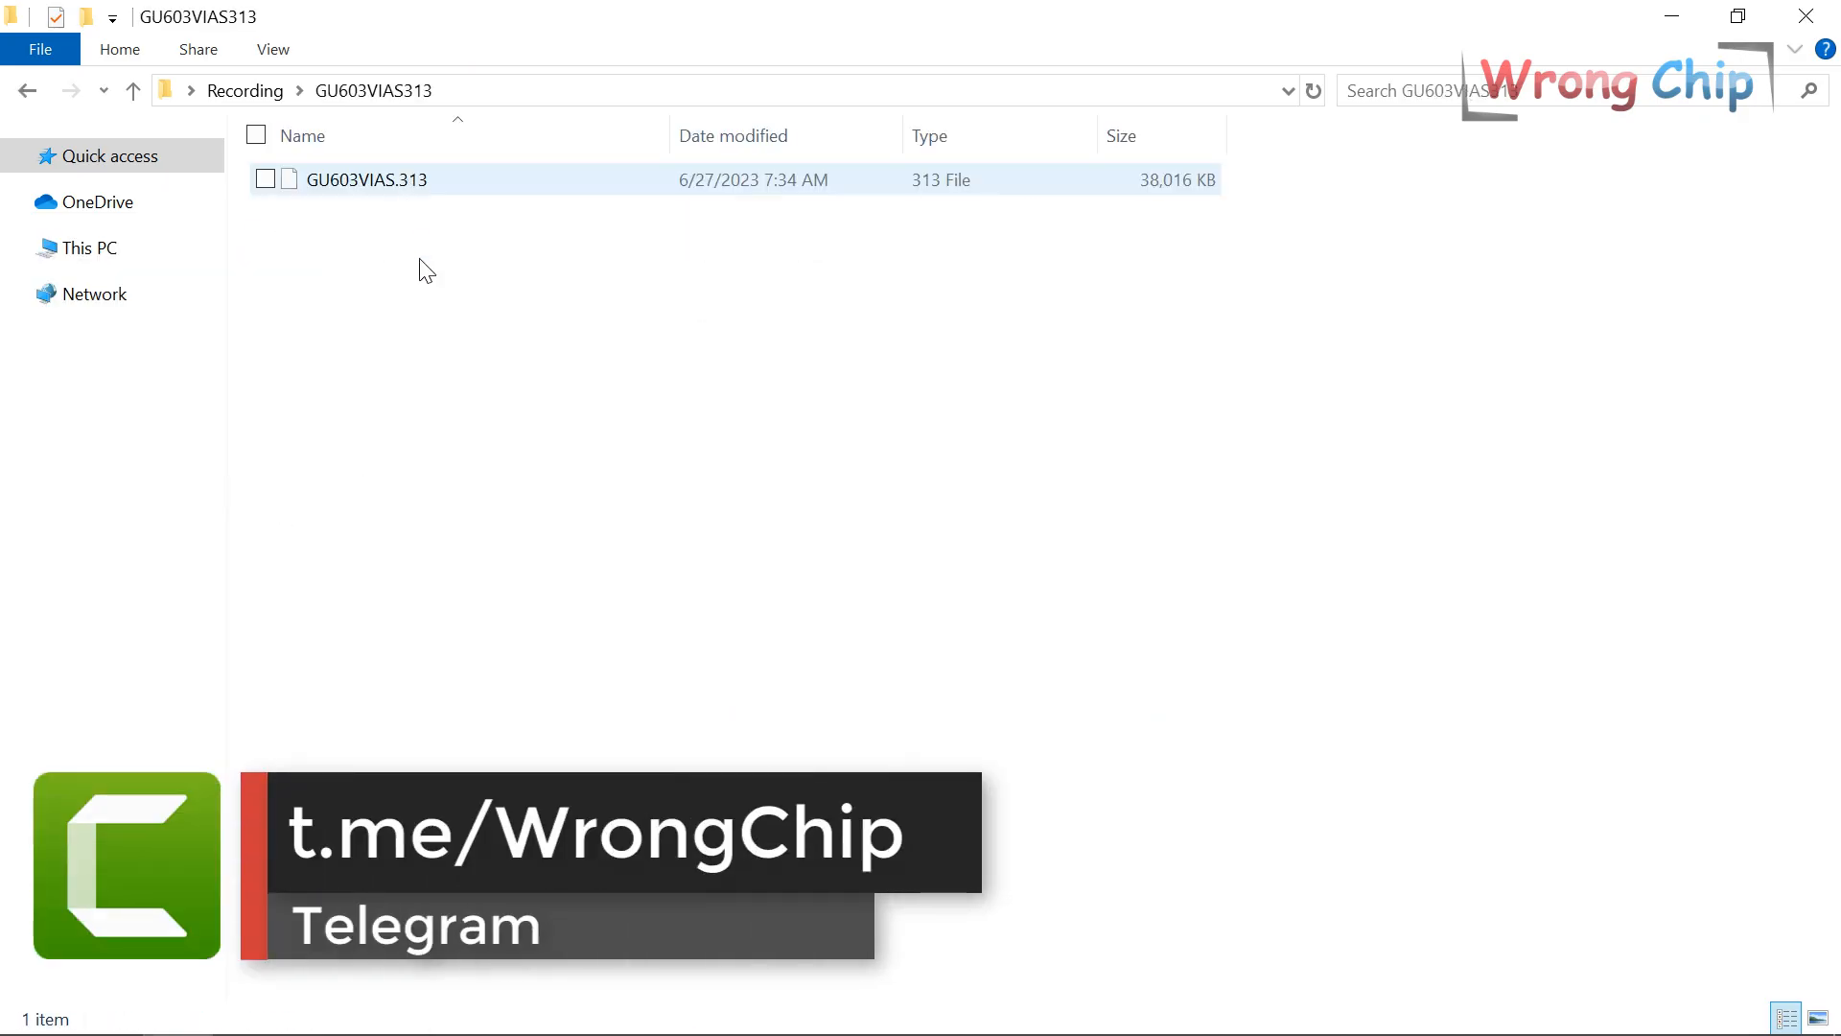
click(431, 187)
drag(373, 182, 514, 739)
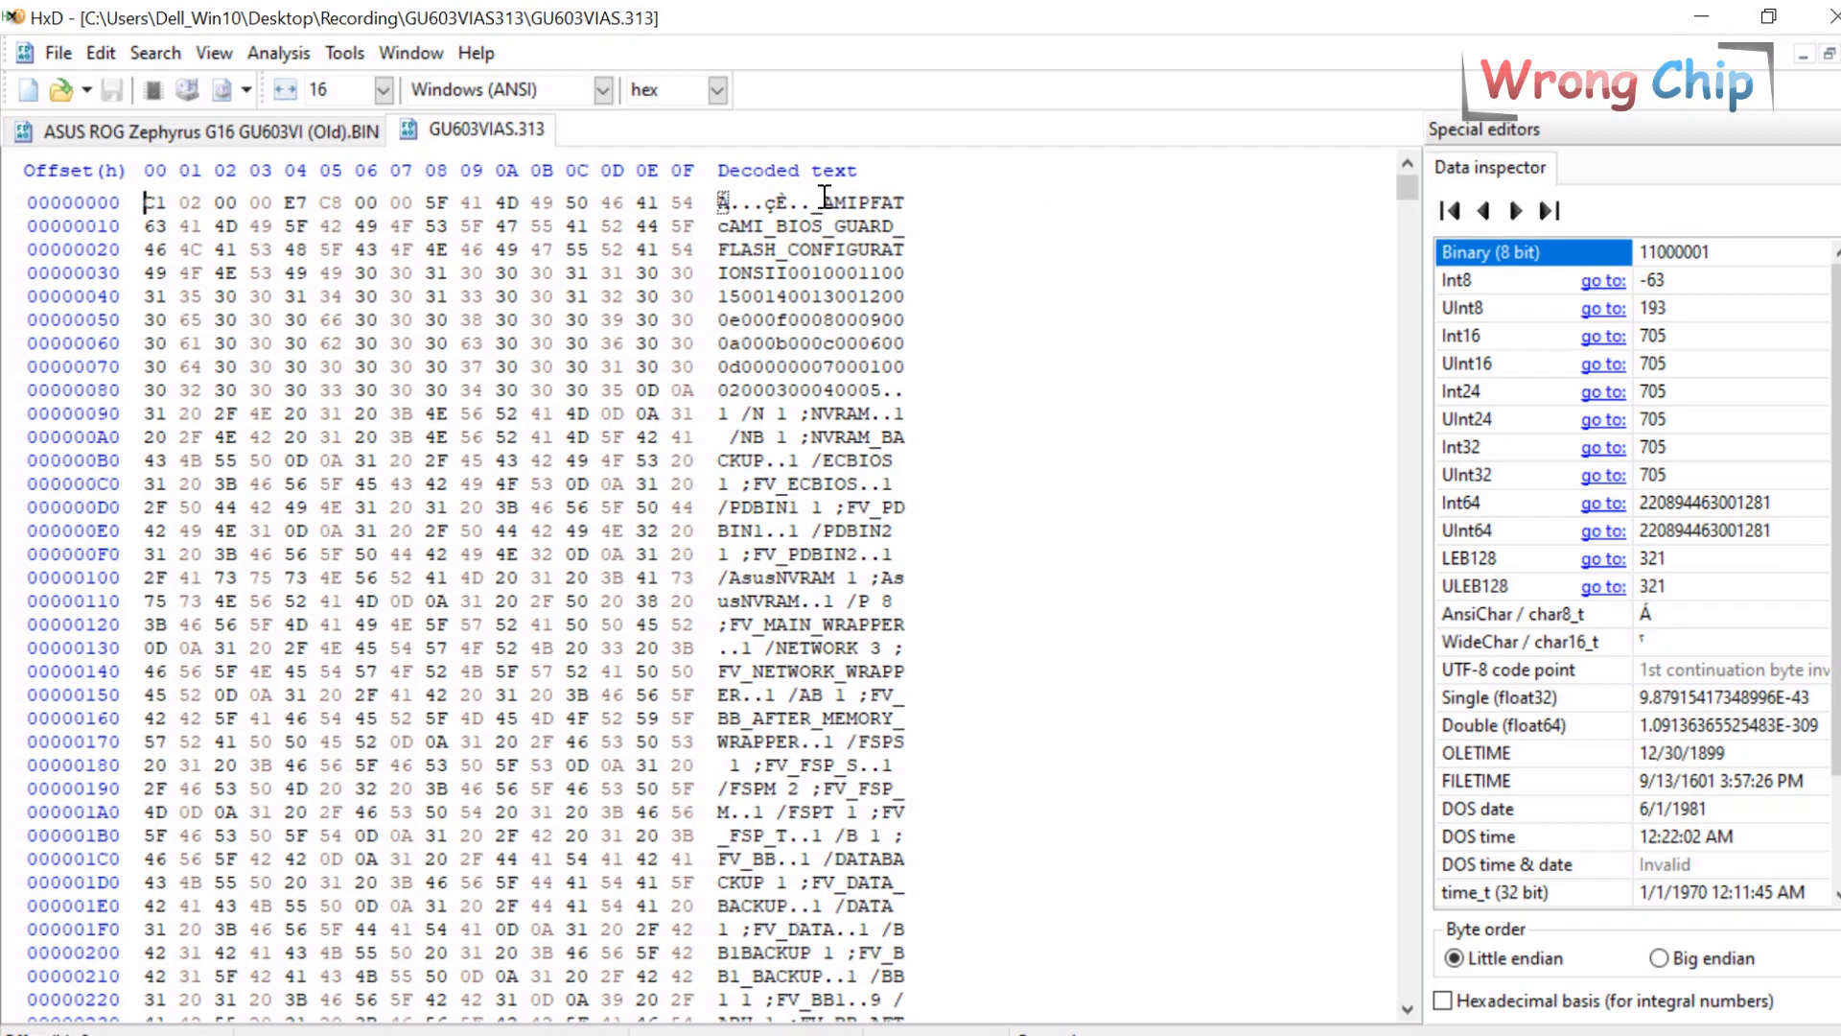
Verify GU603VIAS.313's _AMIPFAT AMI_BIOS_GUARD header, close it, and return to its Explorer folder.
drag(817, 198, 876, 237)
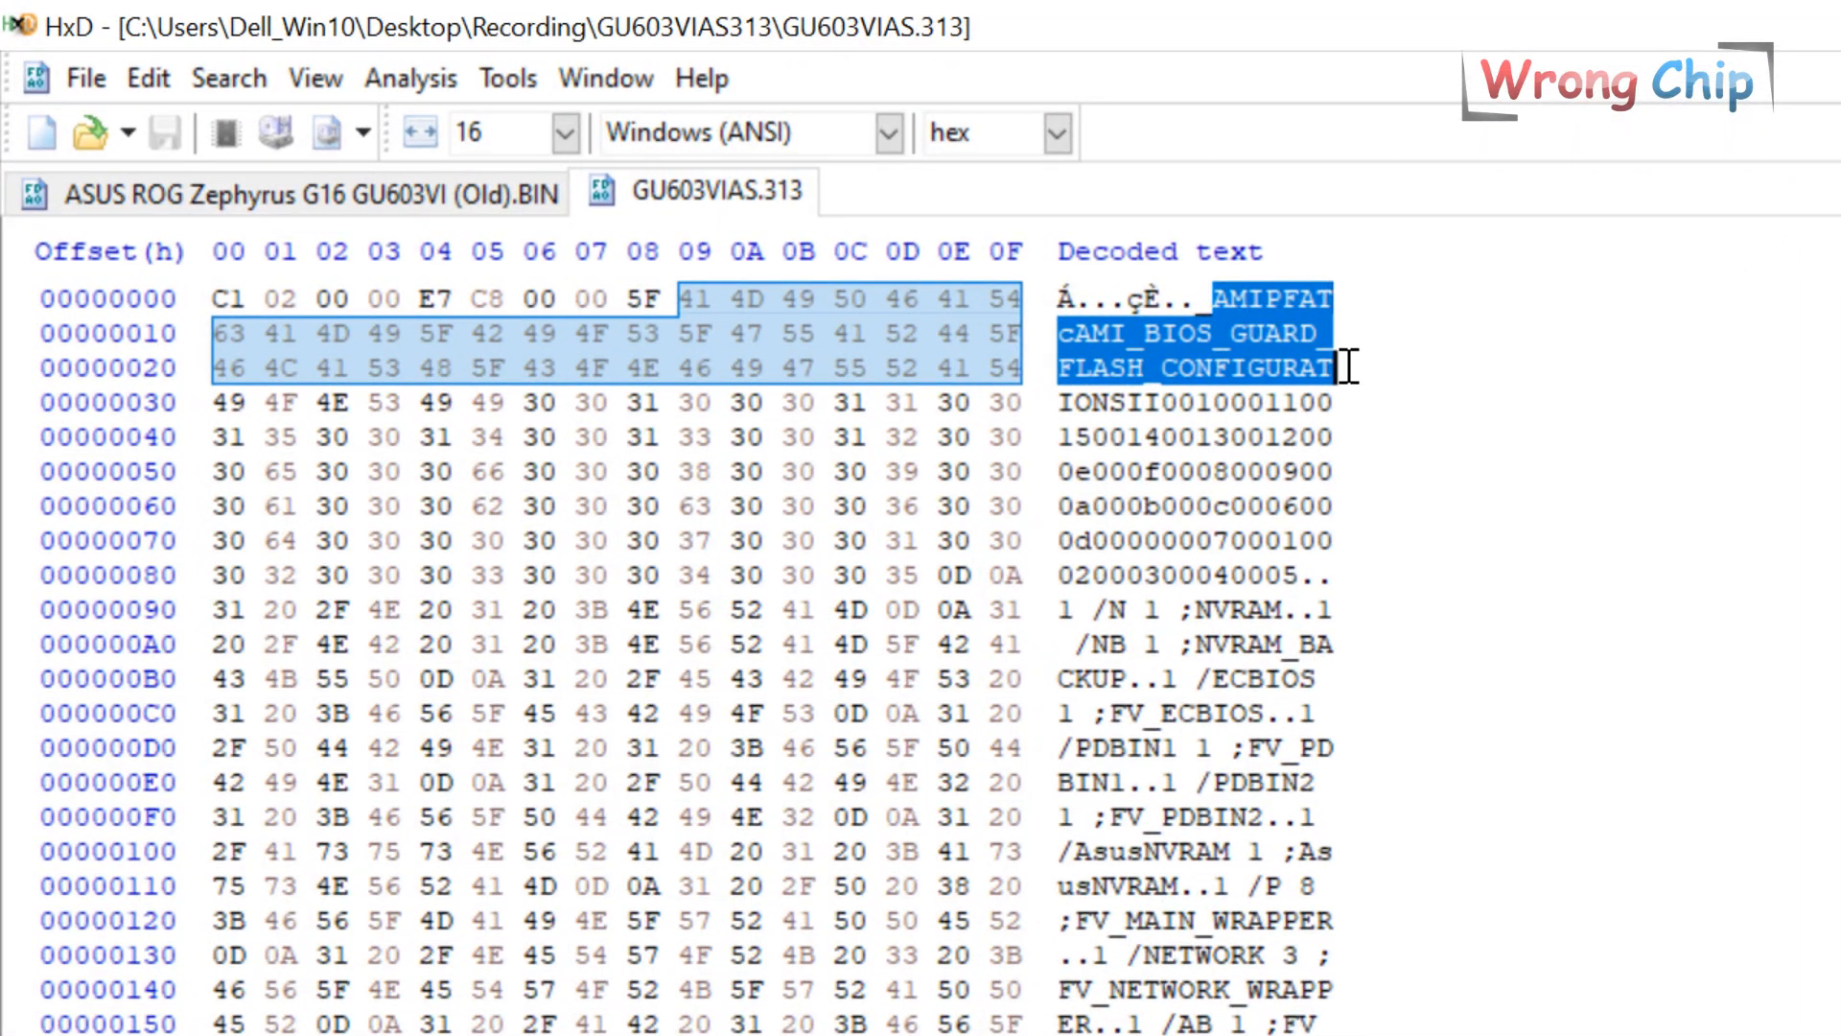
drag(1075, 333, 1328, 333)
click(842, 471)
drag(1383, 184, 1381, 278)
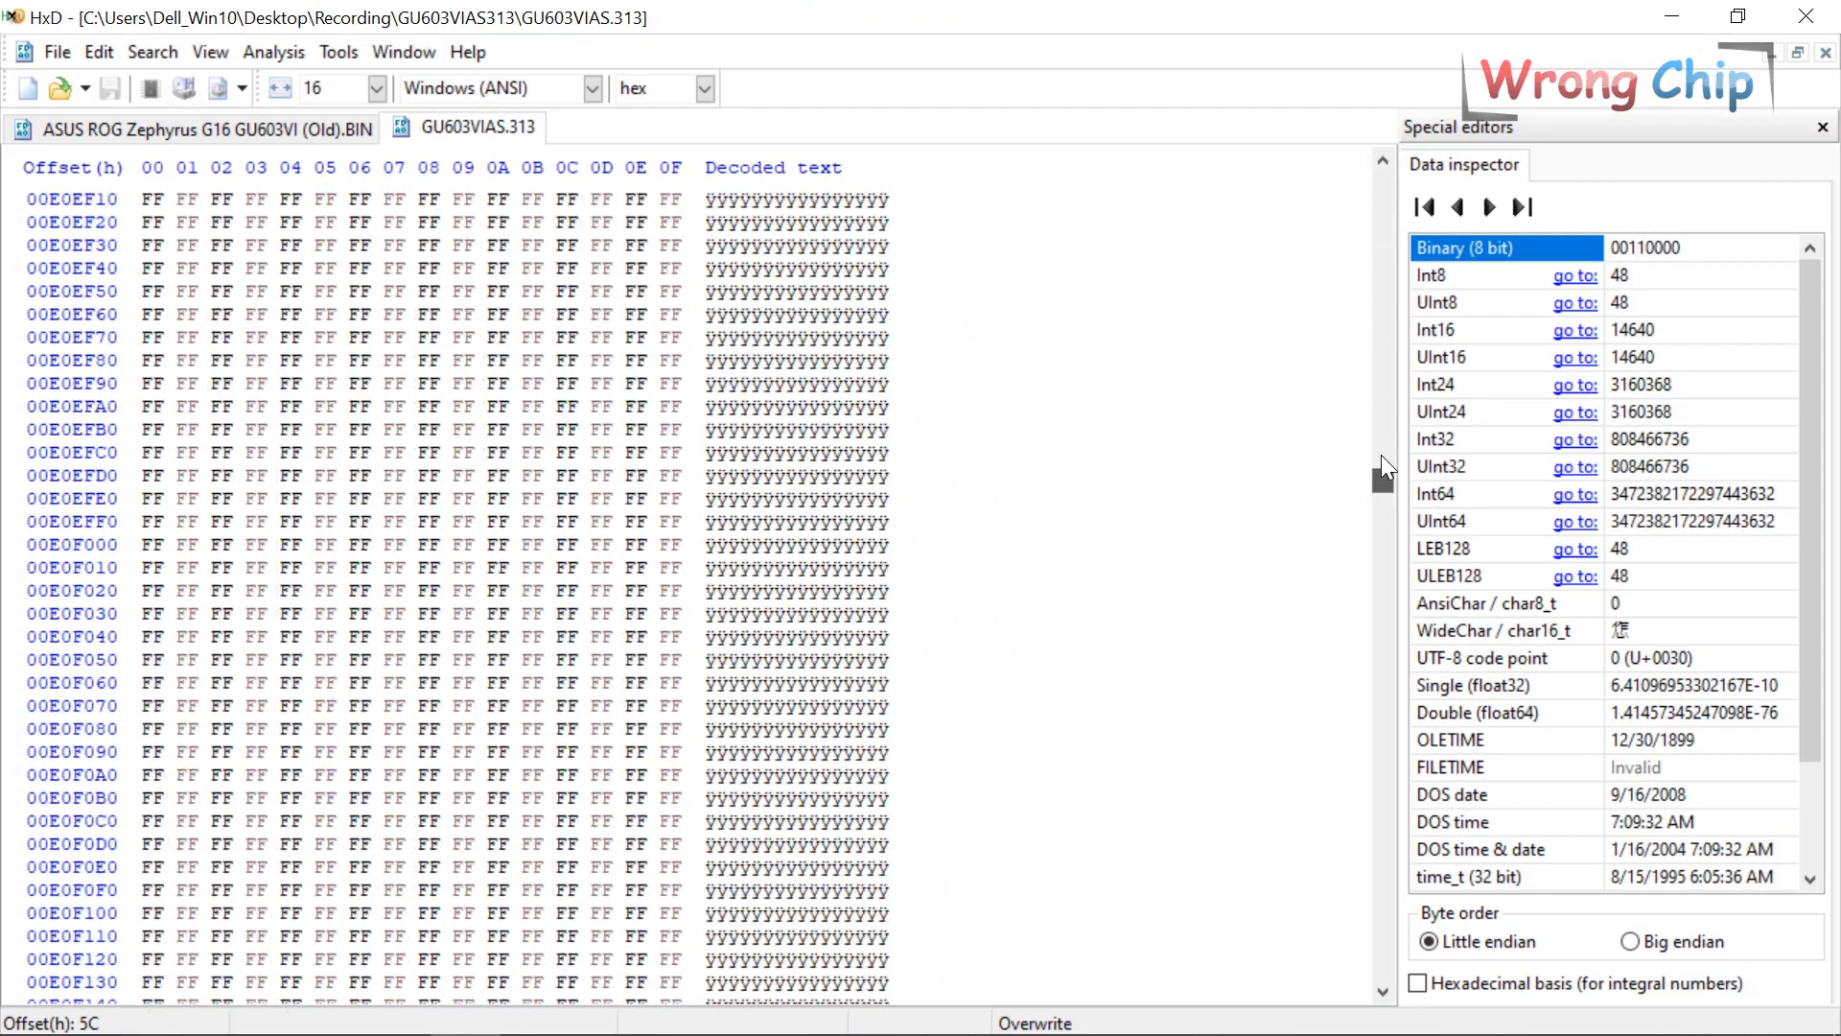
middle_click(498, 132)
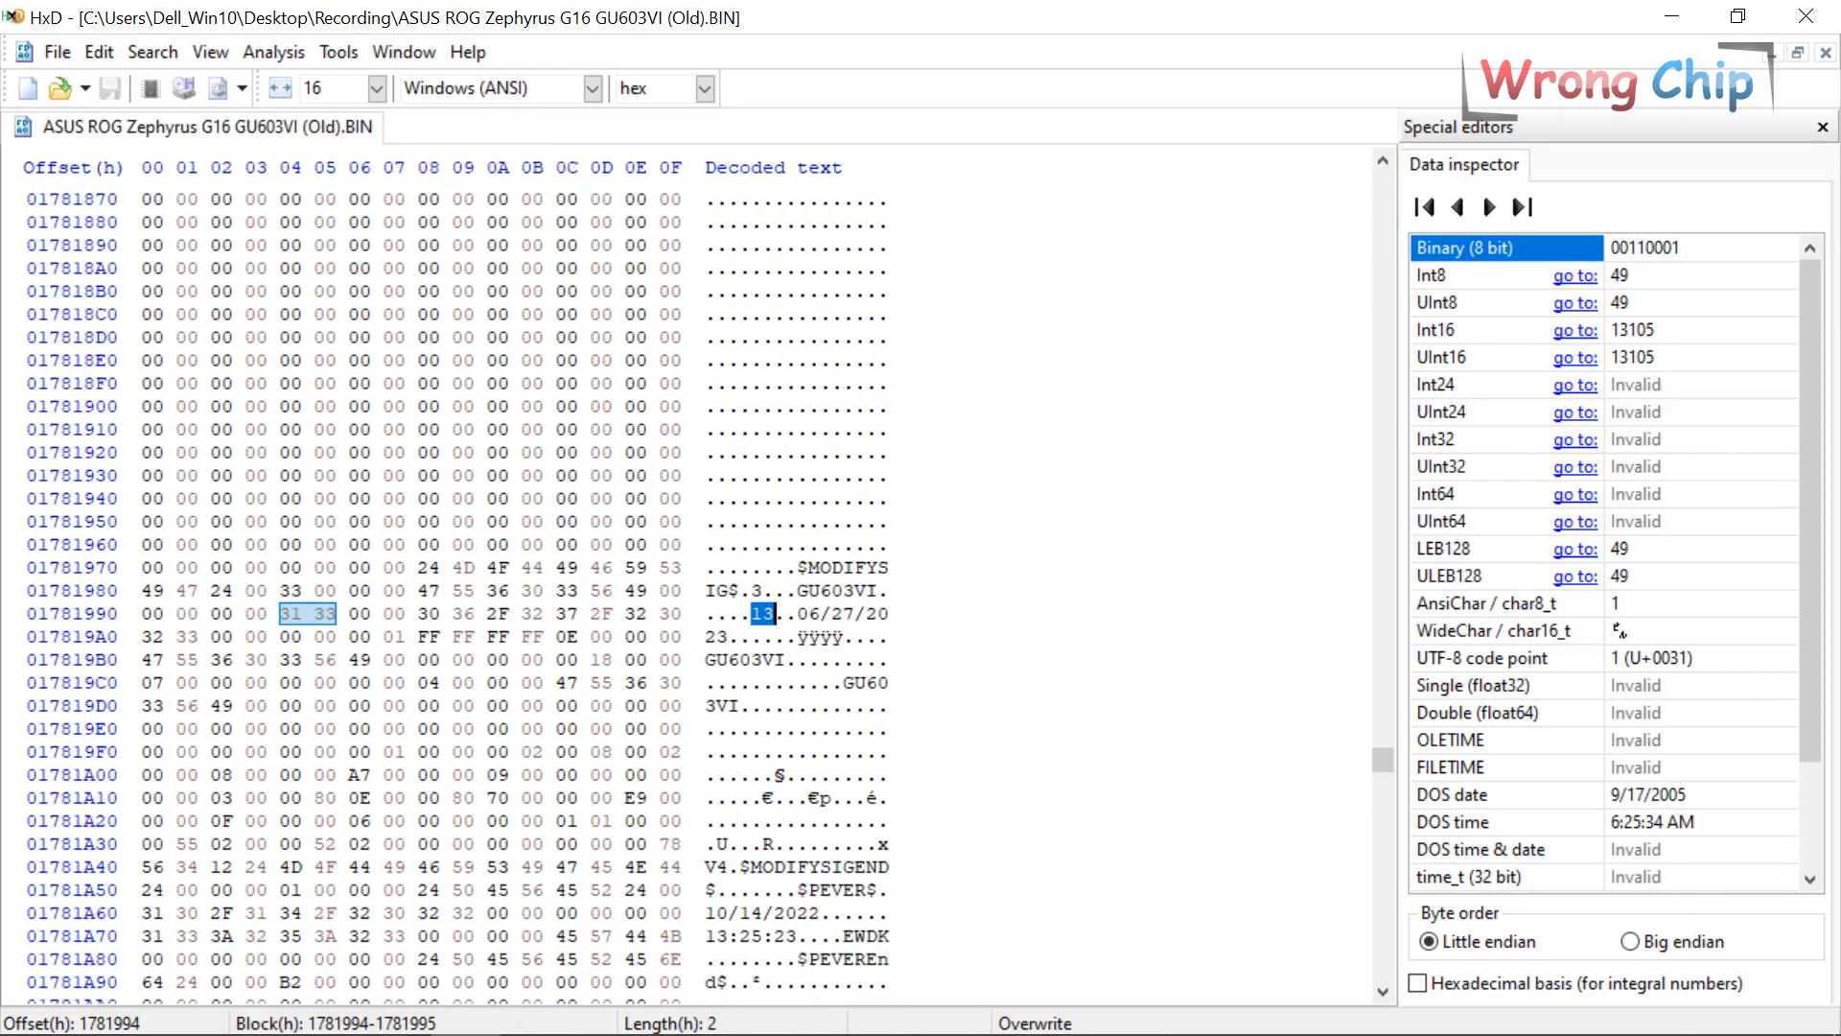
click(197, 1019)
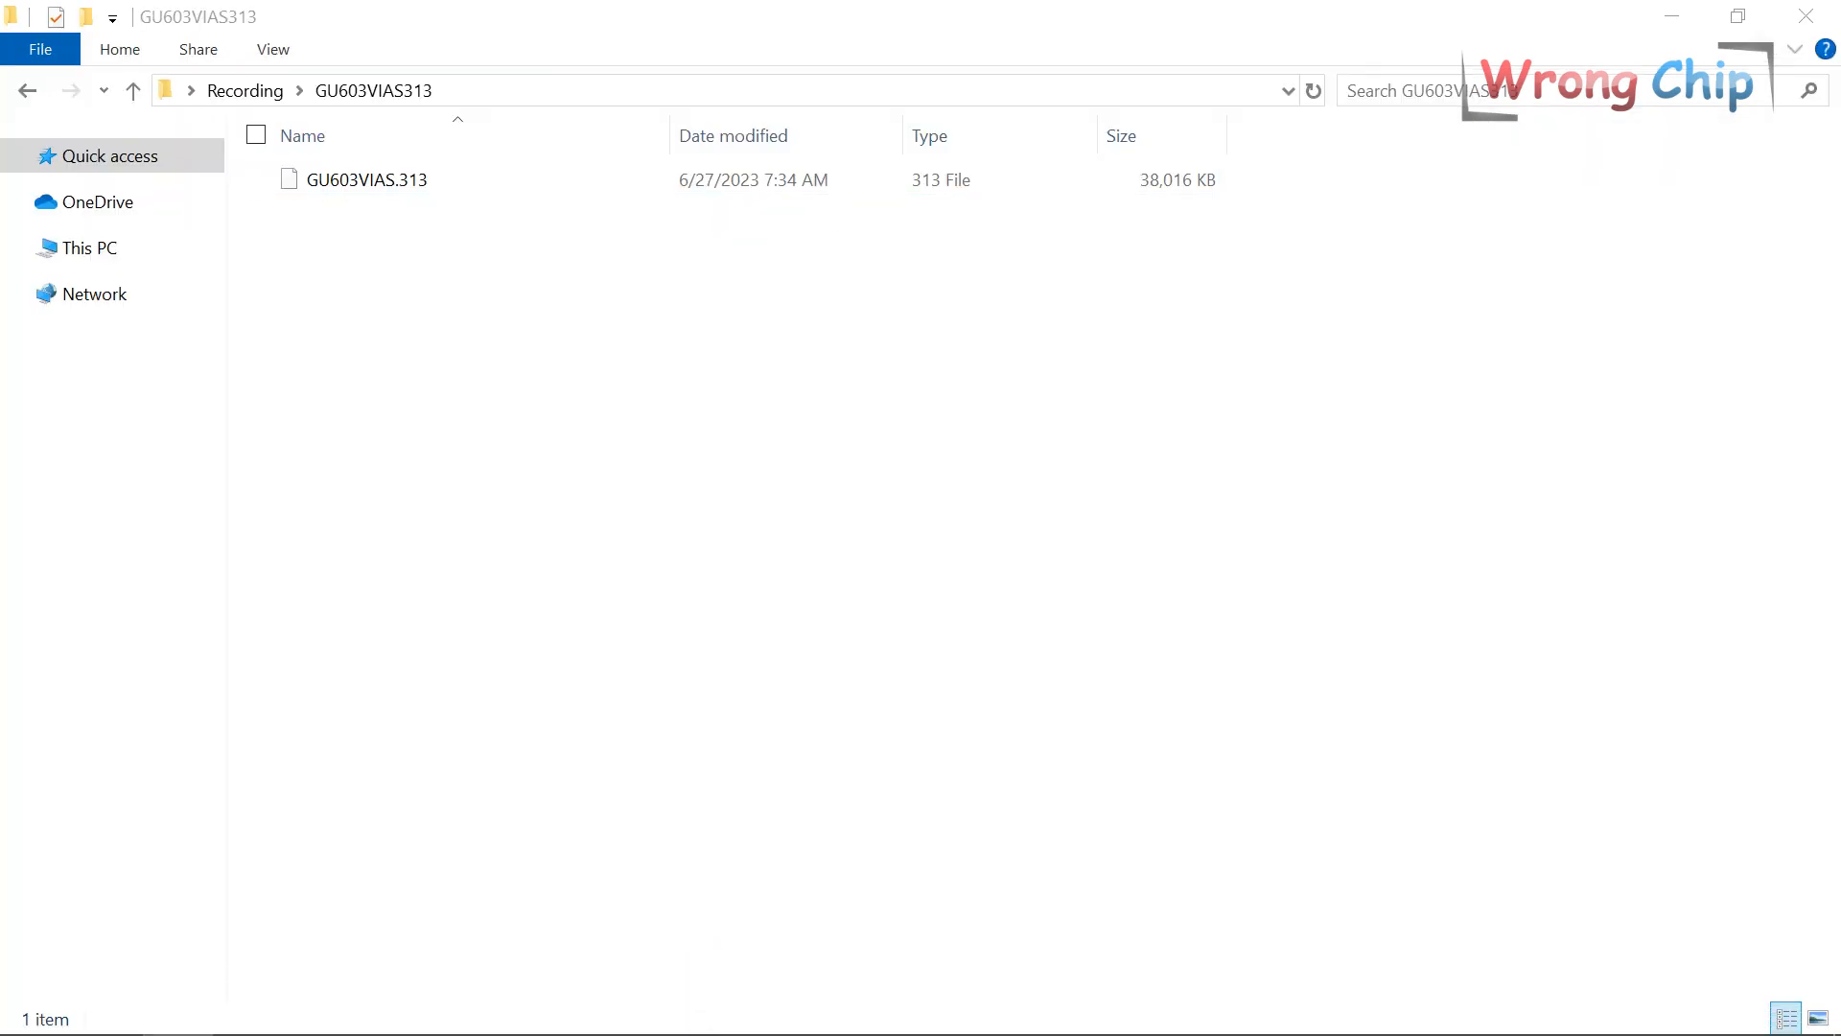
Bring up the extractor console and copy the GU603VIAS313 folder path from Explorer.
click(691, 1009)
drag(486, 207, 507, 323)
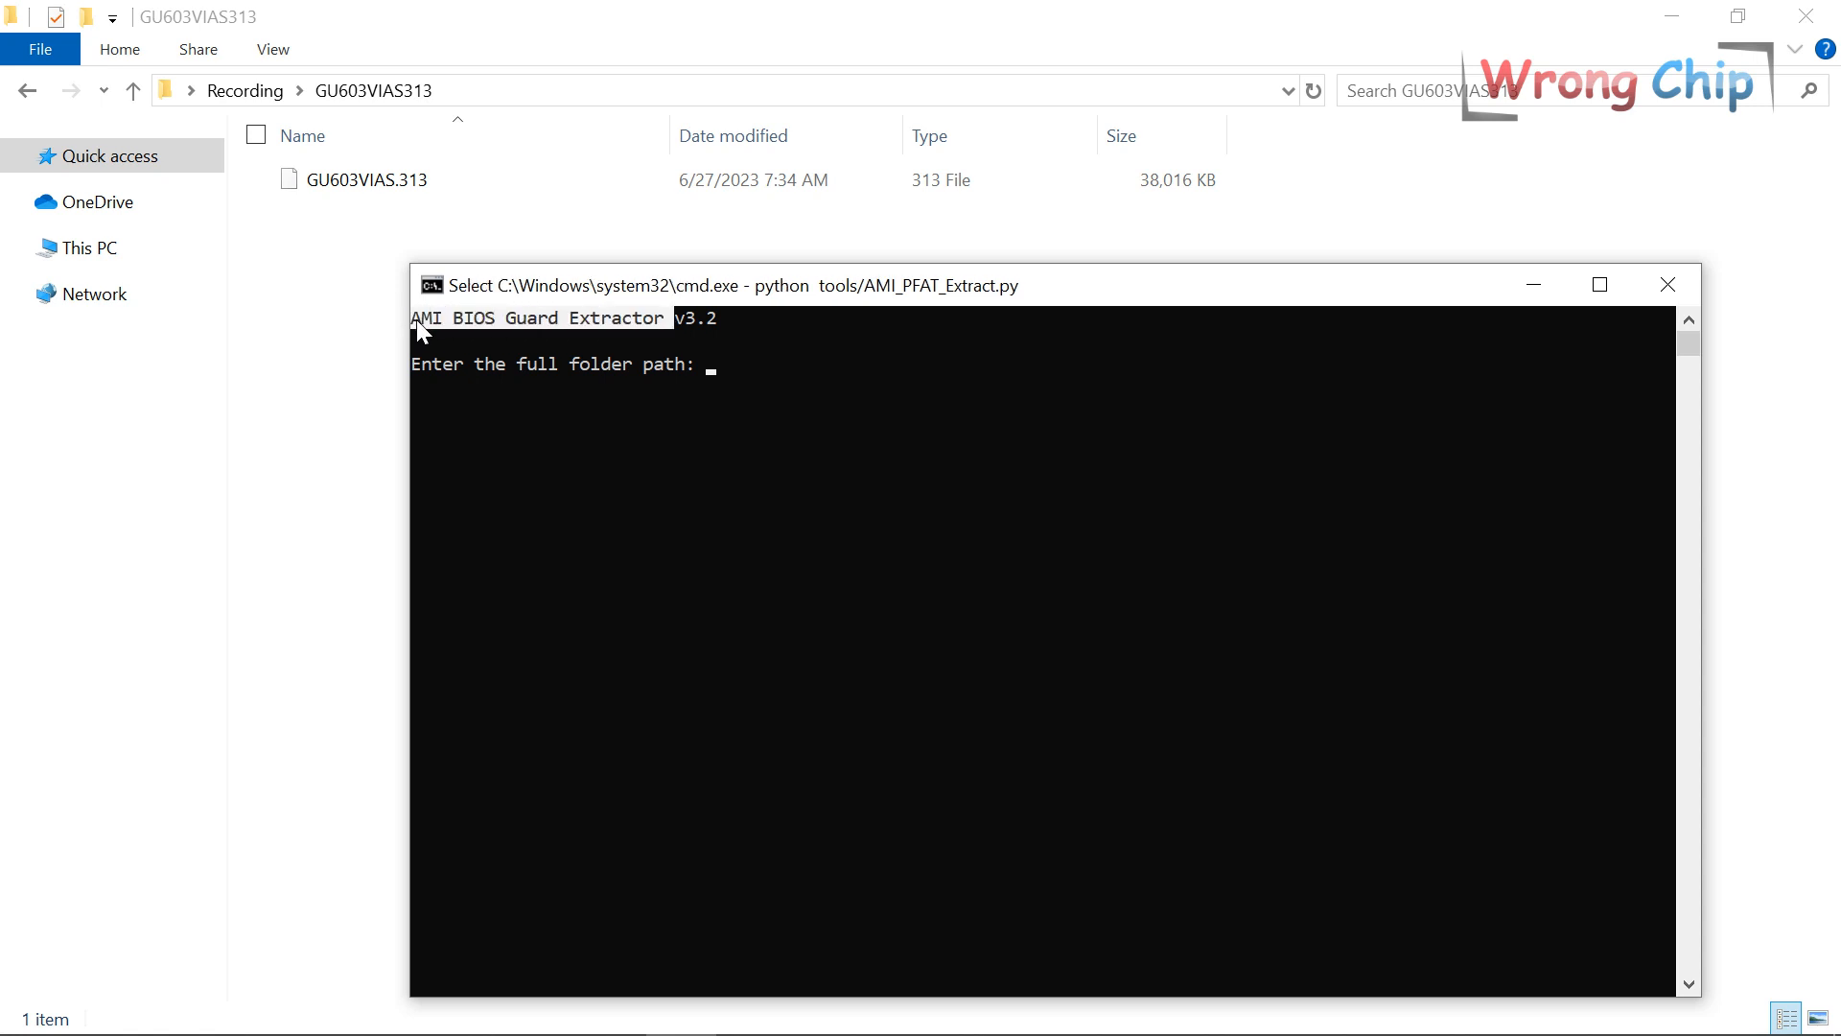
click(563, 363)
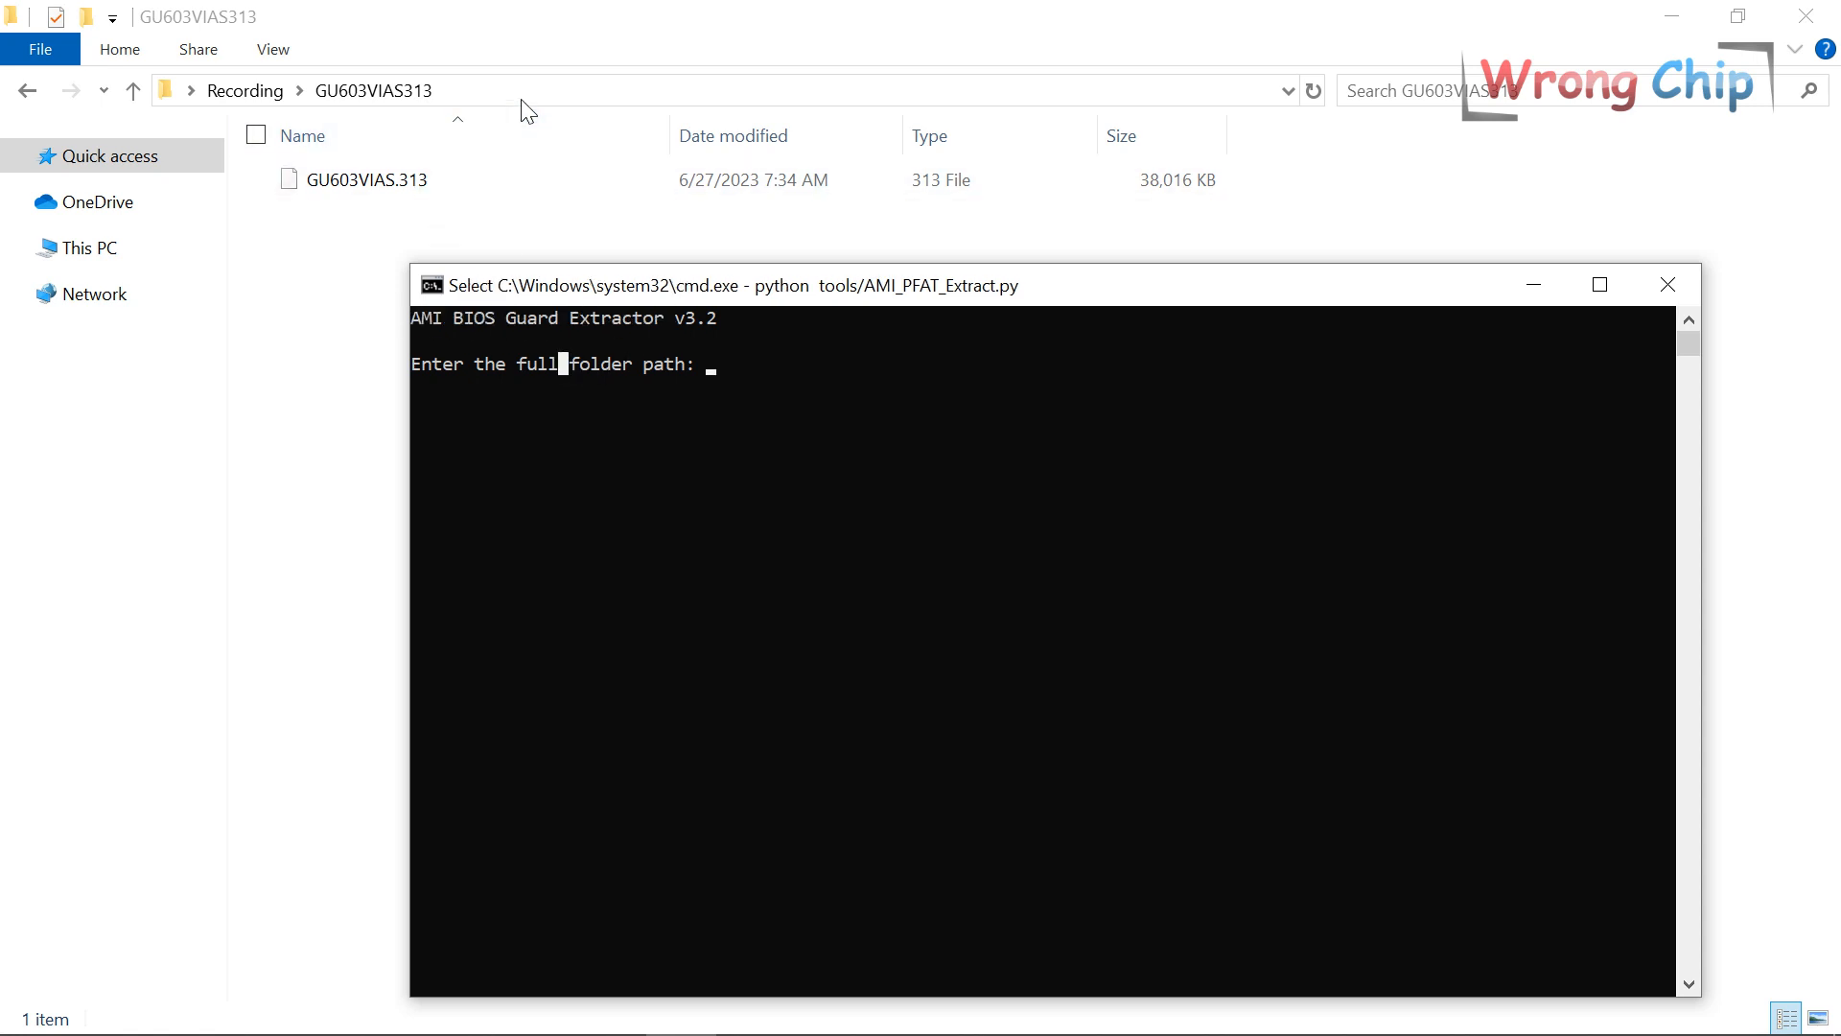
click(559, 90)
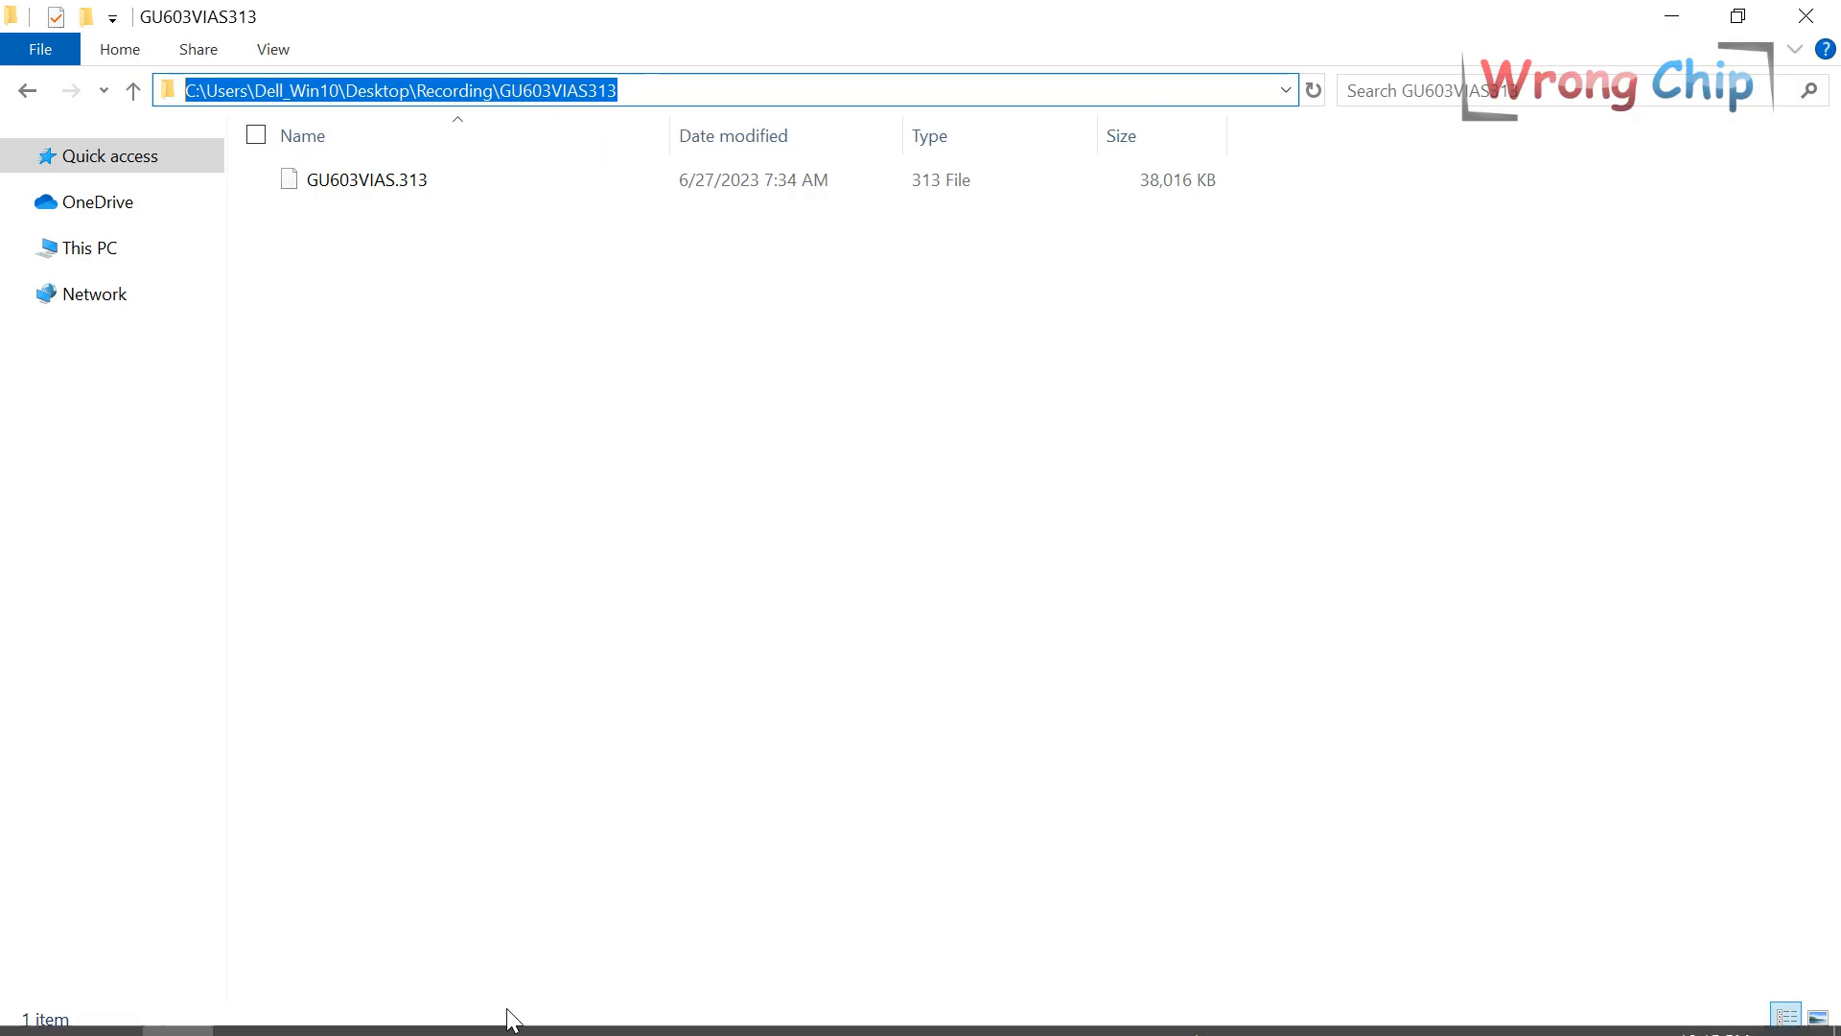
Run the AMI BIOS Guard Extractor on that path and open GU603VIAS.313_extracted.
click(679, 1018)
text(C:\Users\Emil_win10\Desktop\Recording\GU603VIAS313)
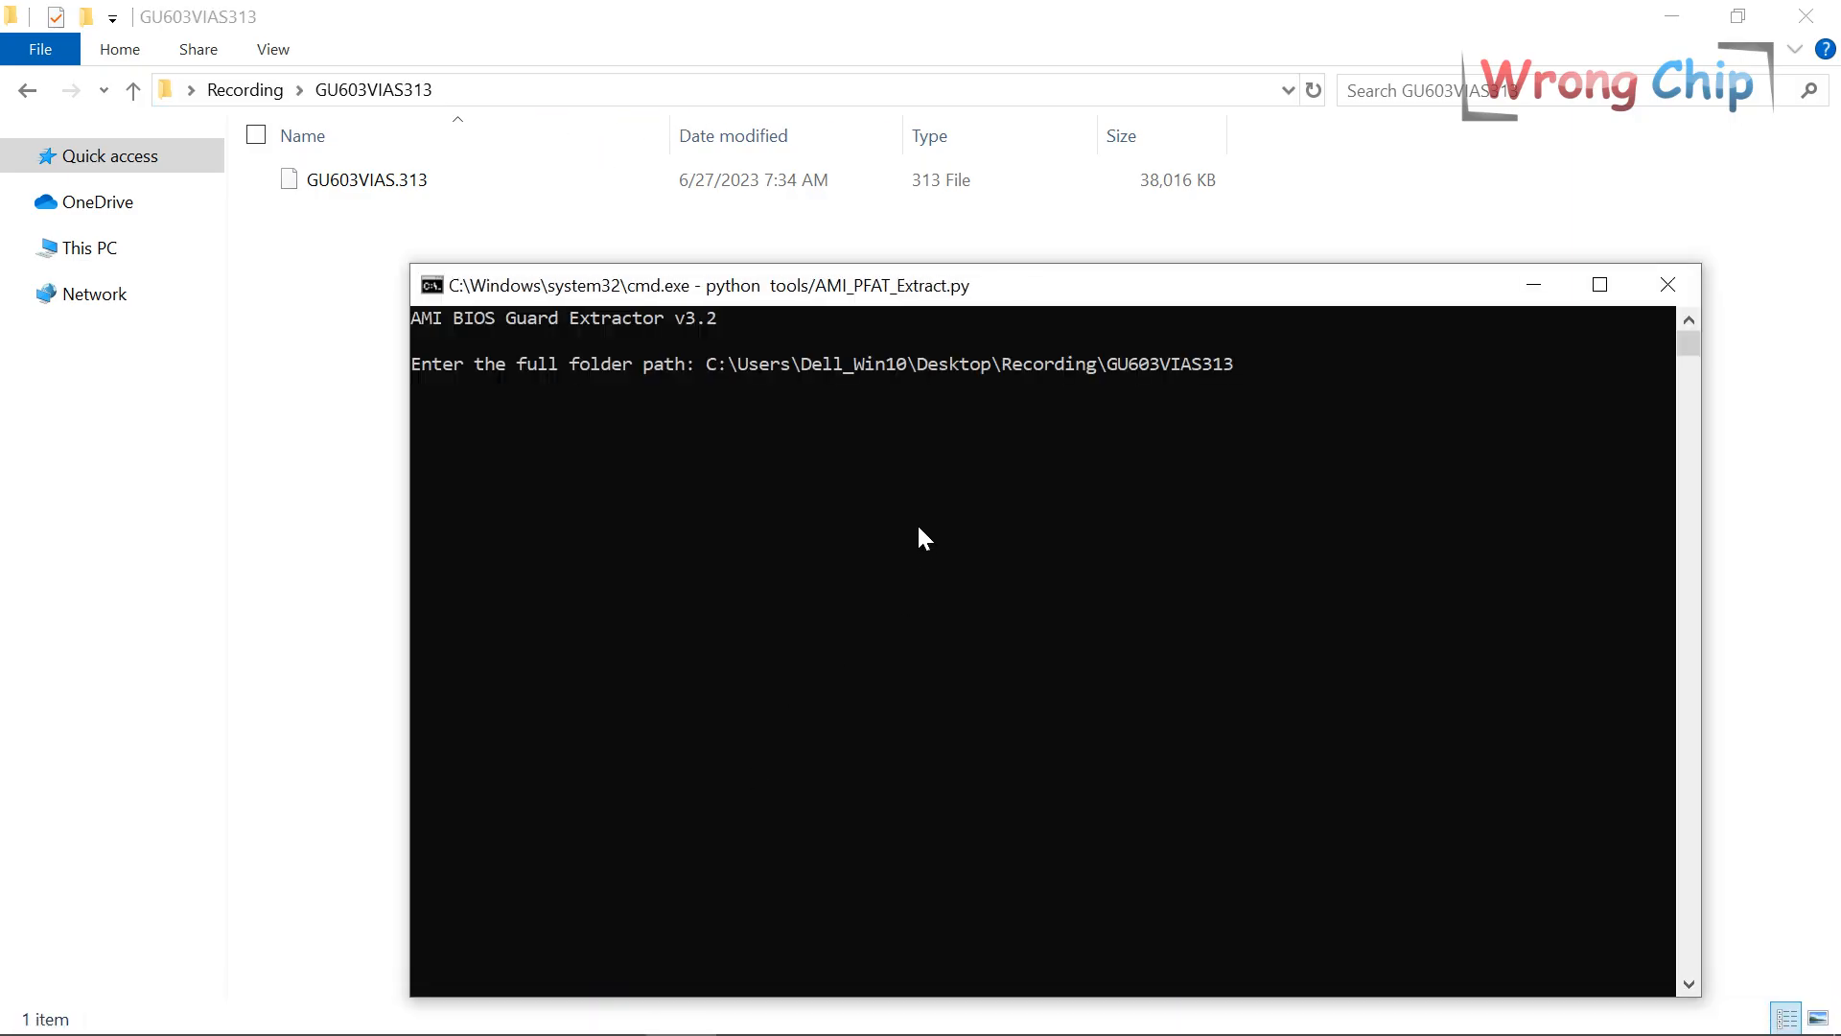
key(Return)
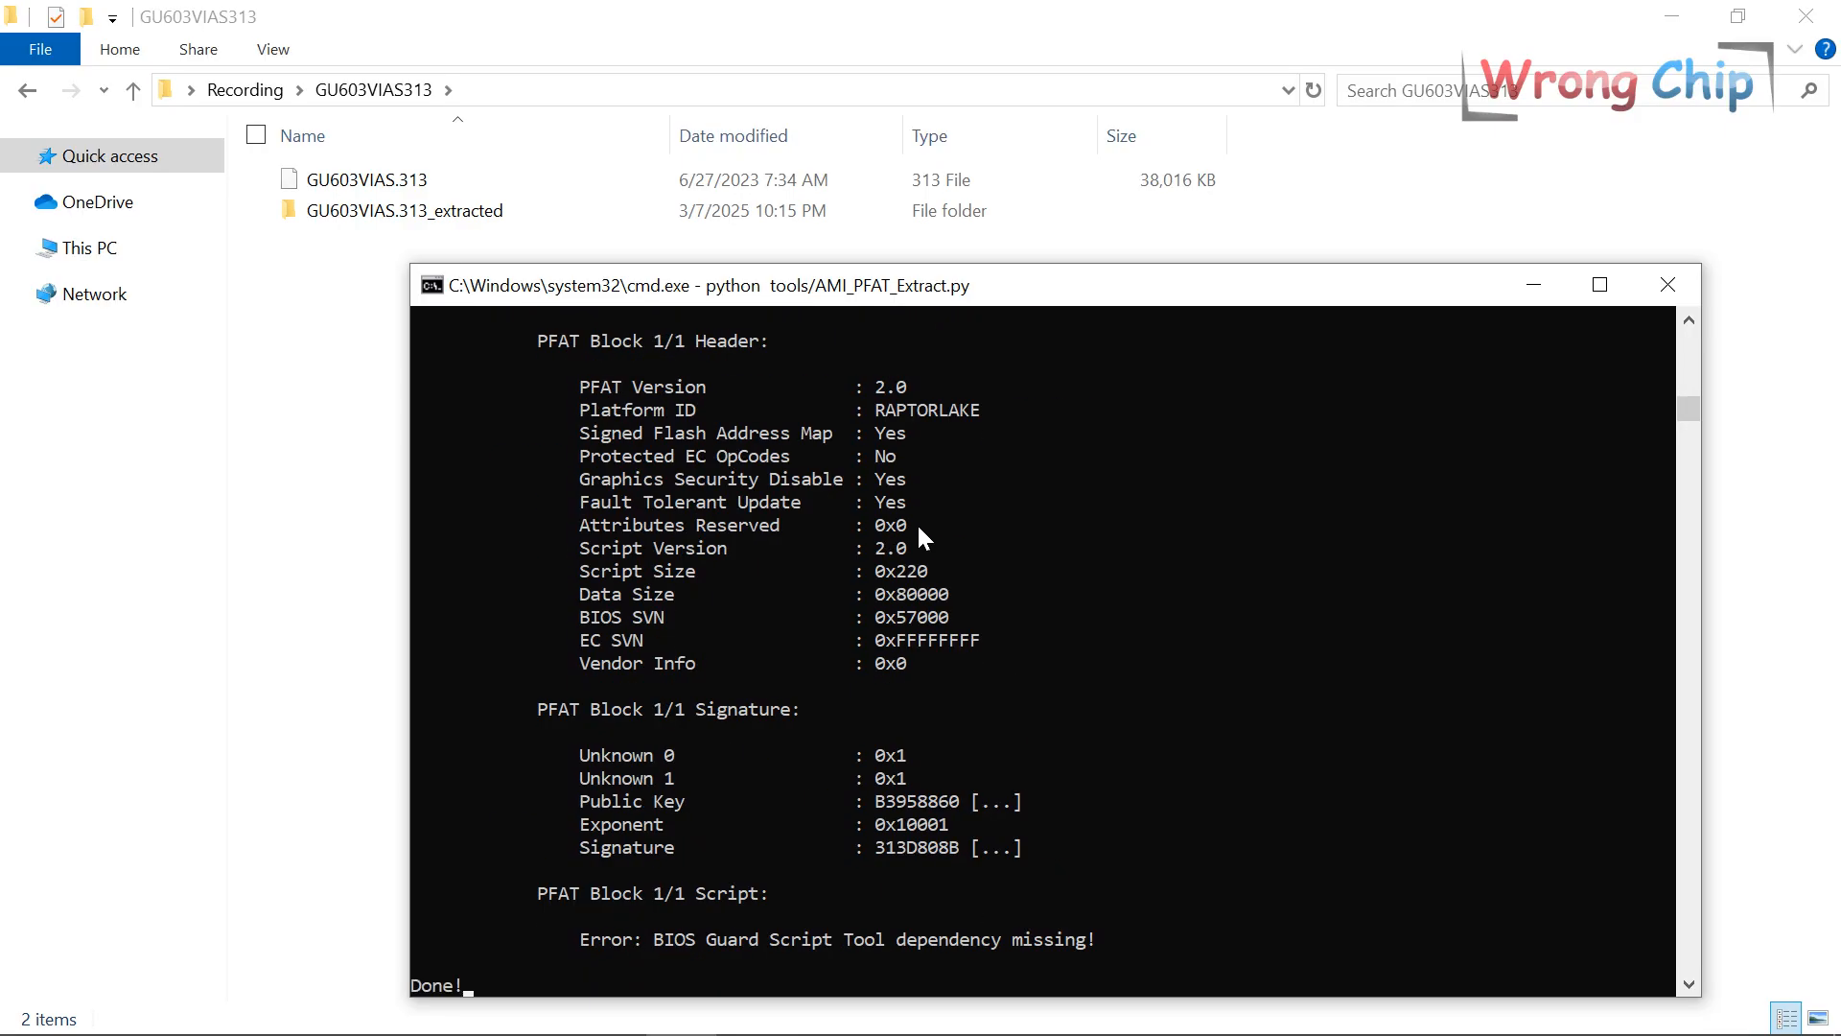
drag(512, 985, 413, 981)
click(1677, 296)
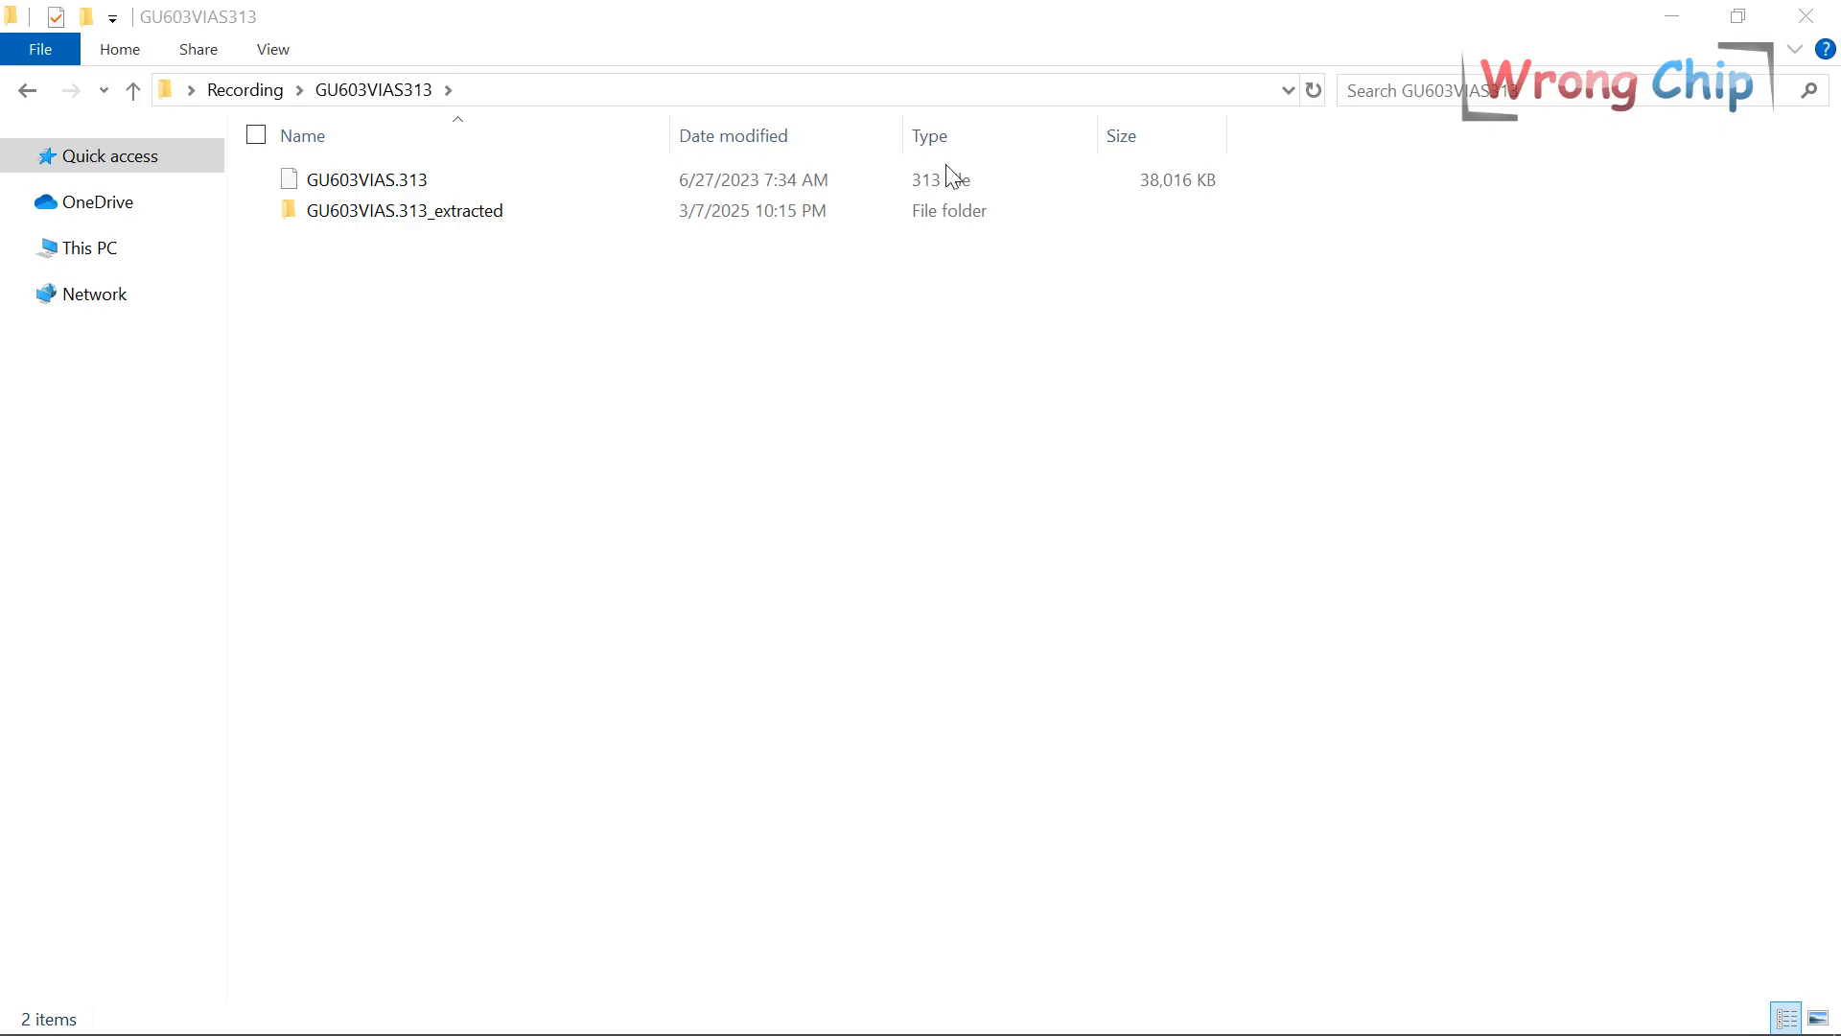
double_click(428, 180)
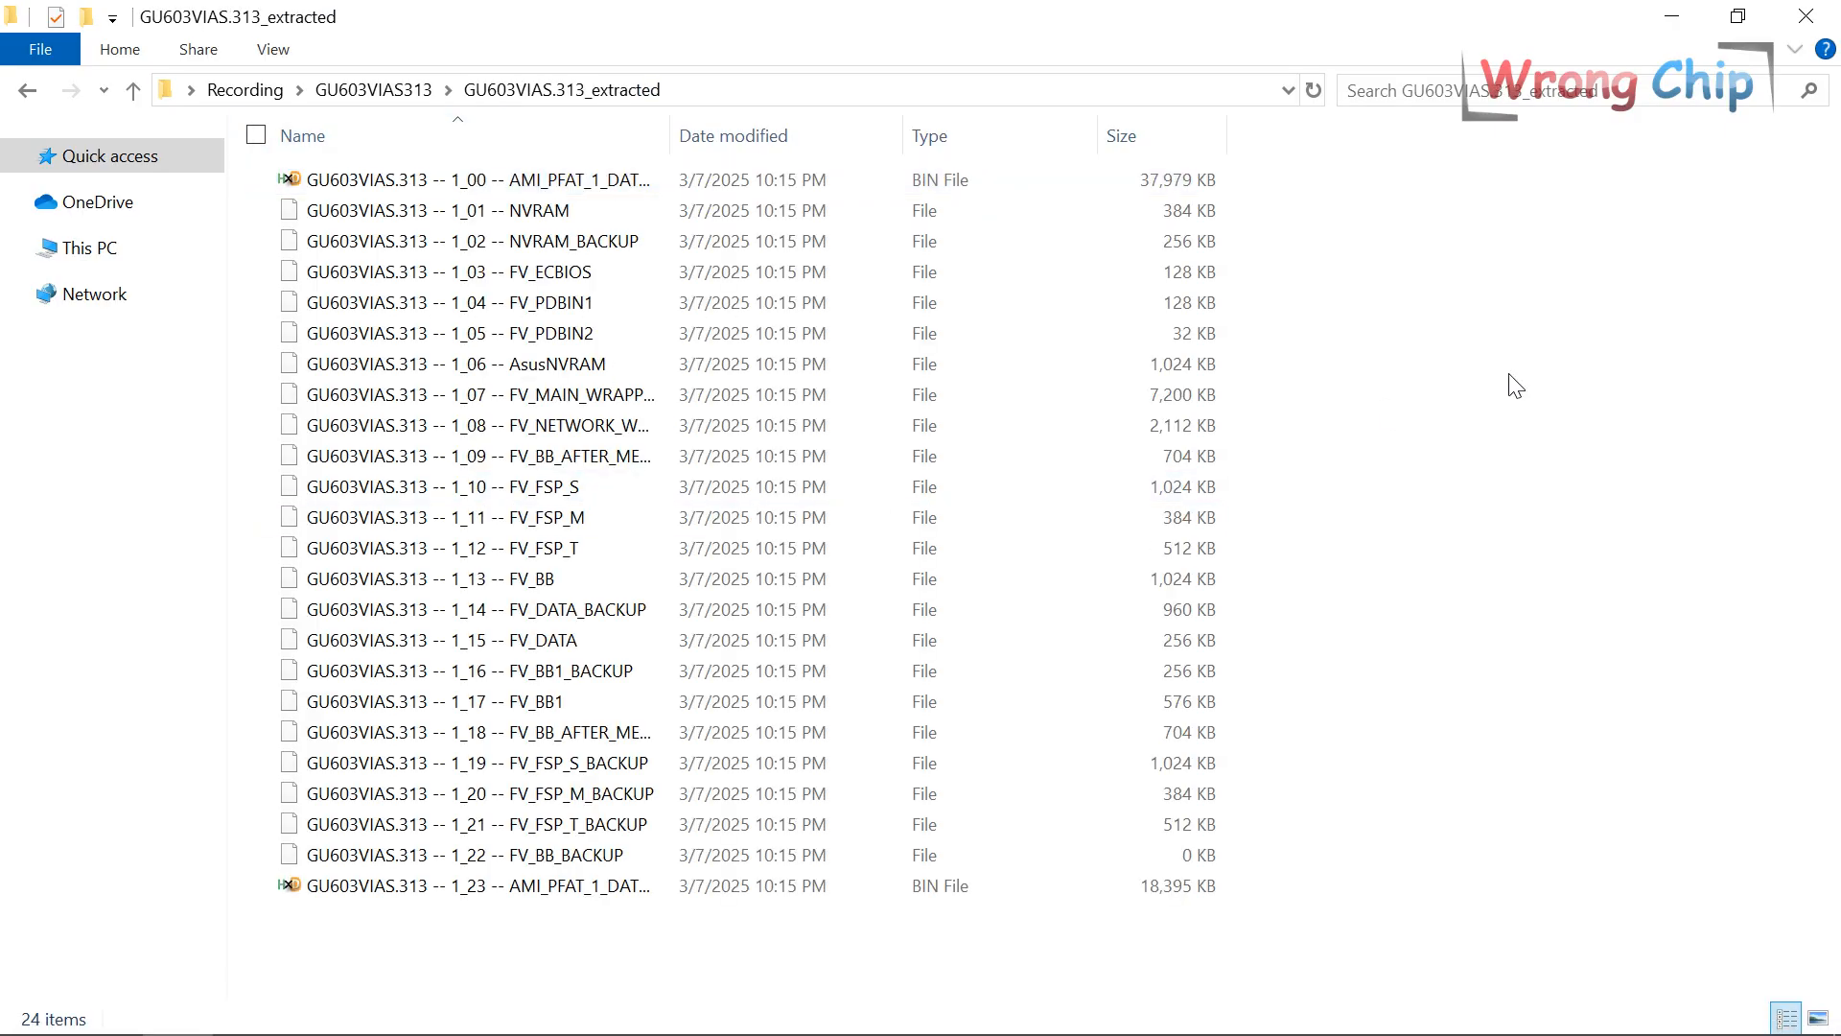
Paste AMI_PFAT_1_DATA_ALL.bin into the Recording folder and open it in HxD.
click(595, 180)
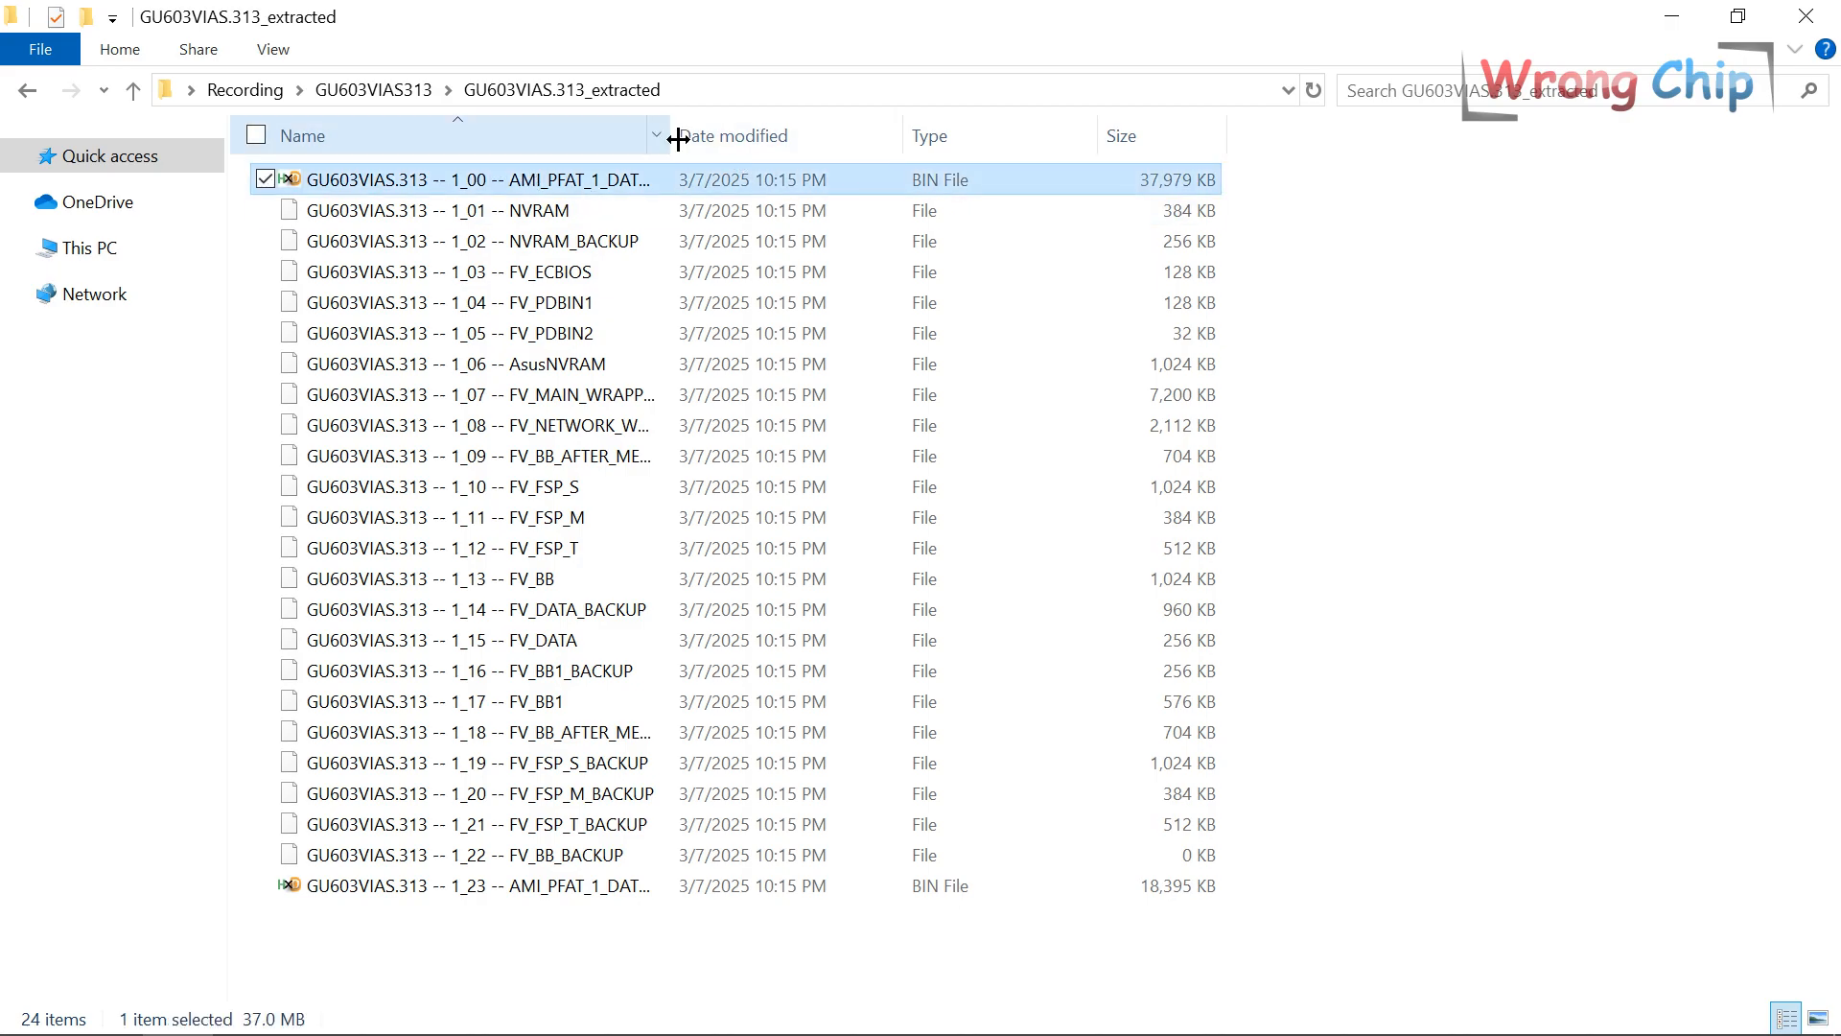
drag(670, 135, 978, 135)
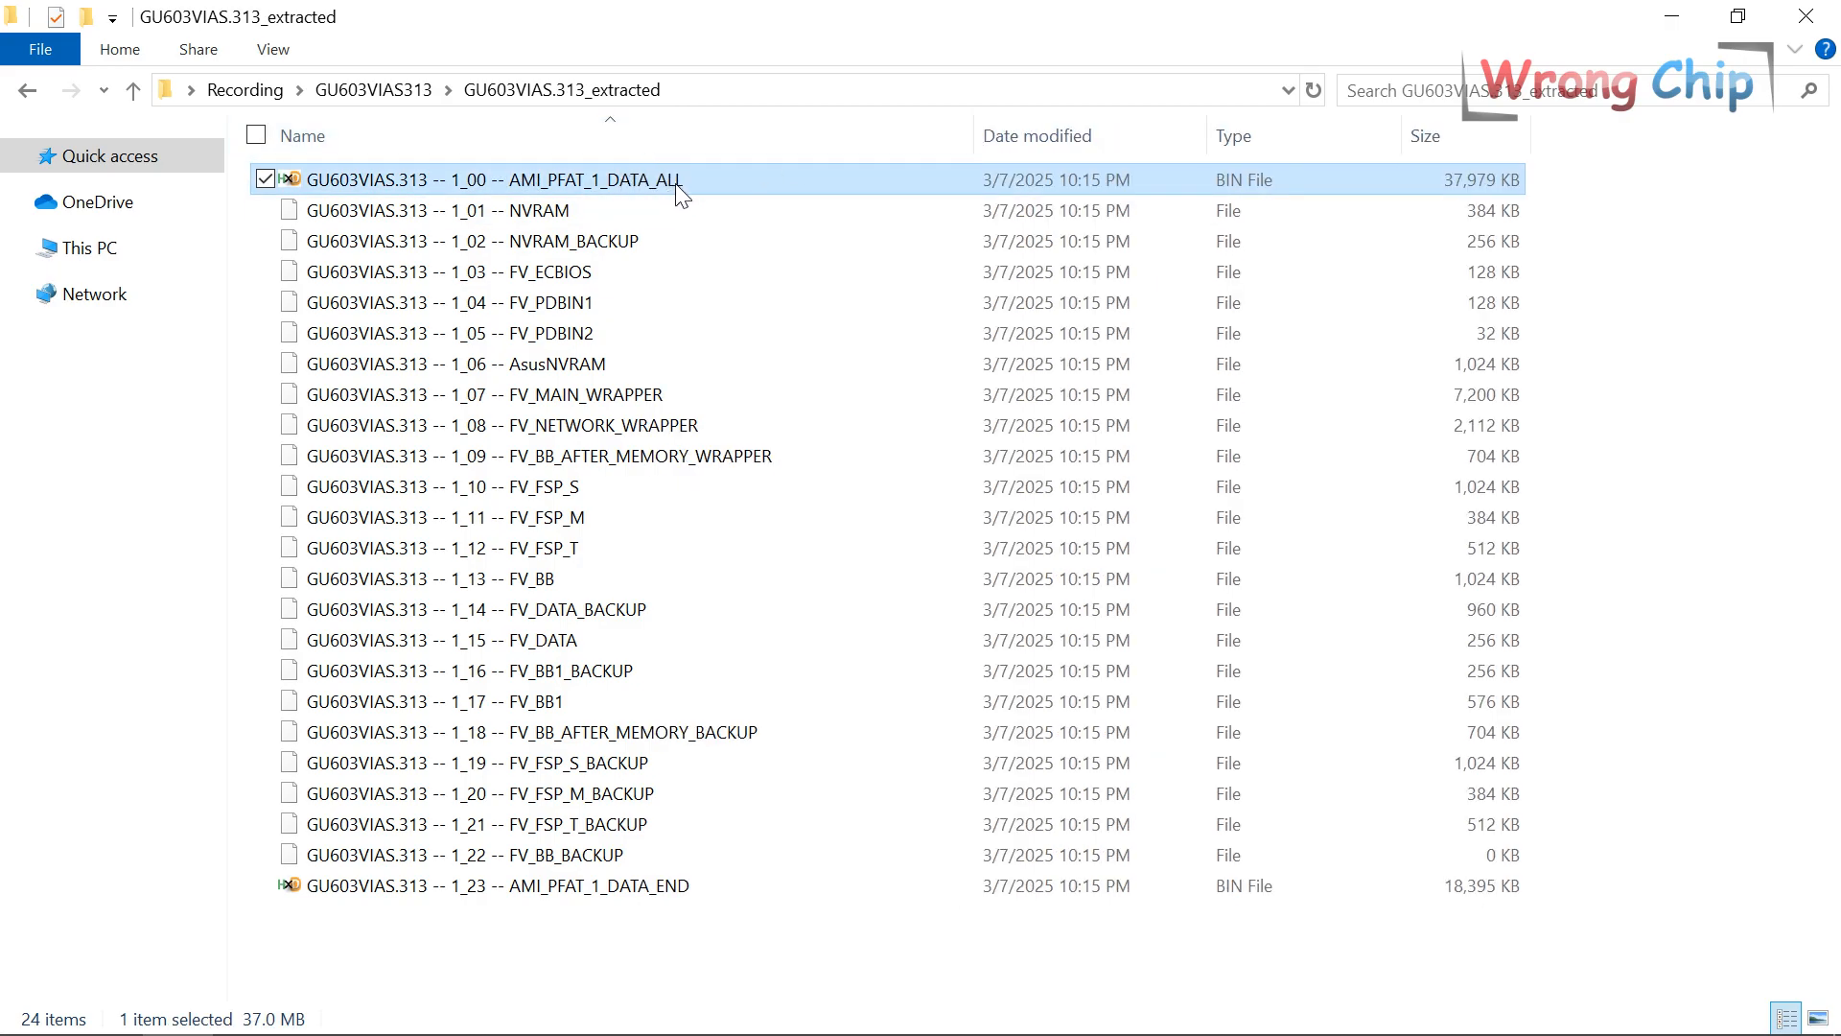
click(257, 93)
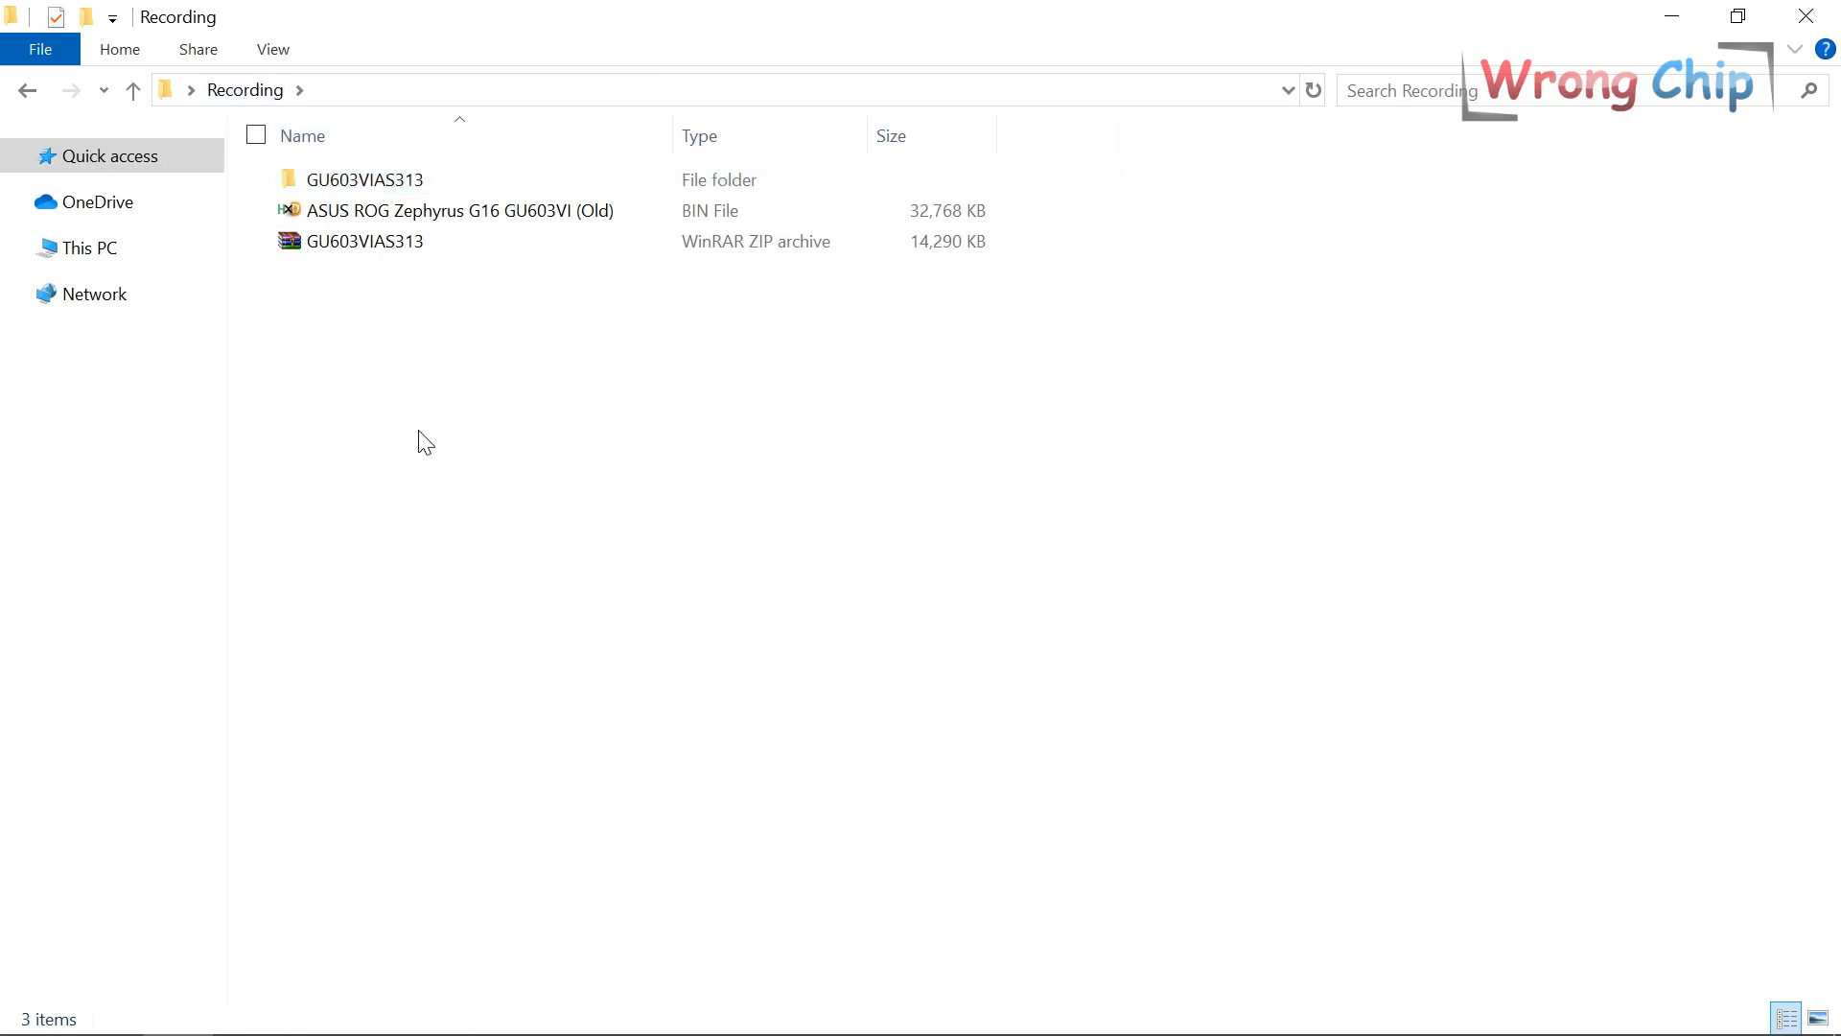
key(ctrl+v)
key(Return)
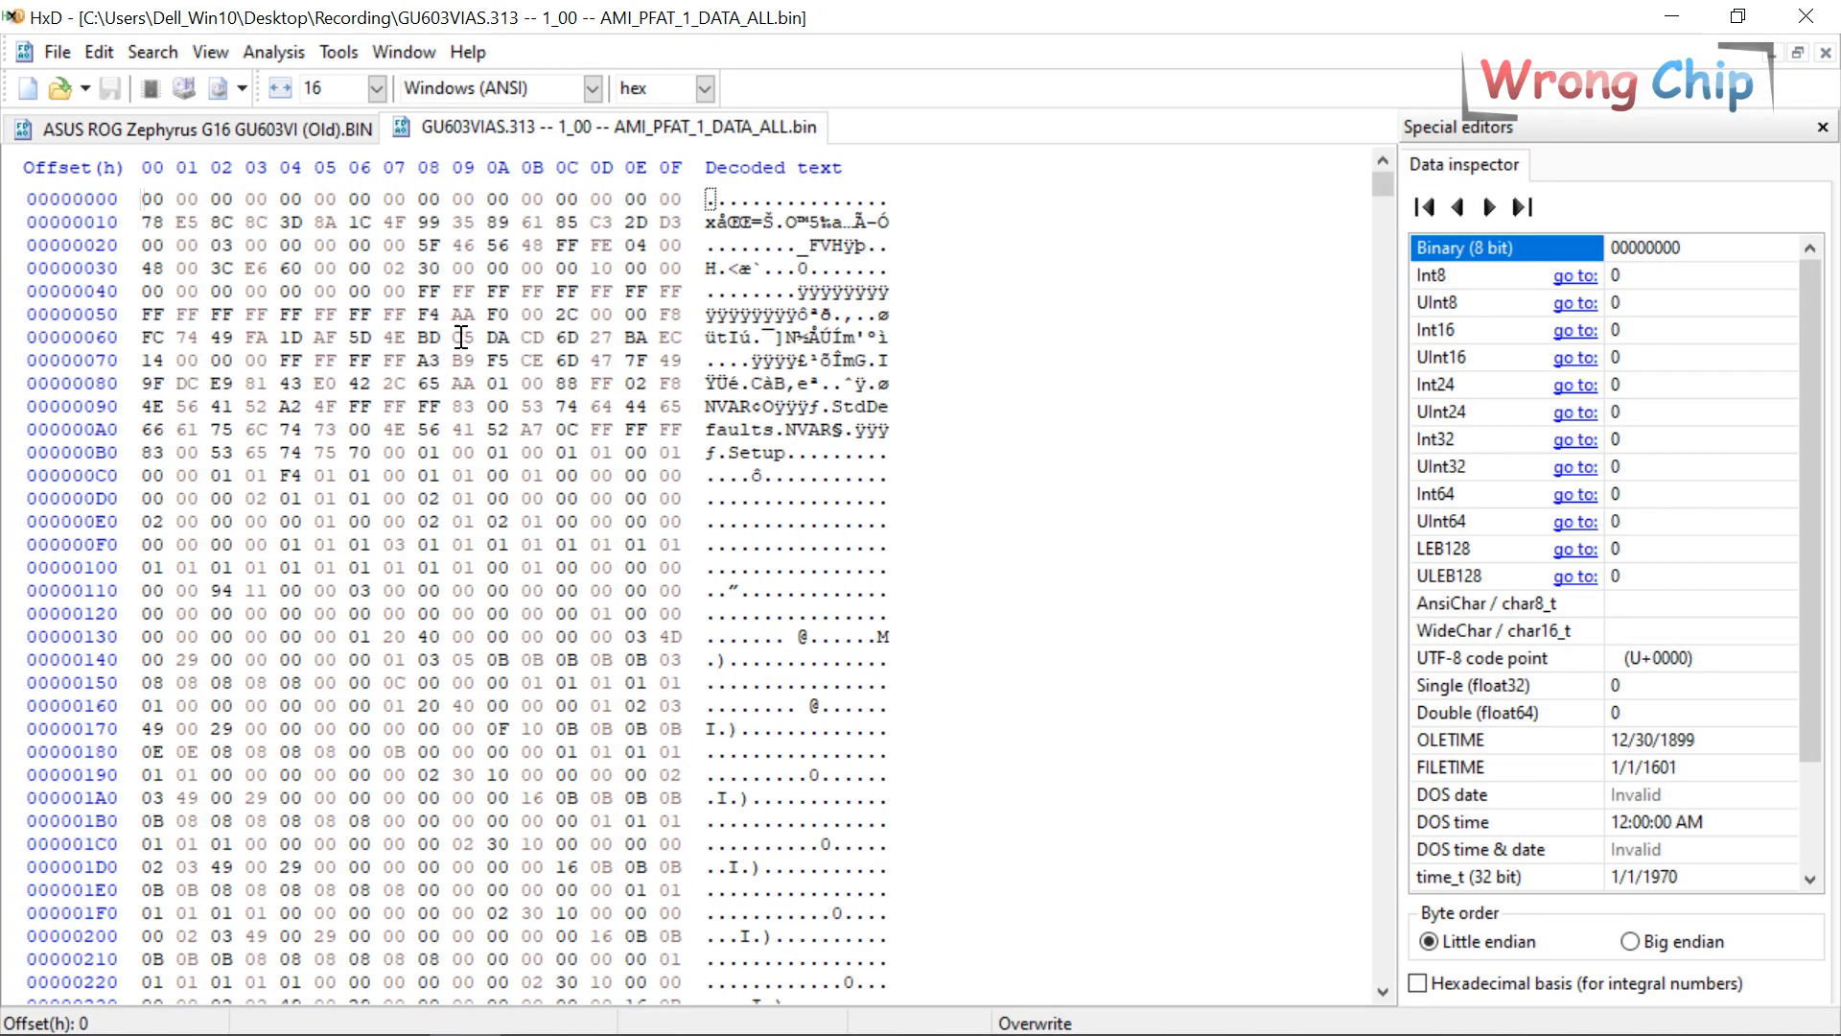
Compare the 37,979 KB data file's size with the Old BIN in Recording.
click(178, 1013)
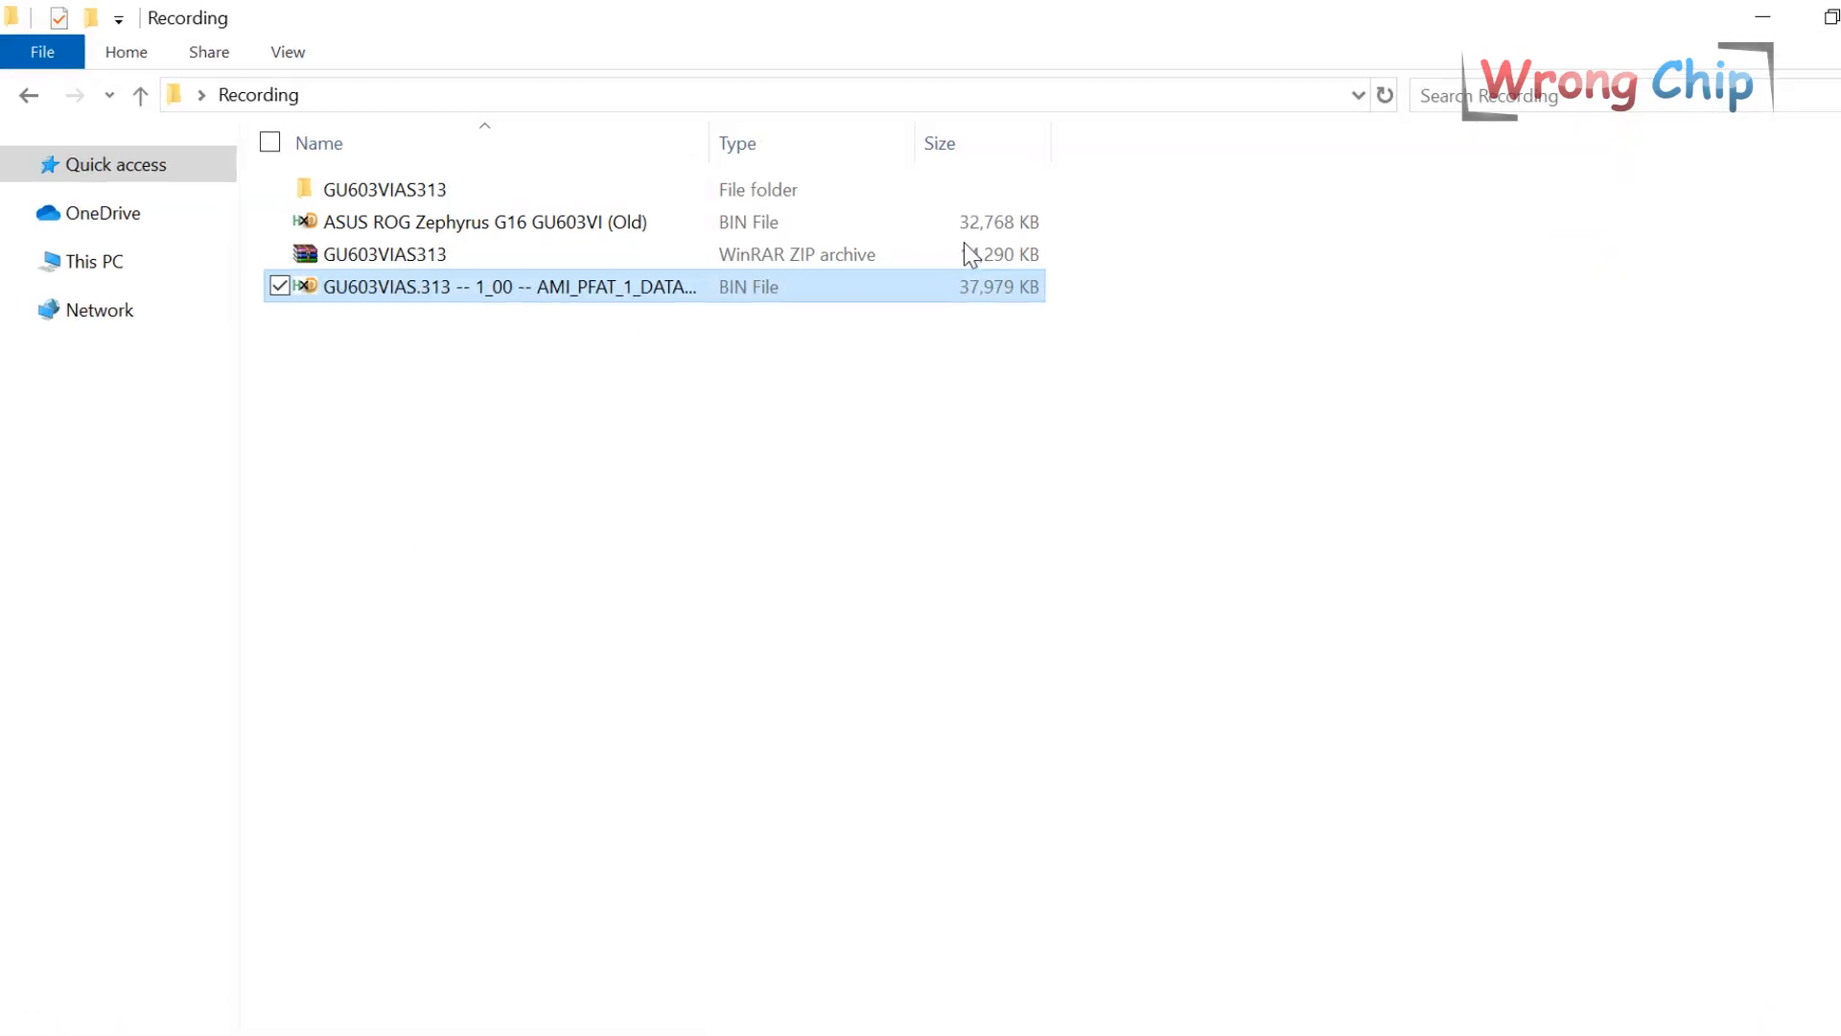
click(970, 225)
click(971, 289)
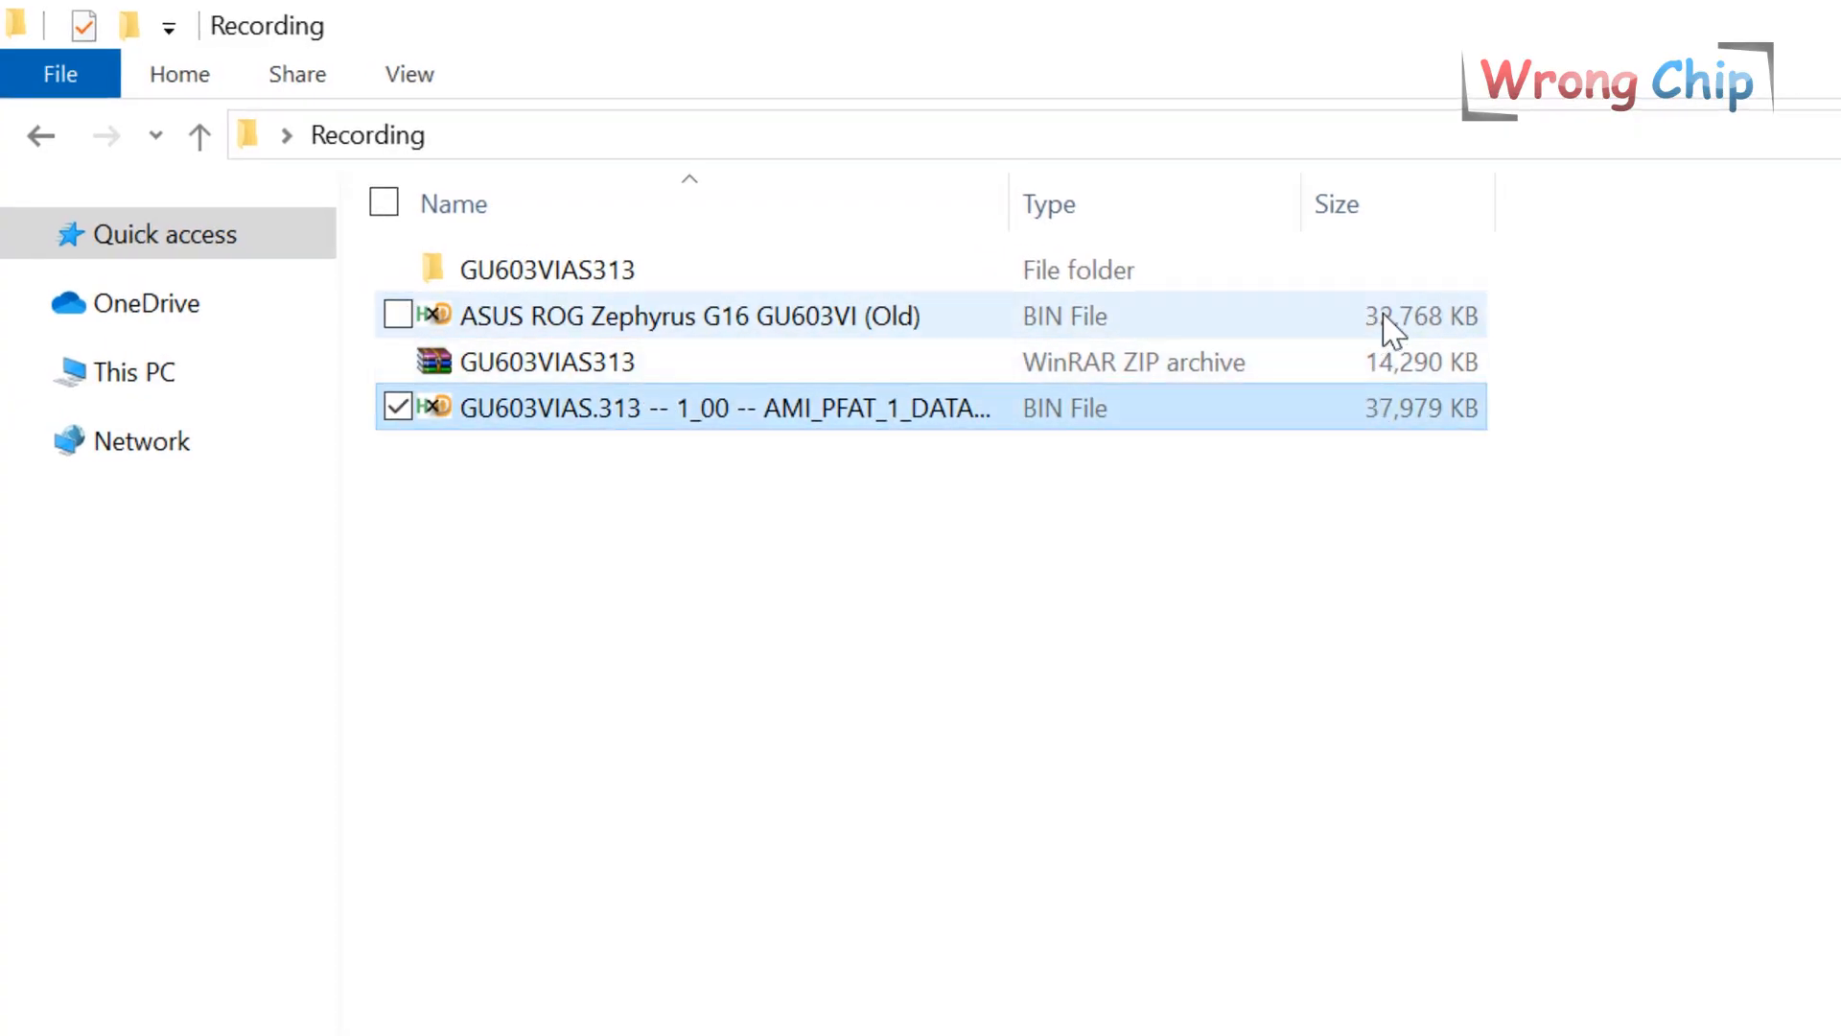
click(1390, 324)
click(1401, 413)
click(1412, 321)
click(1369, 412)
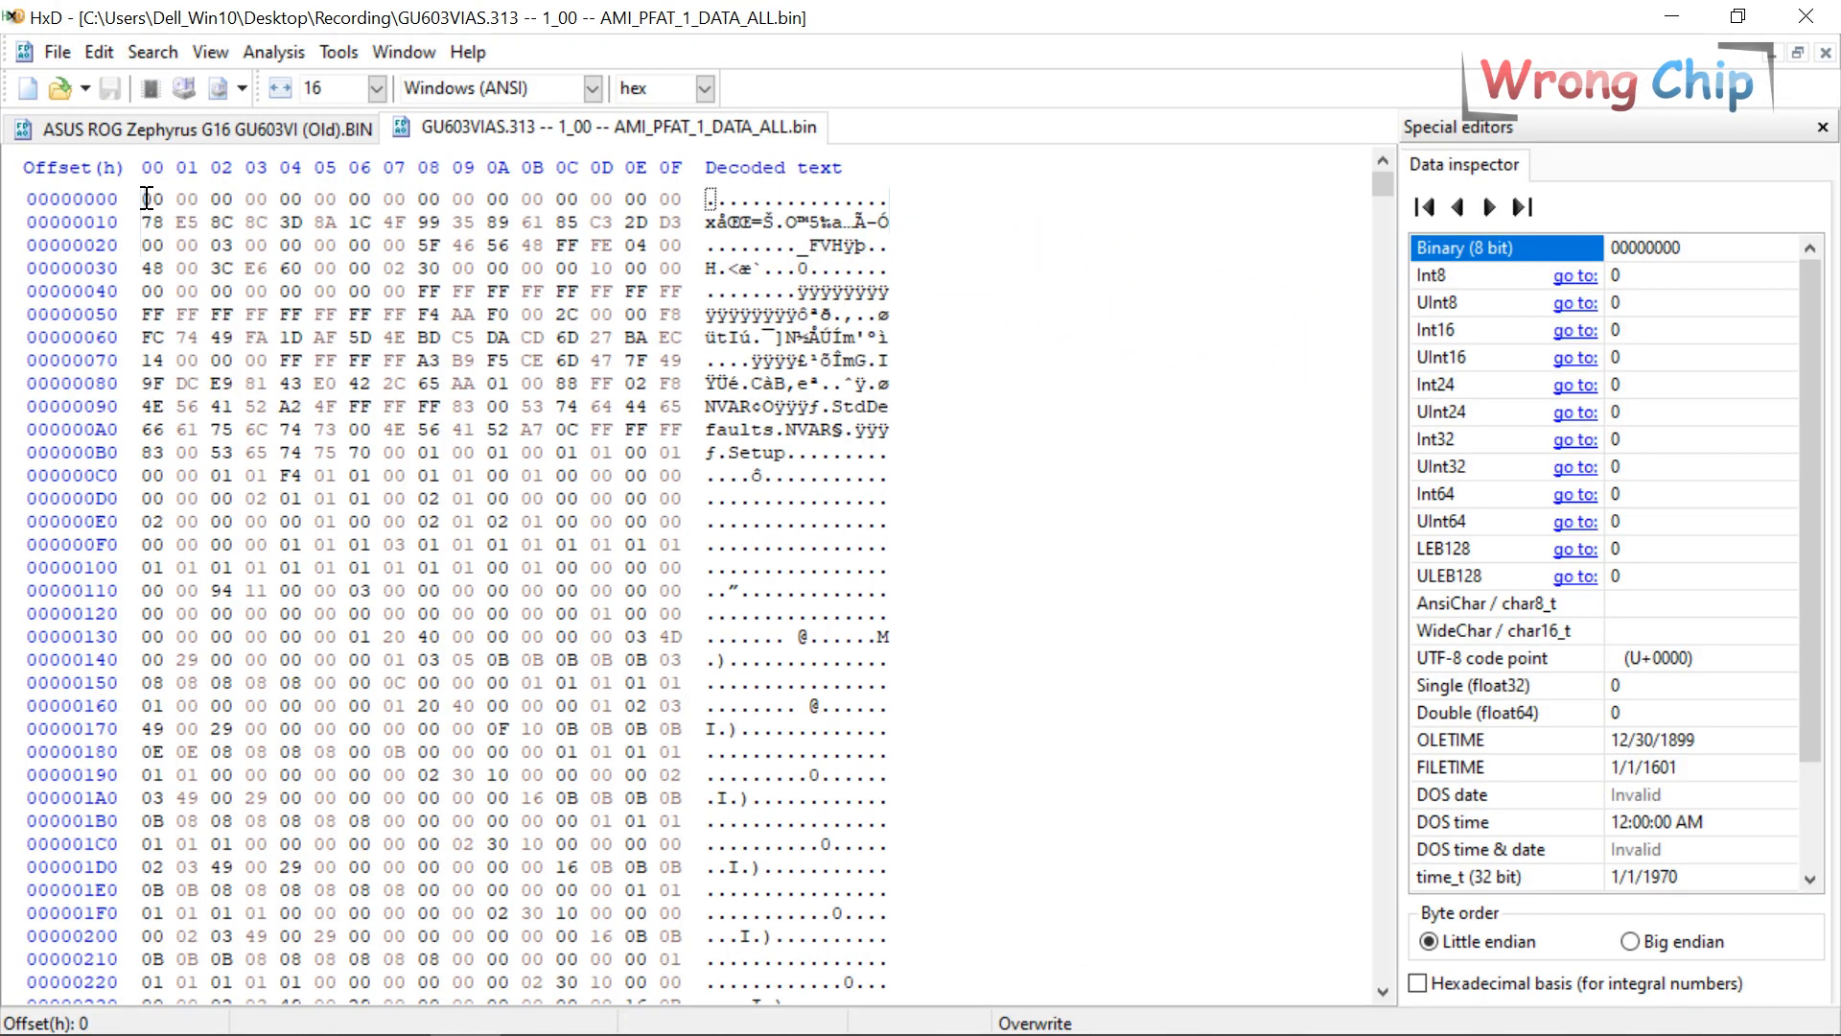
drag(147, 198, 701, 799)
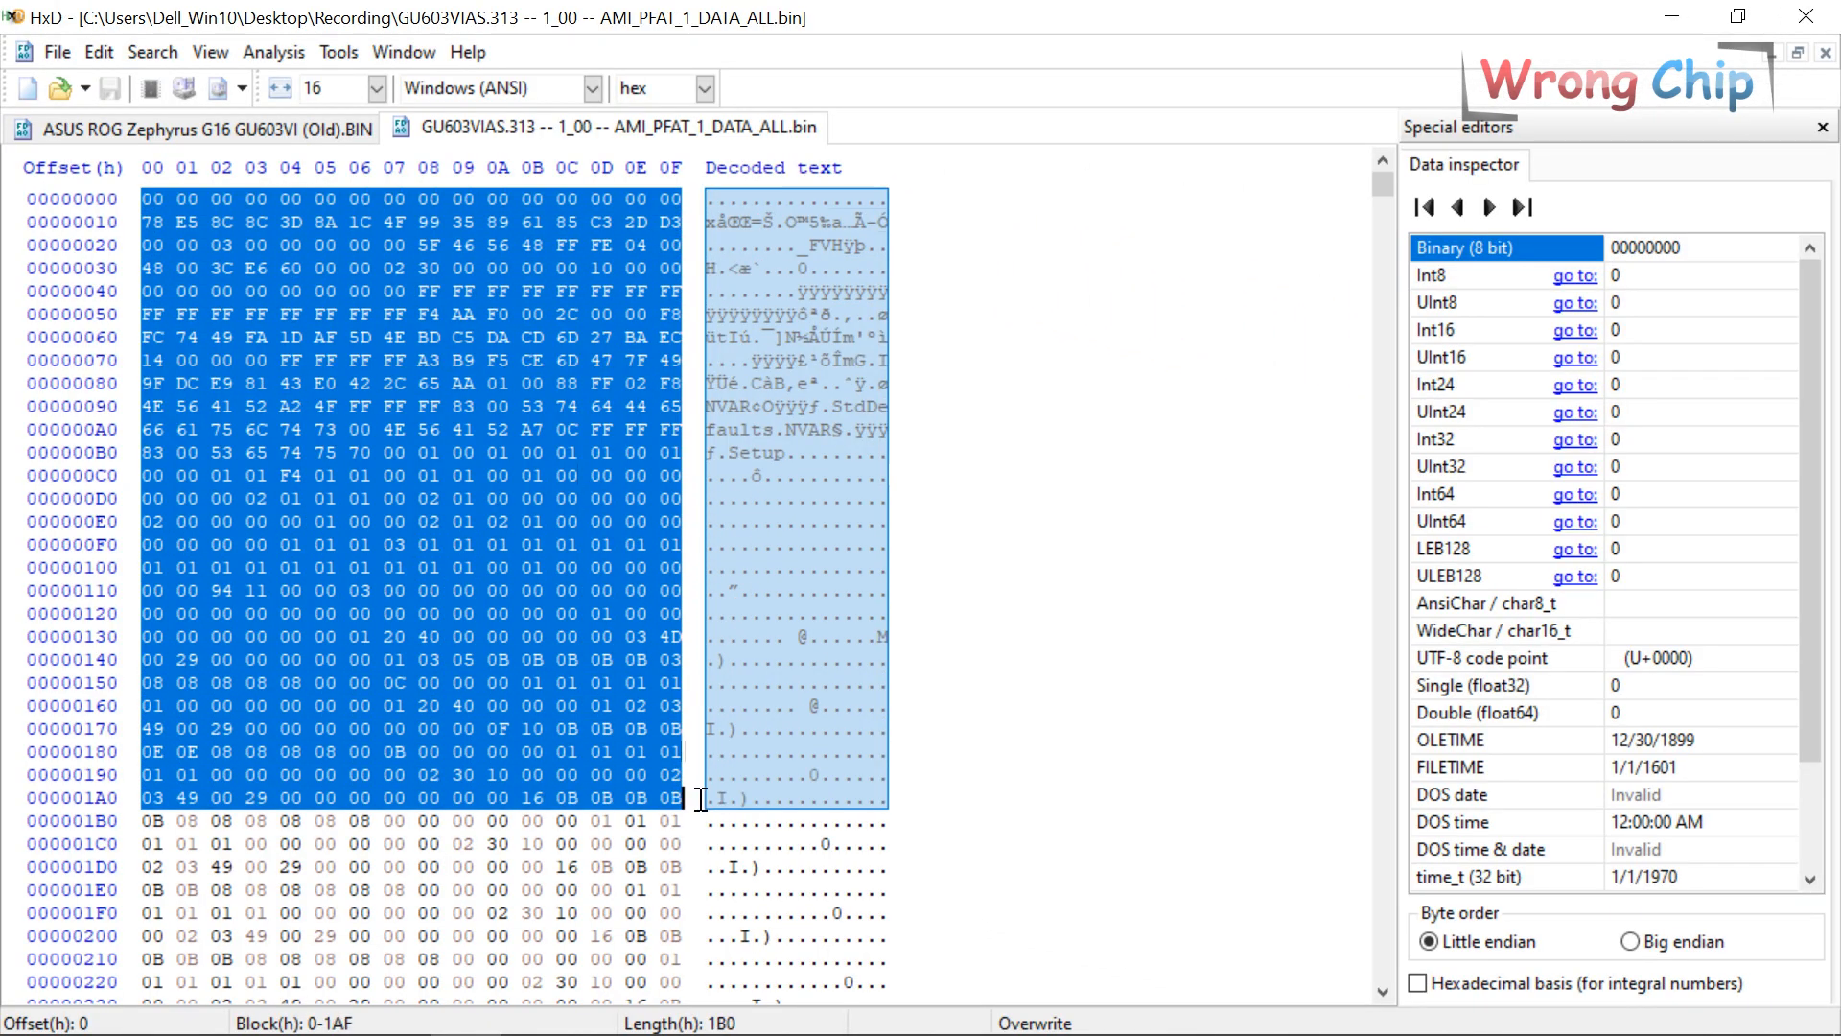
Select the last three rows (0x30 bytes) at the end of the Old BIN image.
click(494, 342)
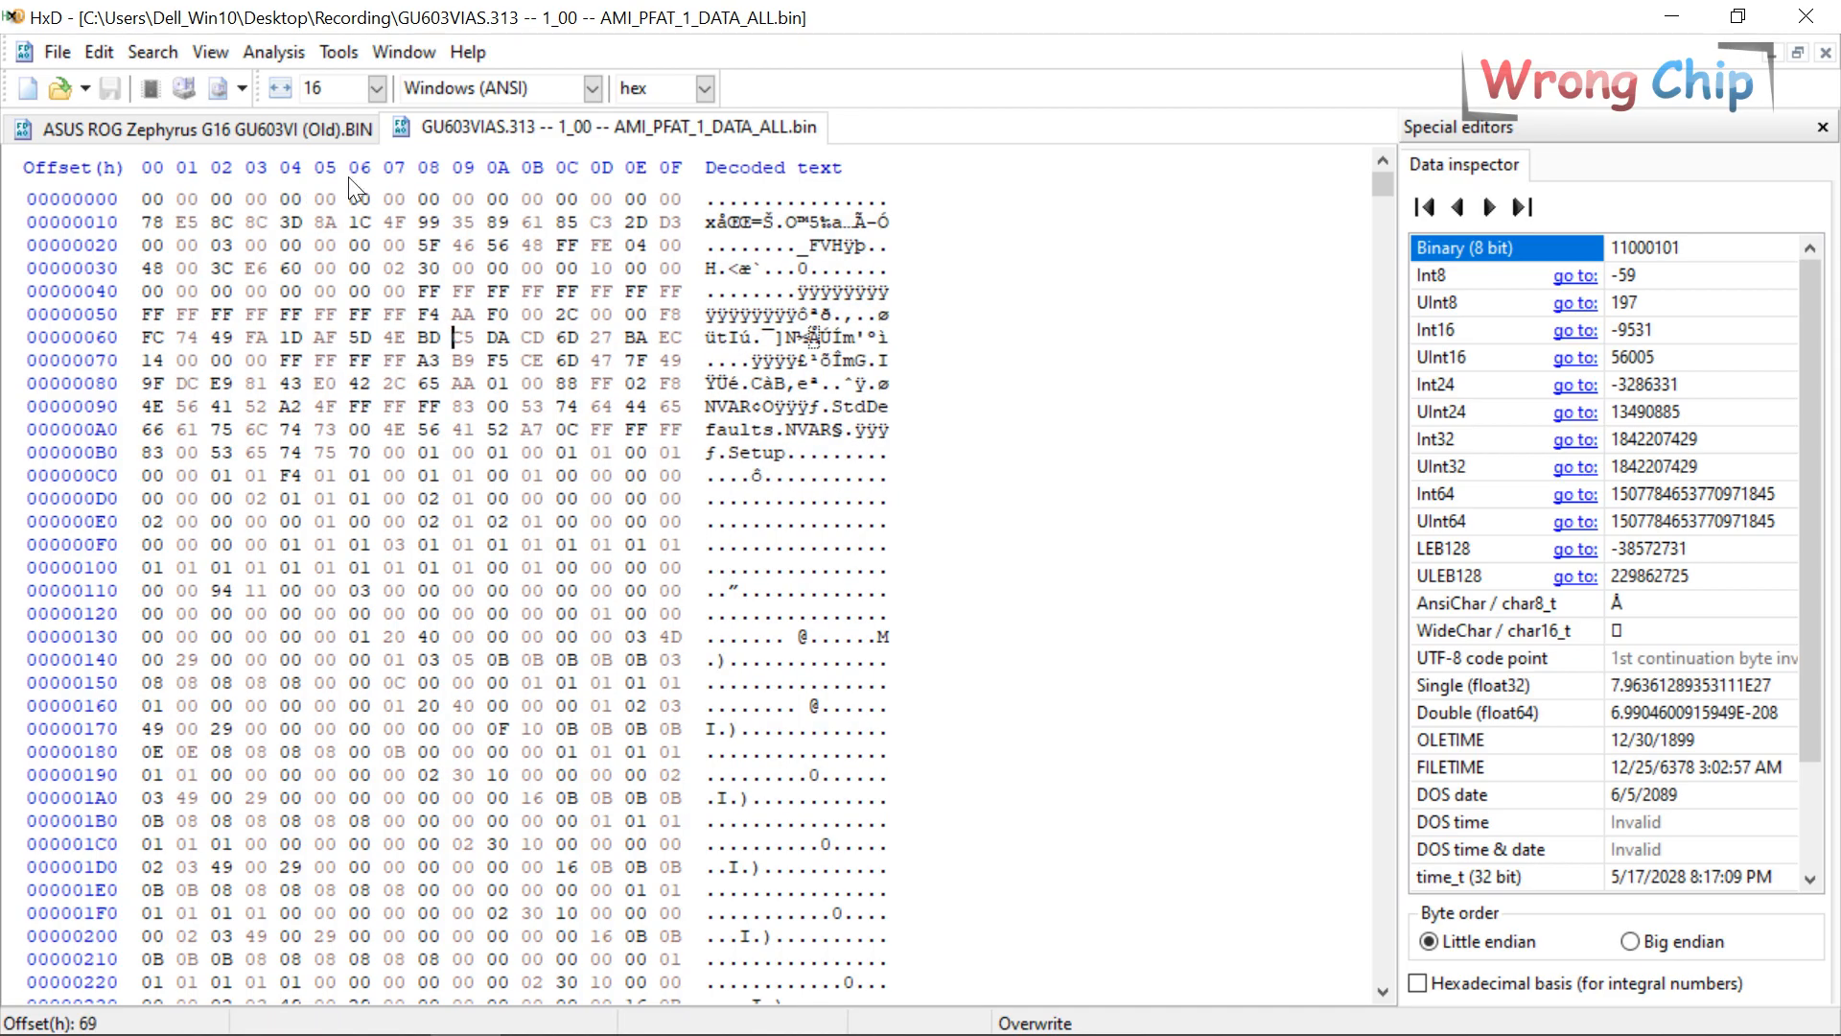
click(315, 136)
click(442, 364)
key(ctrl+a)
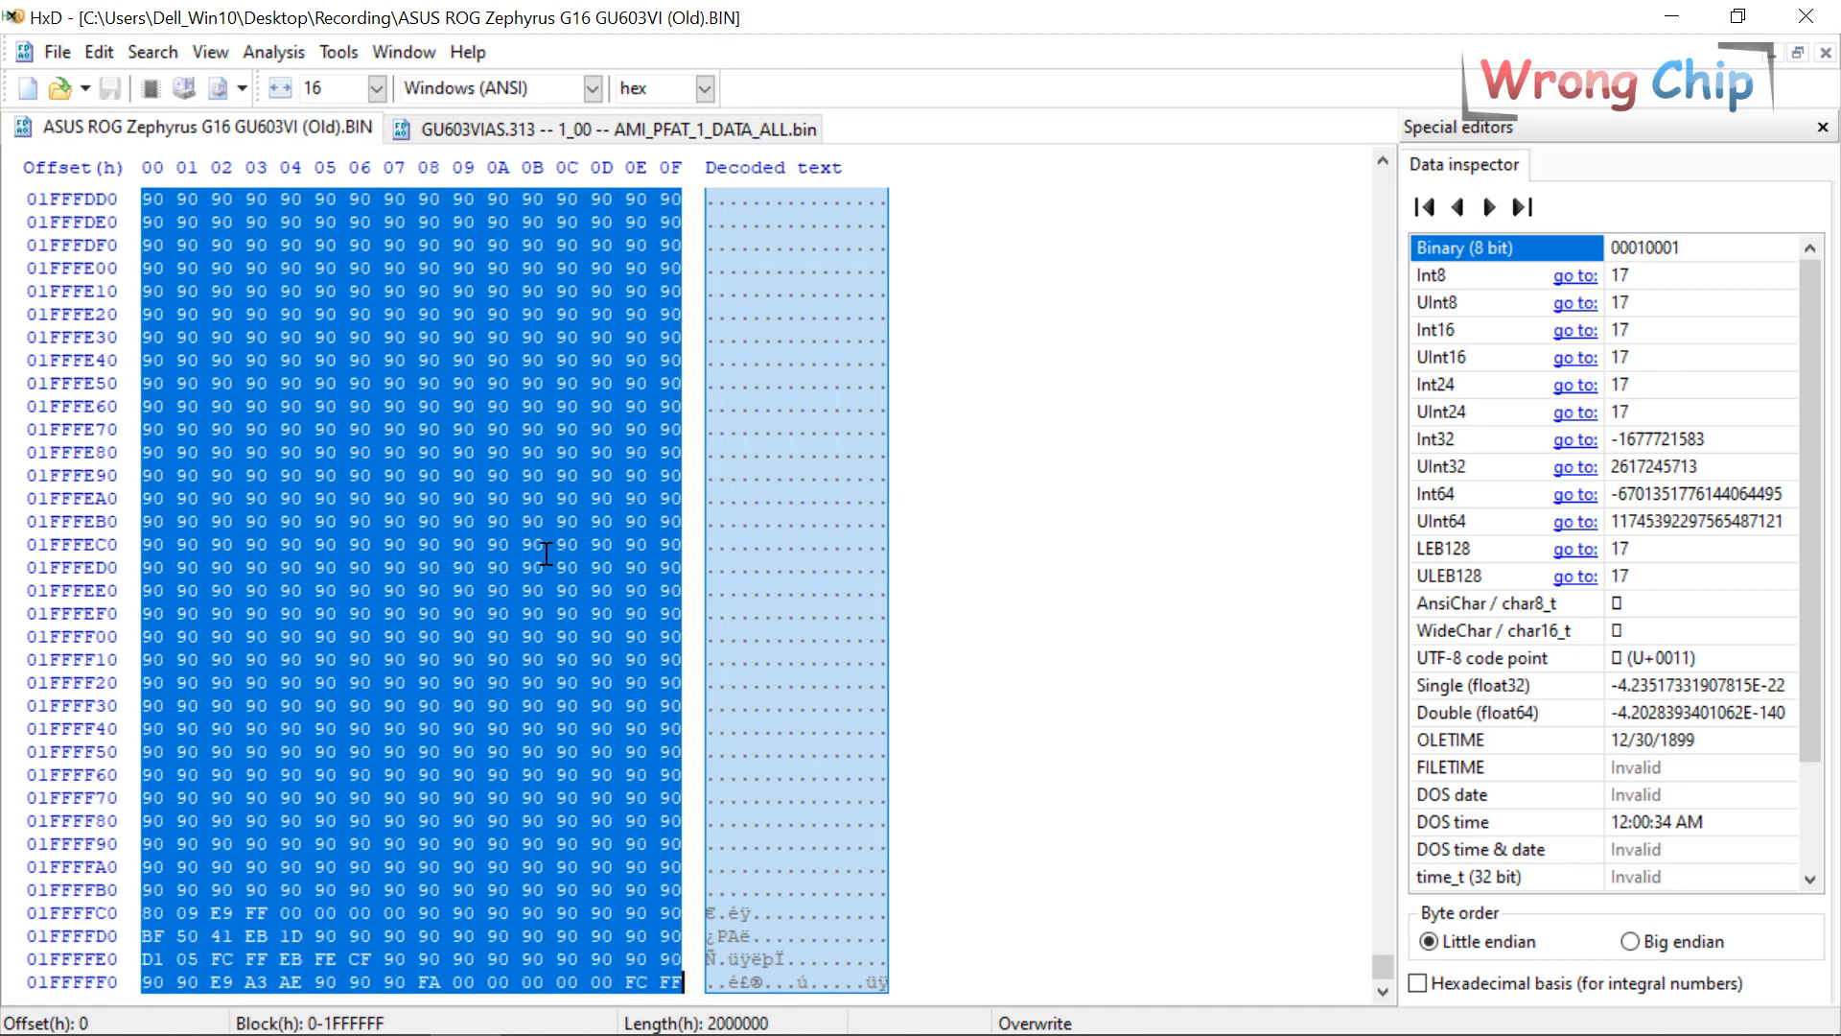
click(641, 862)
drag(683, 916, 109, 857)
key(ctrl+c)
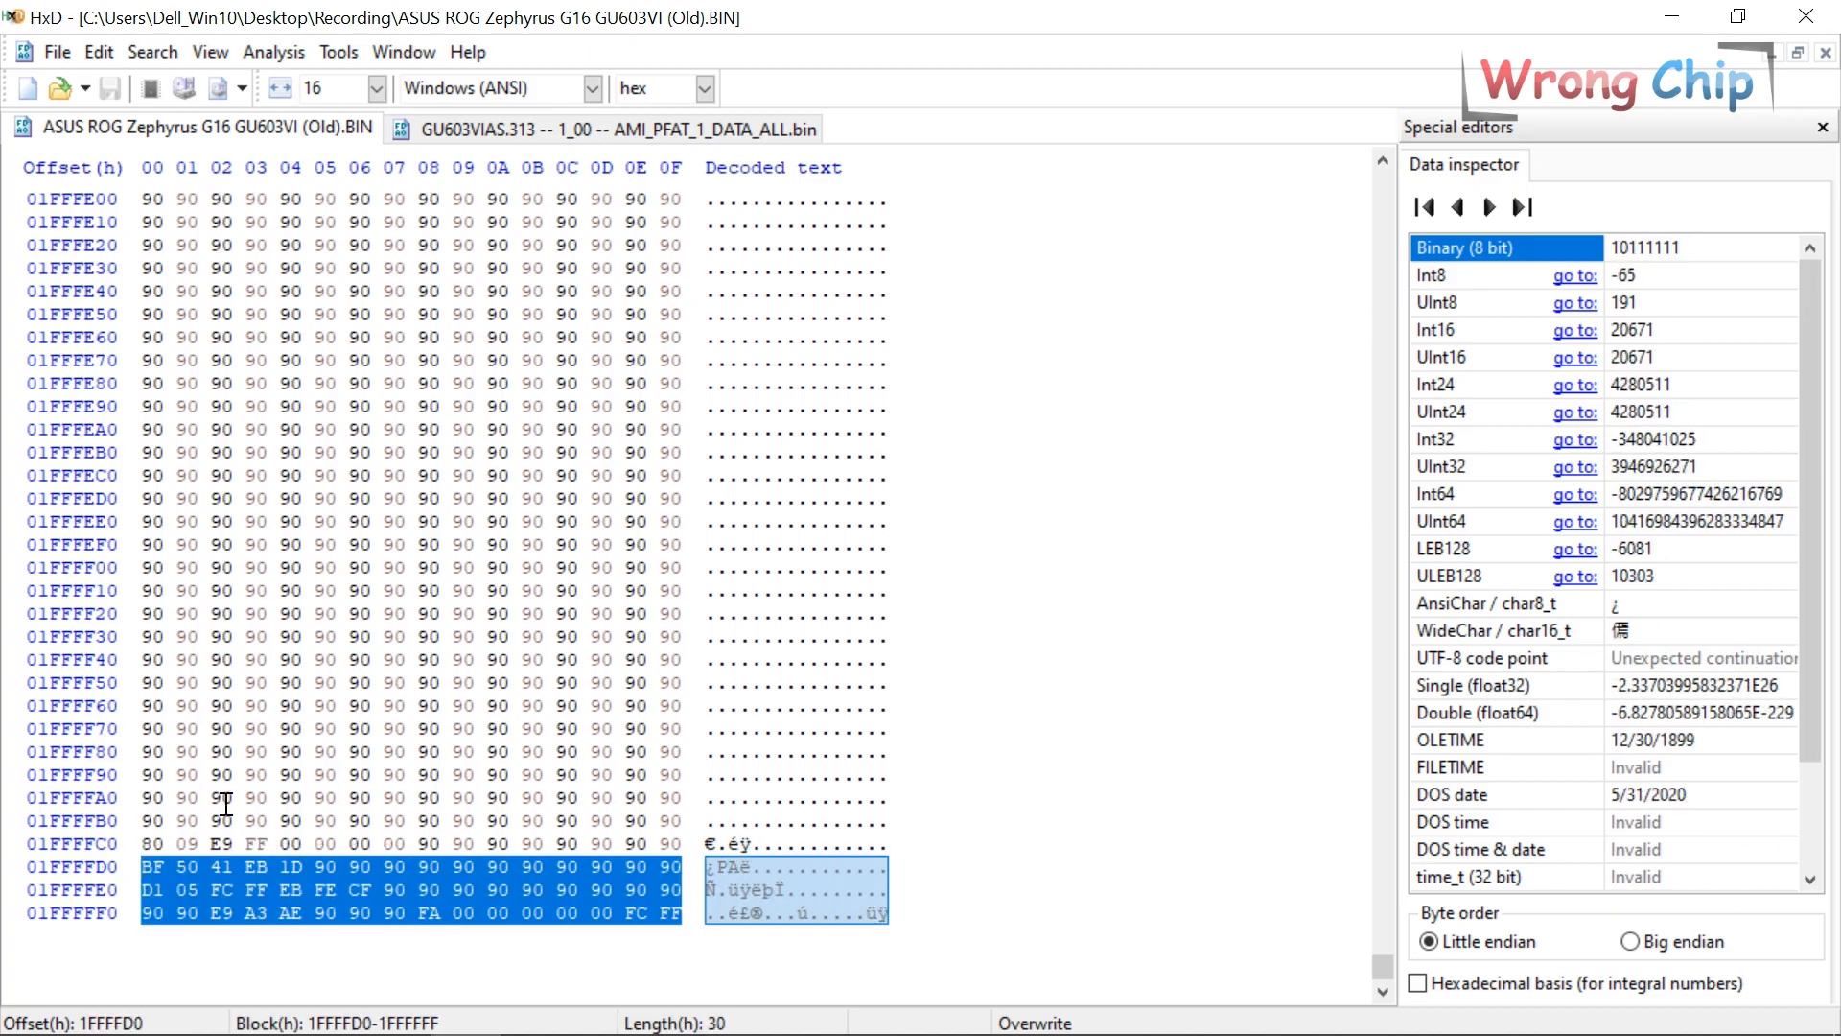
Hex-search AMI_PFAT_1_DATA_ALL.bin for those bytes; the only match ends at FFFFFF, before 01000000.
click(601, 136)
key(ctrl+f)
key(ctrl+v)
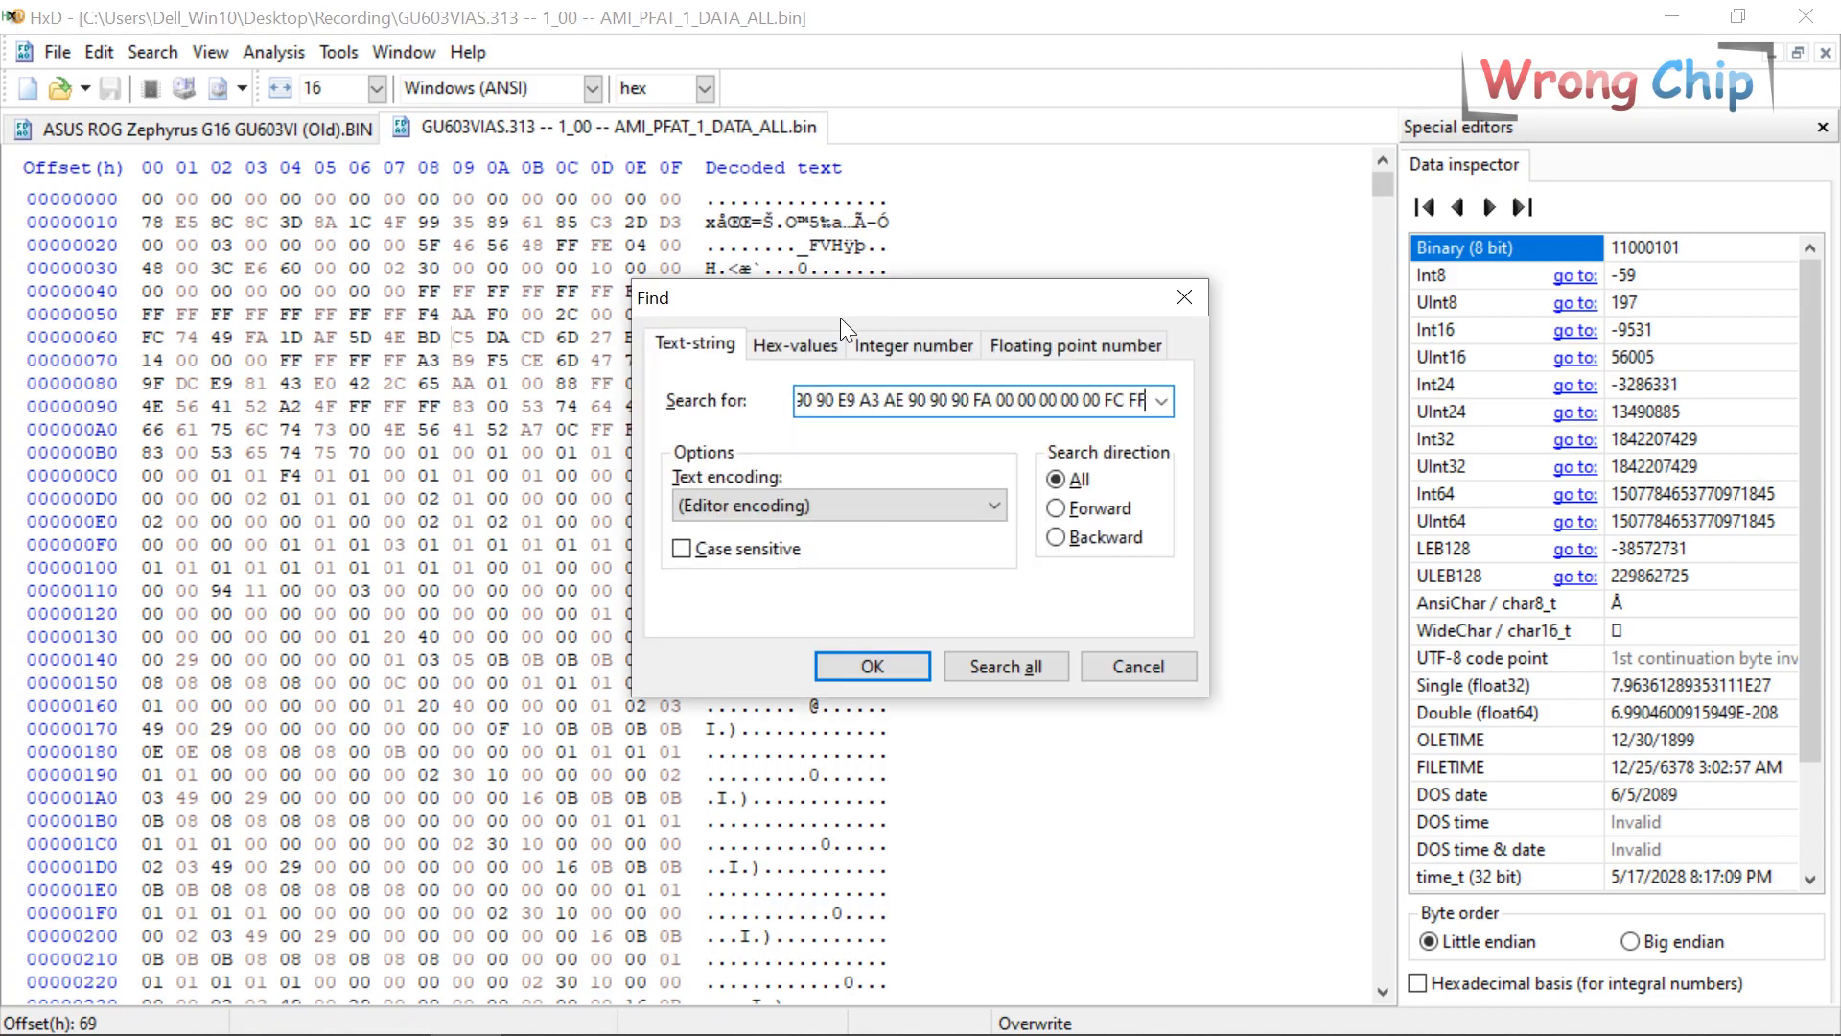
click(826, 346)
key(Return)
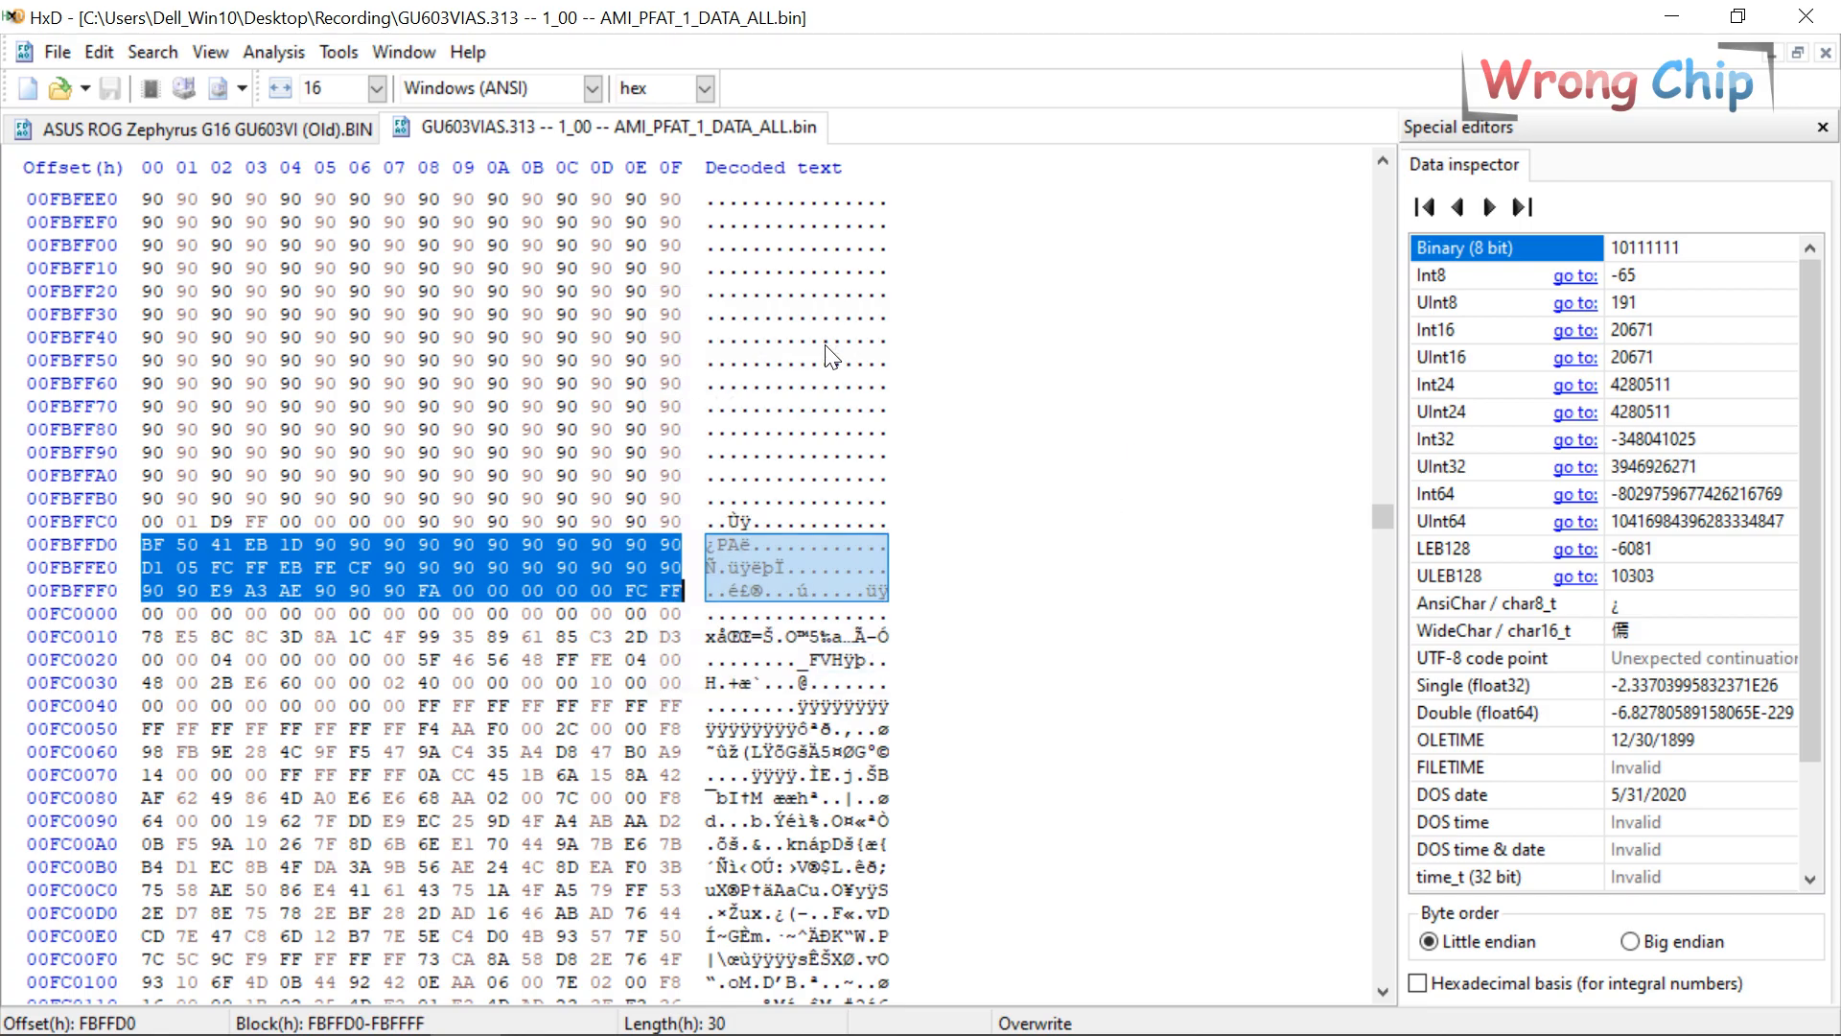
key(F3)
key(F3)
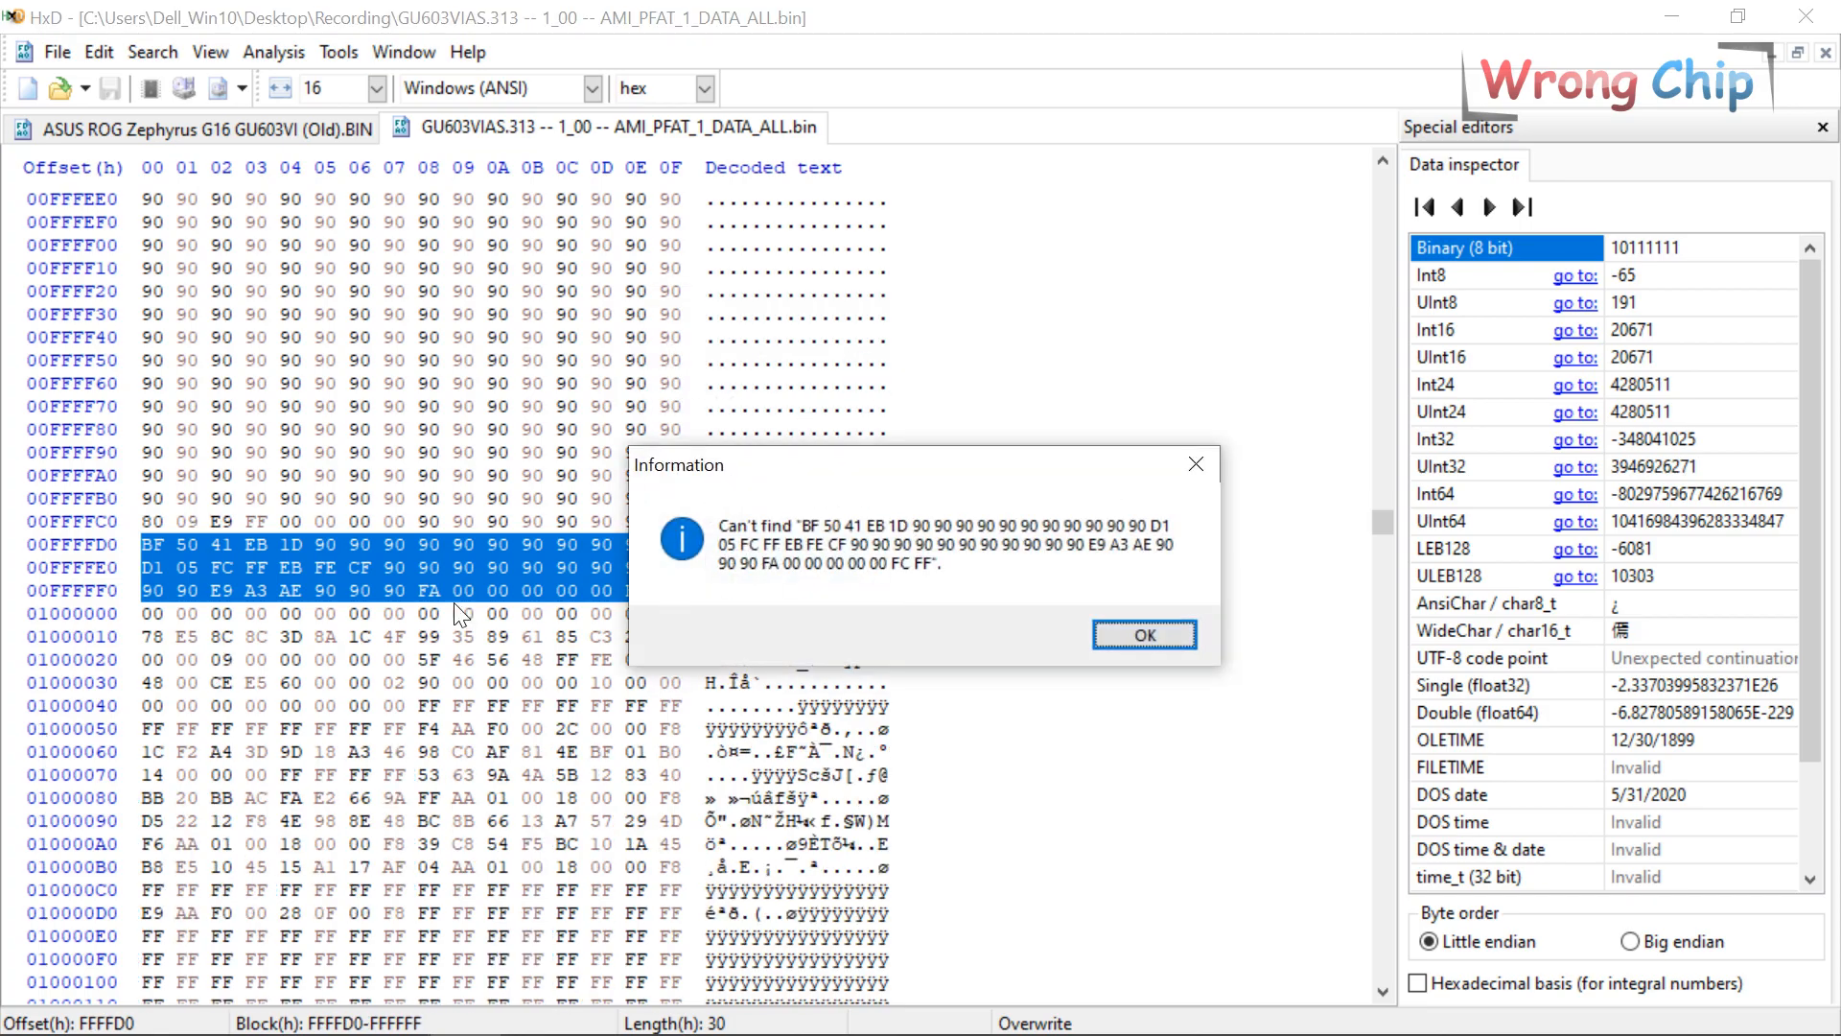
key(Return)
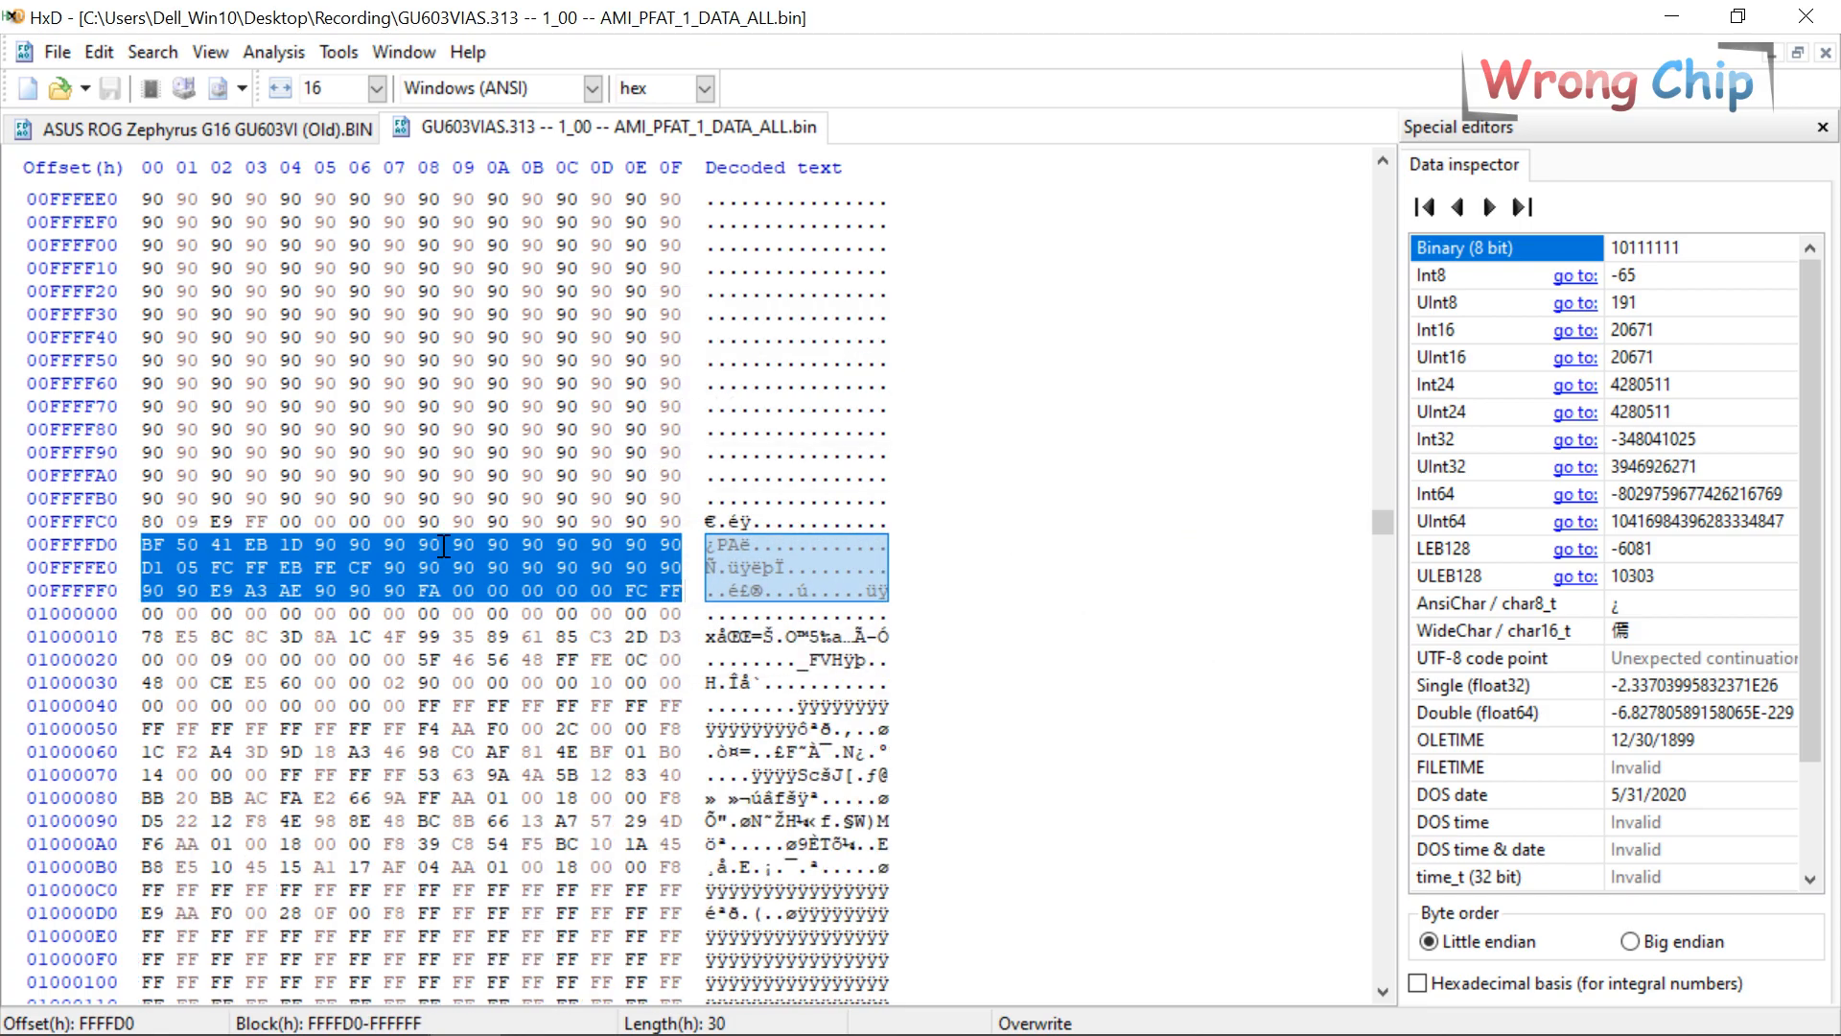
drag(670, 590, 563, 451)
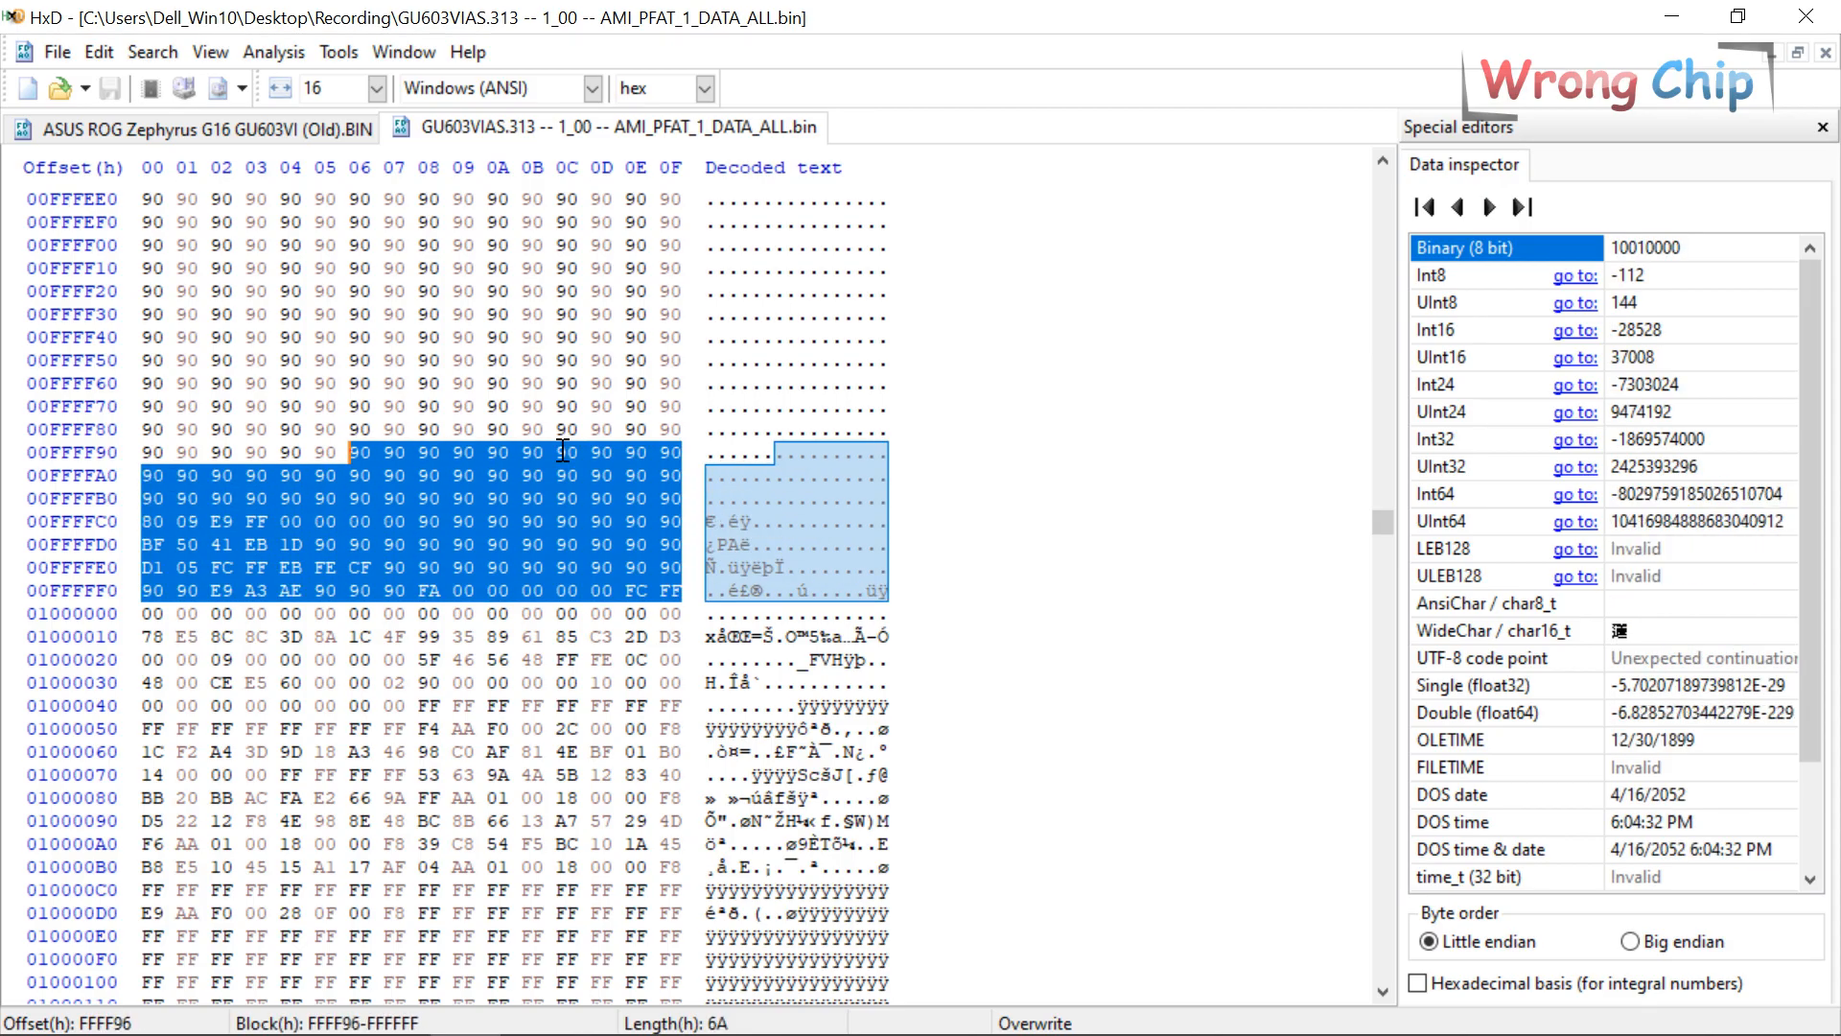
click(154, 614)
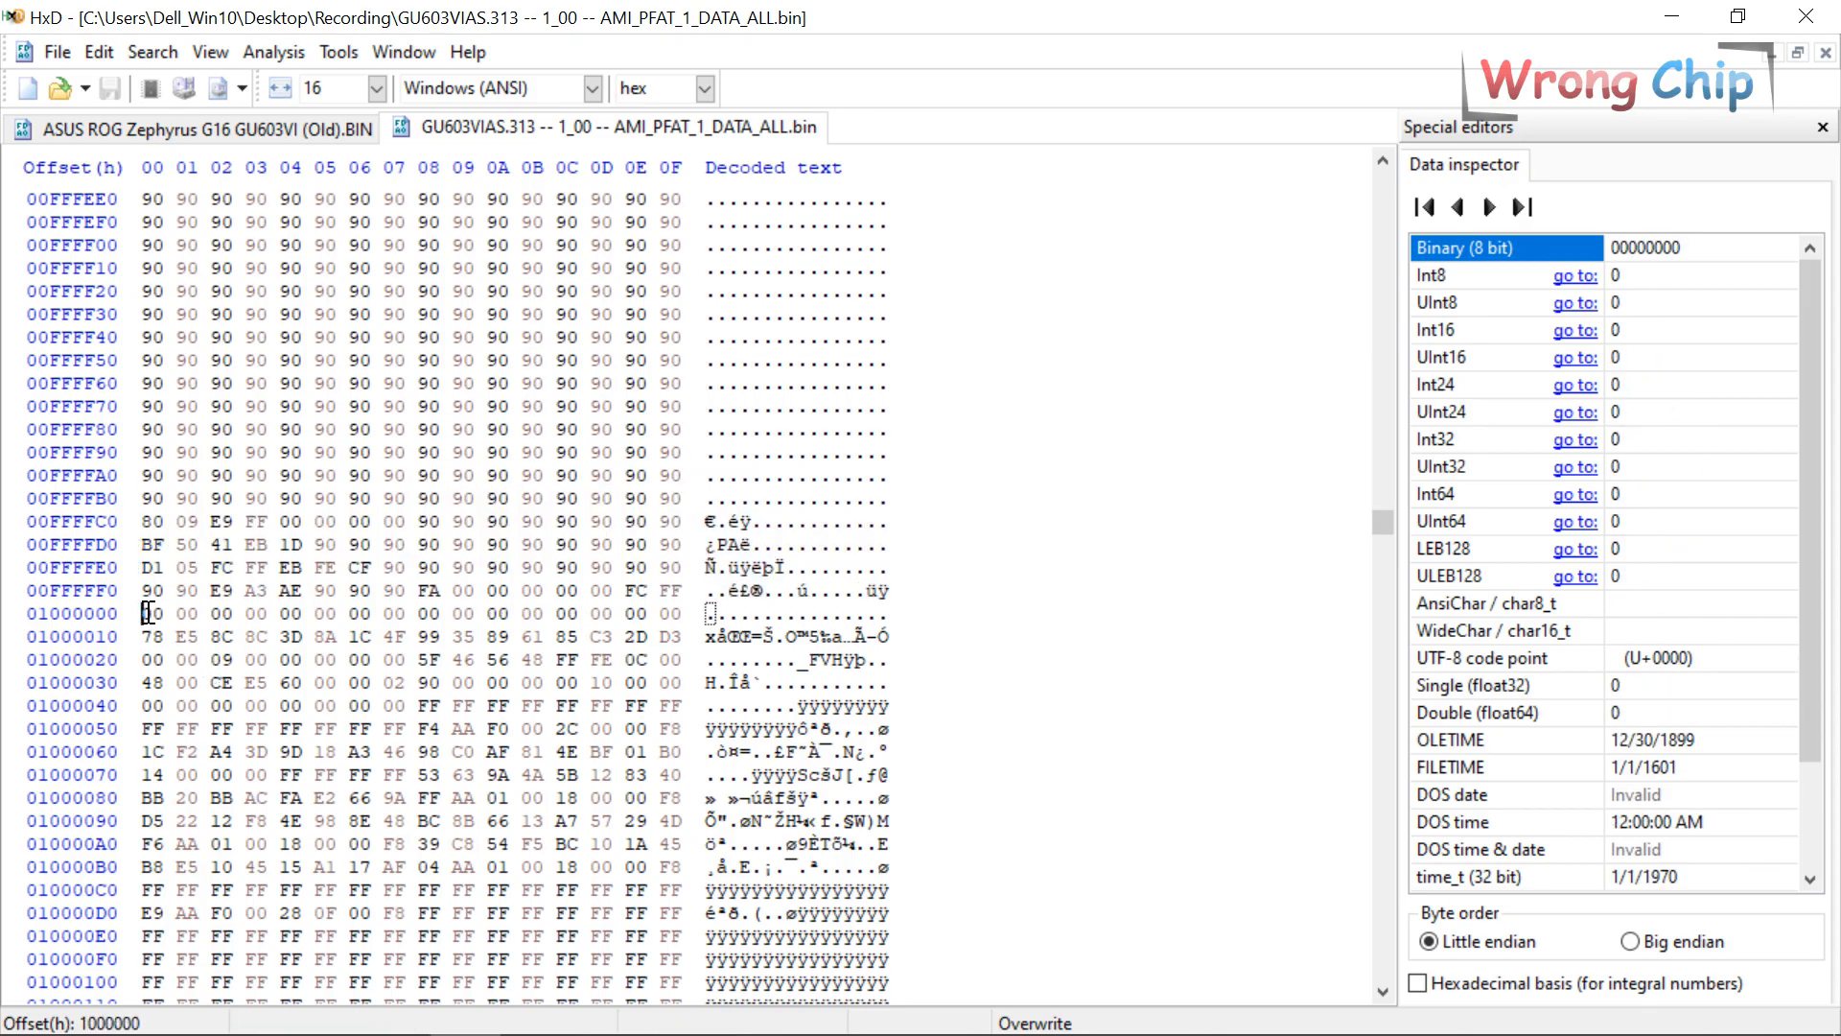
Delete offsets 01000000–2516B5A from AMI_PFAT_1_DATA_ALL.bin, leaving exactly 1000000h bytes.
shift+click(936, 884)
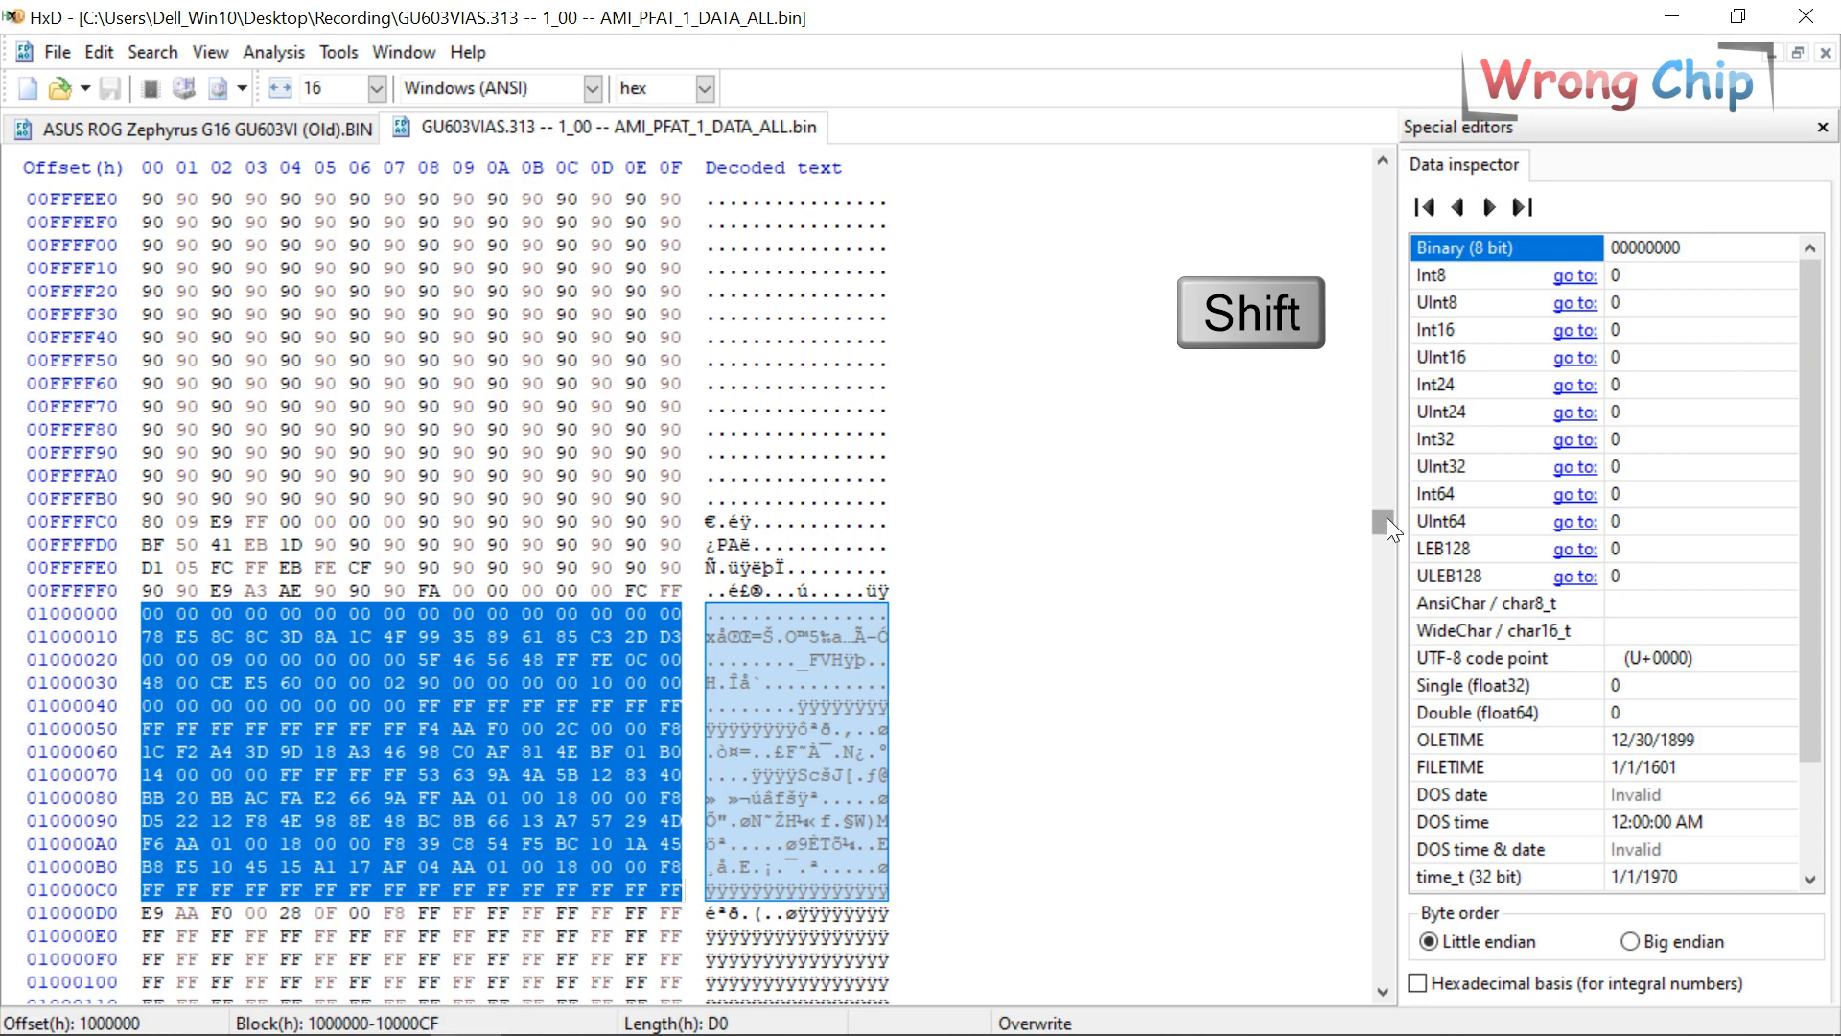
drag(1386, 516, 1385, 987)
shift+click(575, 448)
key(Delete)
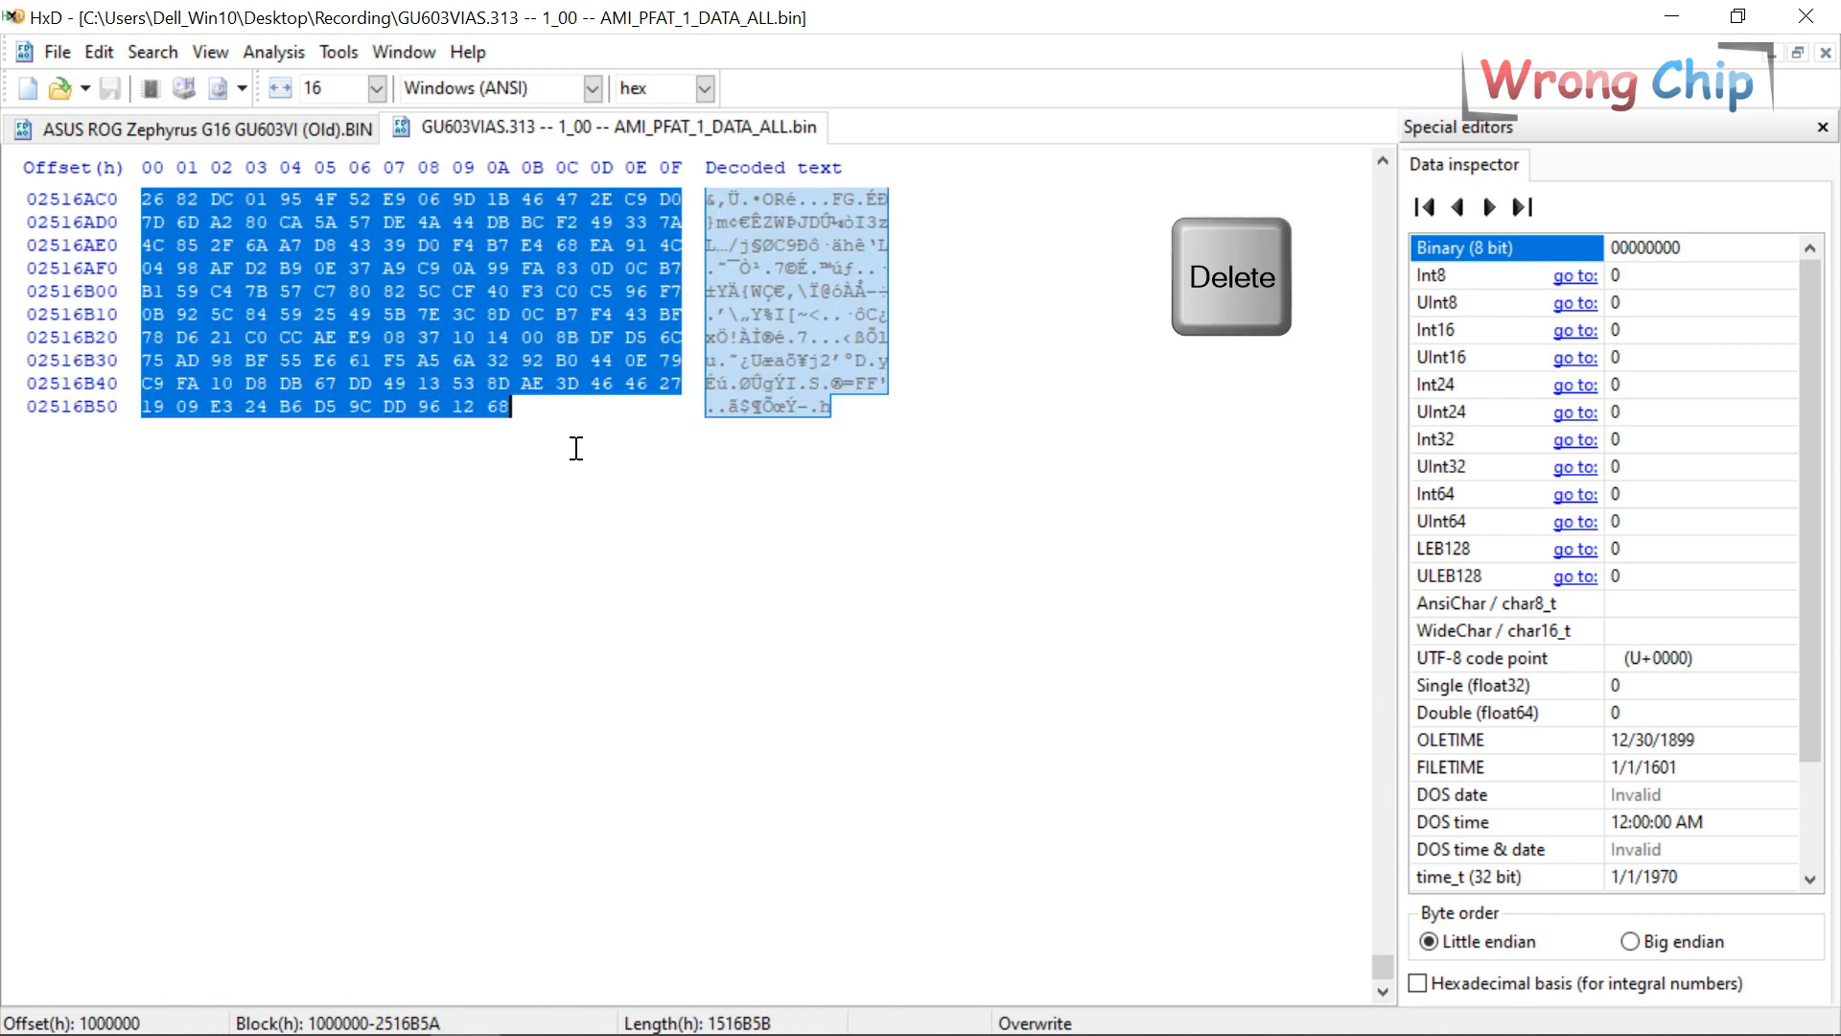
key(ctrl+a)
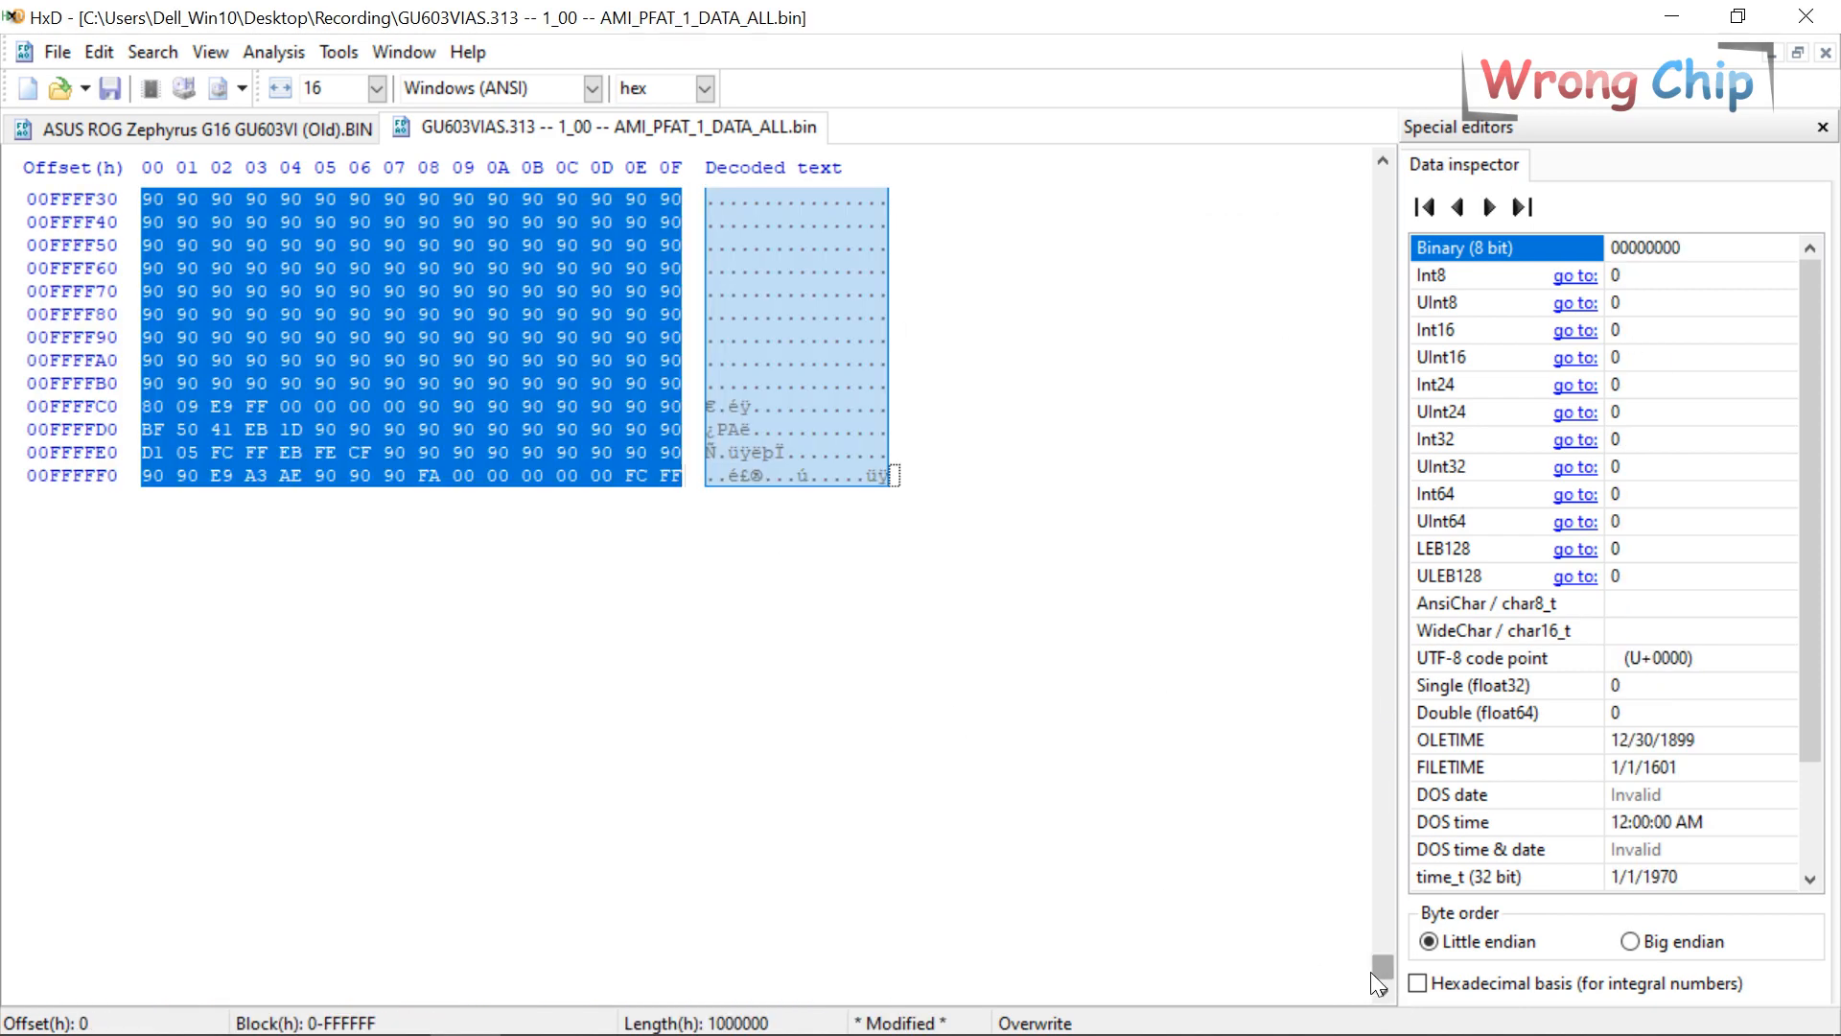
drag(1383, 964, 1310, 169)
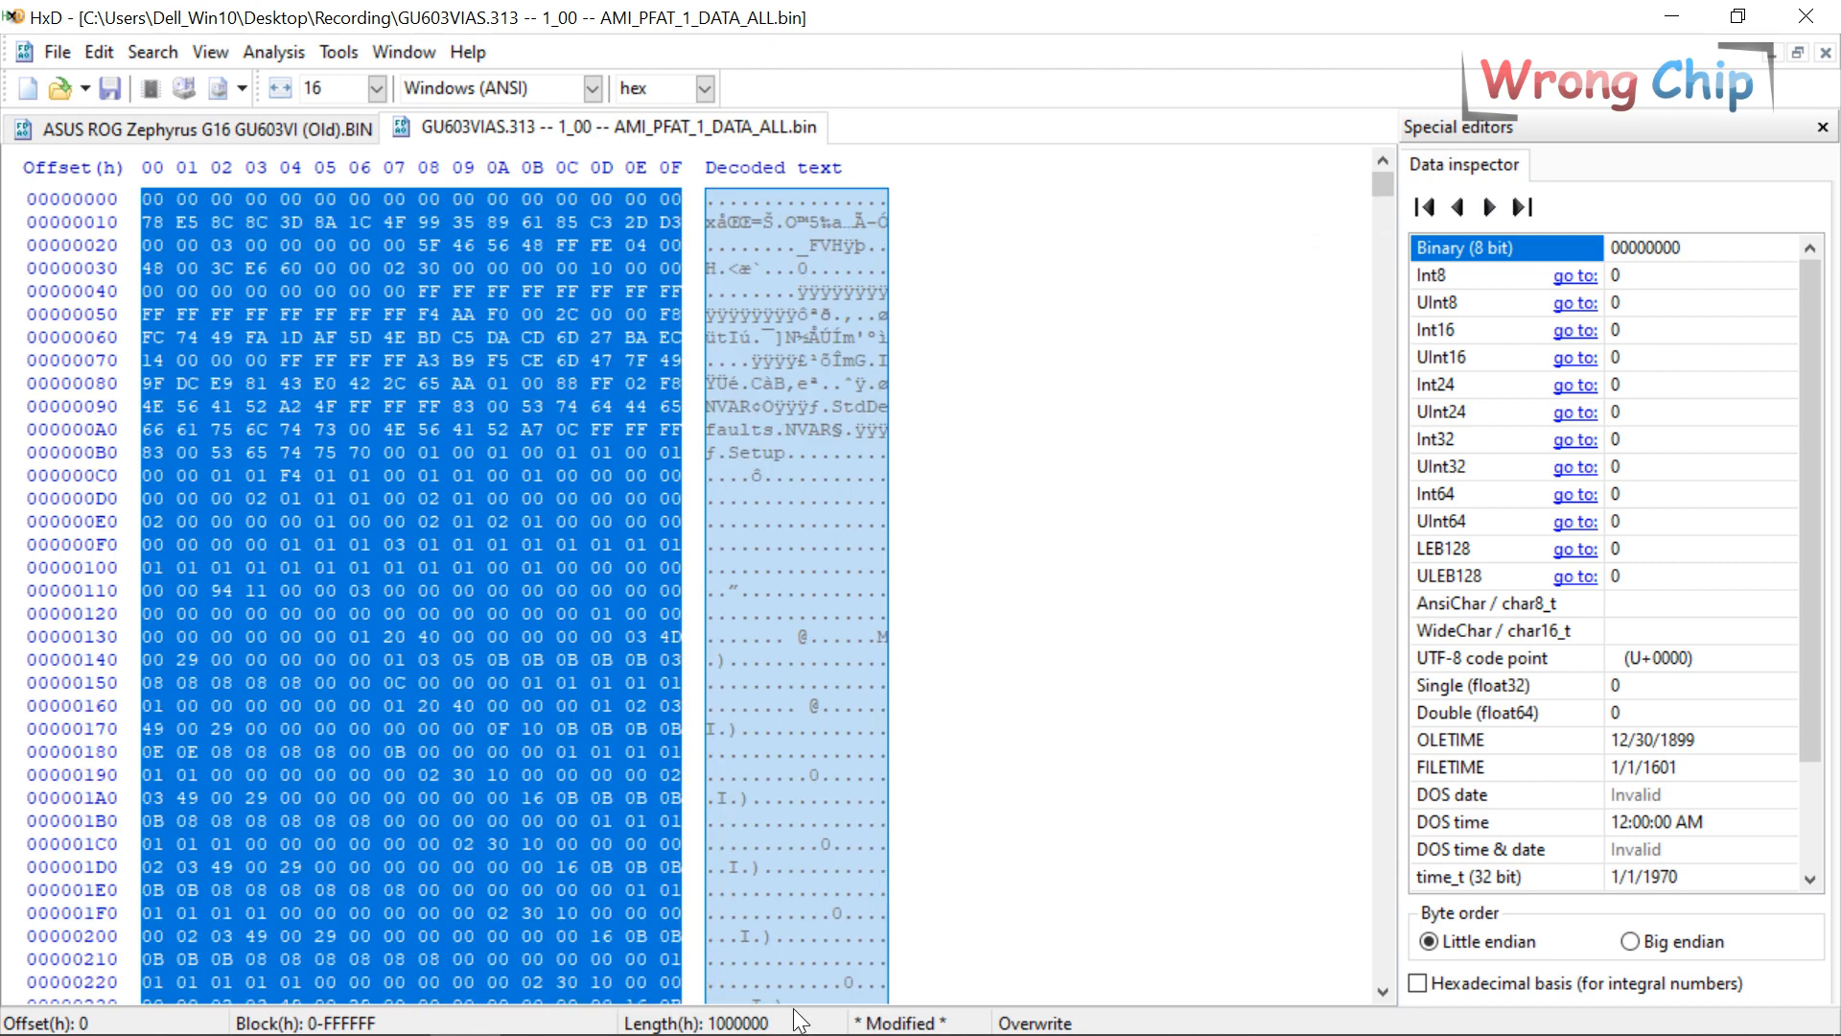
click(287, 127)
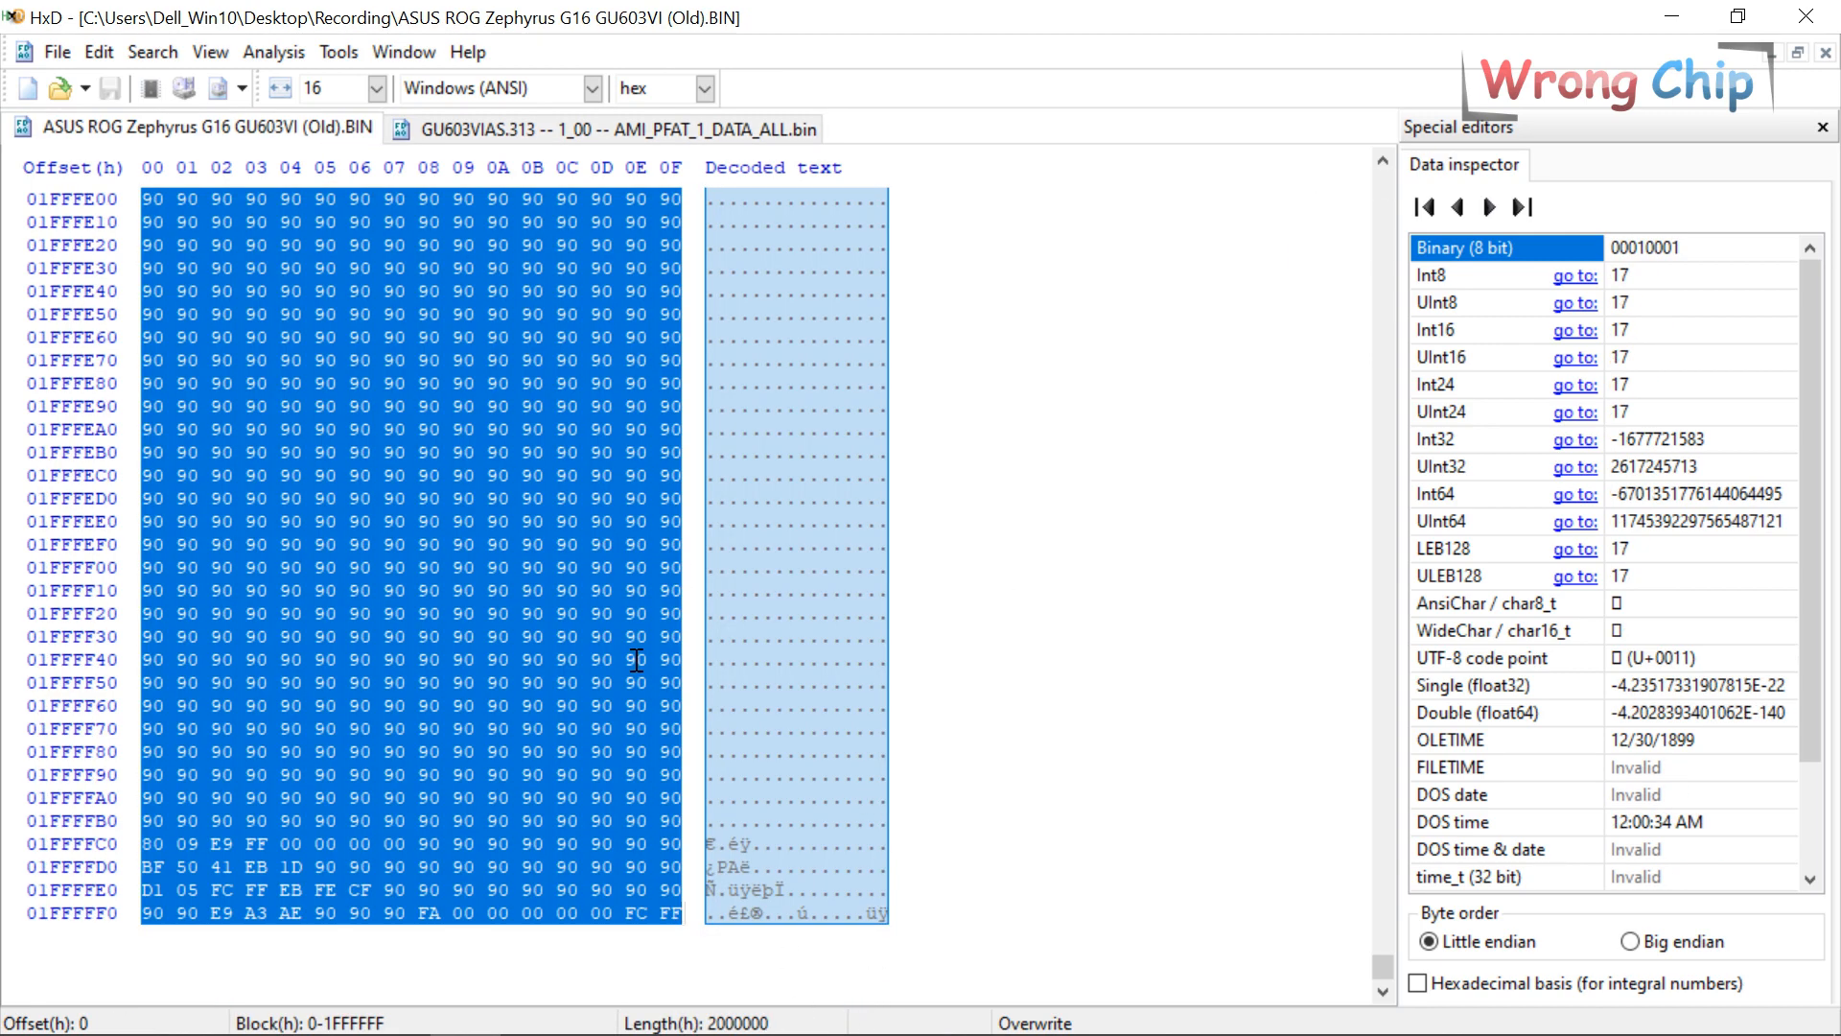
Compare the first 48 bytes at offset 01000000 in Old BIN with the trimmed data file's start.
key(ctrl+g)
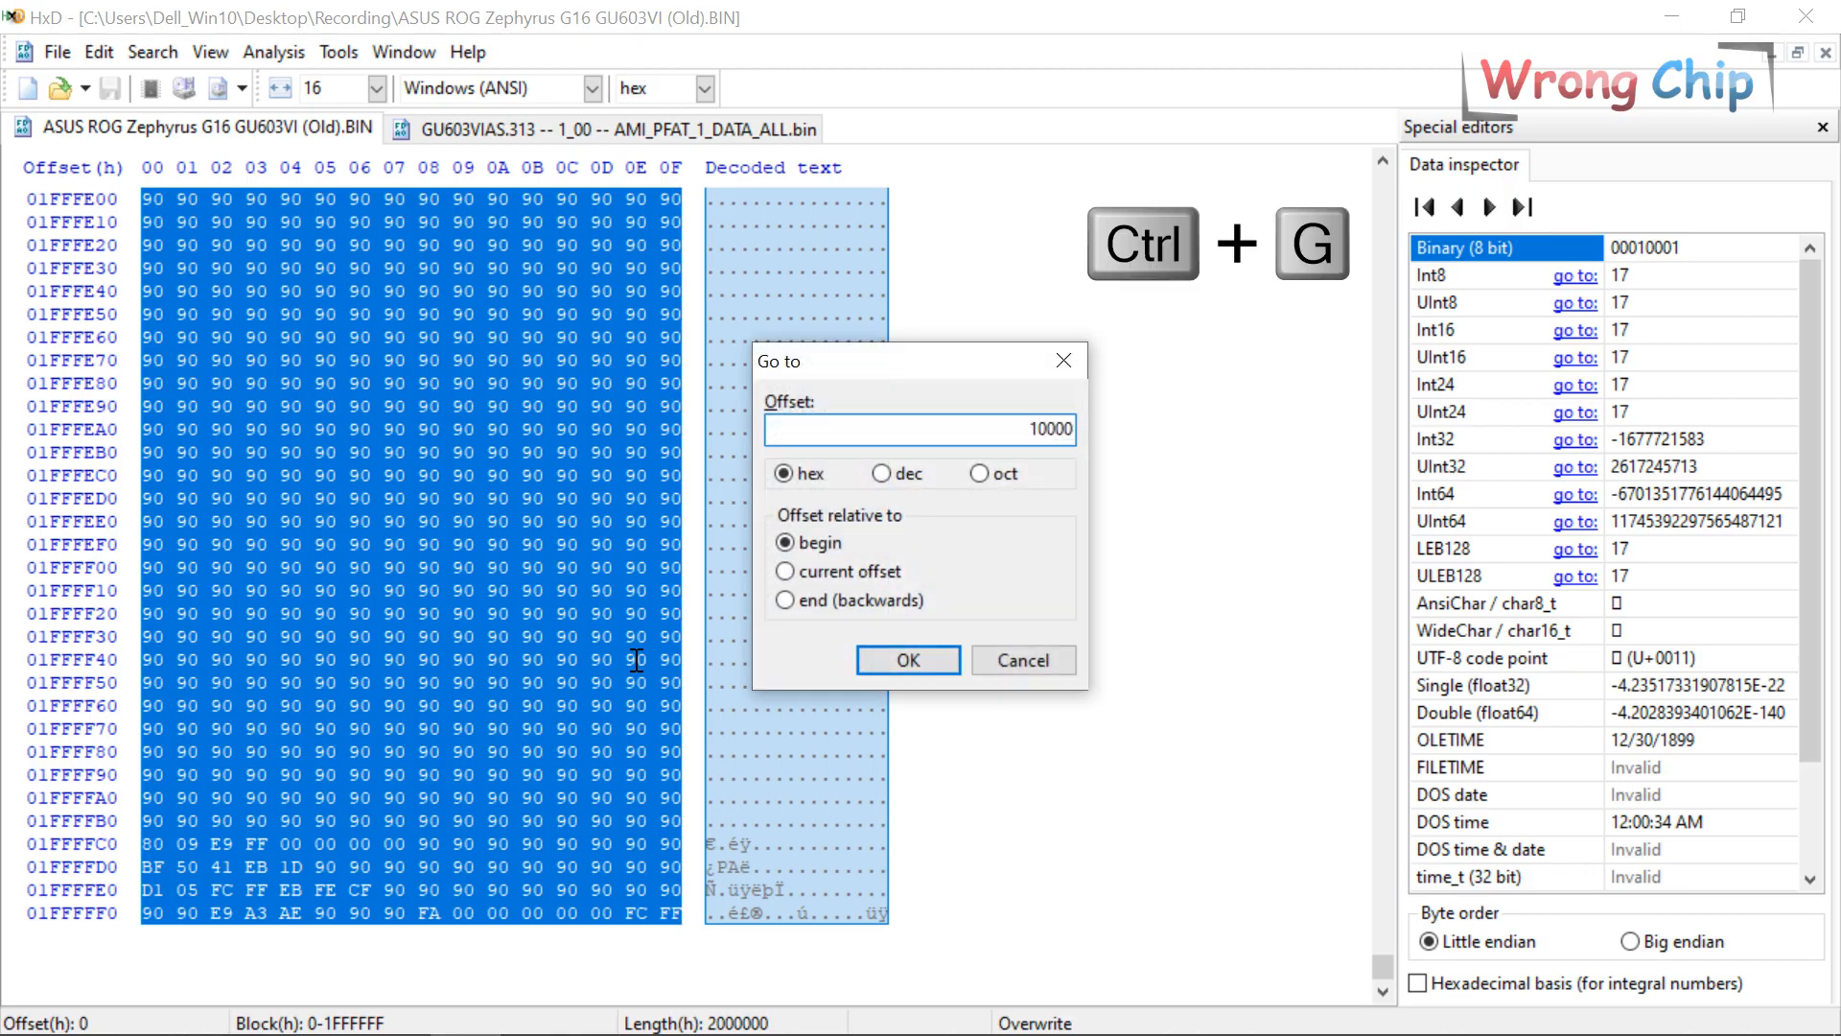
key(Return)
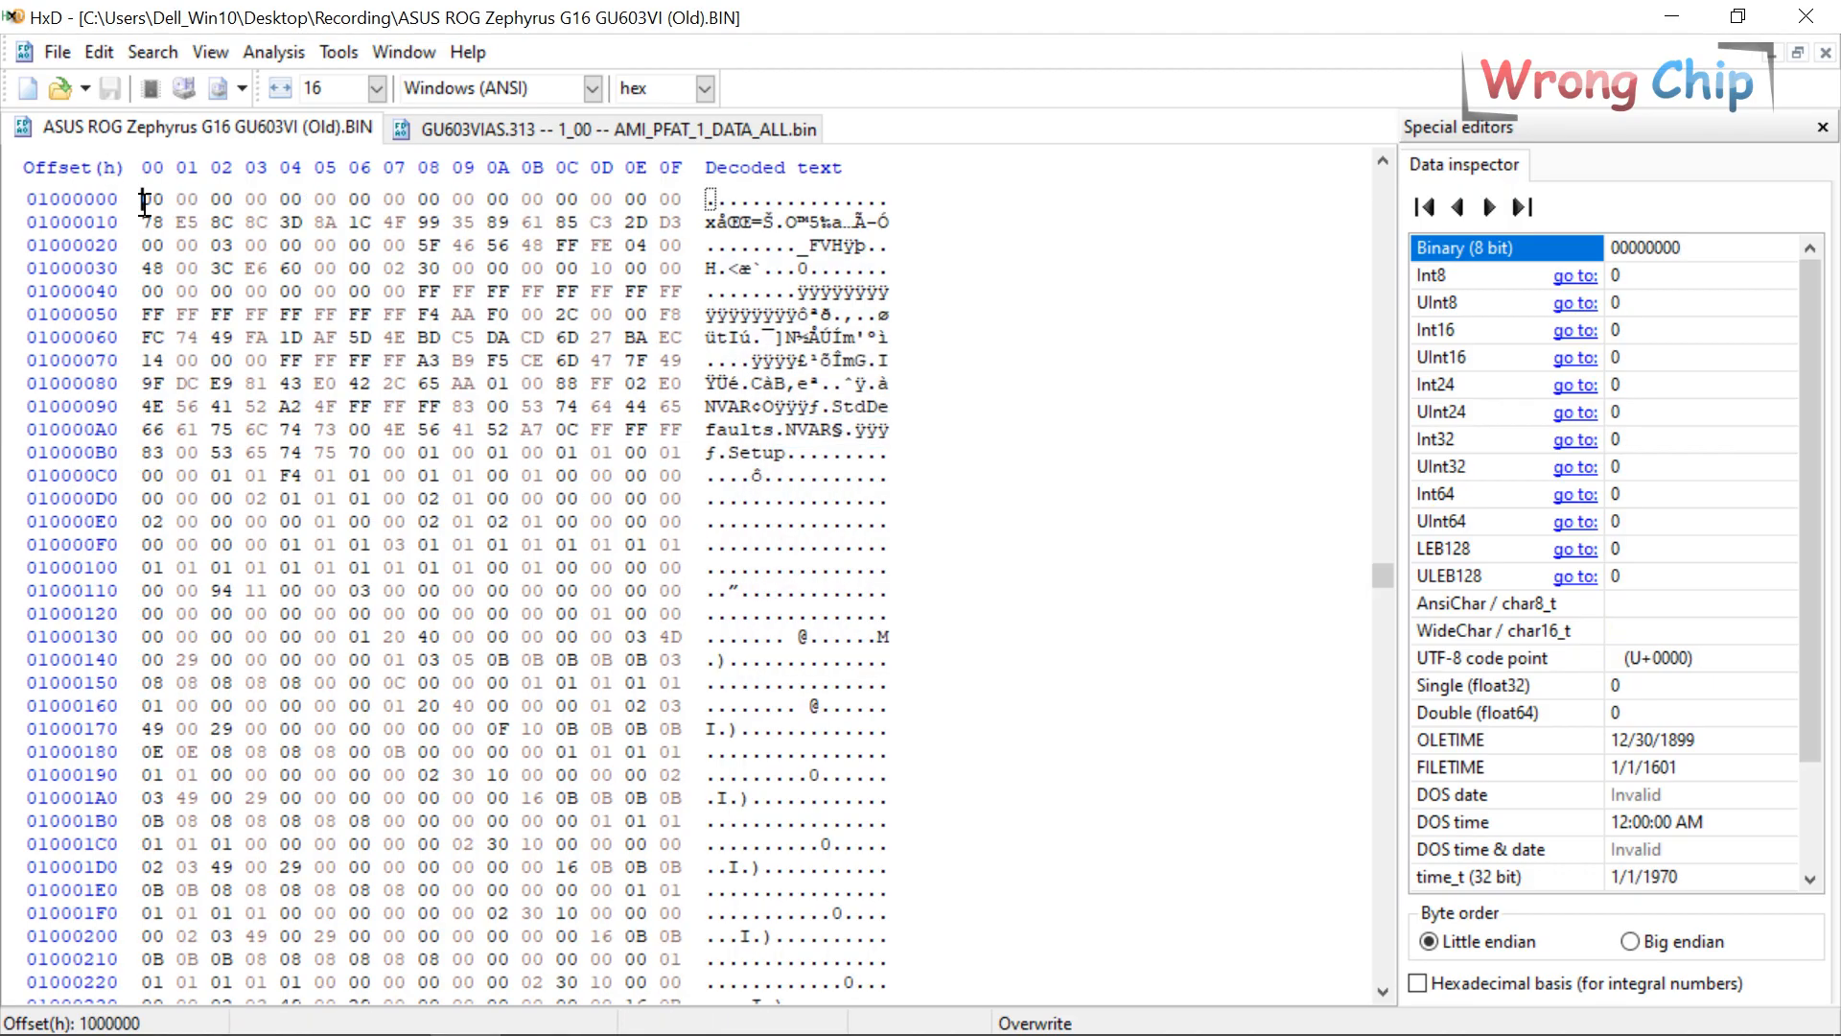
drag(149, 204, 395, 233)
key(ctrl+c)
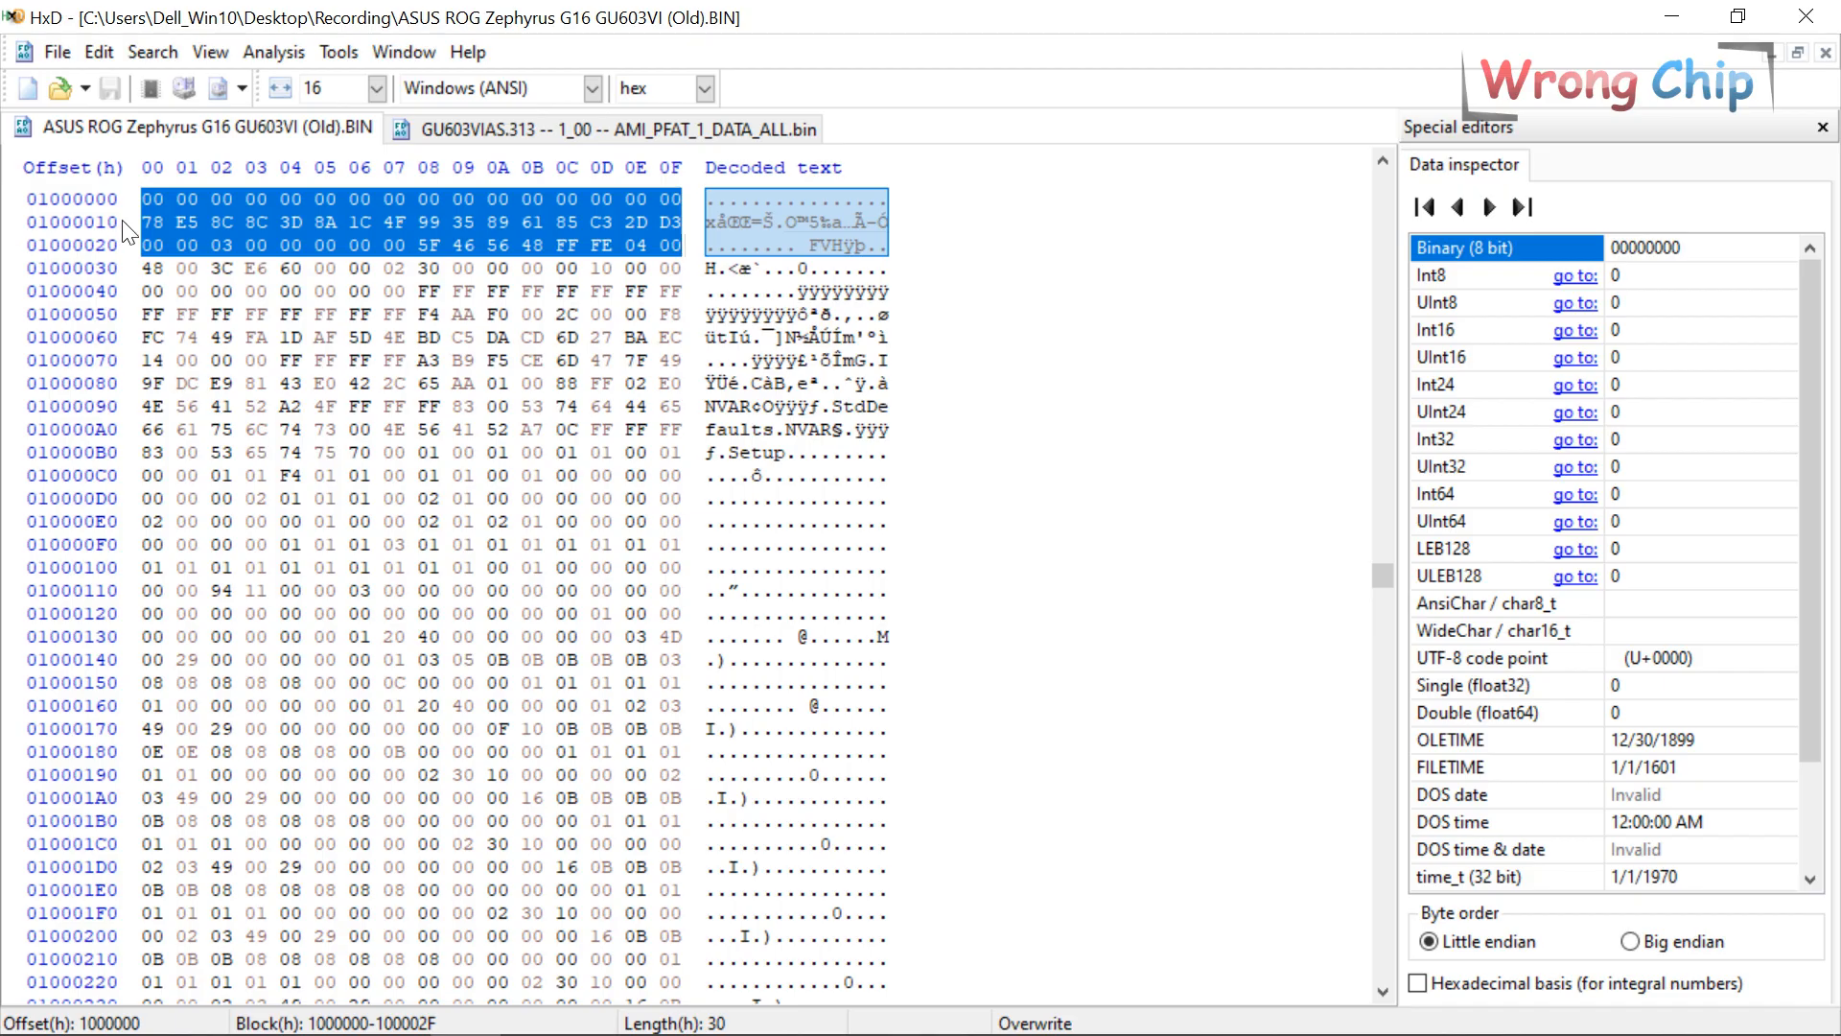
click(429, 137)
click(255, 199)
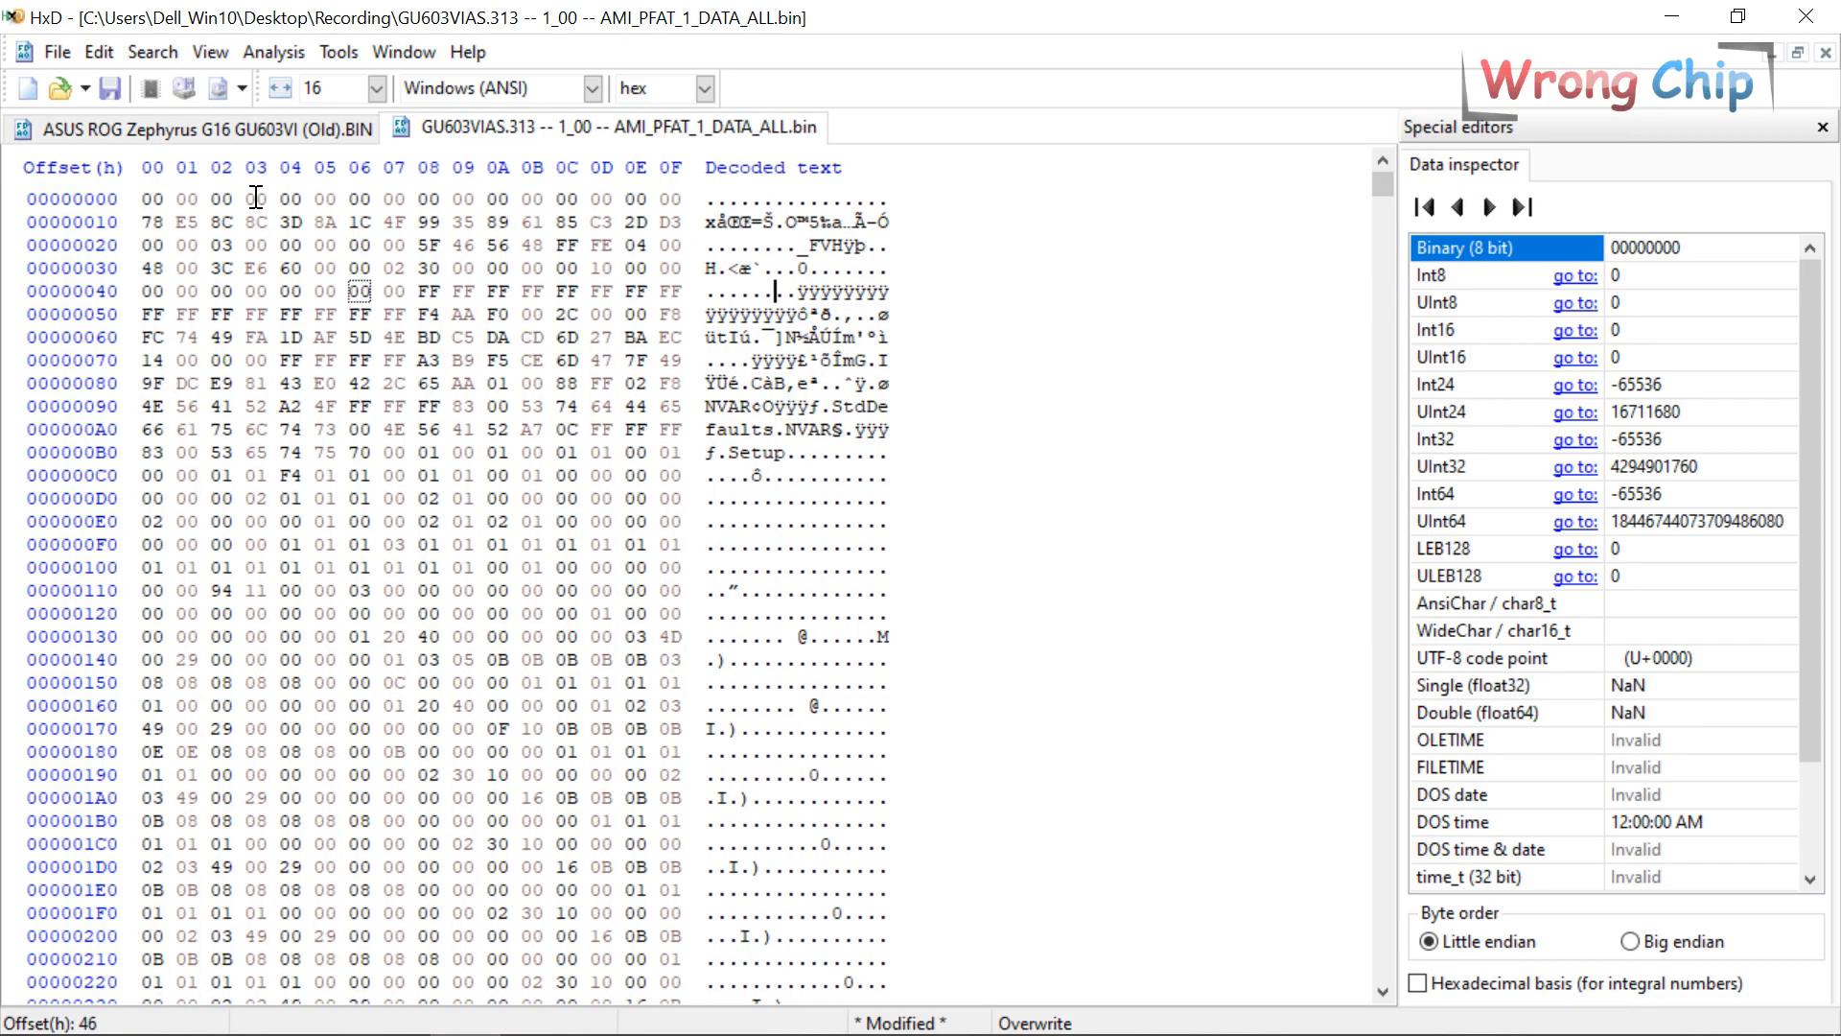
drag(154, 198, 716, 247)
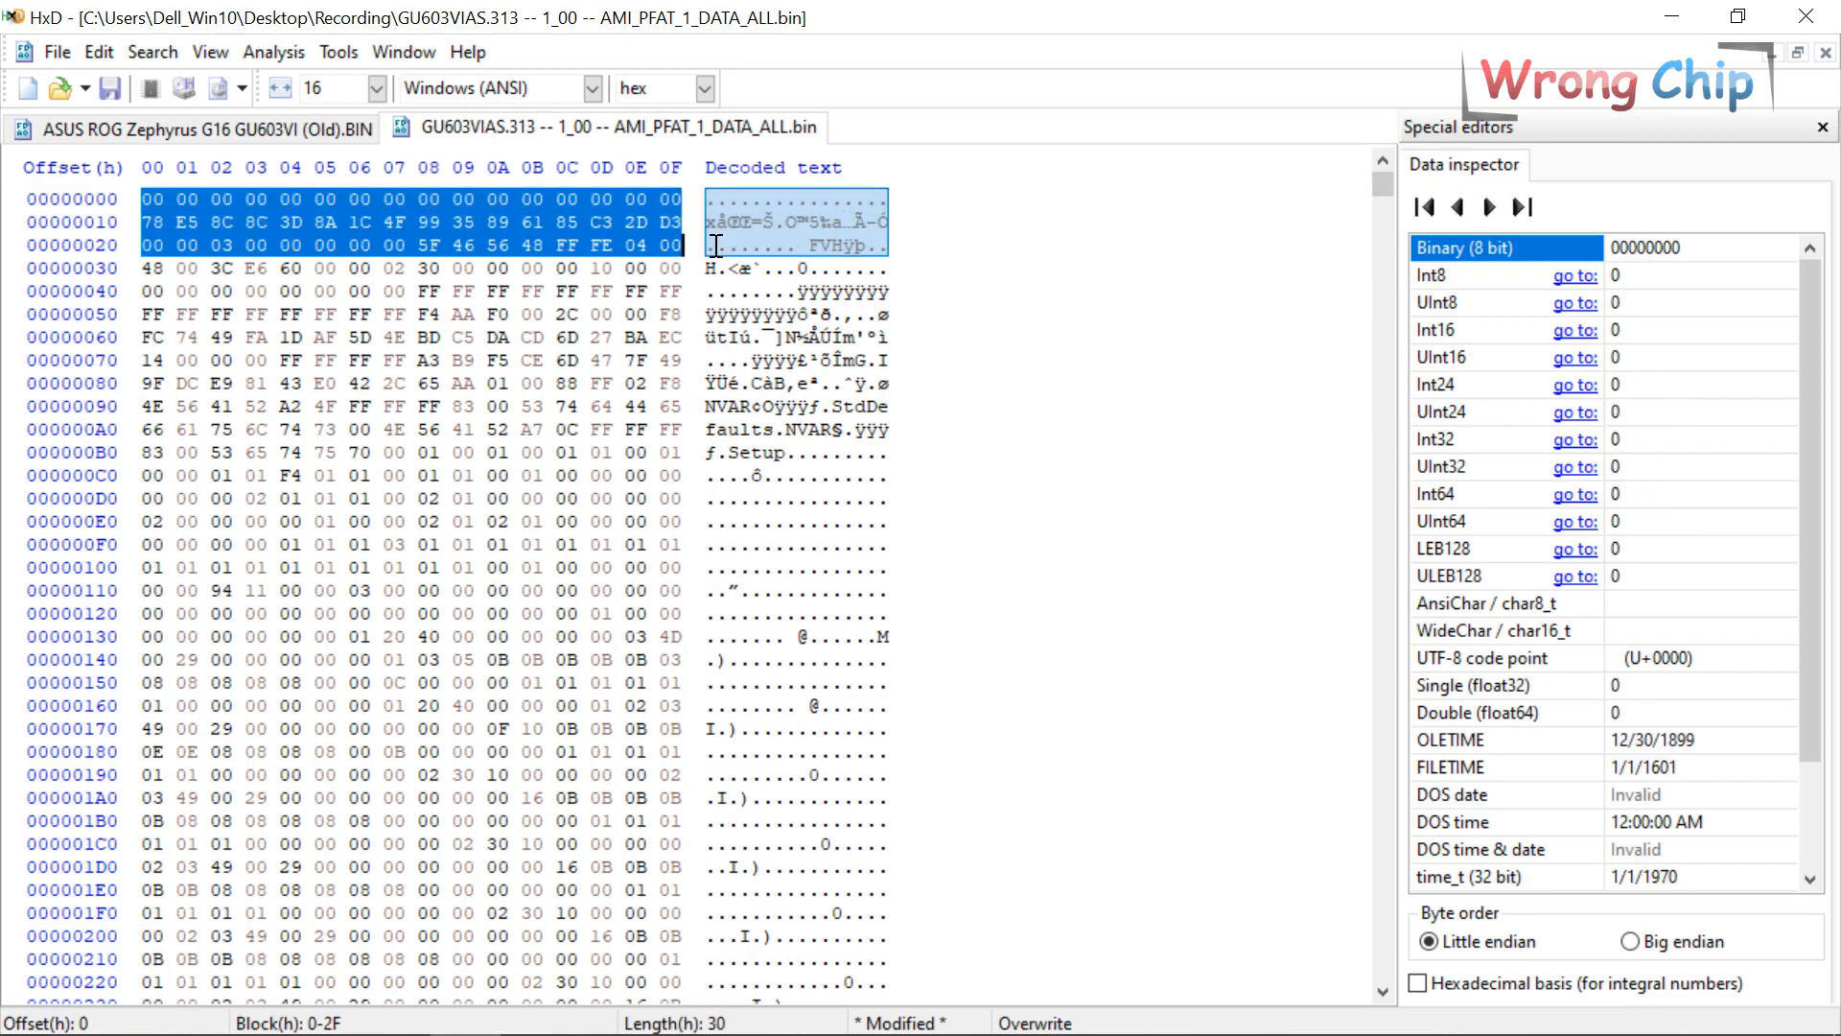
click(312, 139)
key(ctrl+f)
key(ctrl+v)
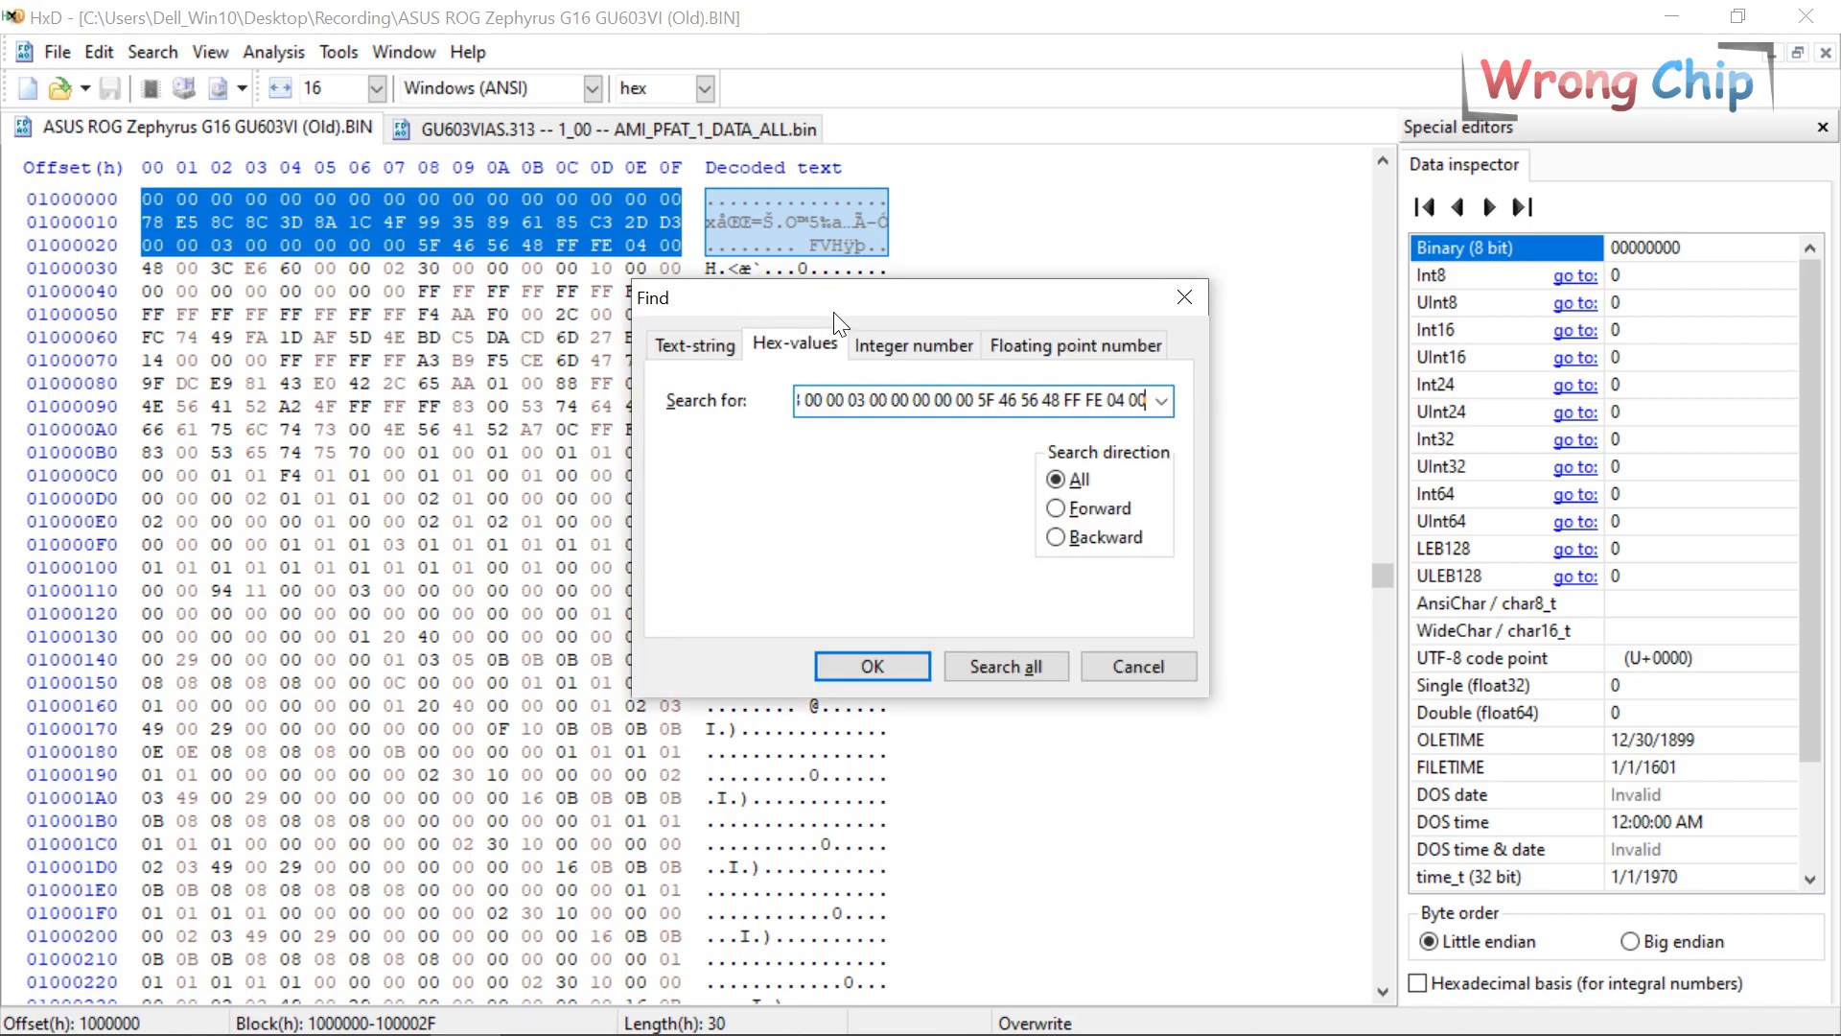
key(Return)
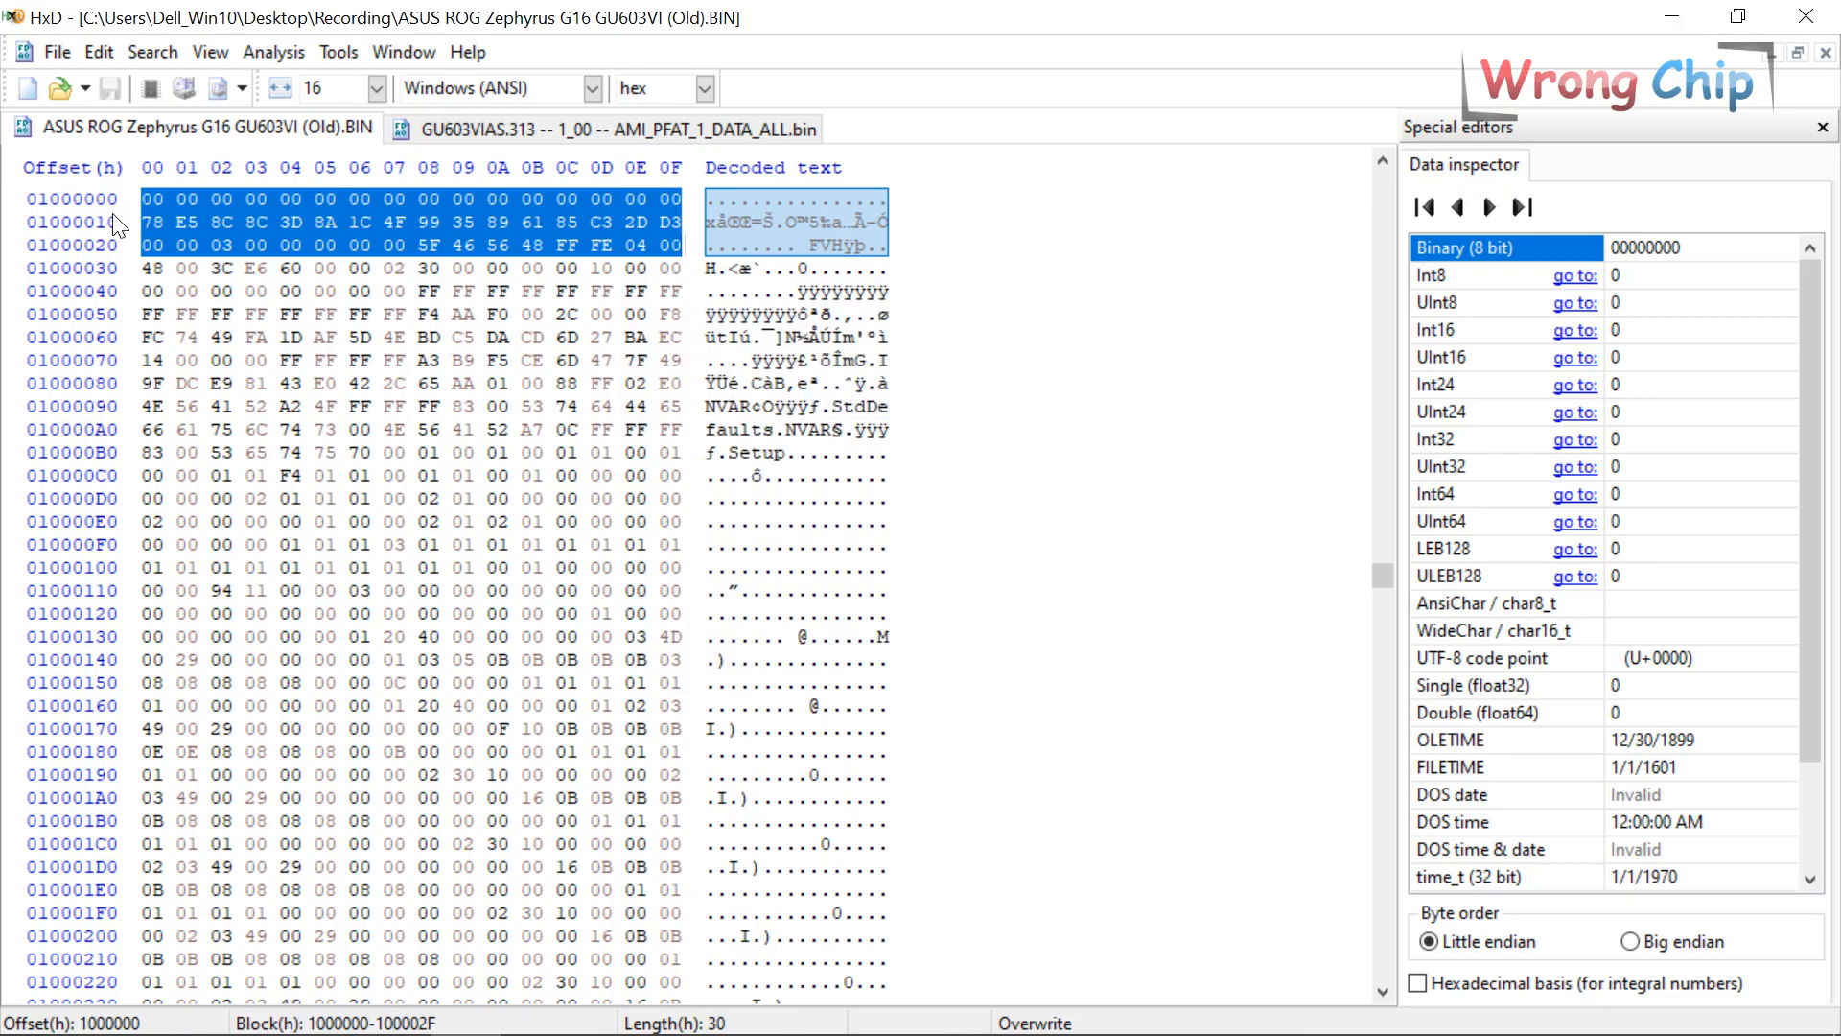
Paste-write the whole trimmed data file into Old BIN starting at offset 01000000.
click(543, 129)
key(ctrl+a)
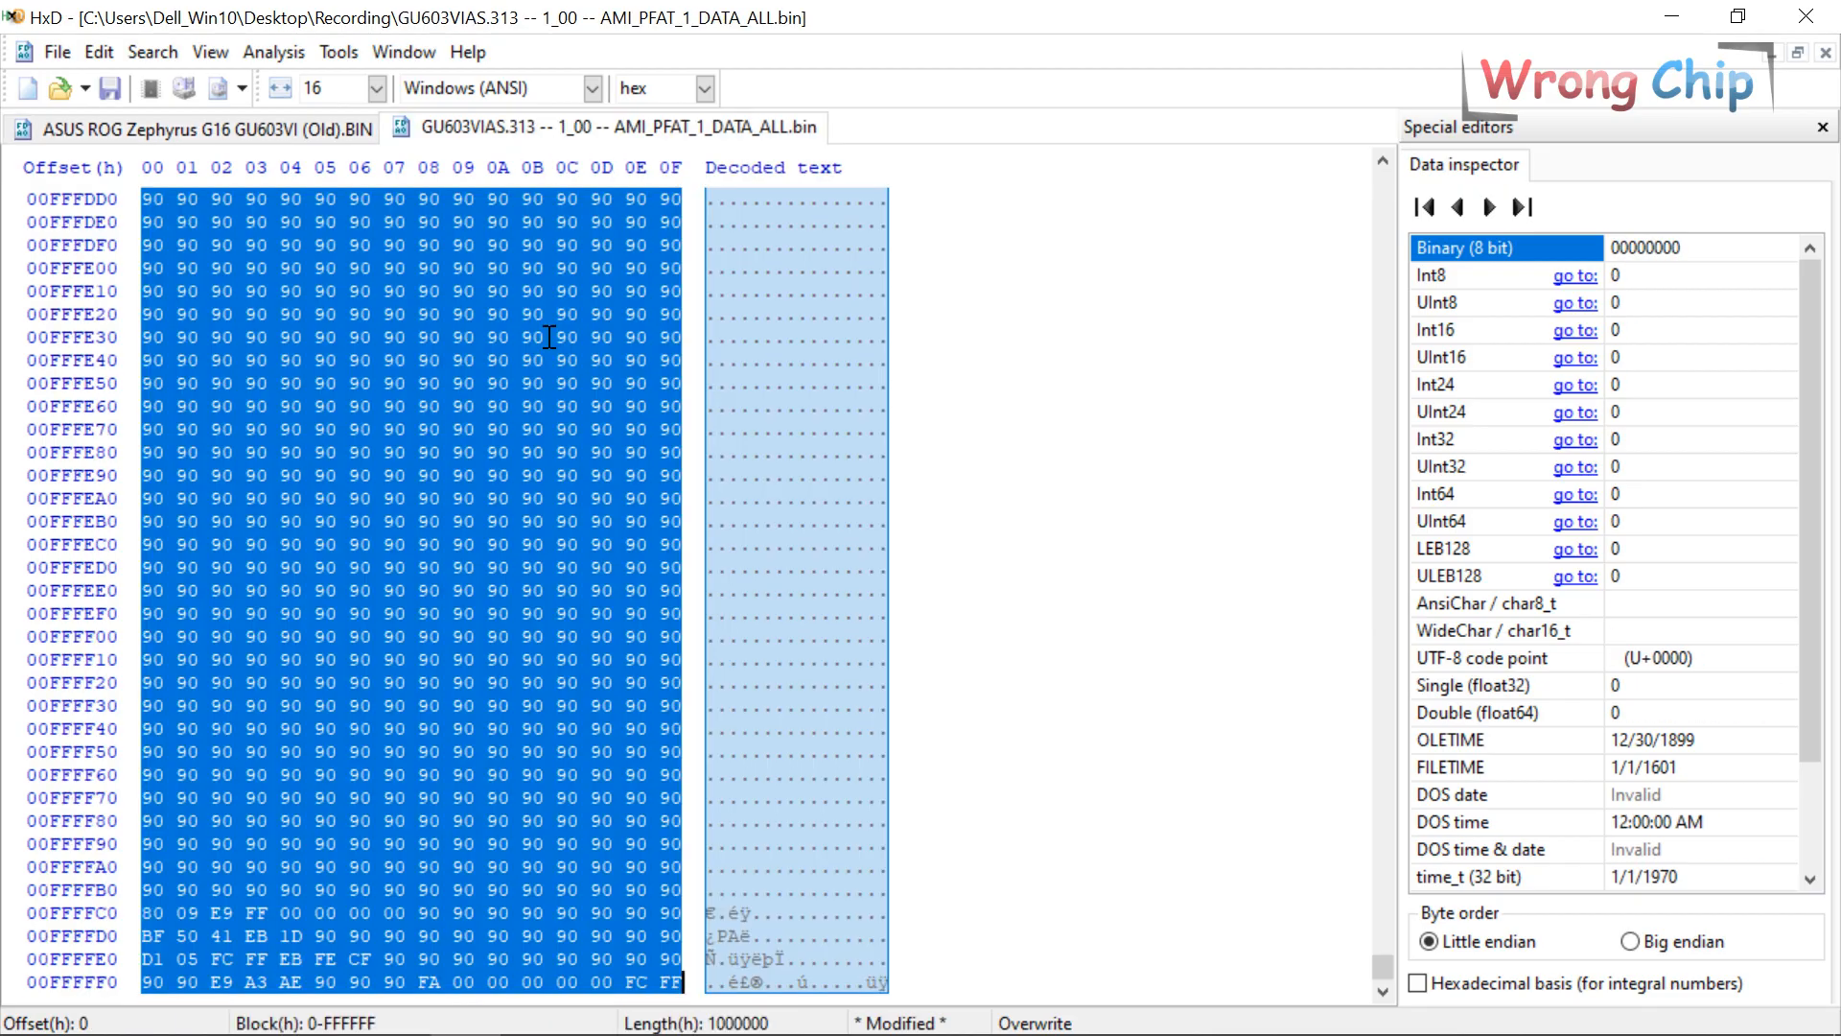
click(273, 126)
right_click(142, 192)
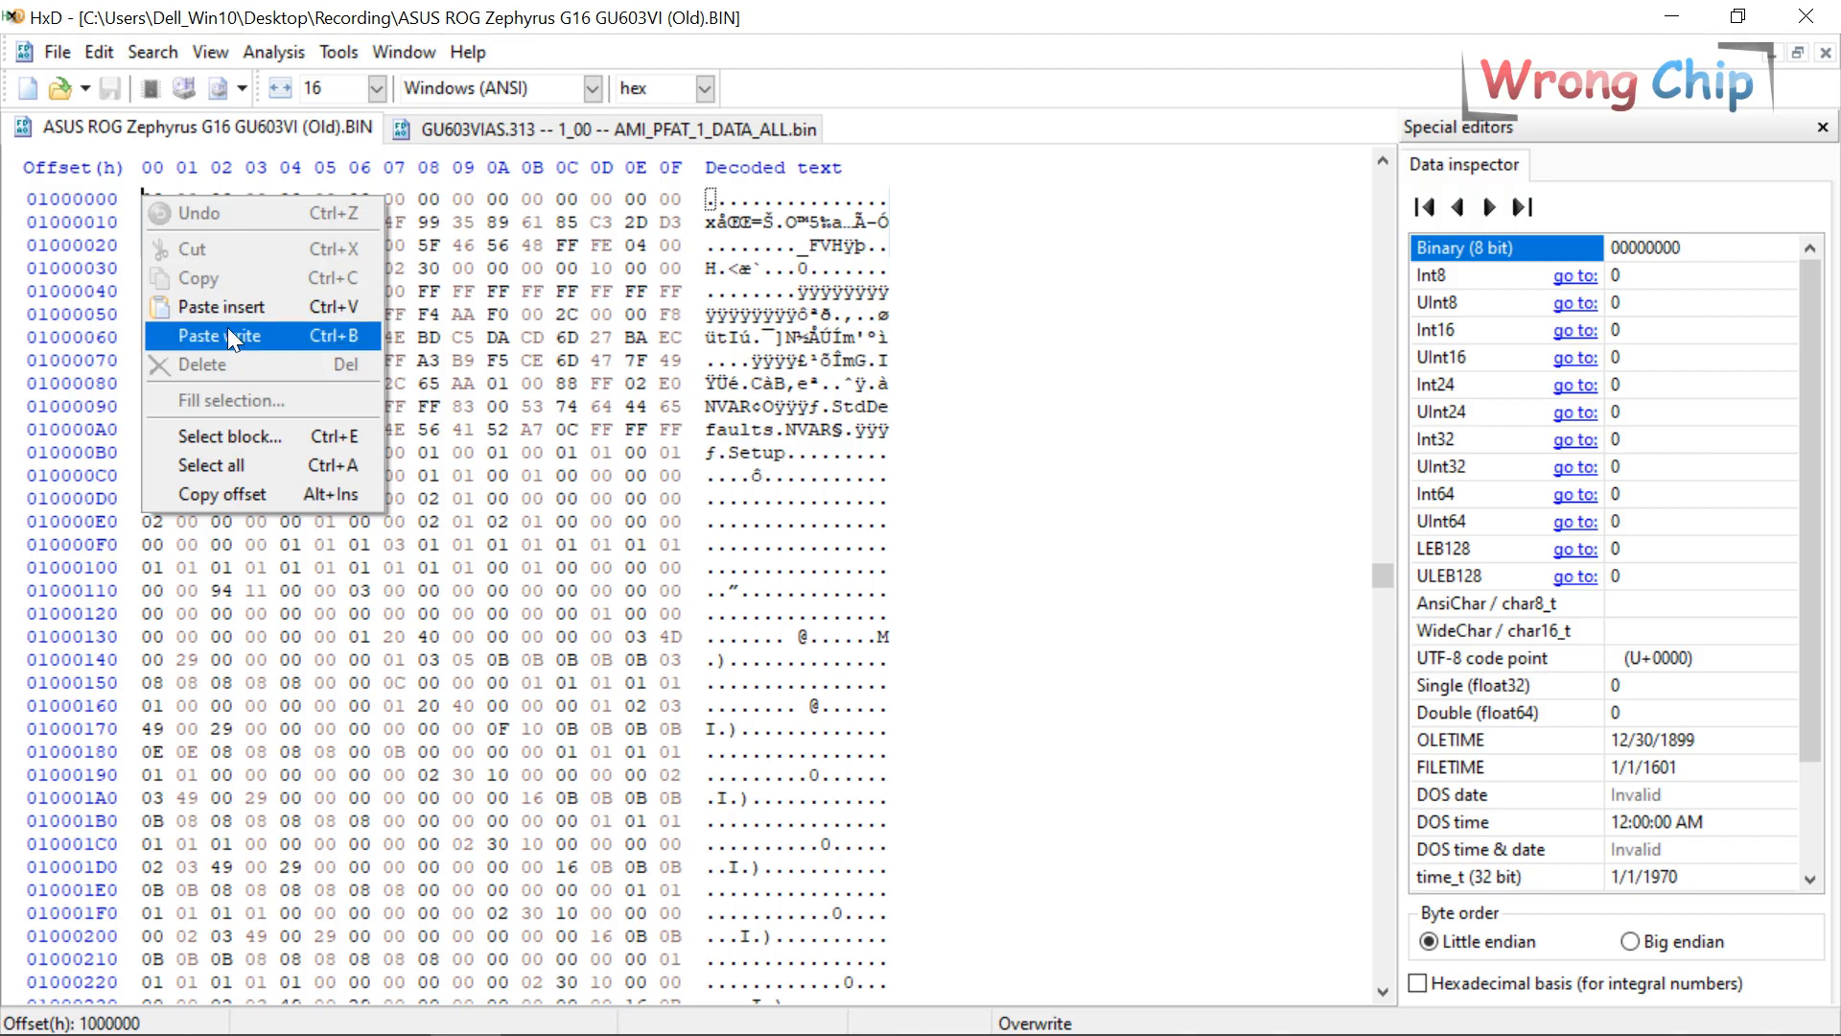
click(259, 332)
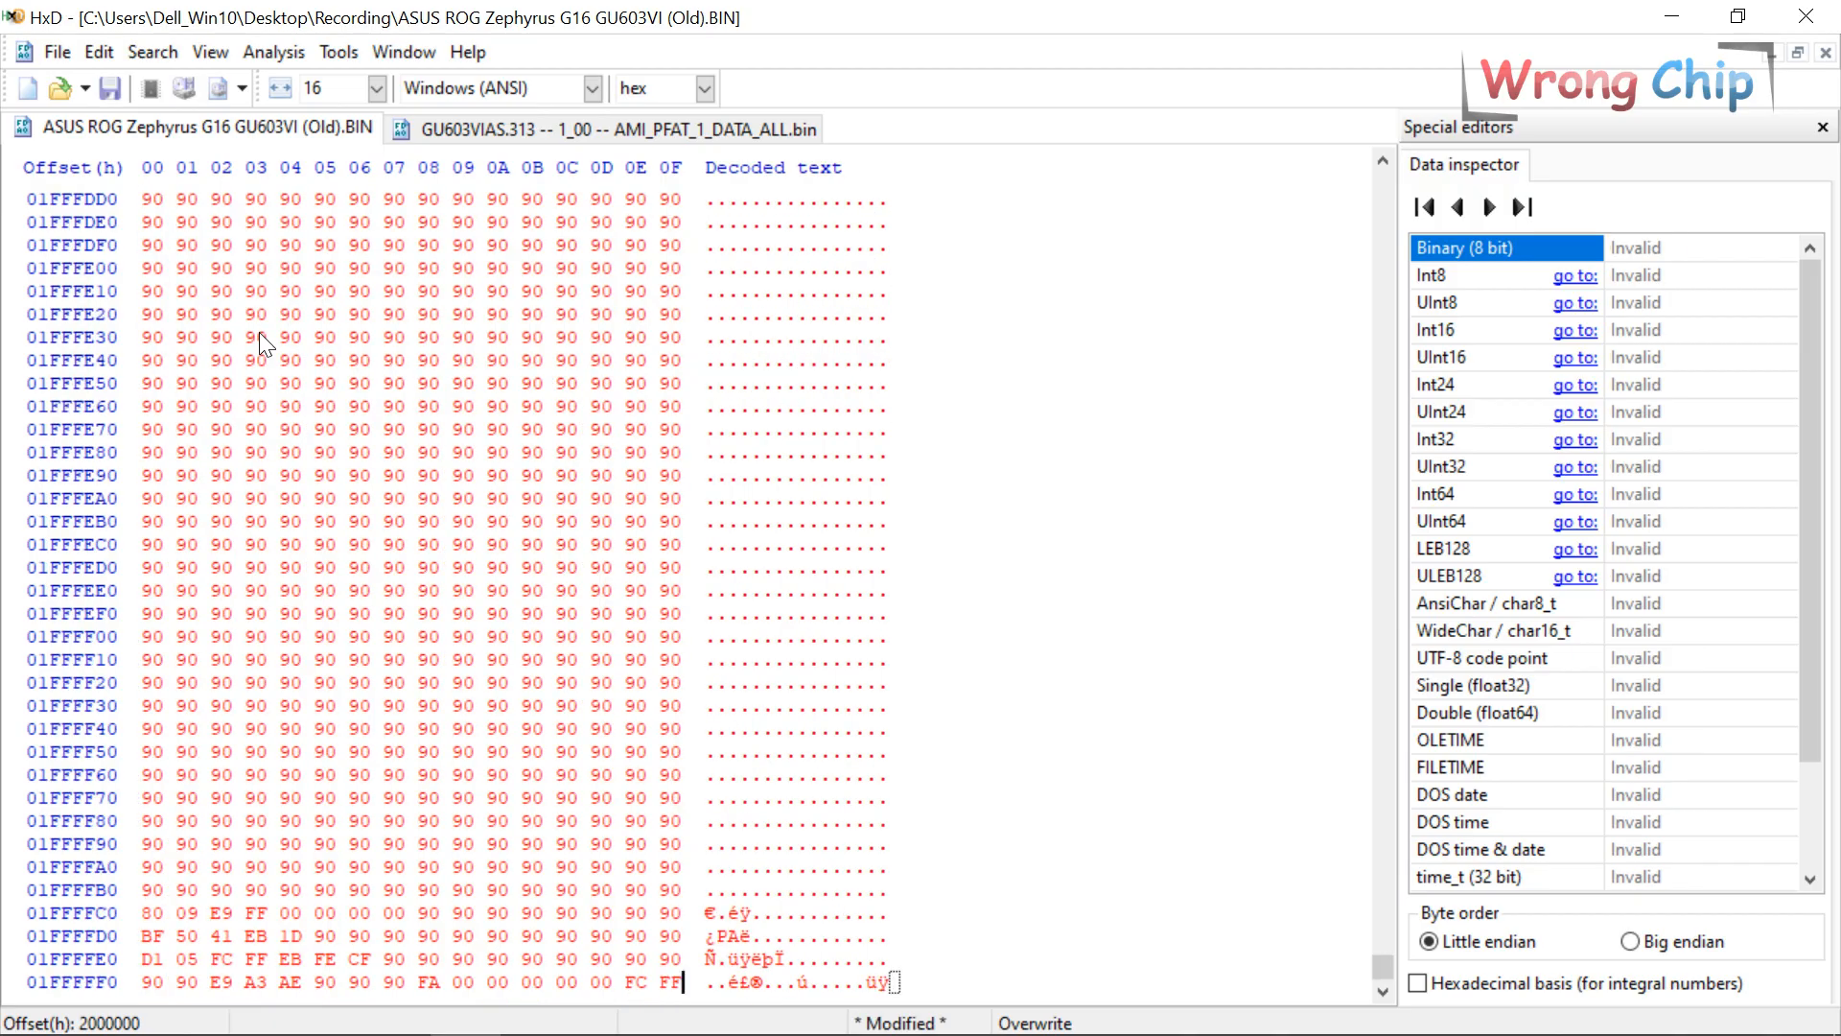
click(58, 52)
Save the patched image as New.bin in the Recording folder.
click(98, 197)
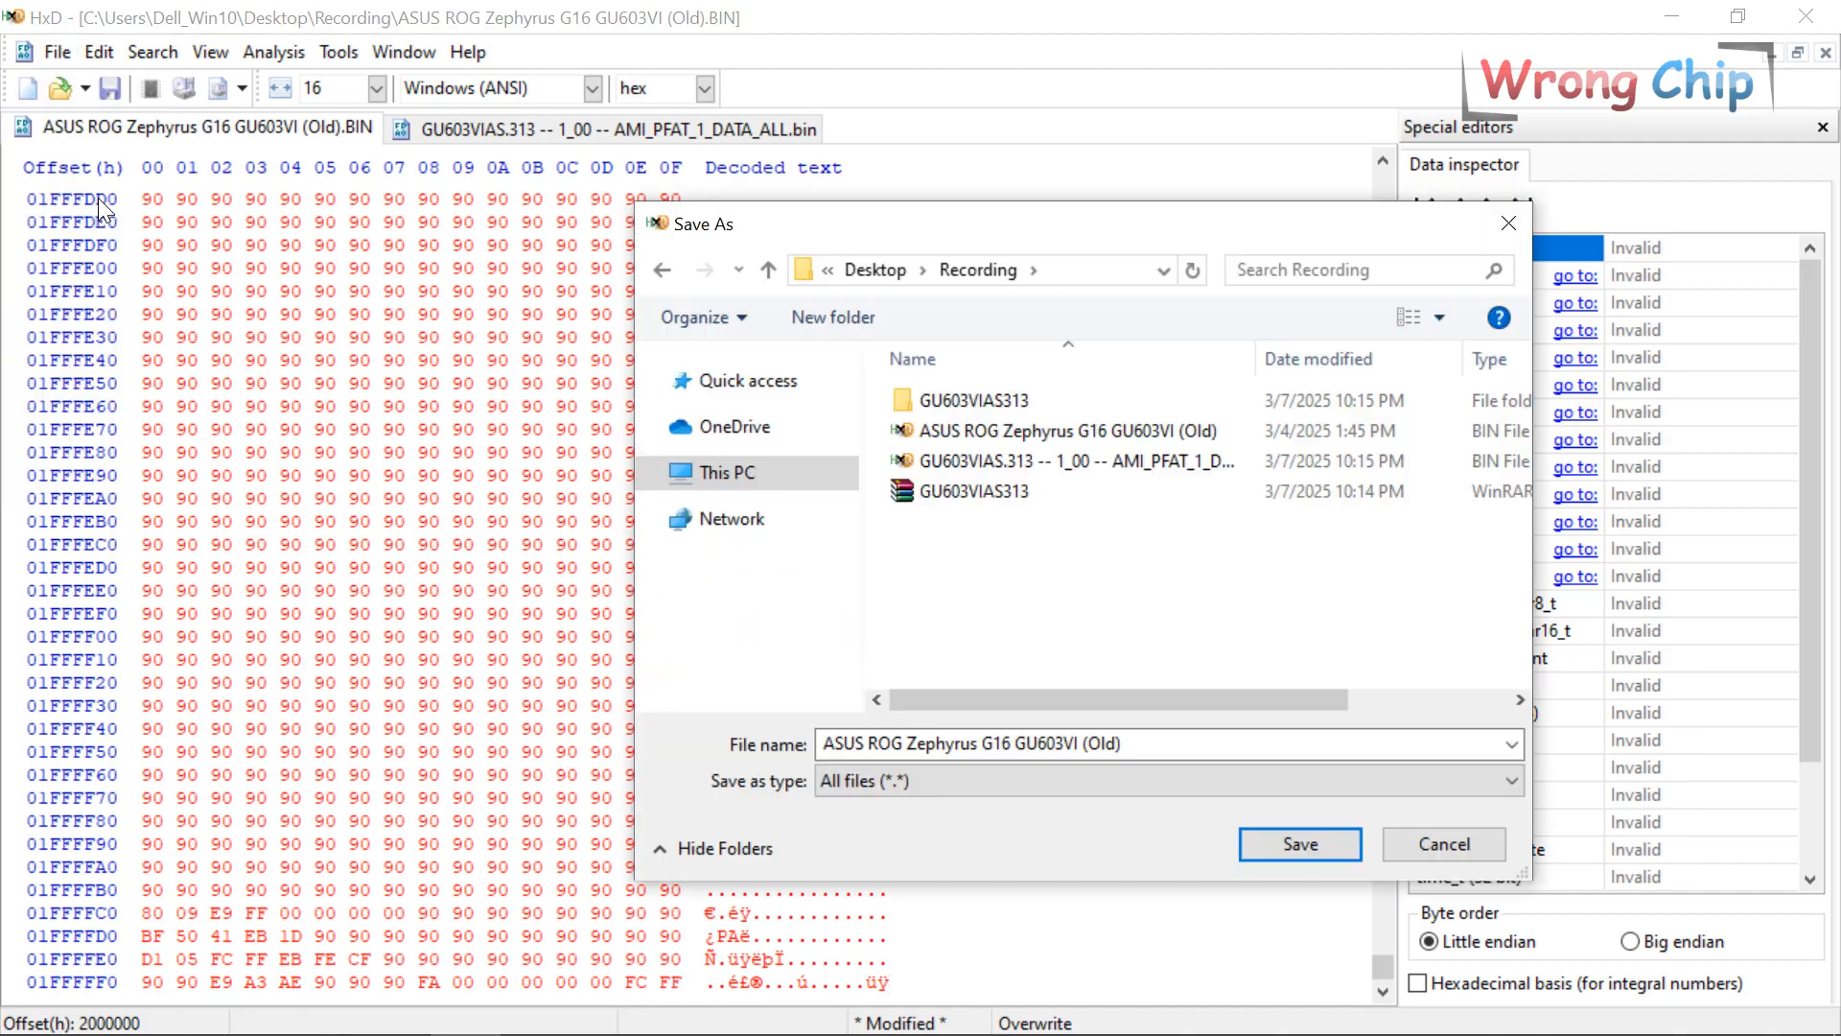
click(1276, 744)
text(New.bin)
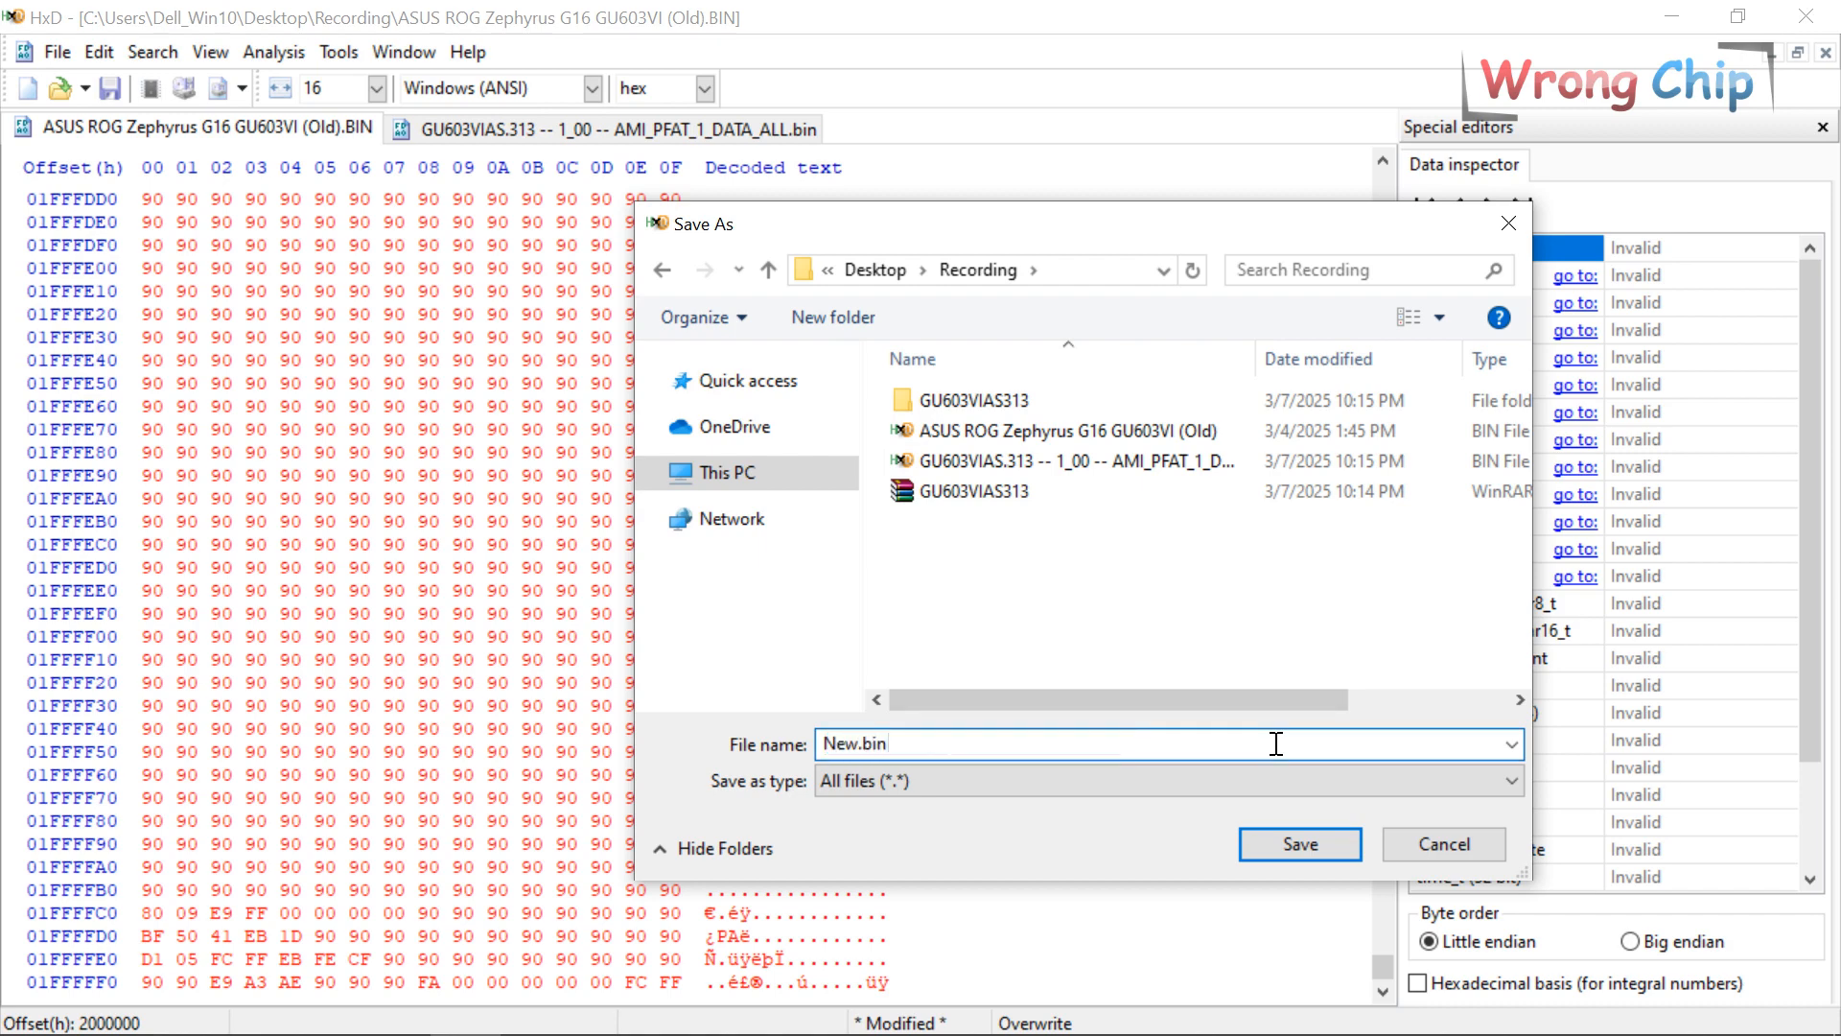
key(Return)
Search New.bin for the serial number as a text string and confirm it isn't found.
key(ctrl+f)
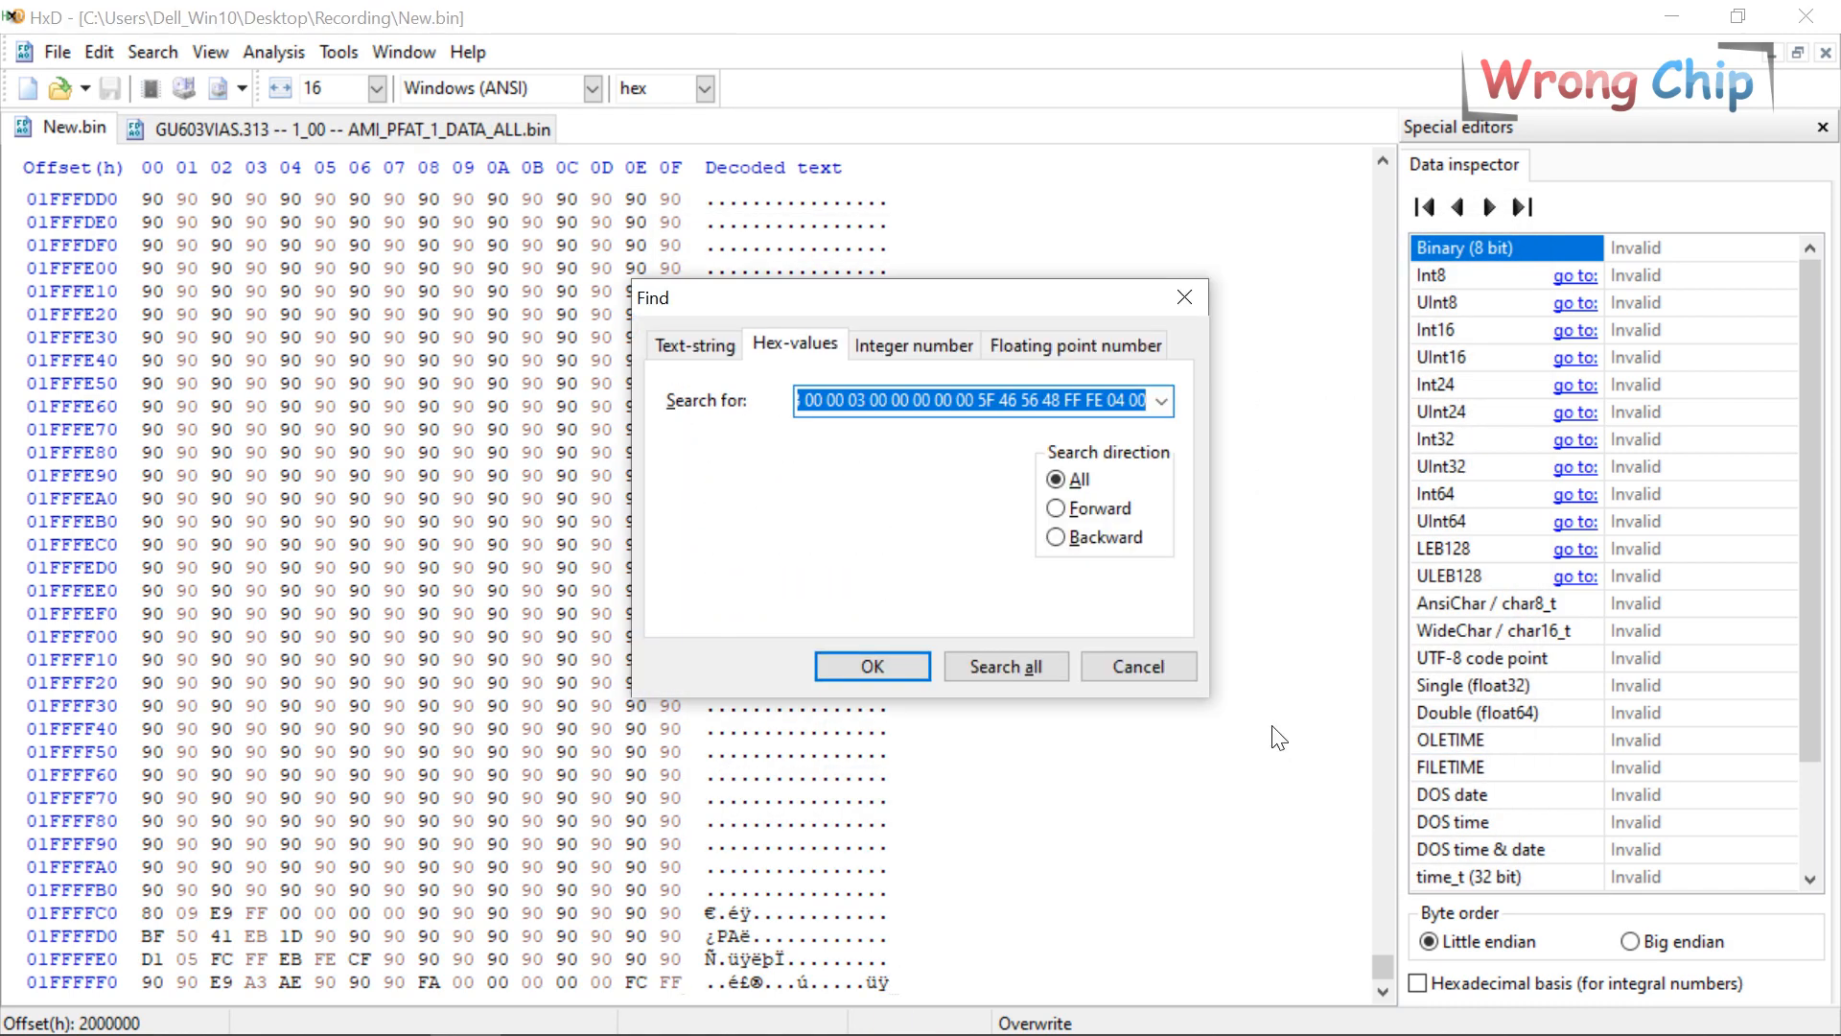
key(ctrl+a)
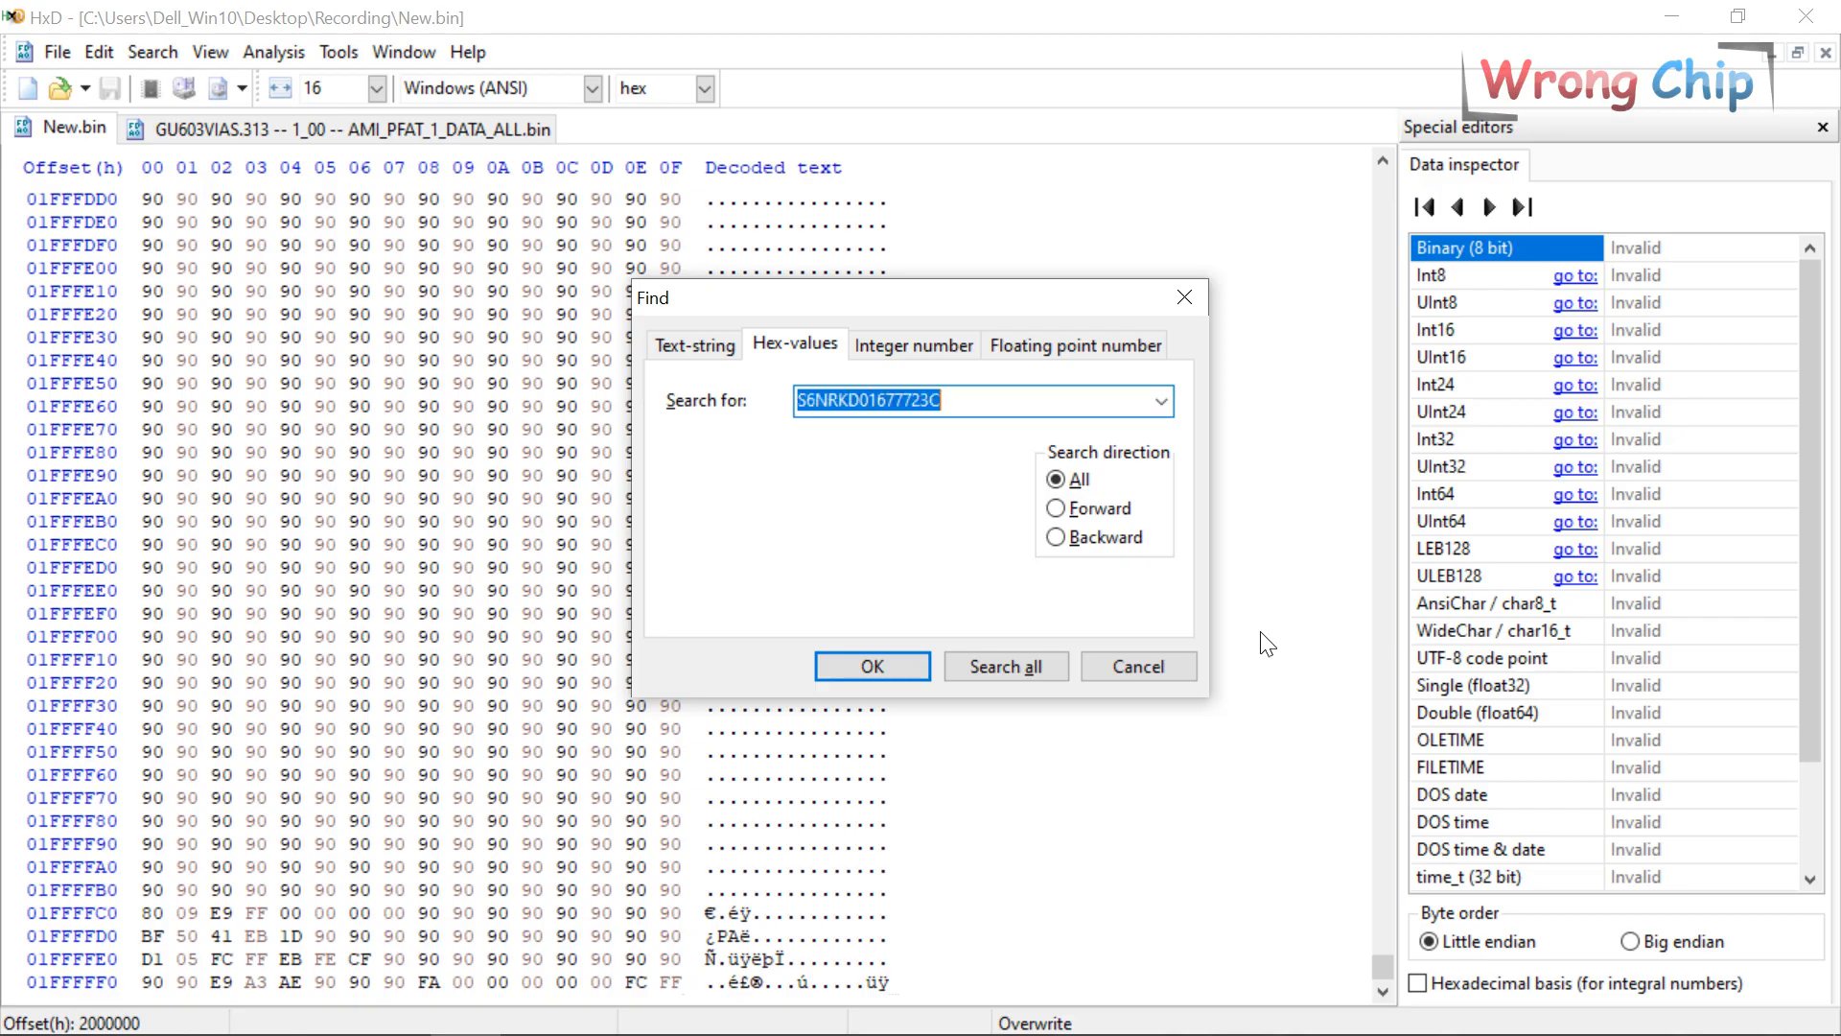
click(704, 343)
click(908, 659)
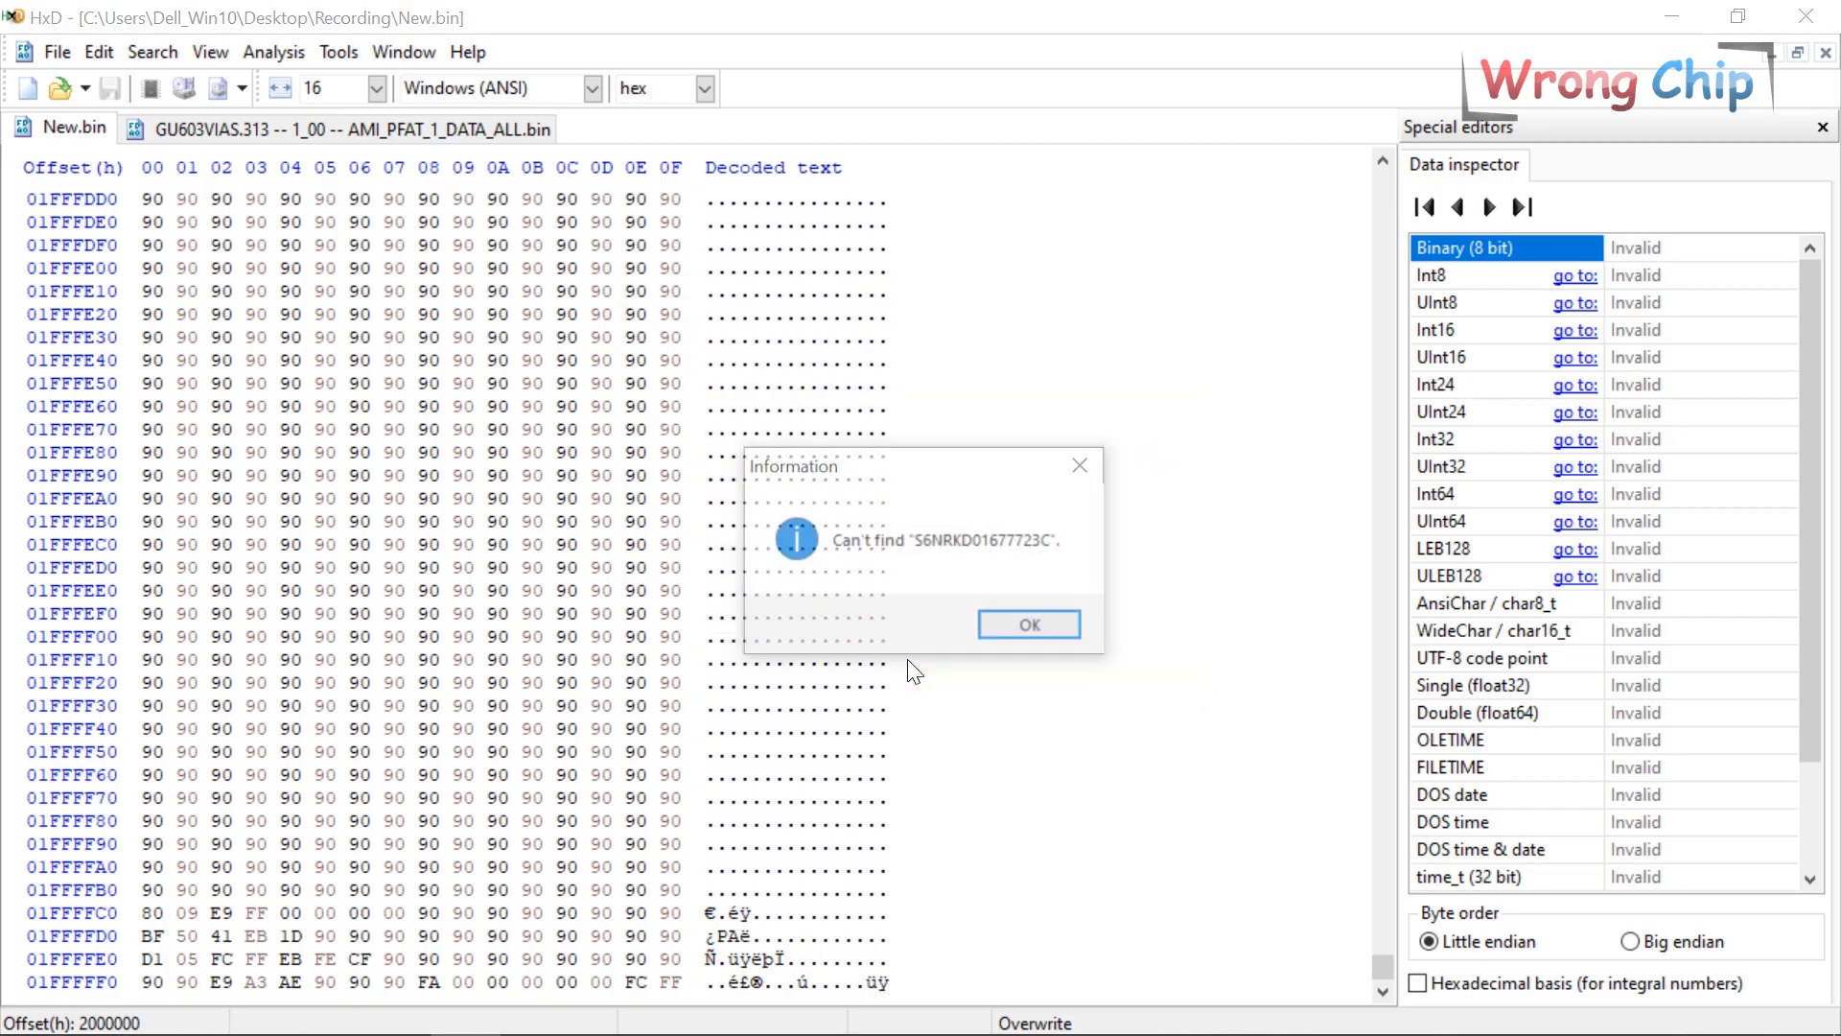
click(1032, 625)
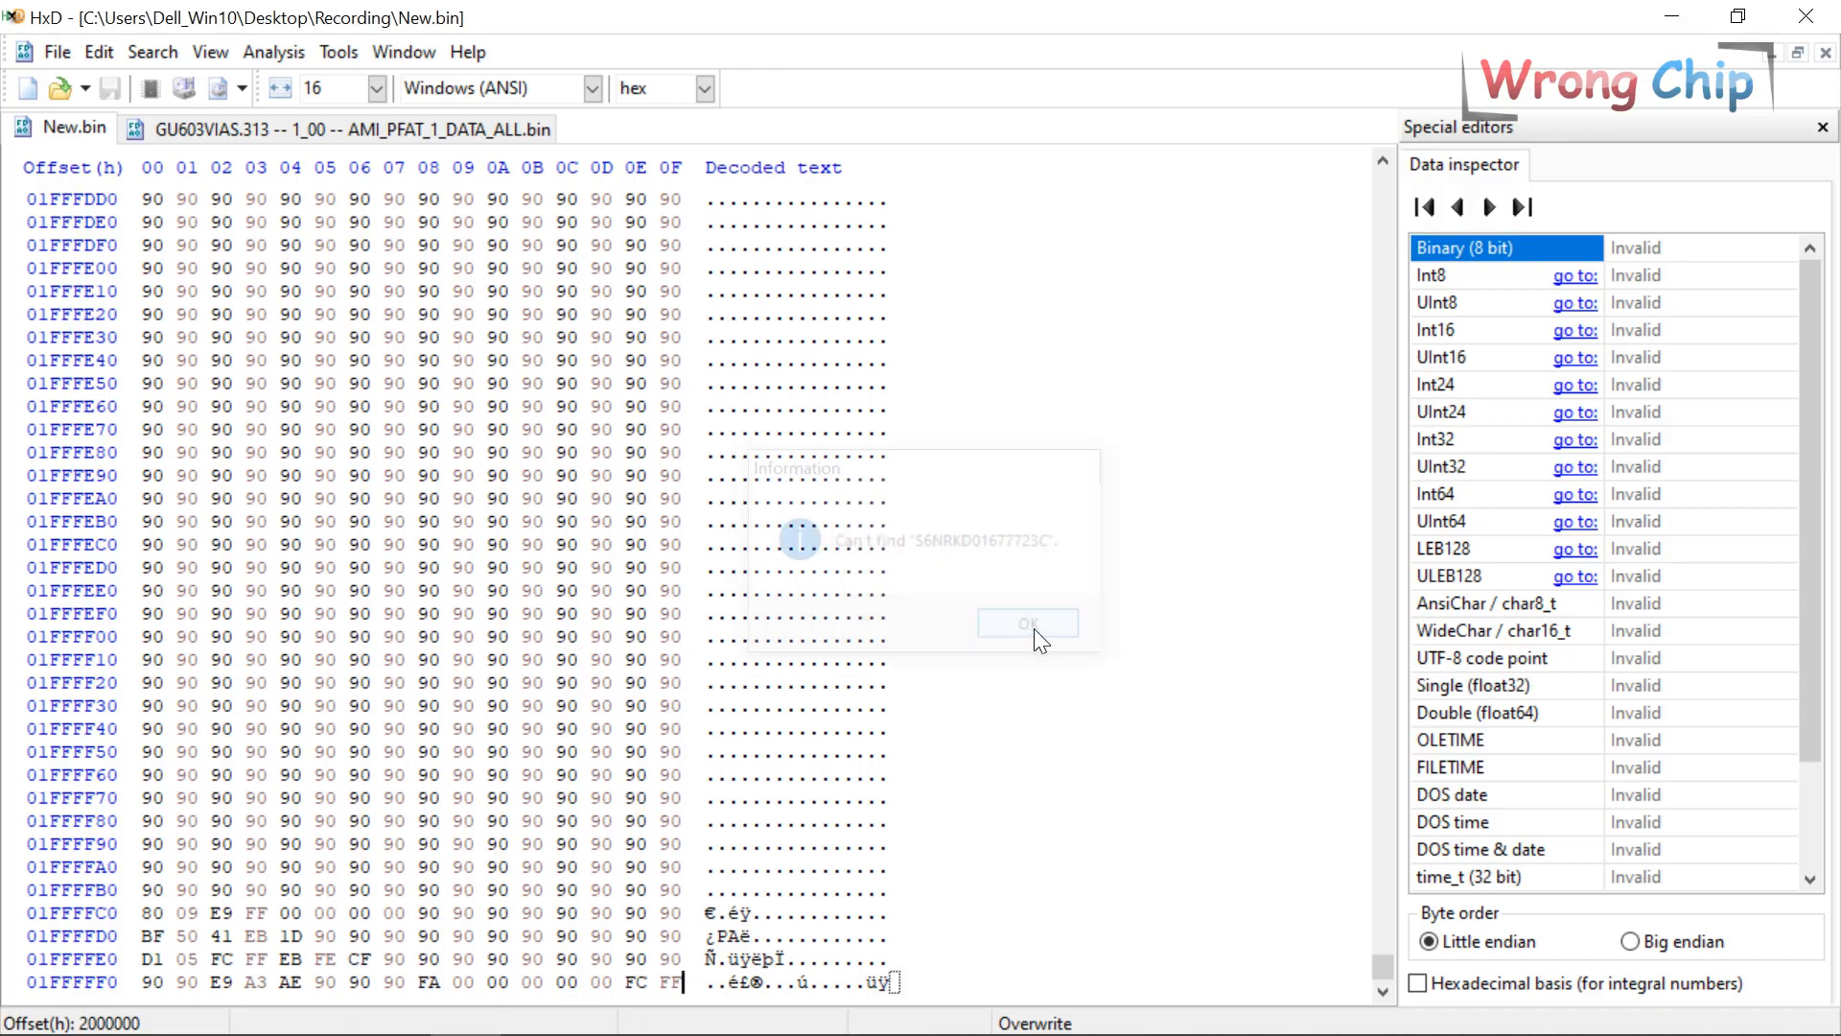
Close the GU603VIAS.313 PFAT data file without saving its changes.
right_click(407, 136)
click(419, 149)
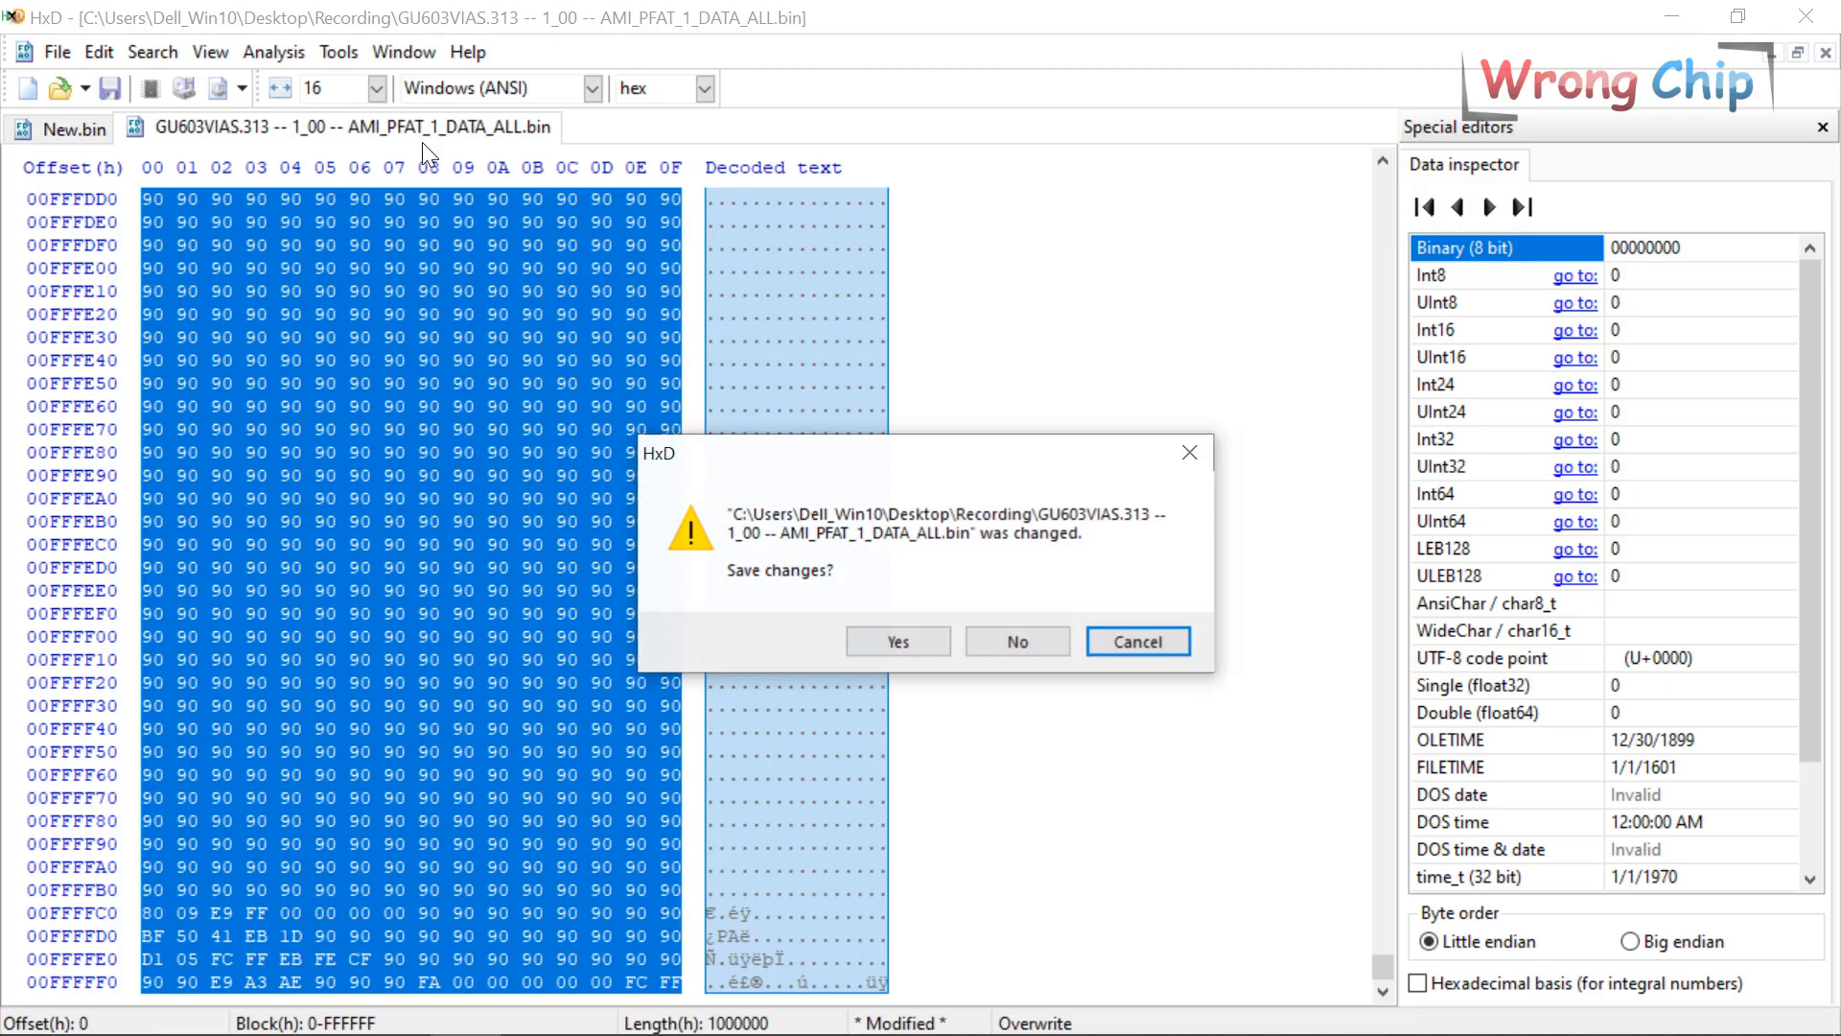
click(1032, 640)
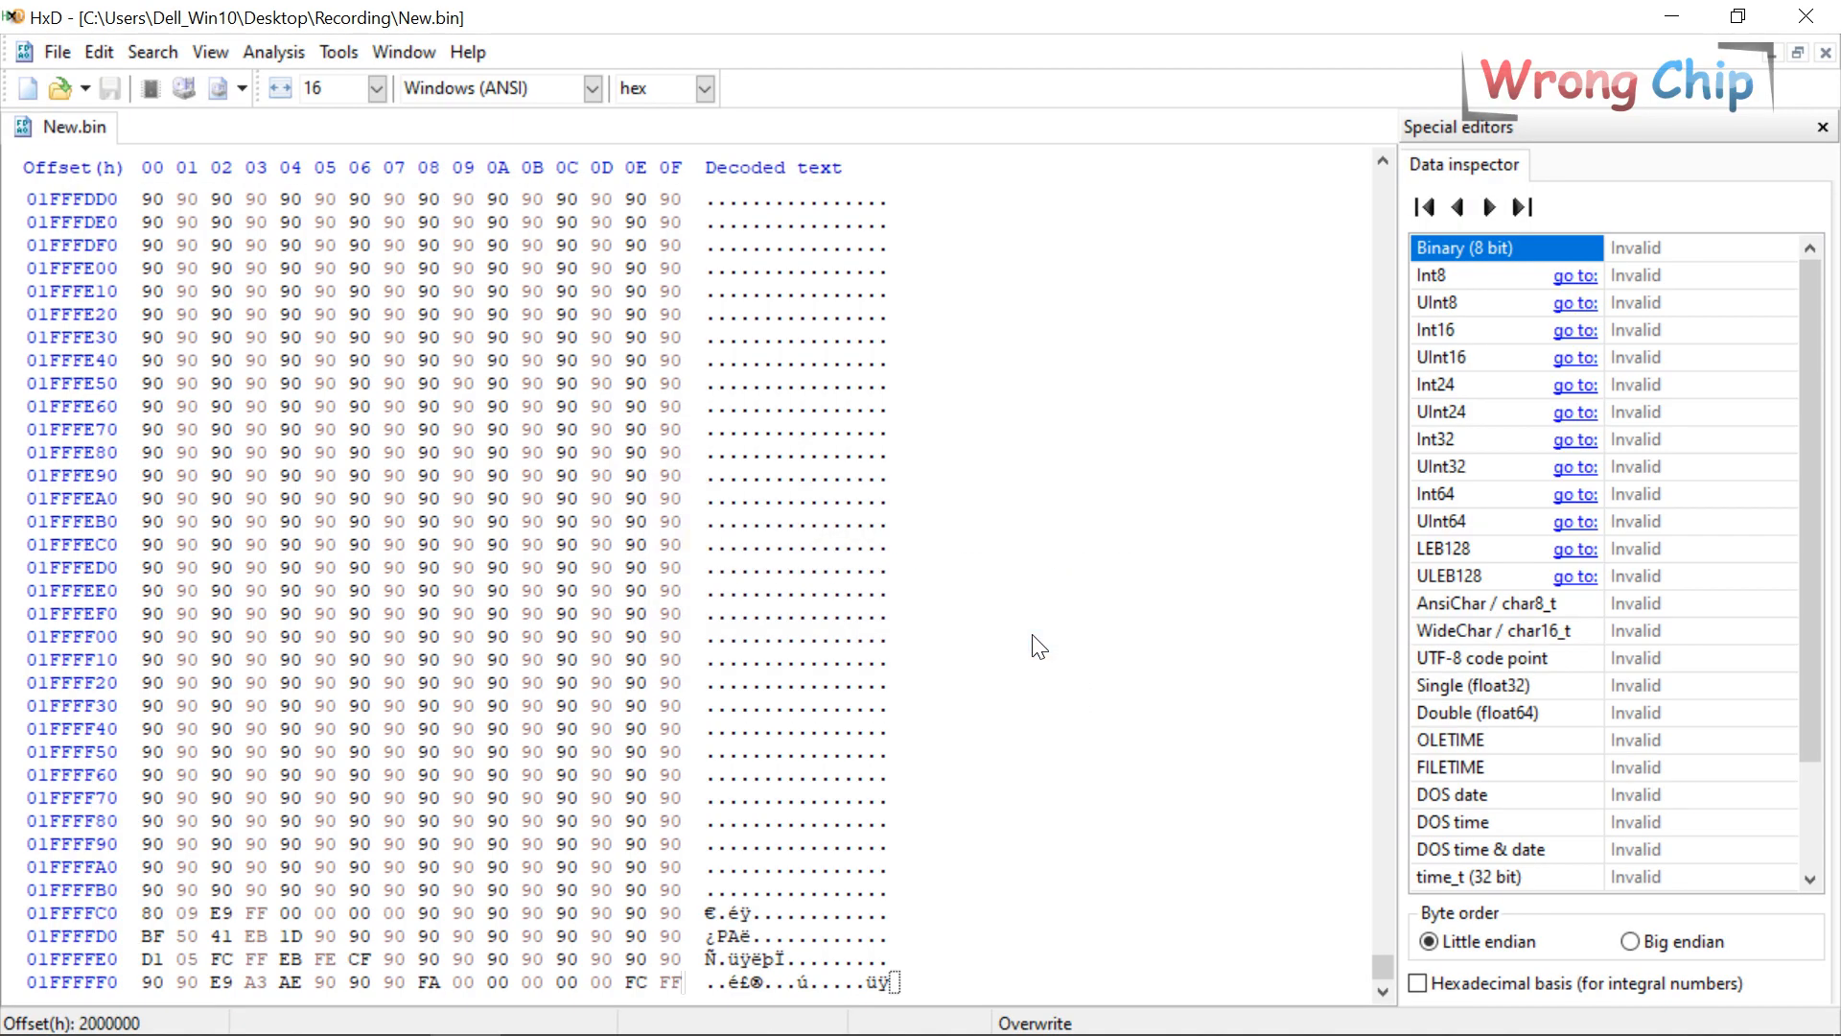
Open the ASUS ROG Zephyrus G16 GU603VI (Old) BIN and find its serial number at 0100B849.
click(177, 1007)
click(563, 532)
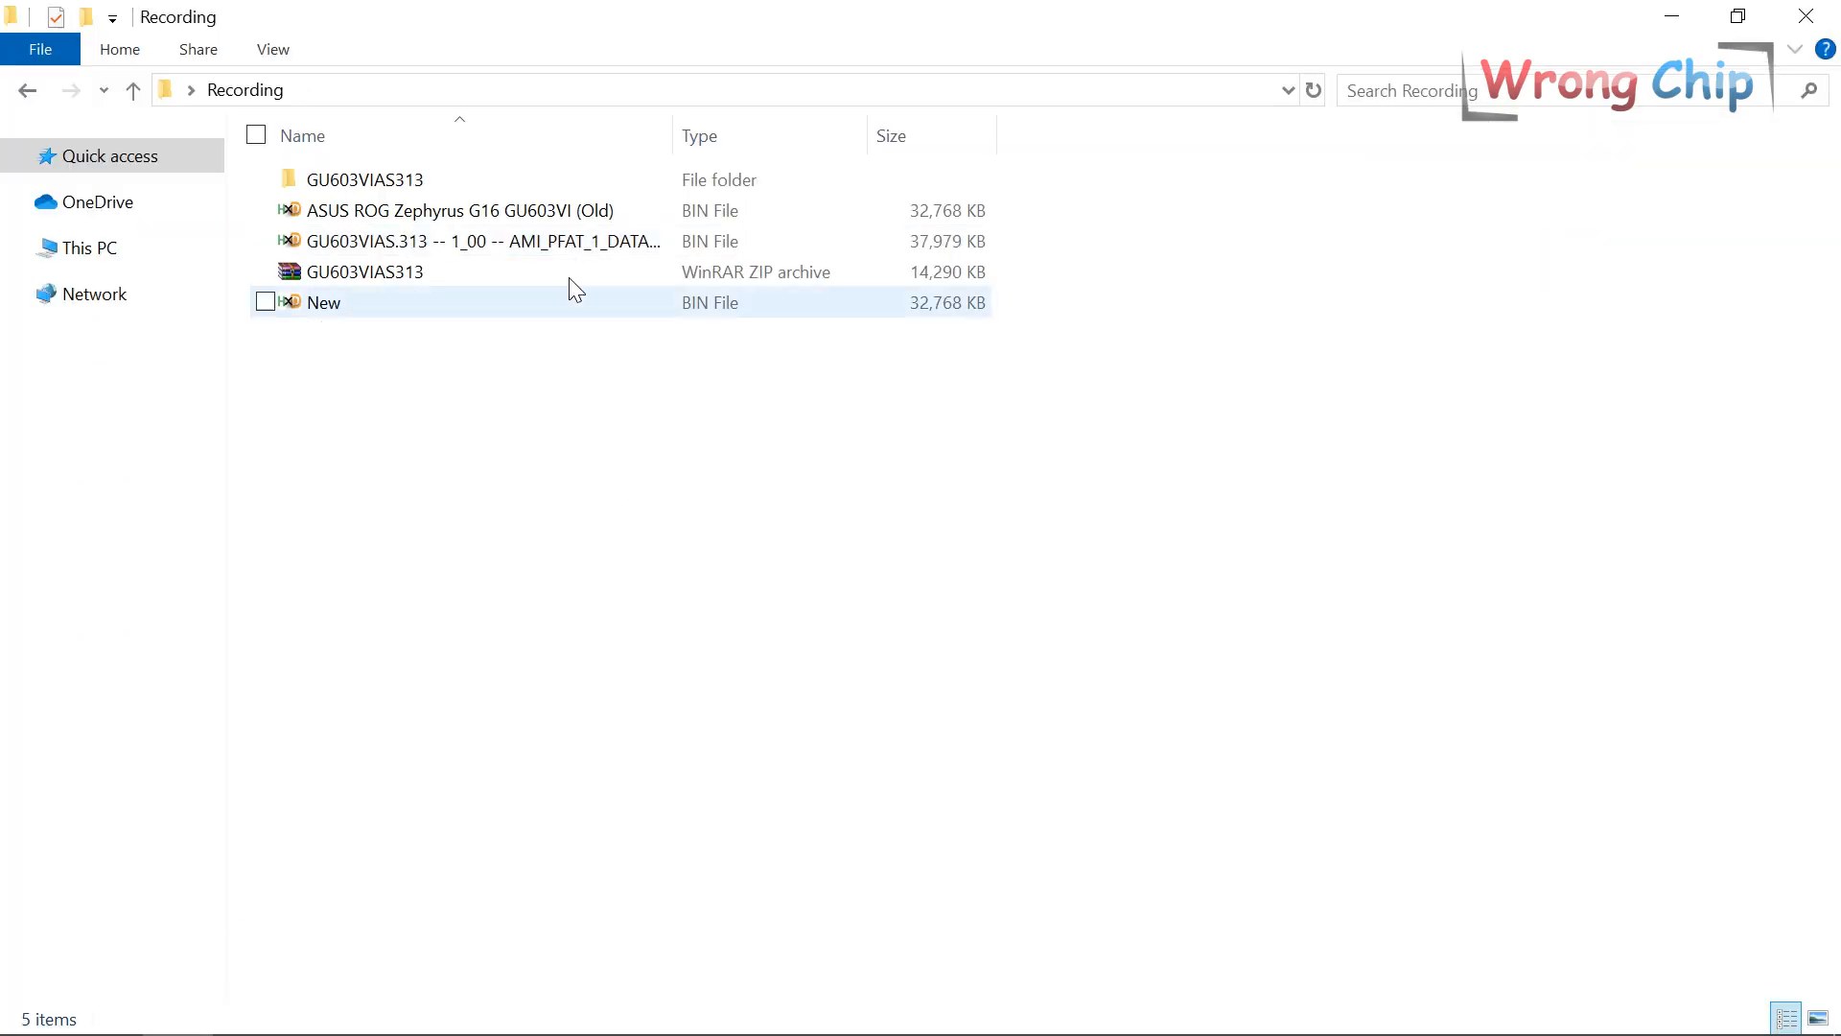
double_click(543, 219)
key(ctrl+f)
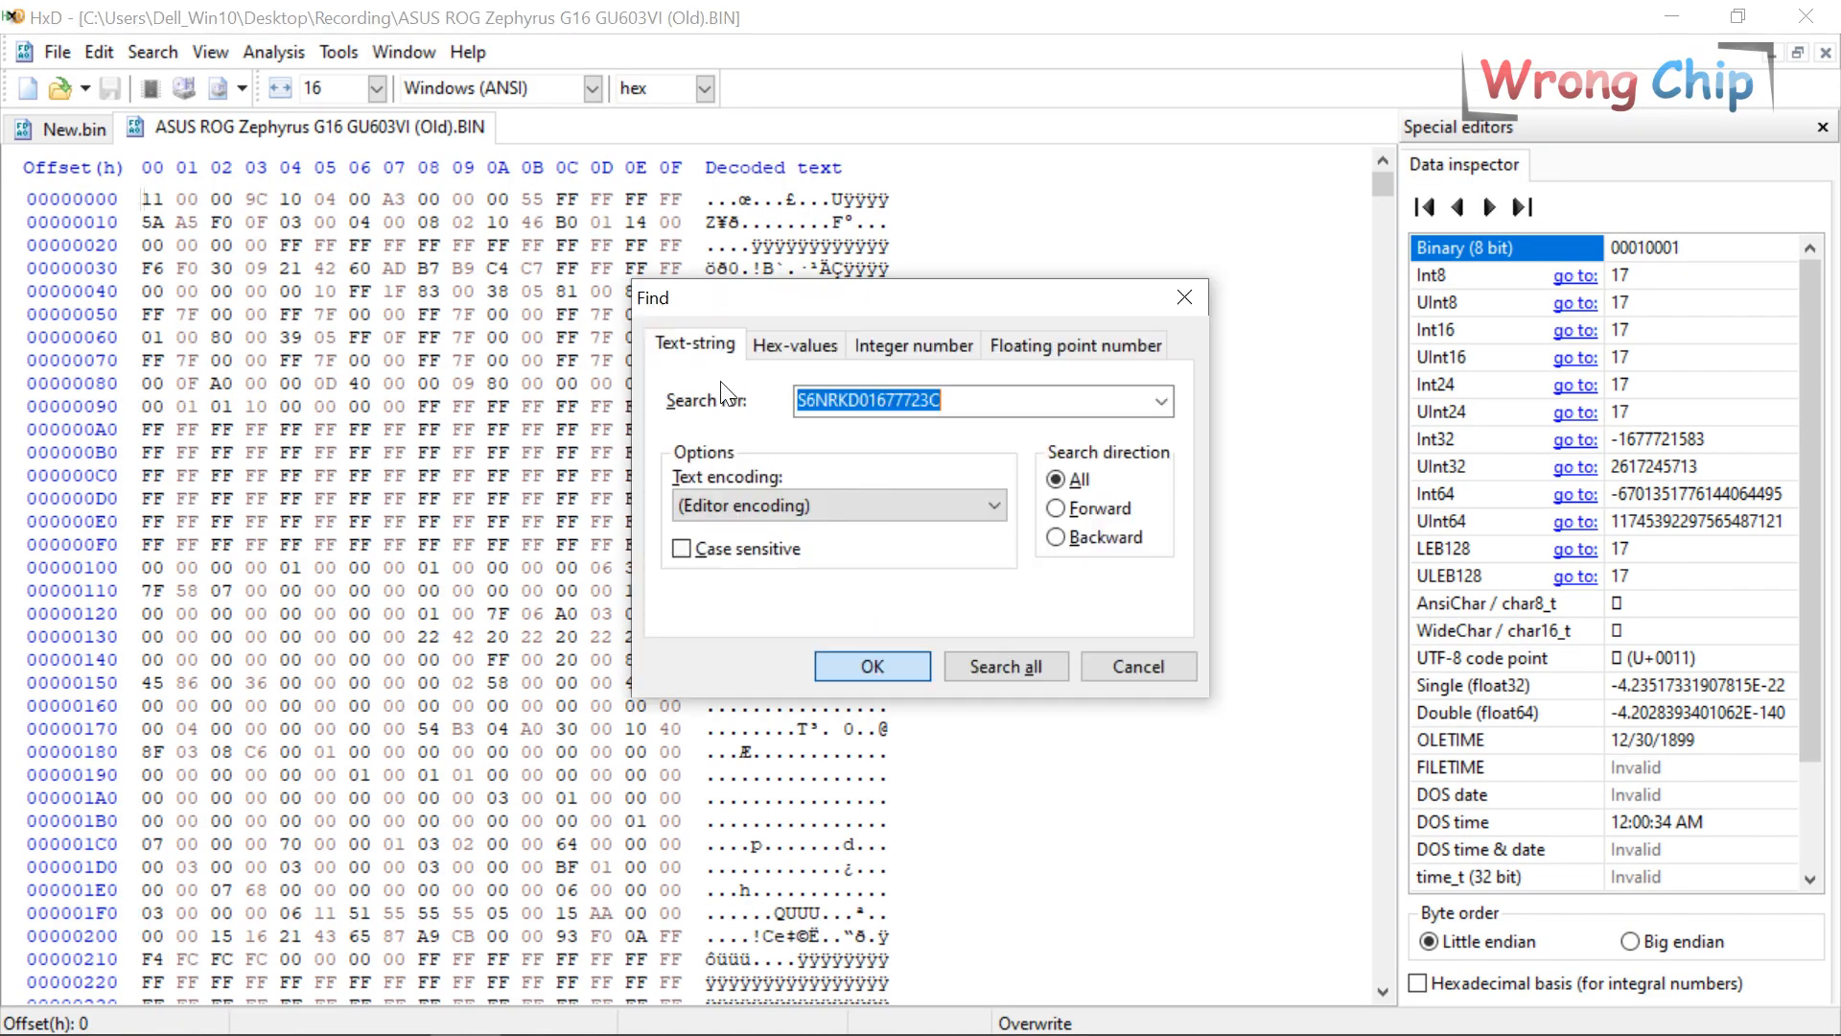
click(869, 663)
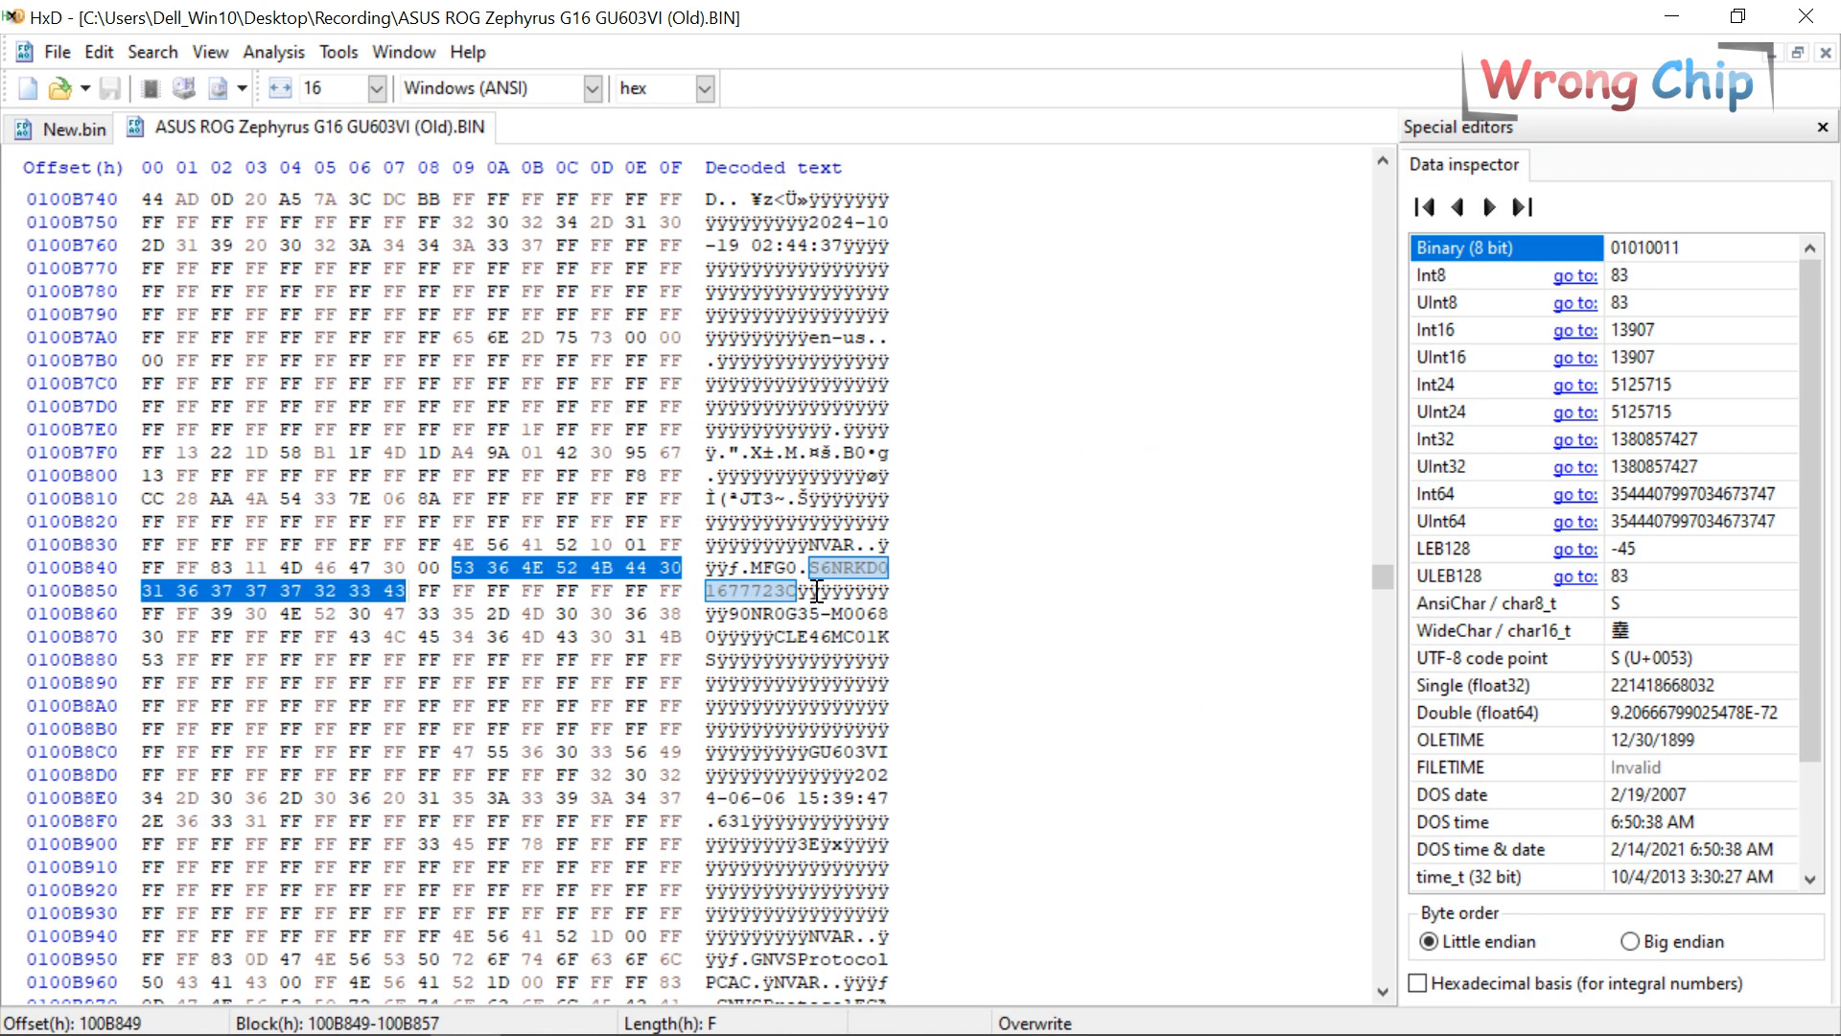
Repeat the serial number search in New.bin, confirming no match, then return to the Old image.
click(82, 135)
key(ctrl+f)
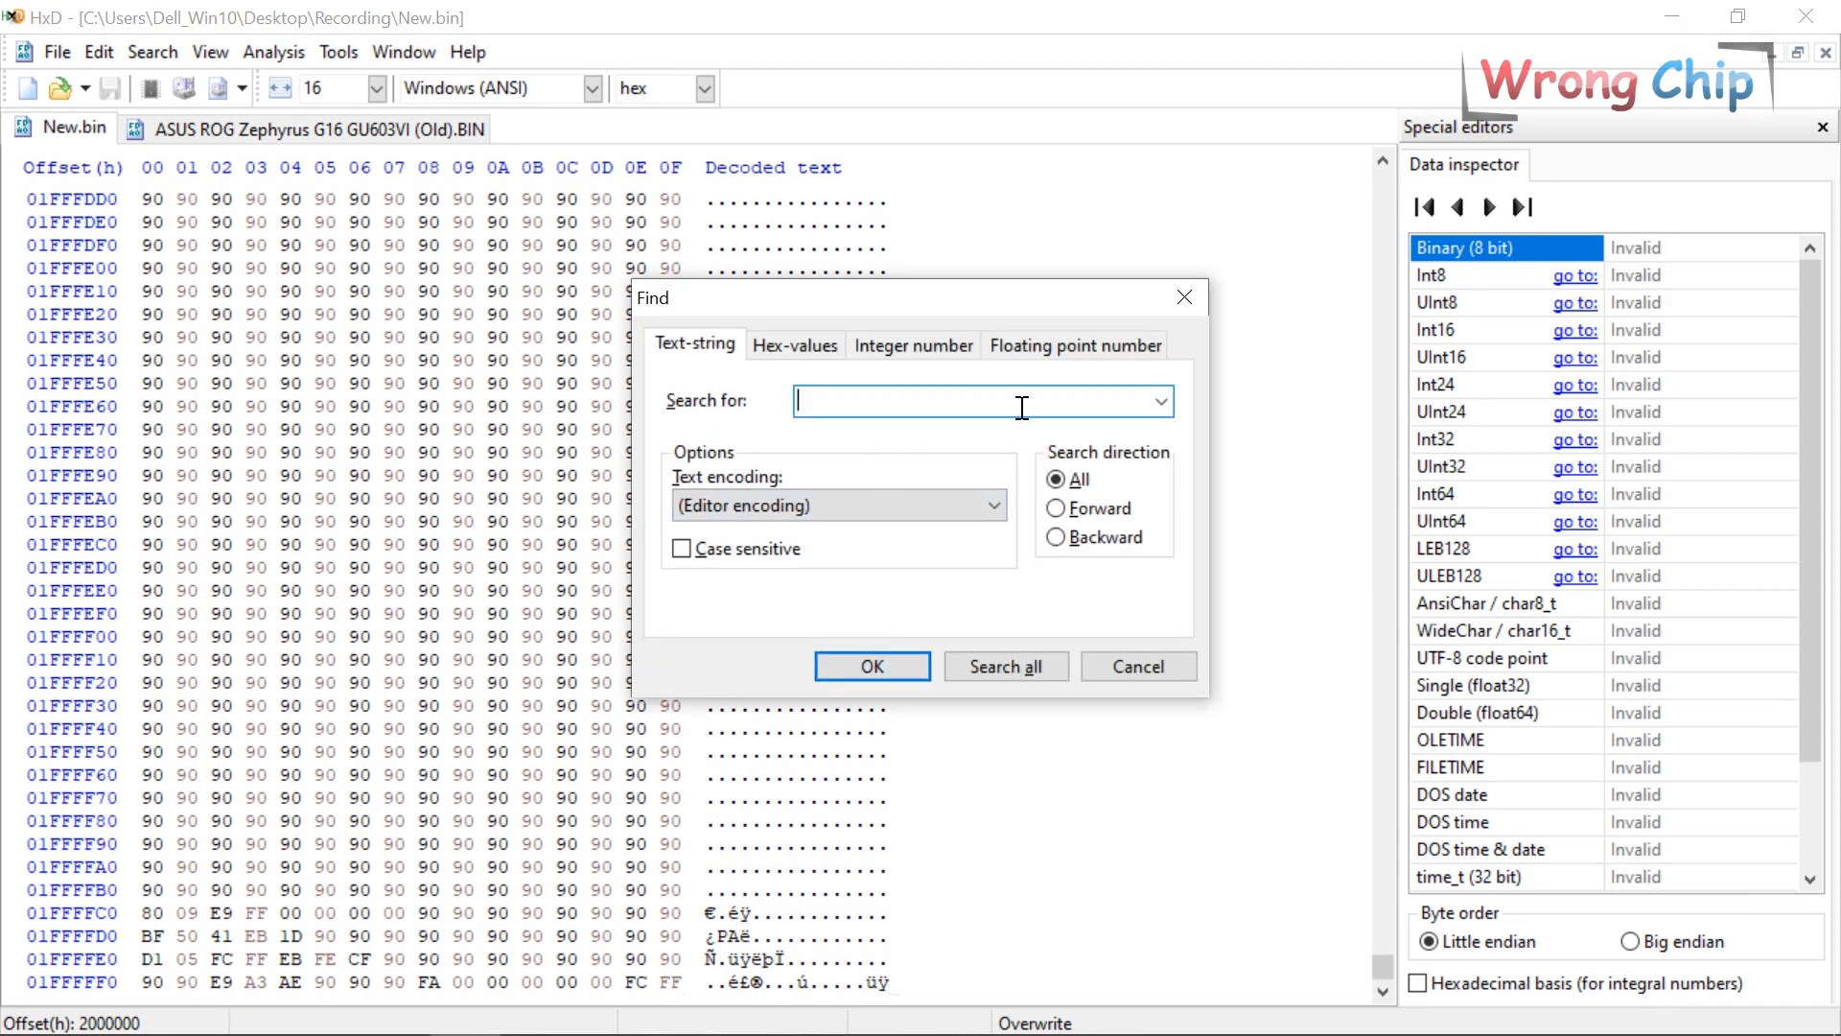
key(Down)
key(Return)
click(1033, 625)
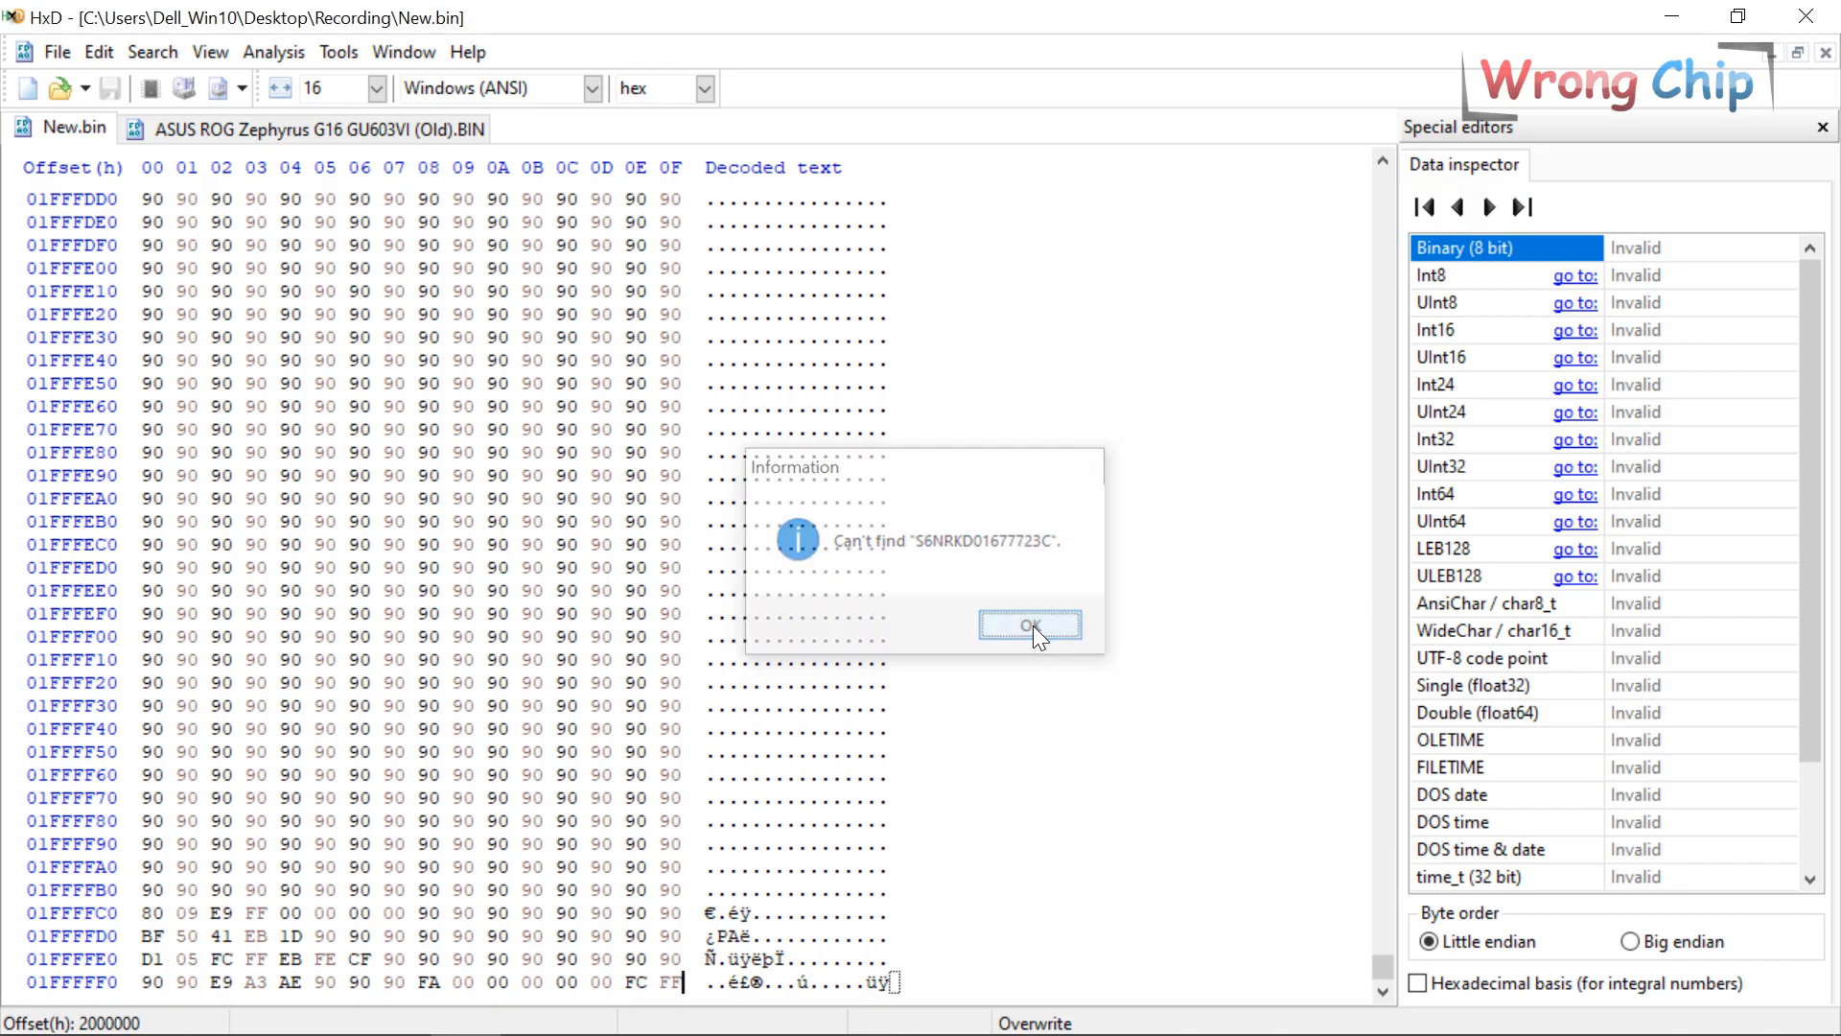
click(224, 130)
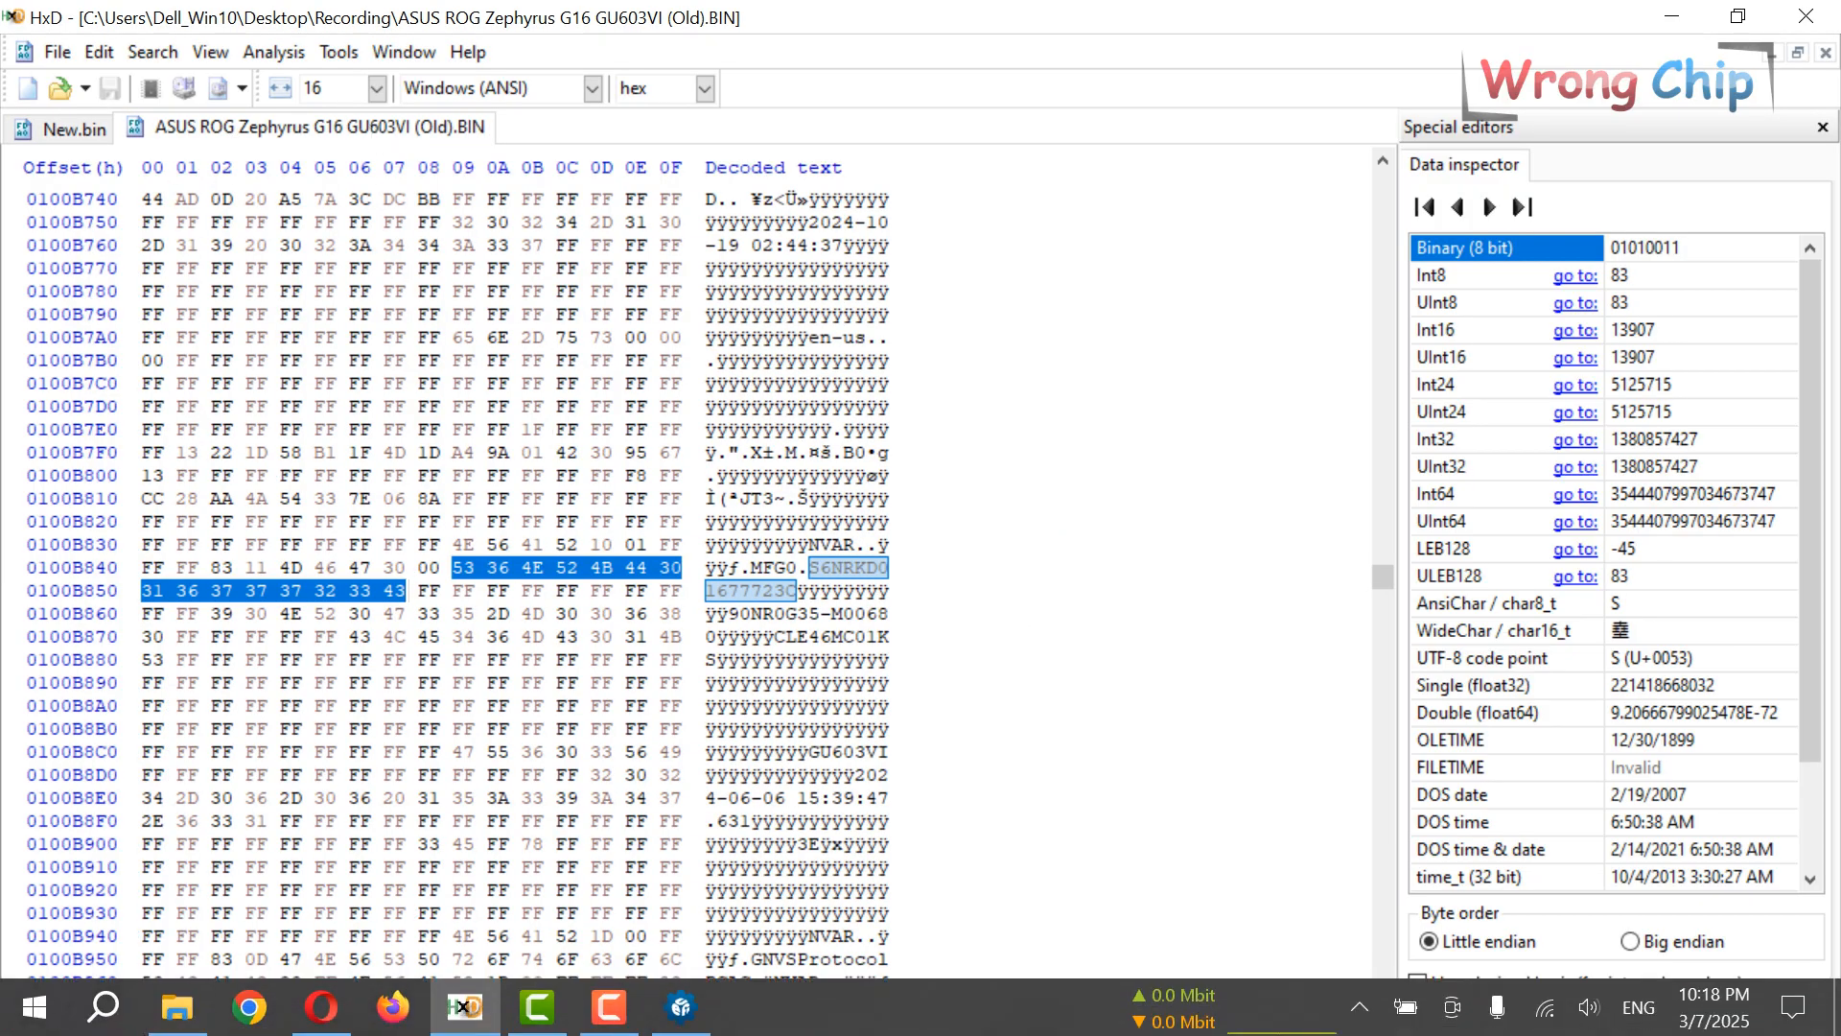
click(177, 1015)
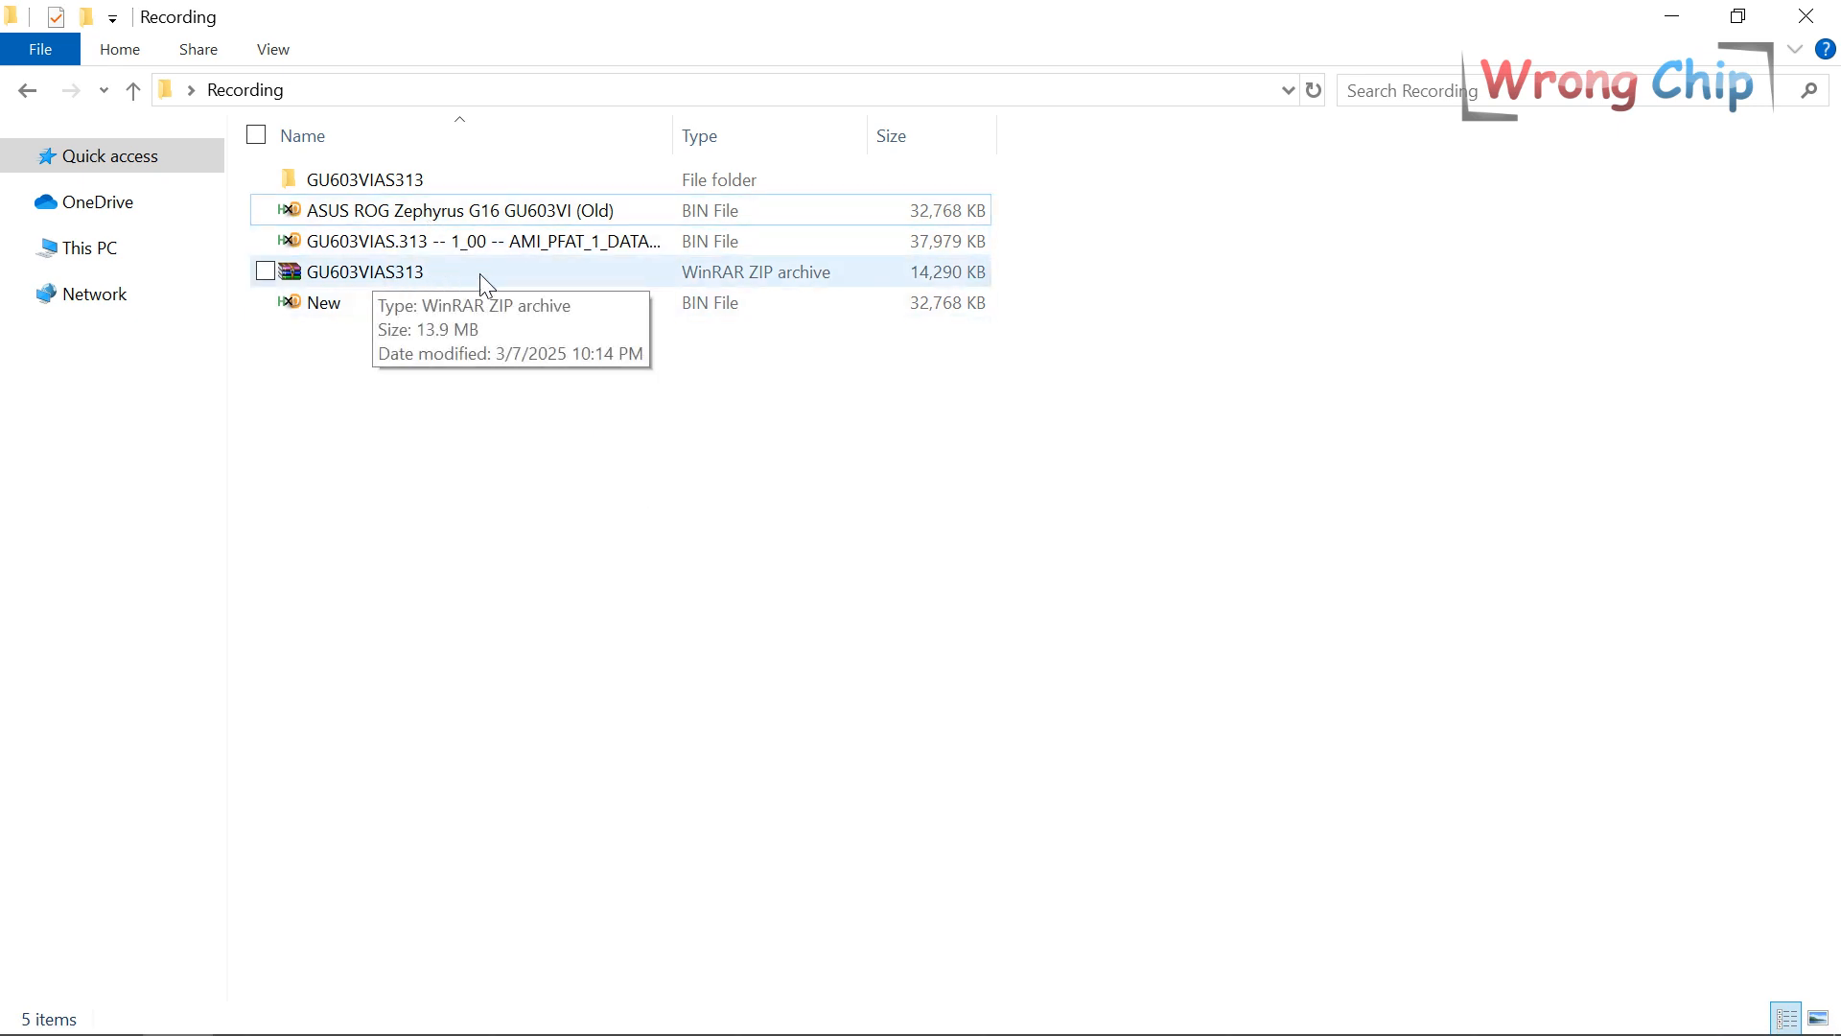
Load the Old BIN image into UEFITool and clear the parse messages.
drag(412, 212, 288, 339)
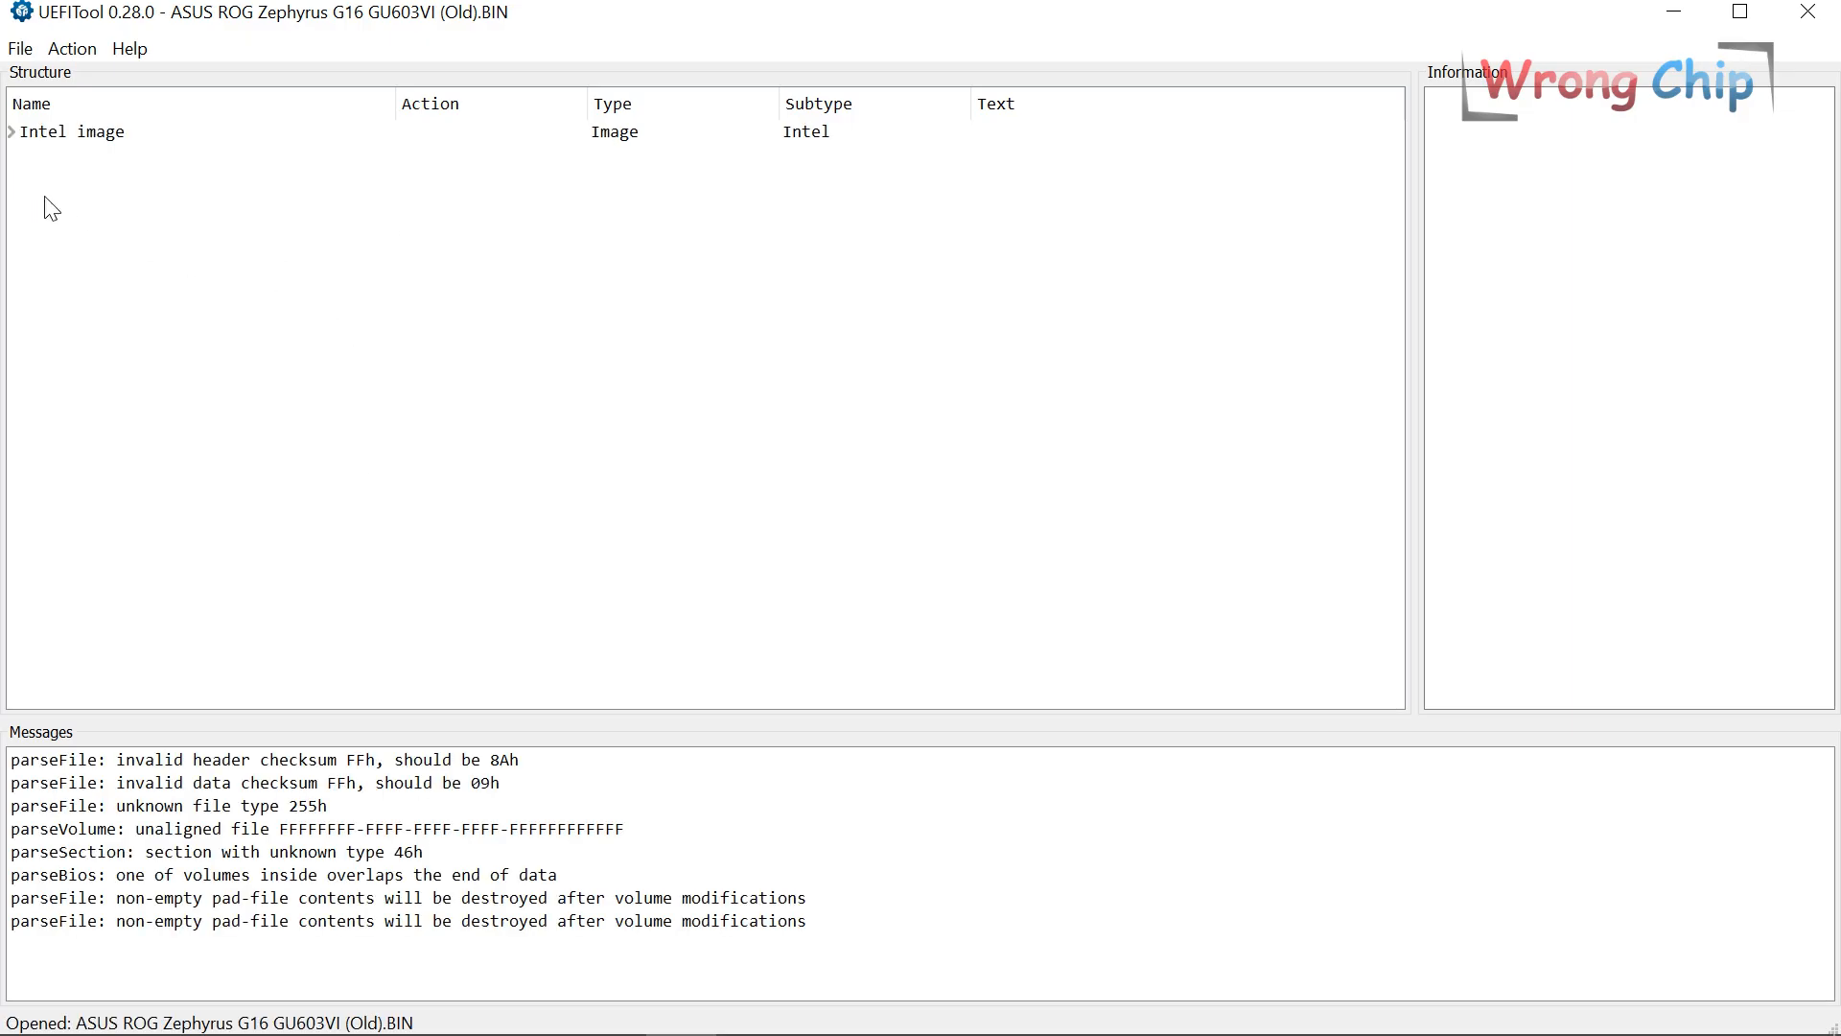
right_click(522, 850)
click(566, 928)
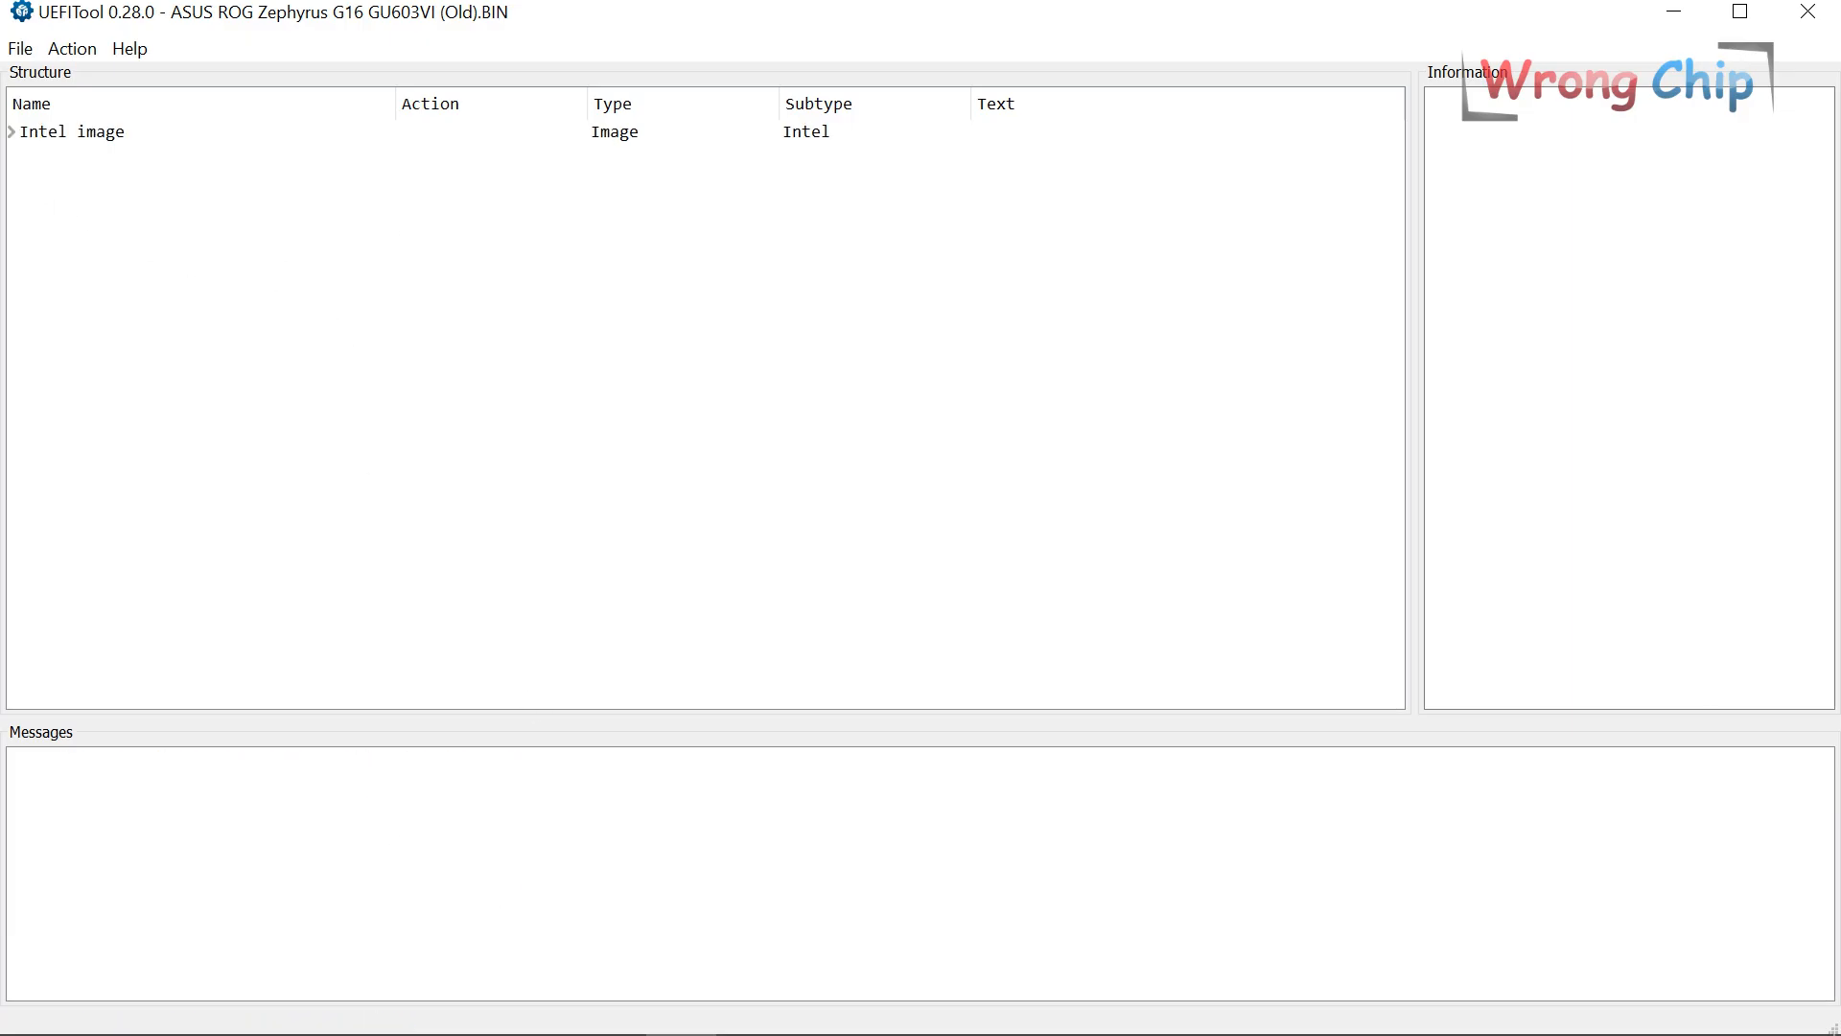
Hex-search UEFITool for the serial number bytes from 0100B849, getting five matches.
click(466, 1014)
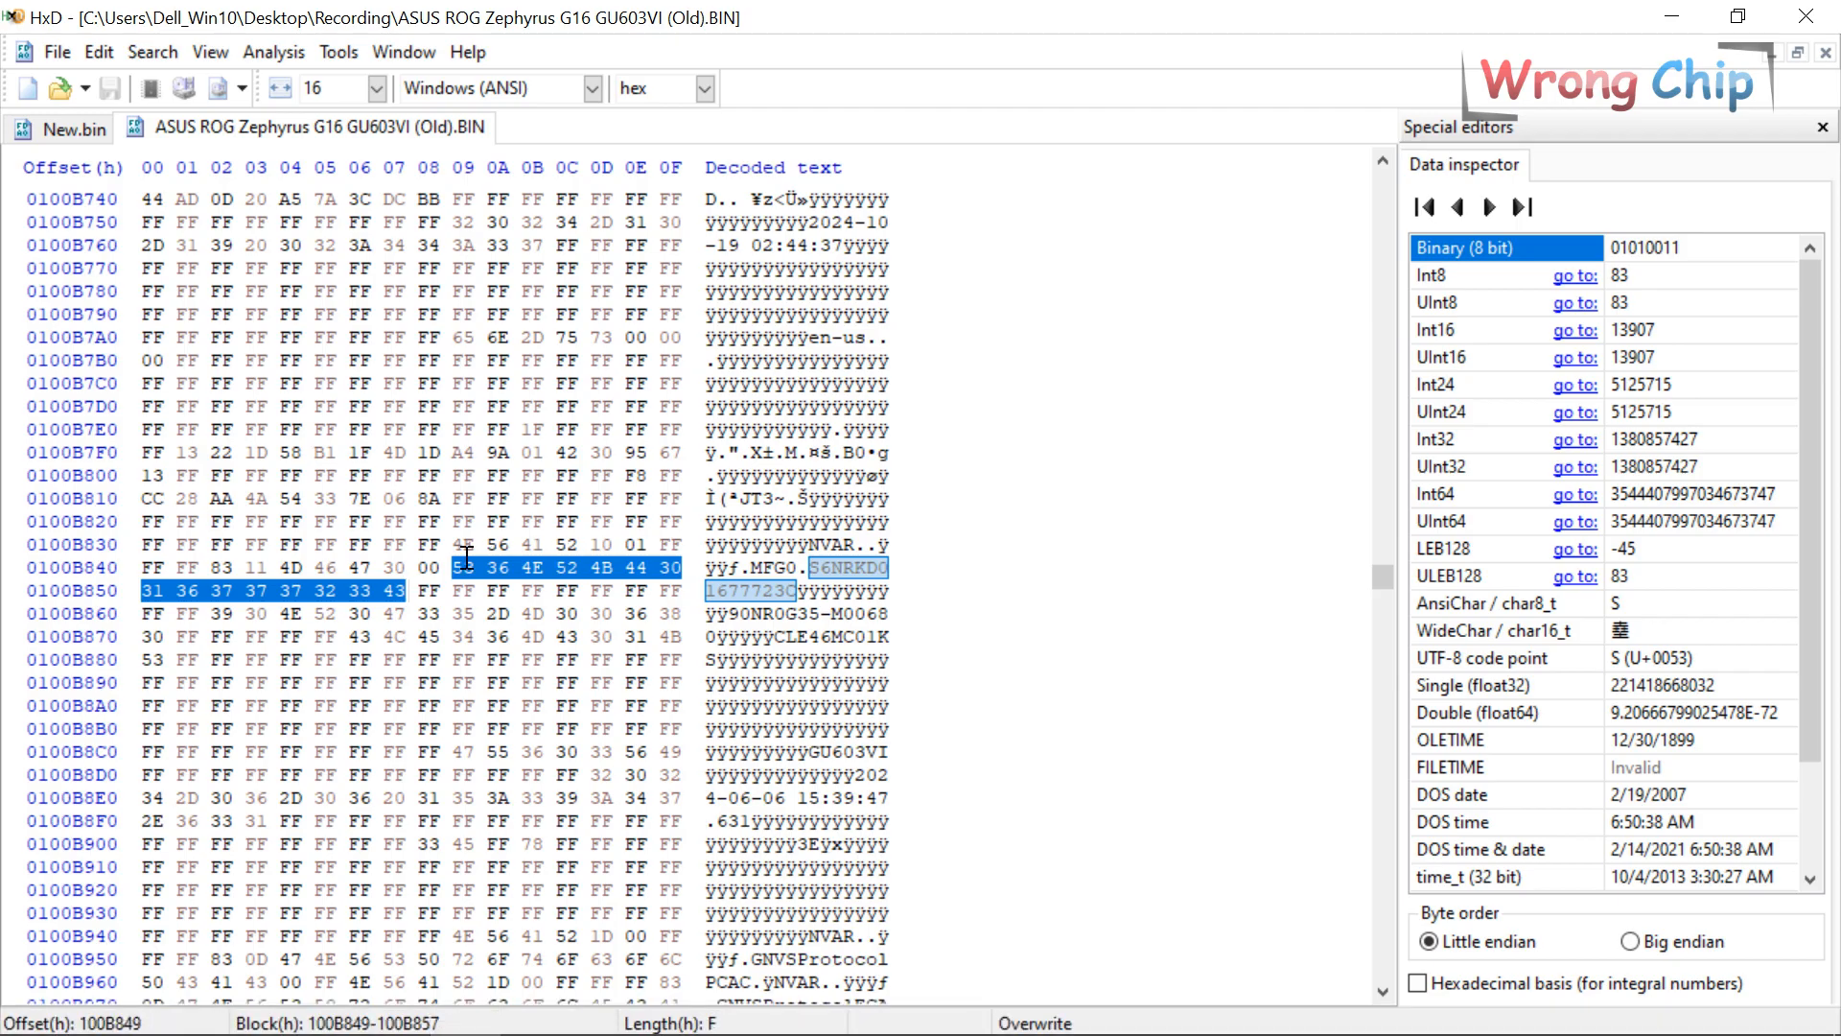
drag(453, 565, 410, 587)
key(ctrl+c)
click(681, 1002)
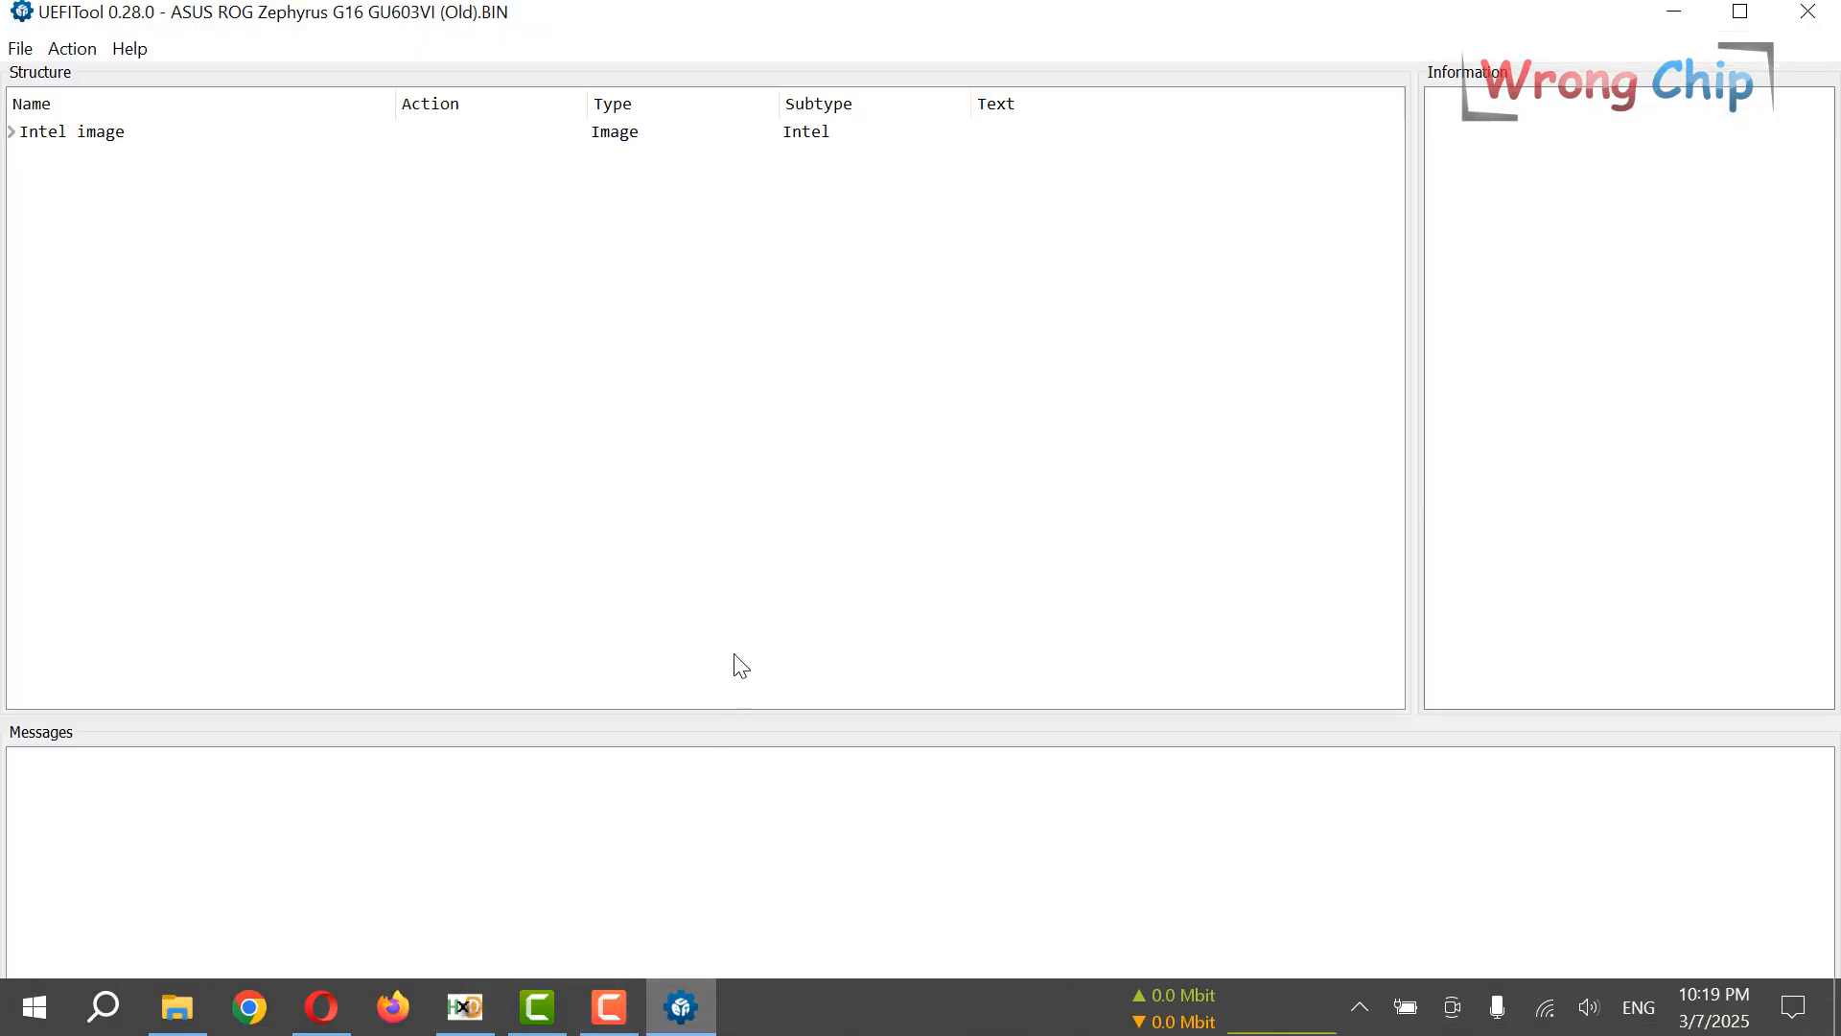
key(ctrl+f)
key(ctrl+v)
click(928, 654)
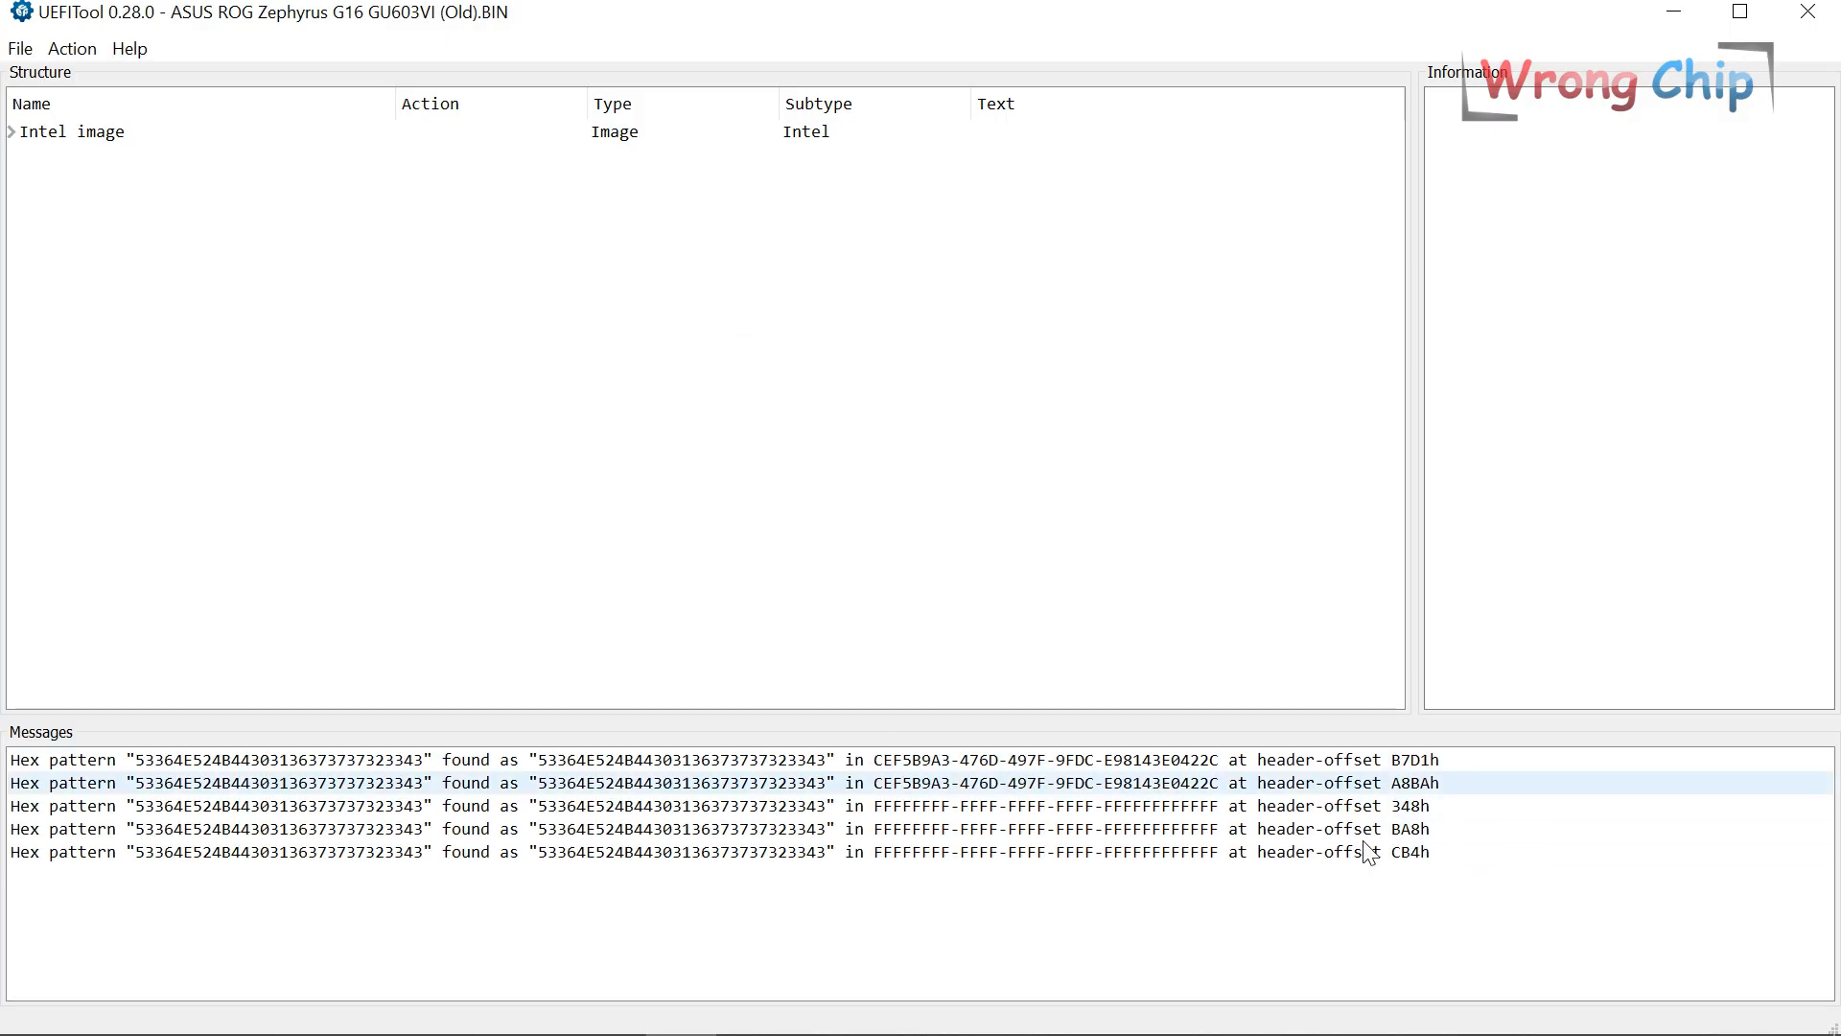
Trace the first two serial matches to CEF5B9A3 raw files in two BIOS-region volumes.
double_click(1137, 778)
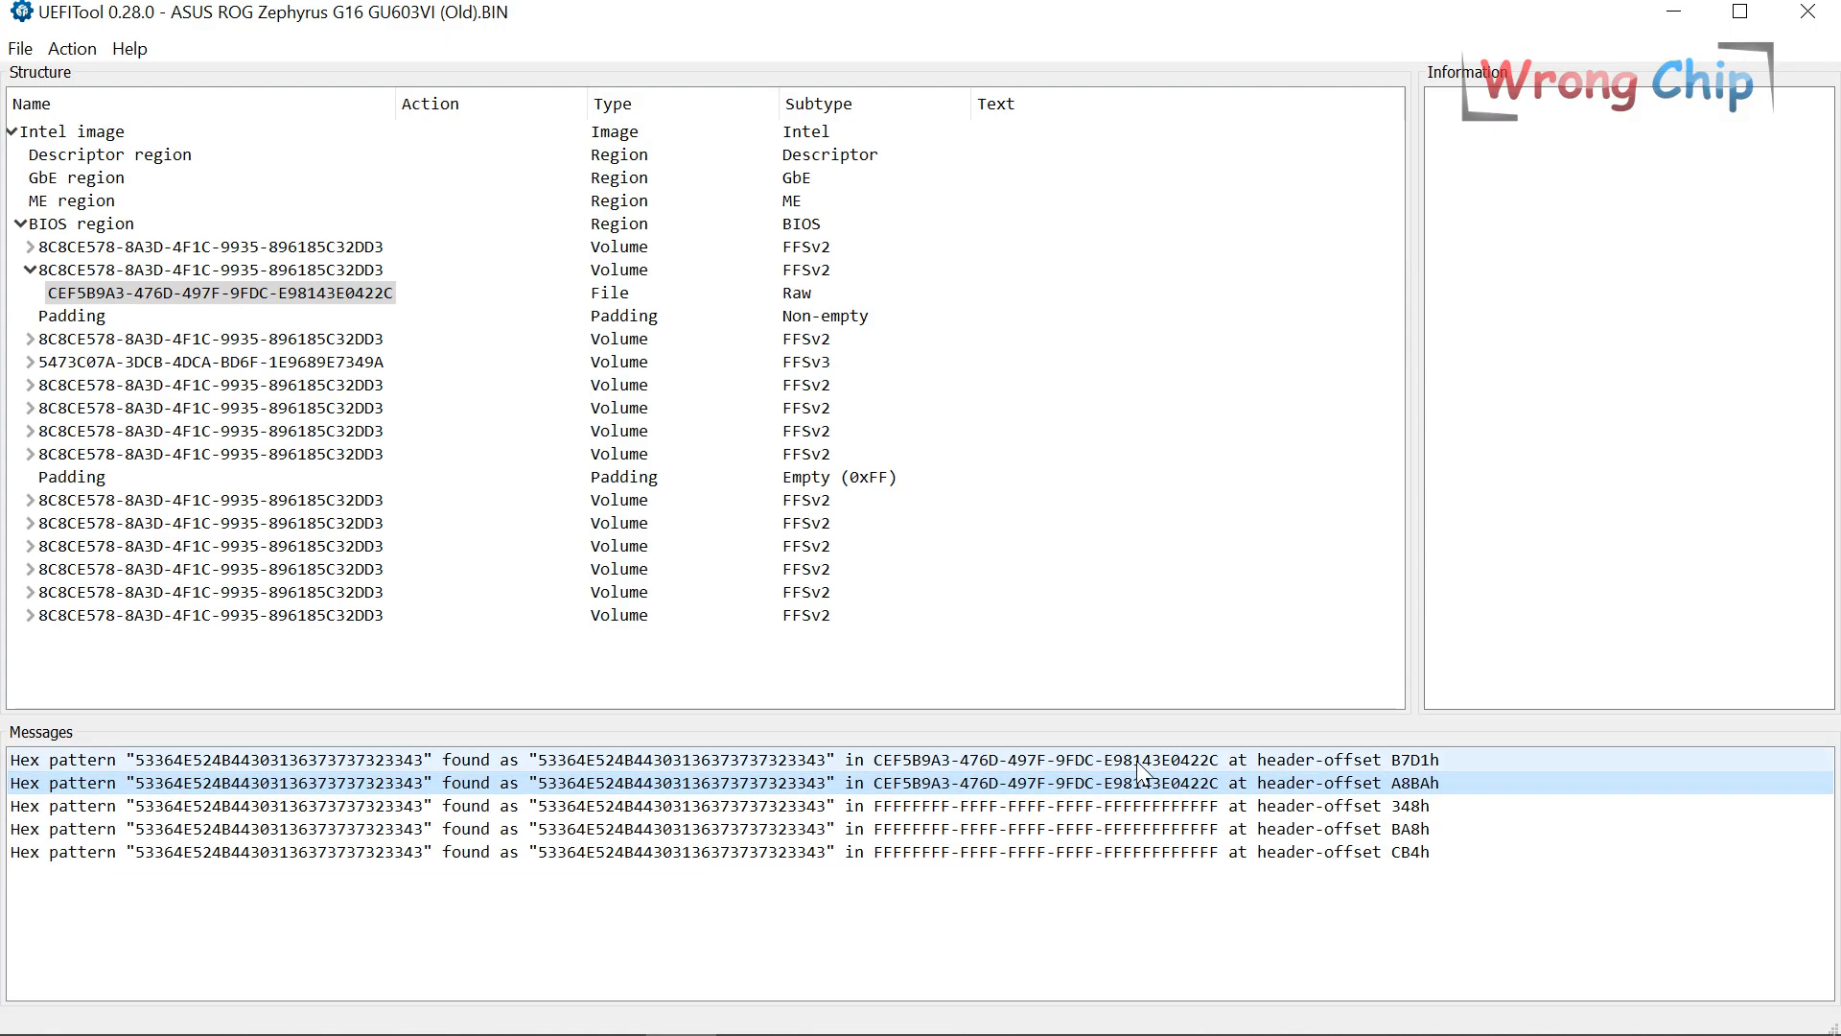
double_click(1138, 764)
double_click(1135, 780)
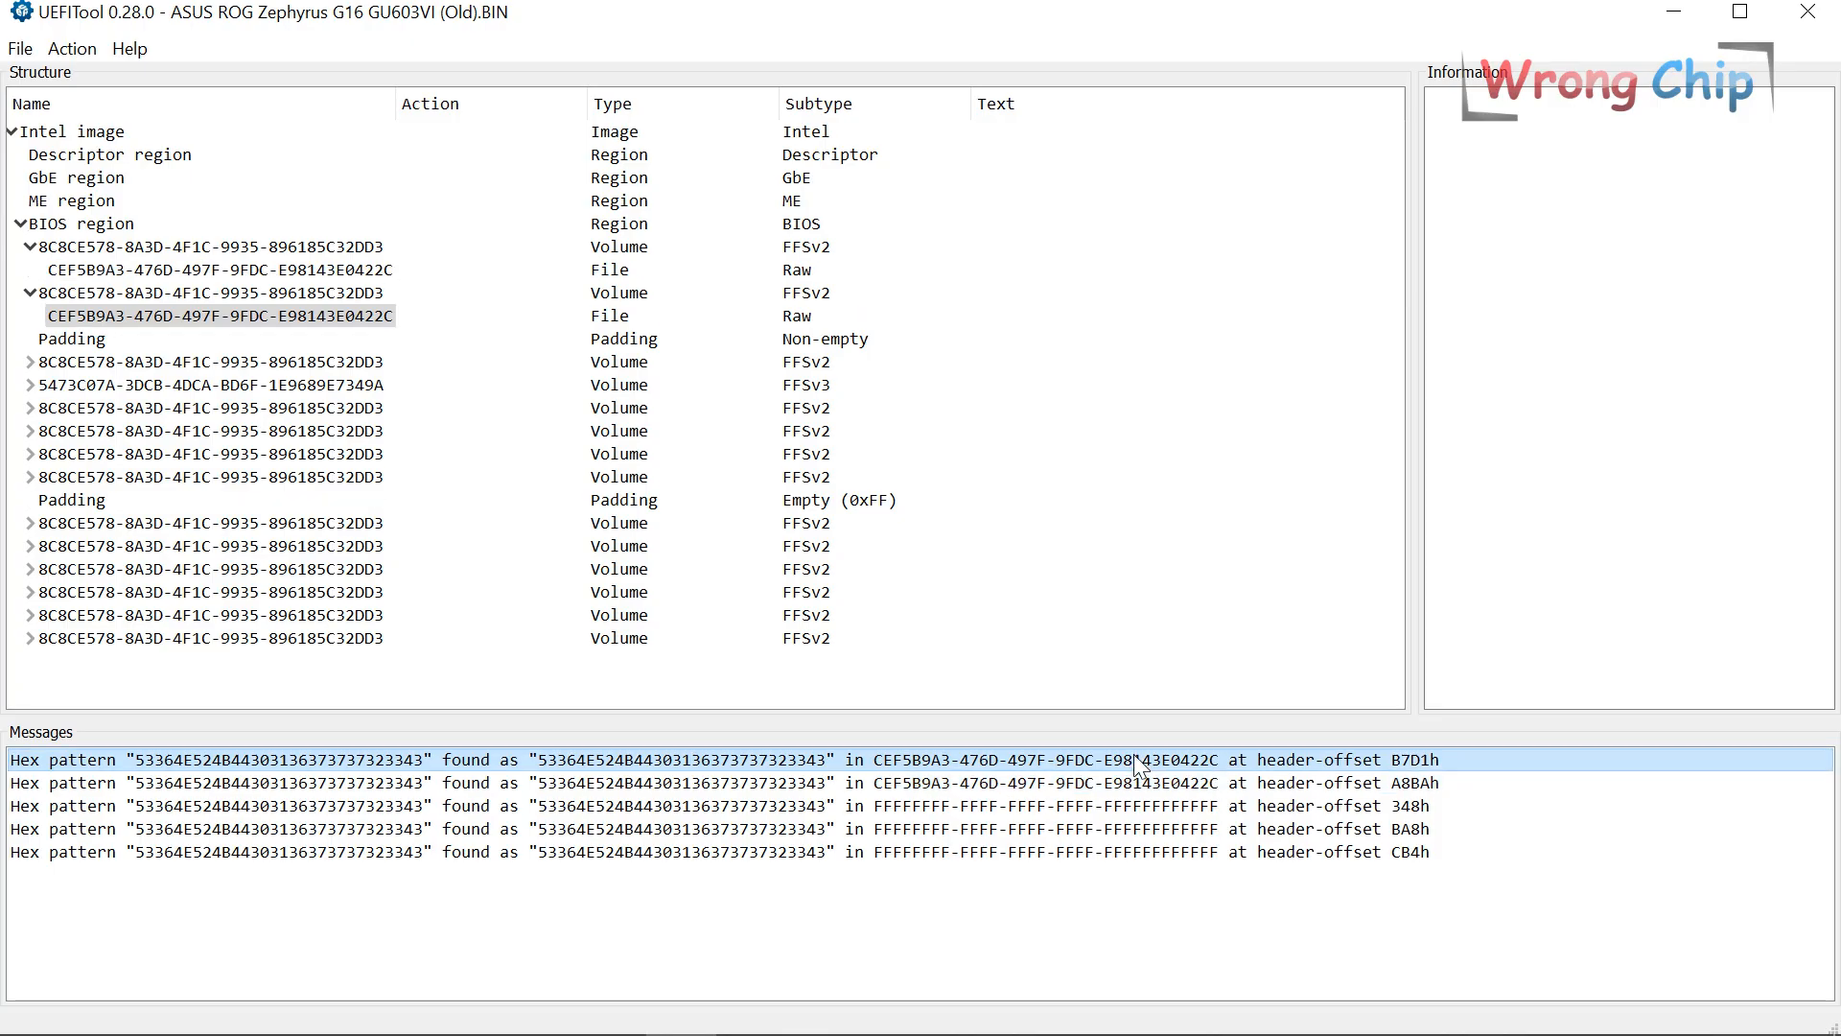
click(240, 296)
click(247, 250)
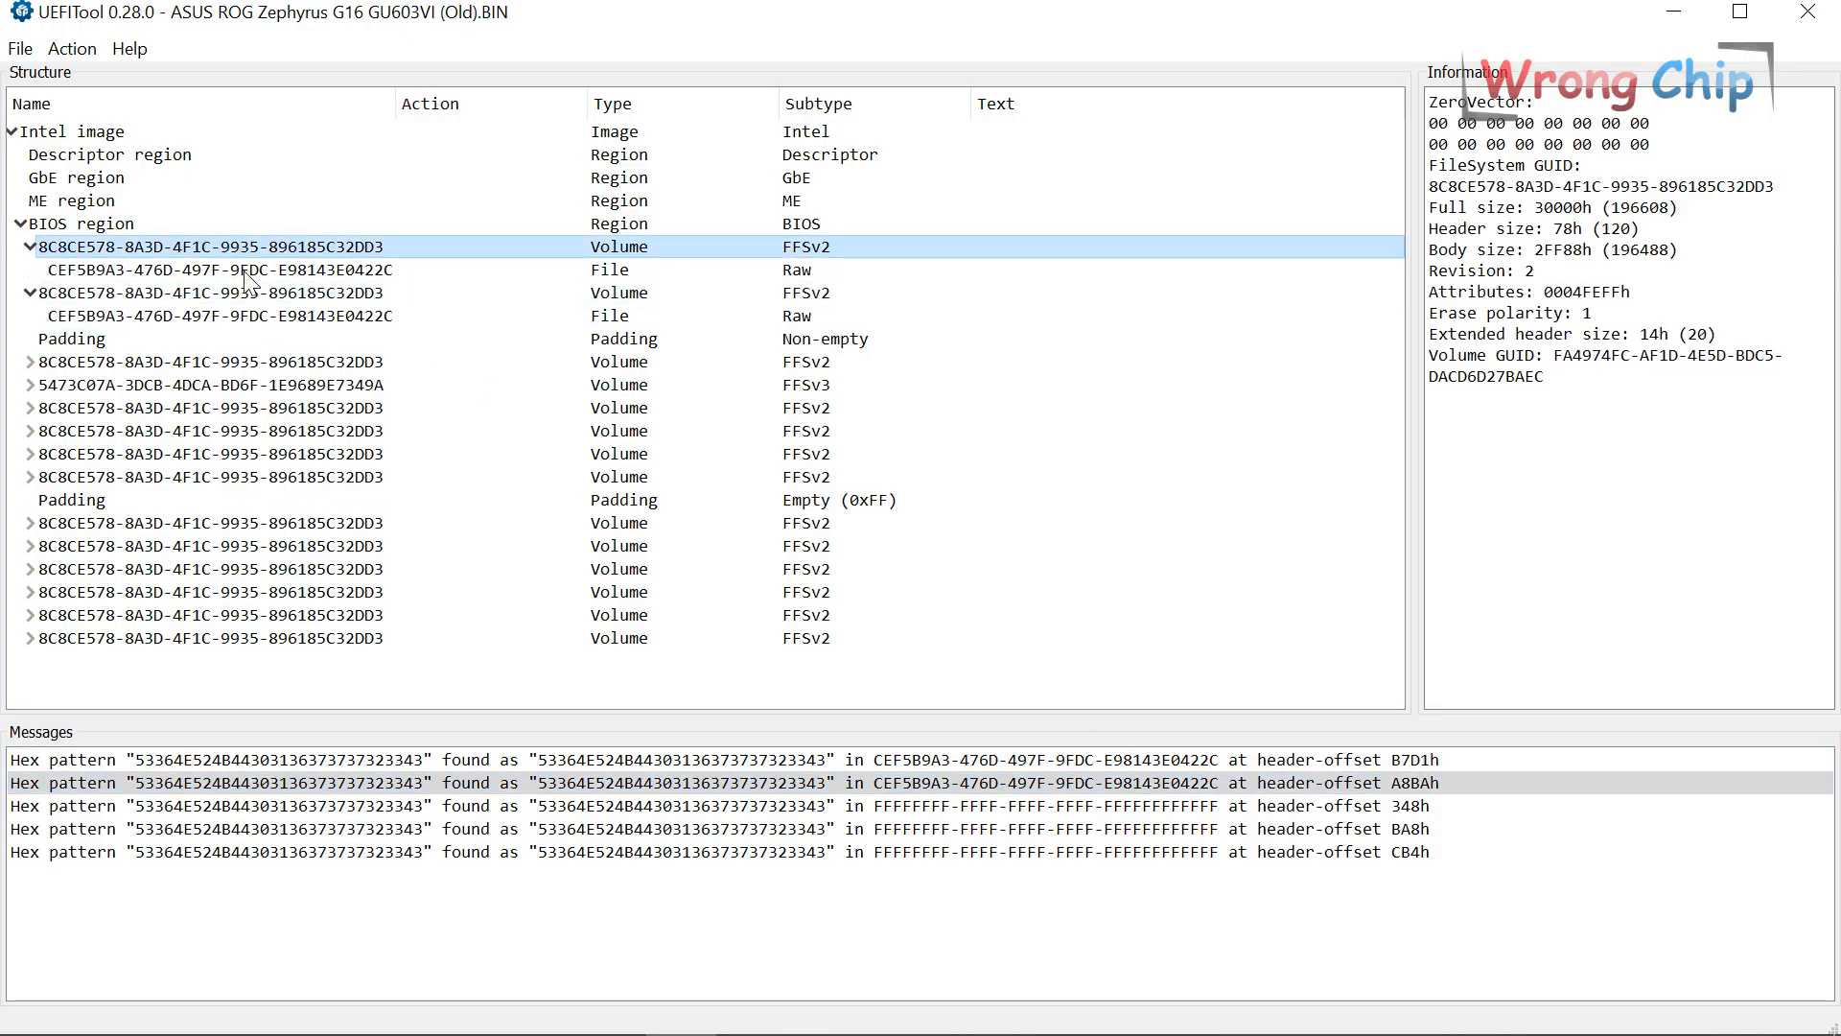
click(251, 296)
click(257, 250)
click(257, 294)
click(263, 226)
click(268, 250)
click(276, 294)
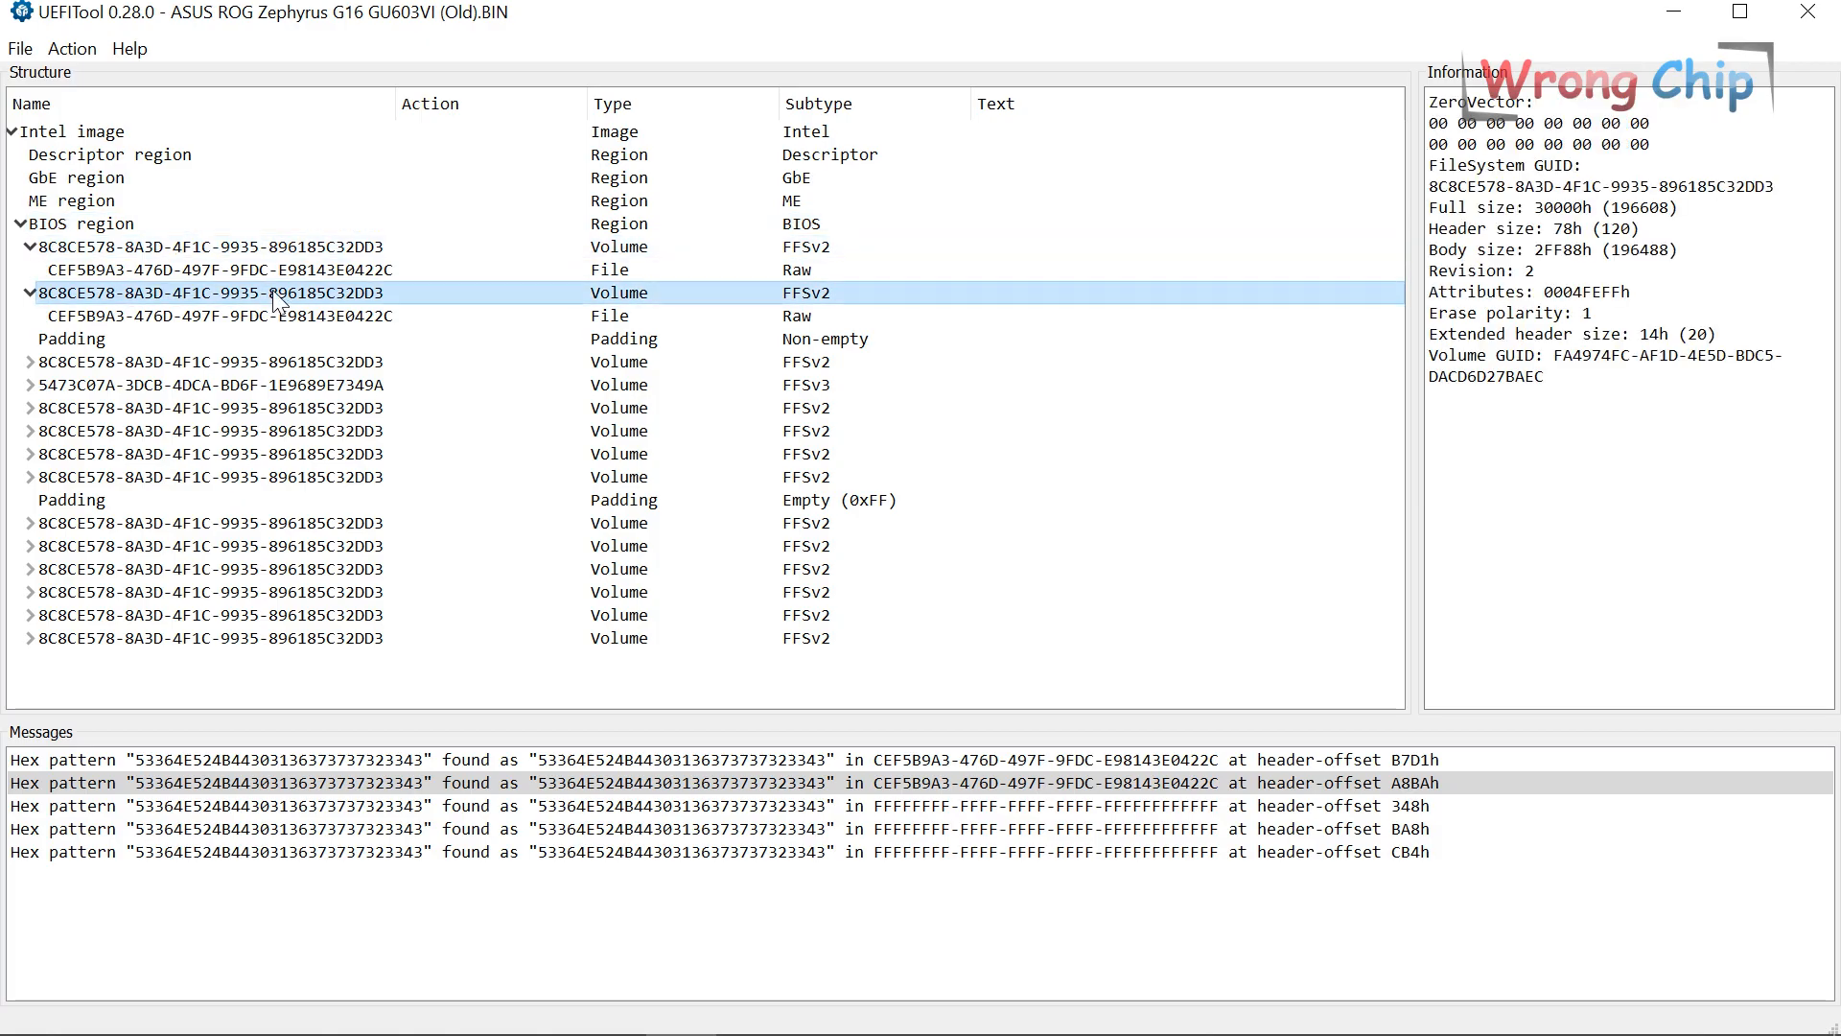
Trace the third match to an unknown FFFFFFFF file inside an 8000h FFSv2 volume.
click(1020, 803)
double_click(1019, 804)
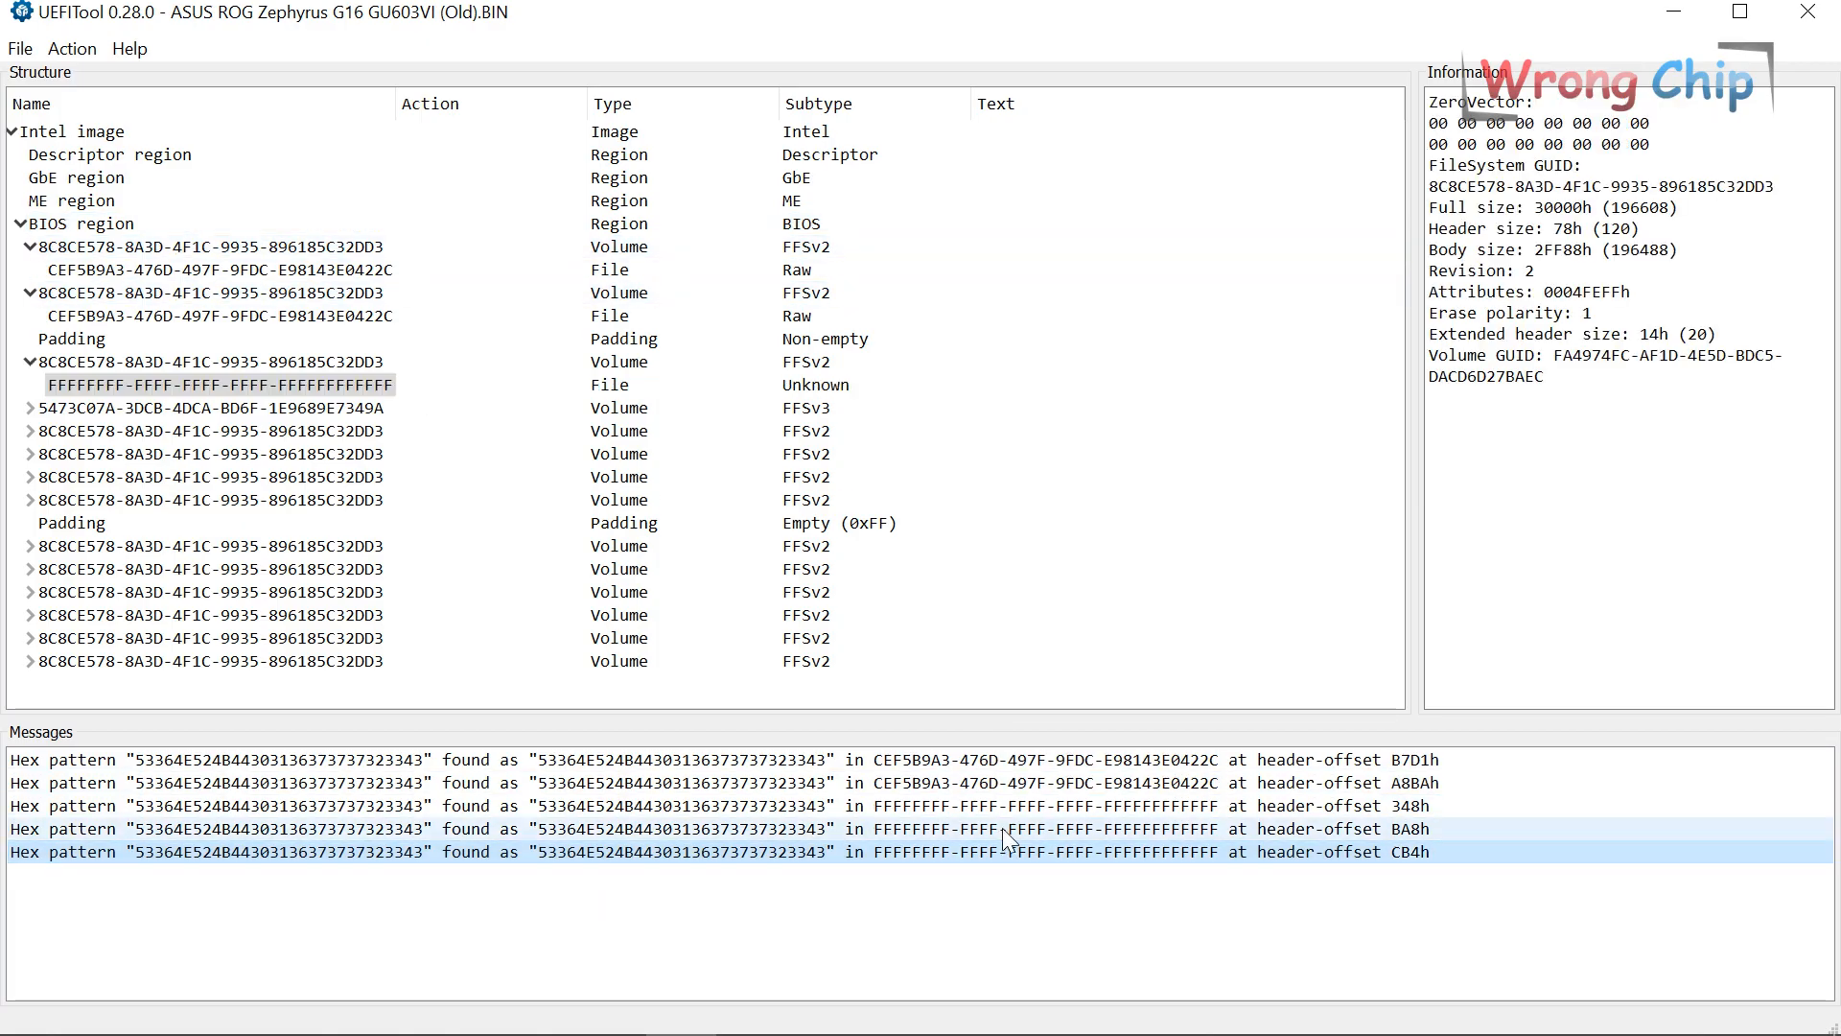
click(595, 384)
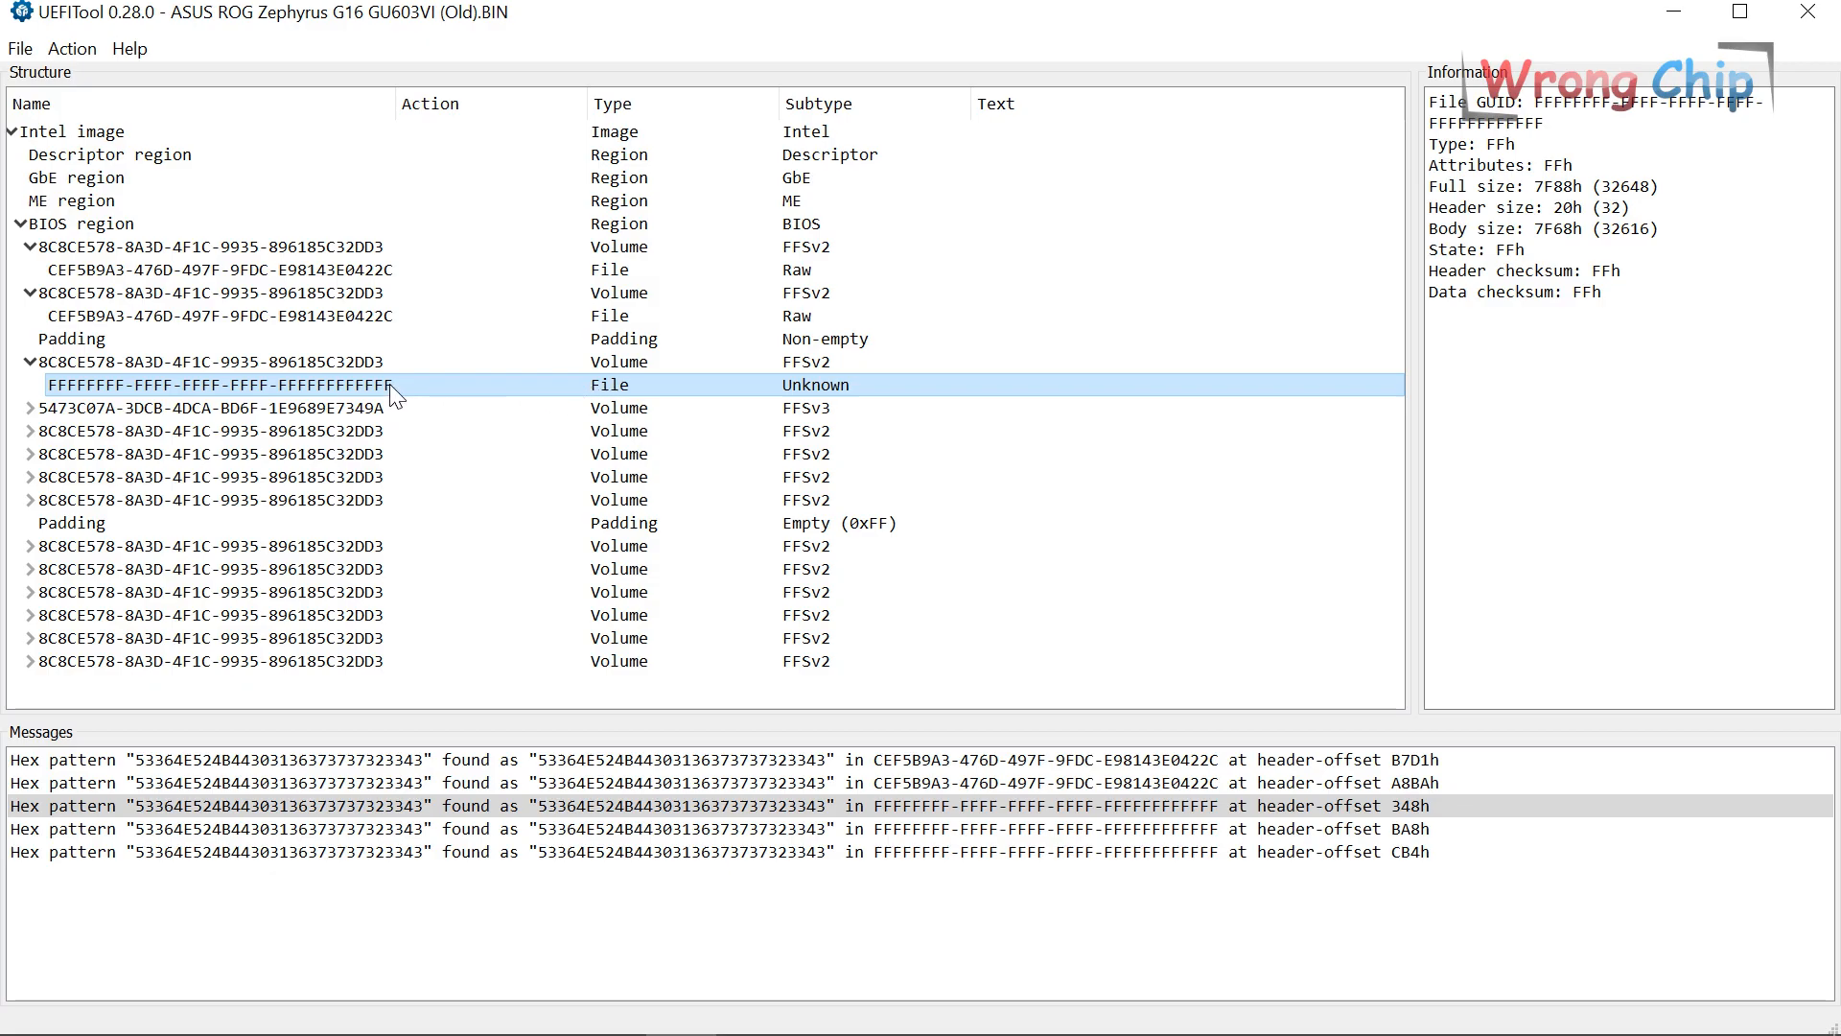
right_click(127, 364)
click(230, 376)
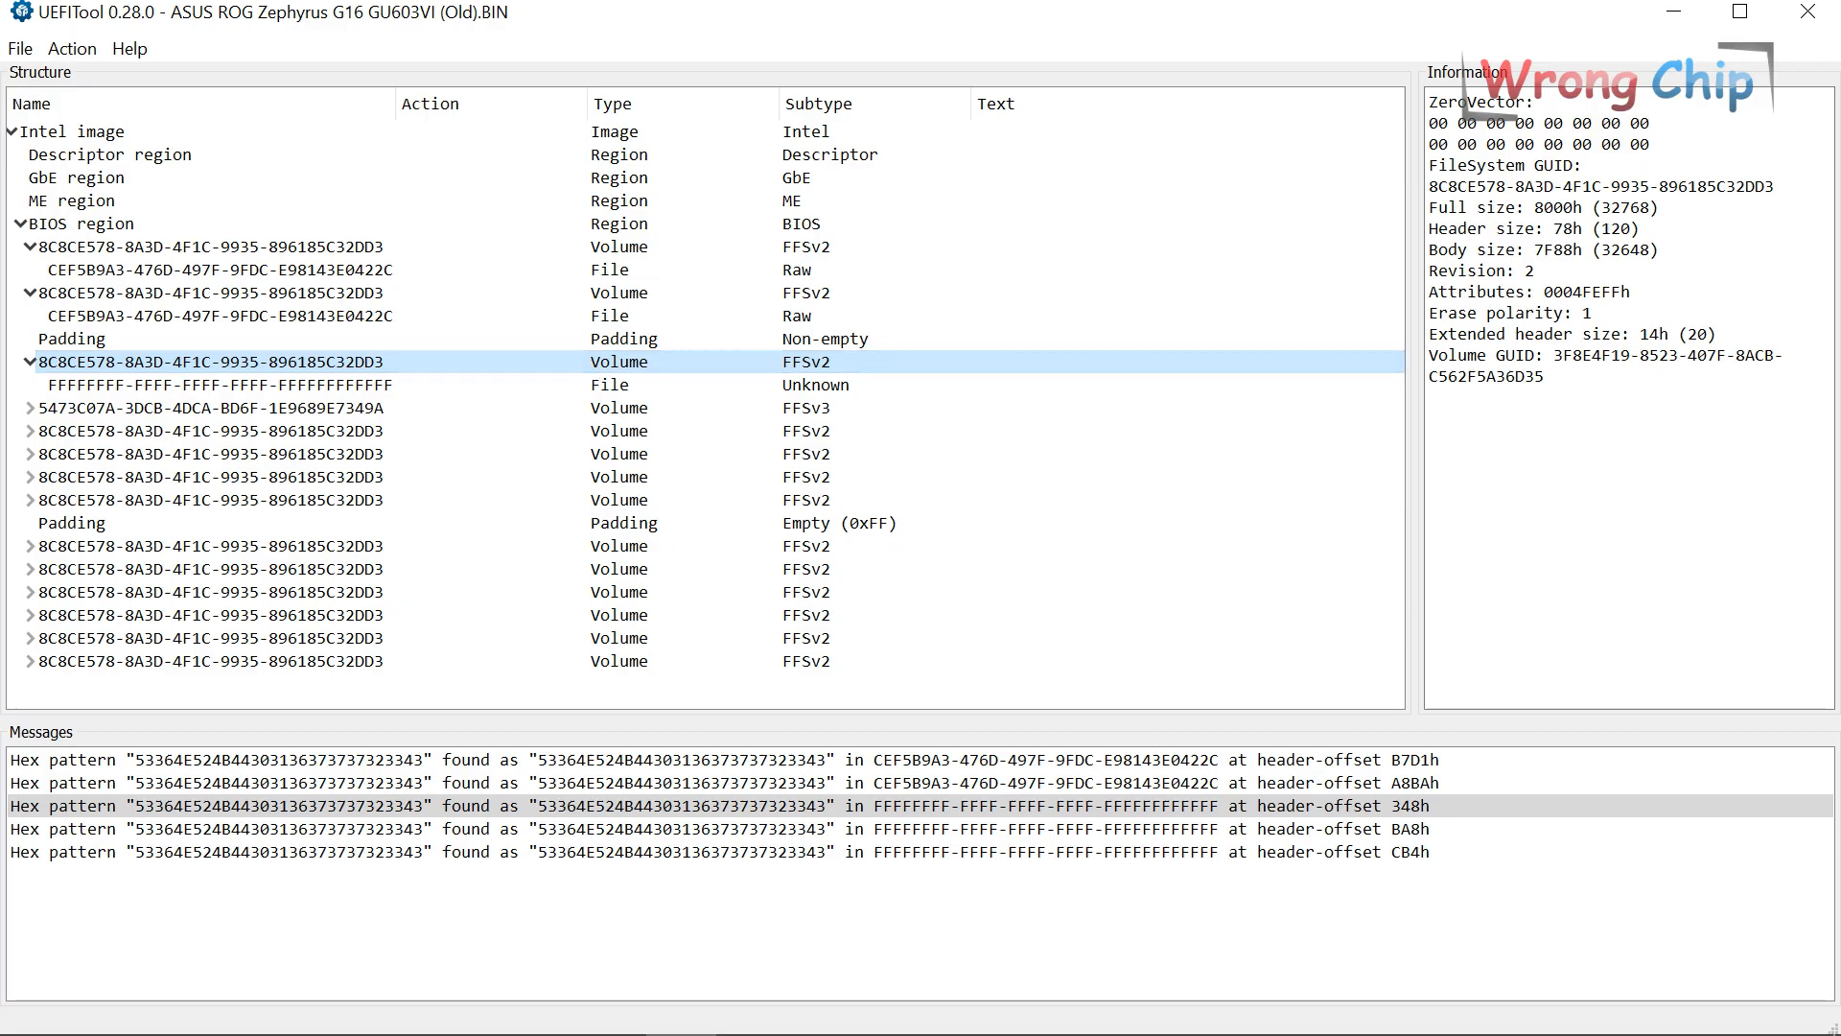
click(469, 1010)
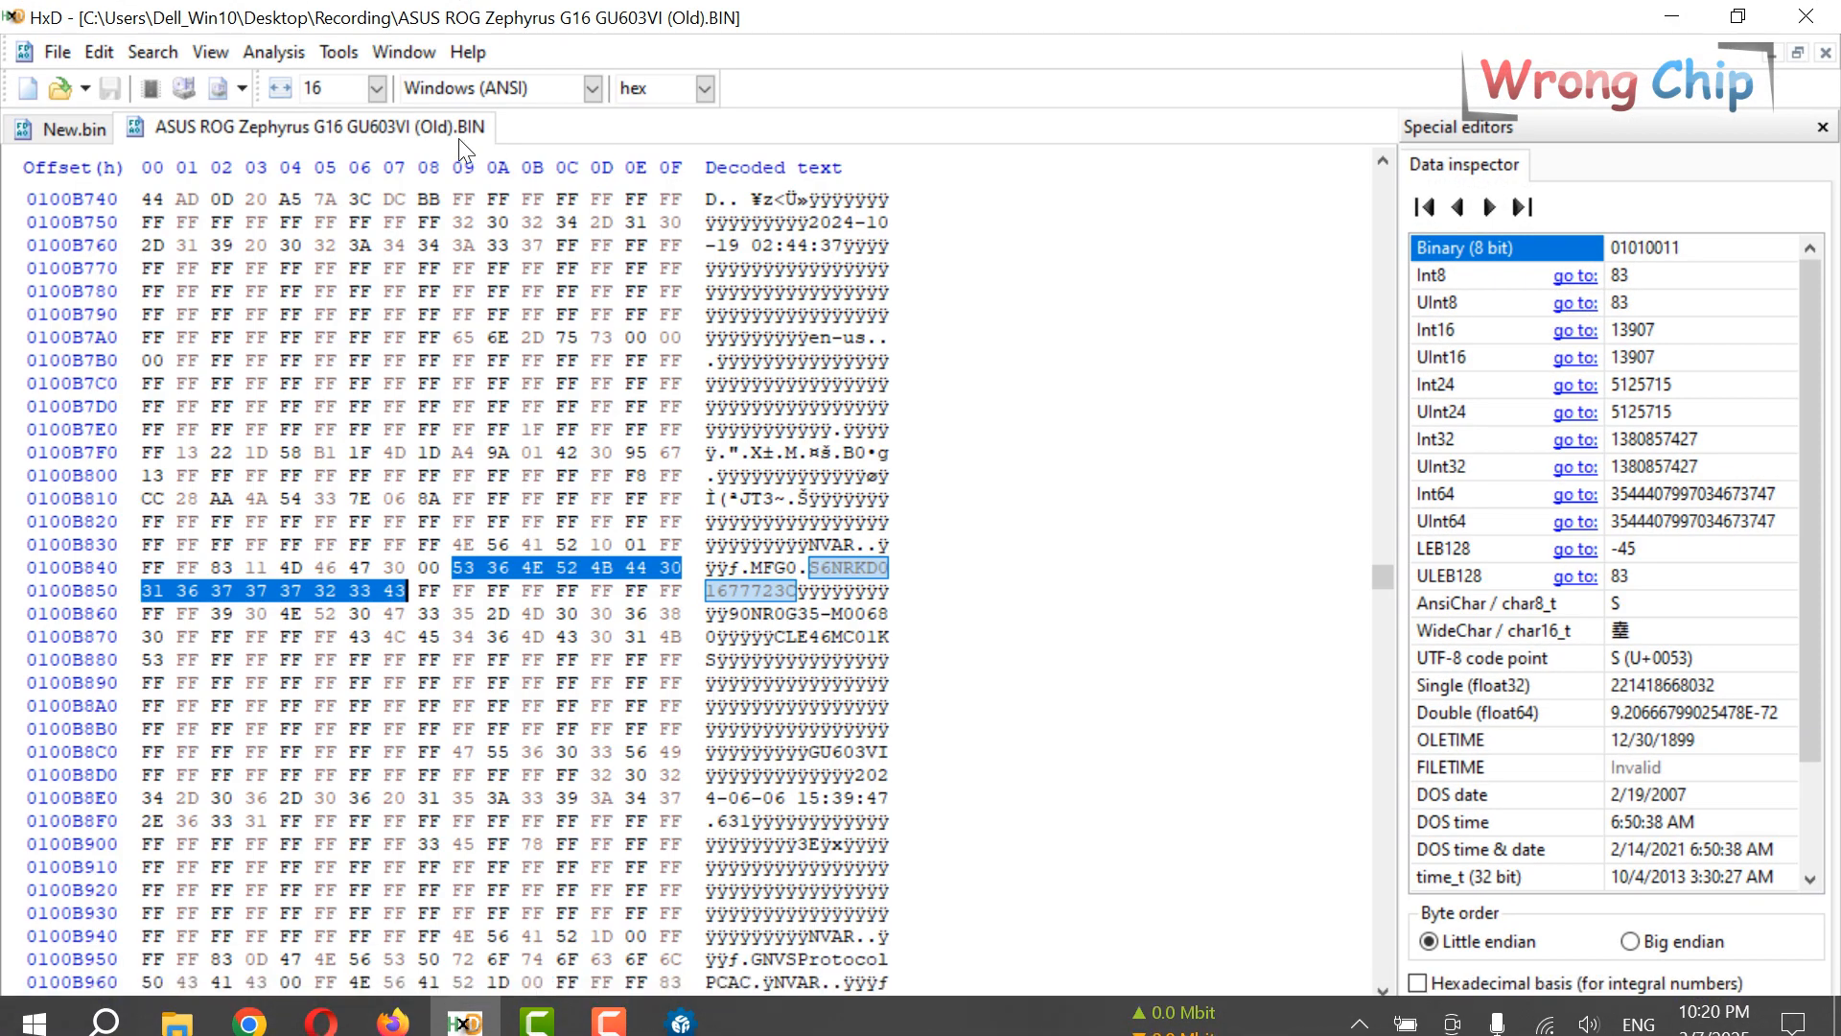
Find the Windows product key at 0101F595 in the Old BIN and select its bytes.
key(ctrl+f)
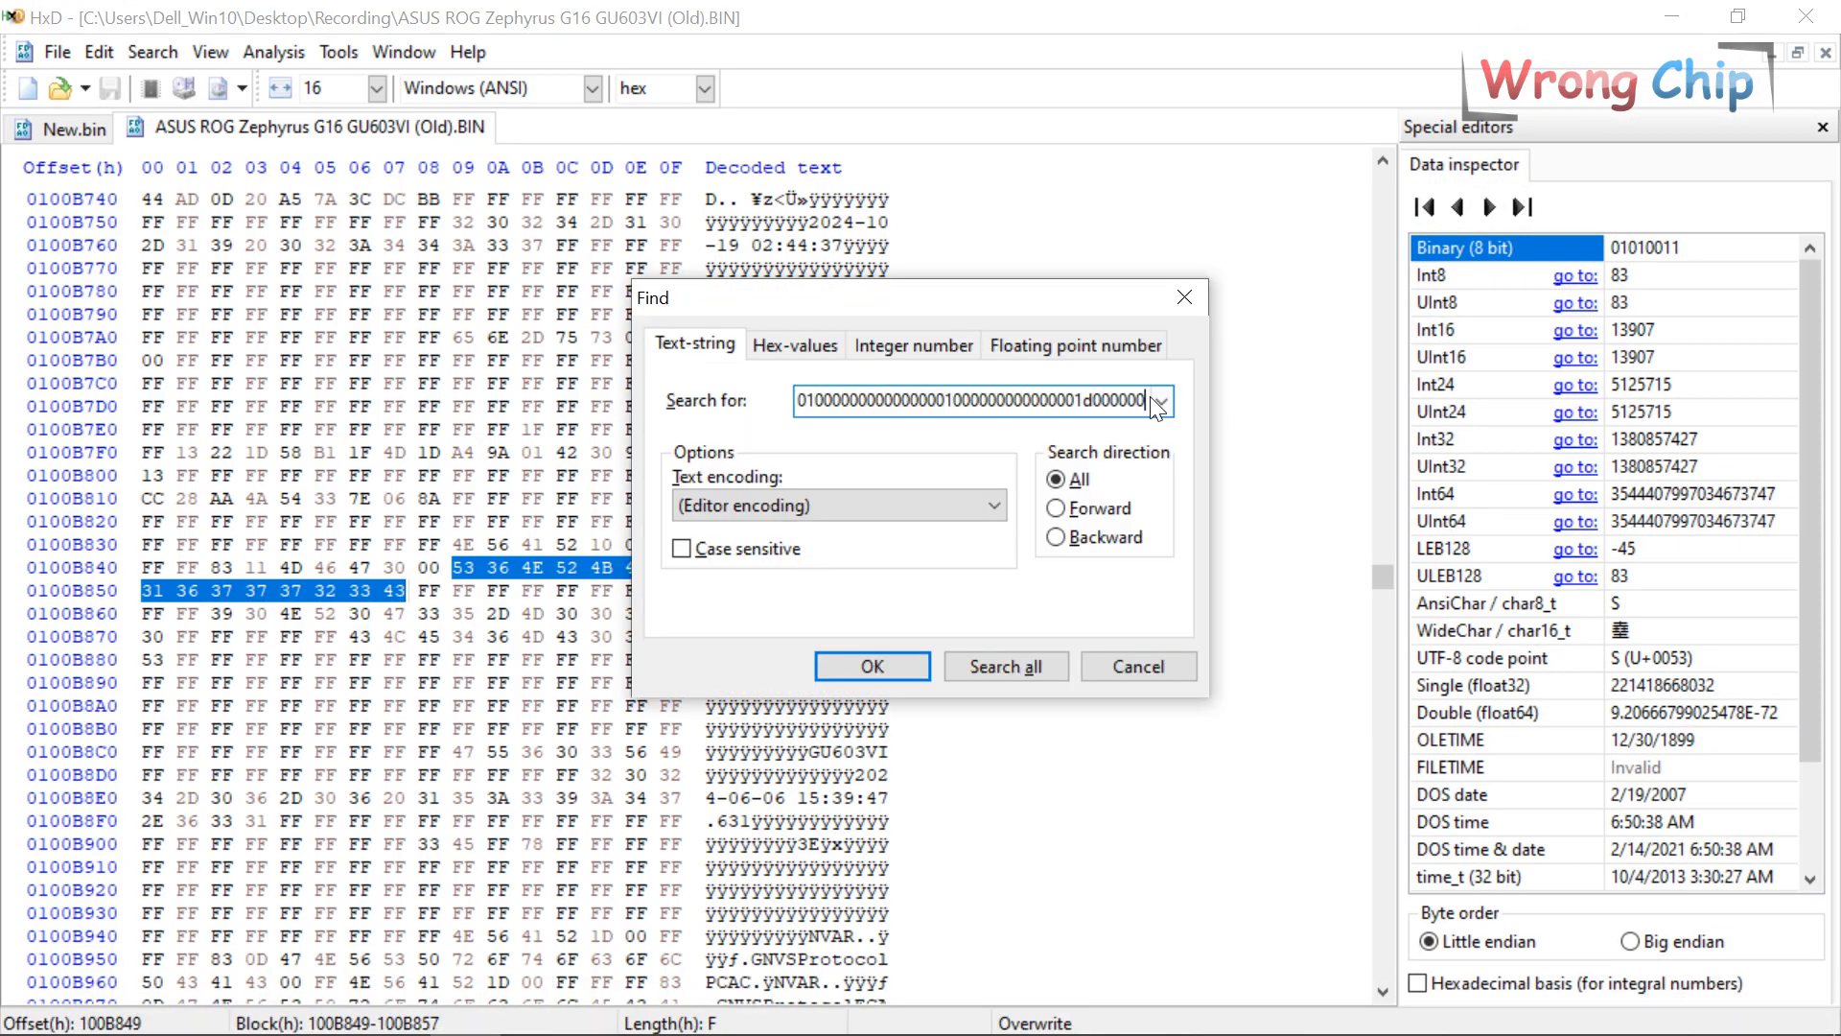
drag(1147, 400, 758, 399)
click(792, 346)
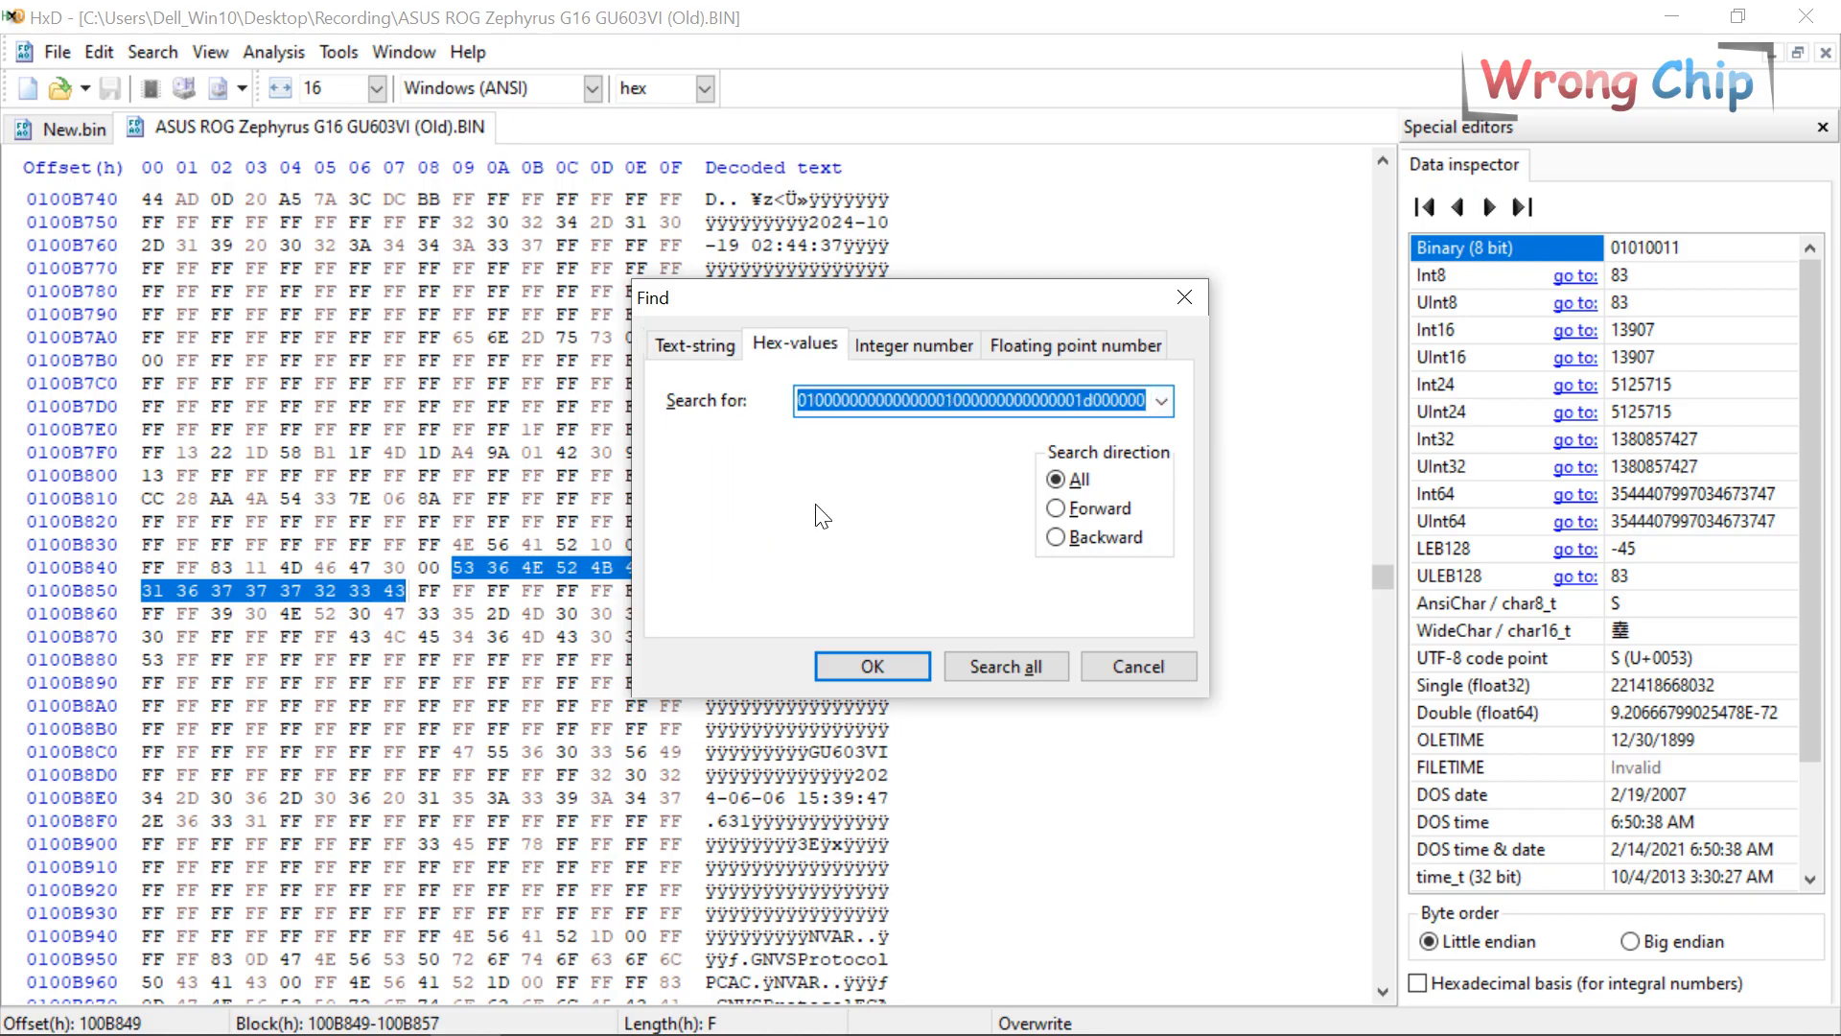
click(860, 658)
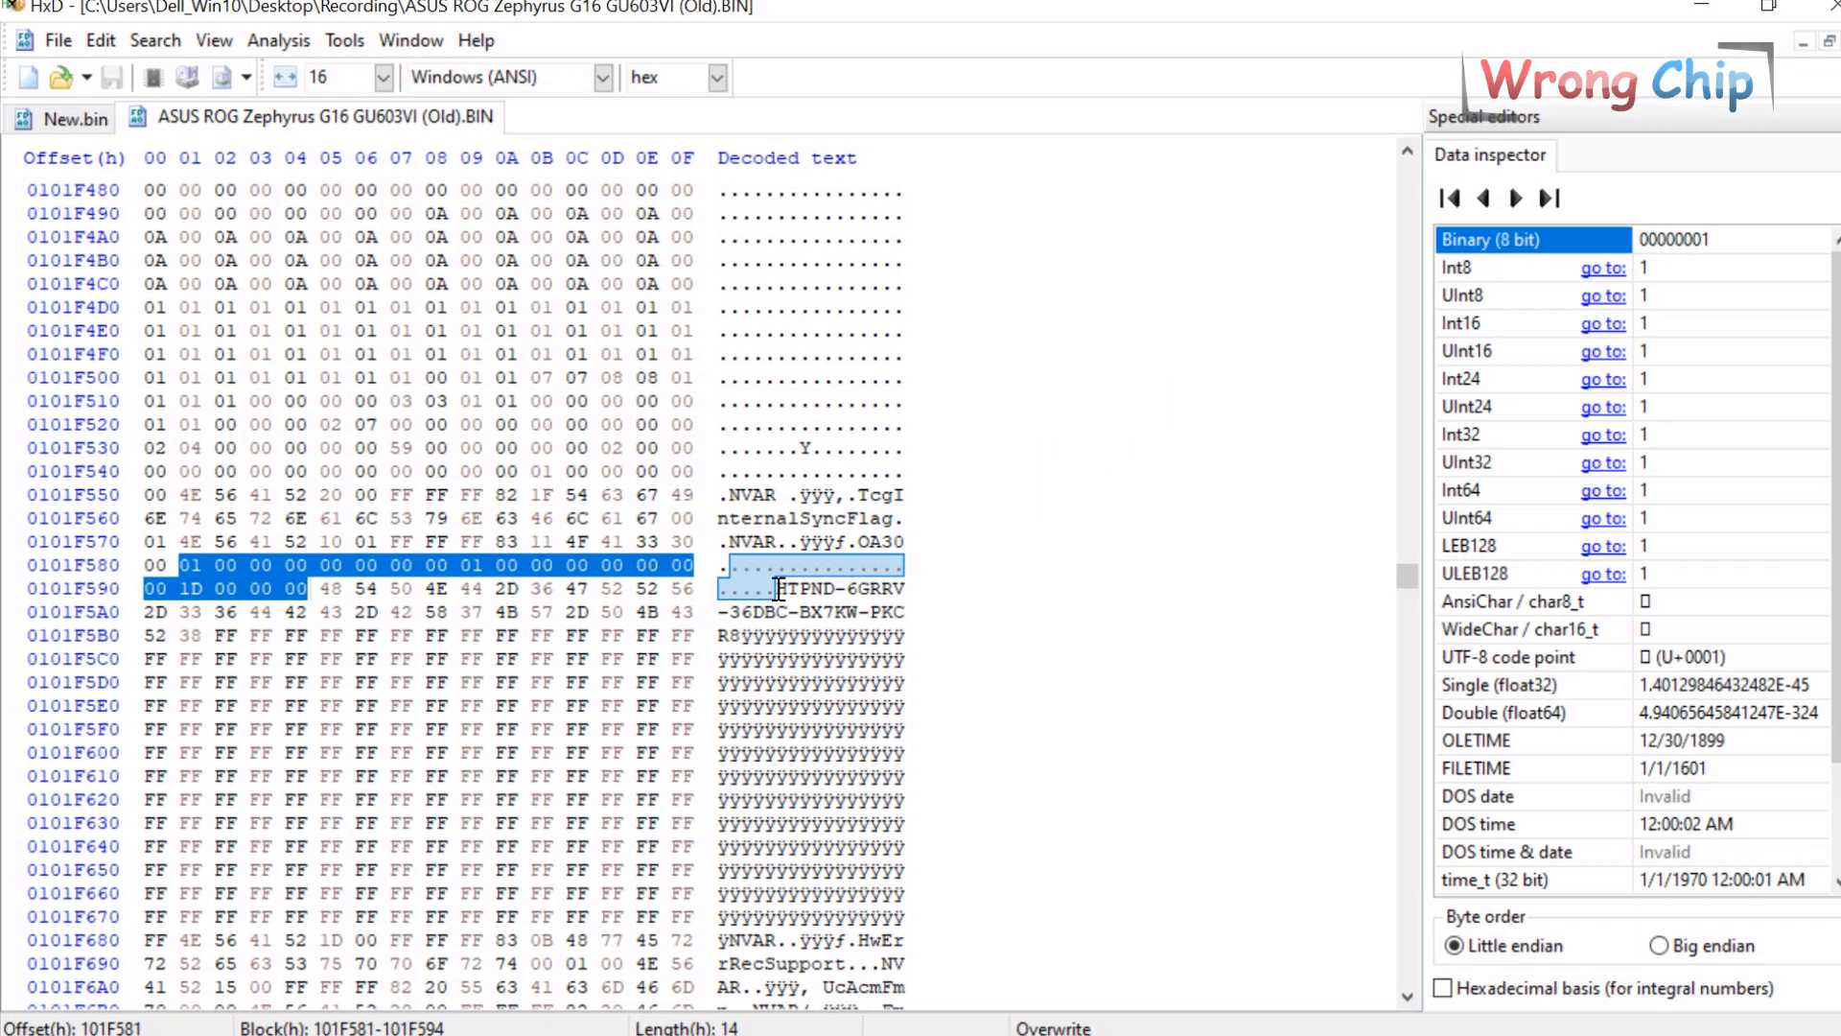
drag(777, 588, 744, 635)
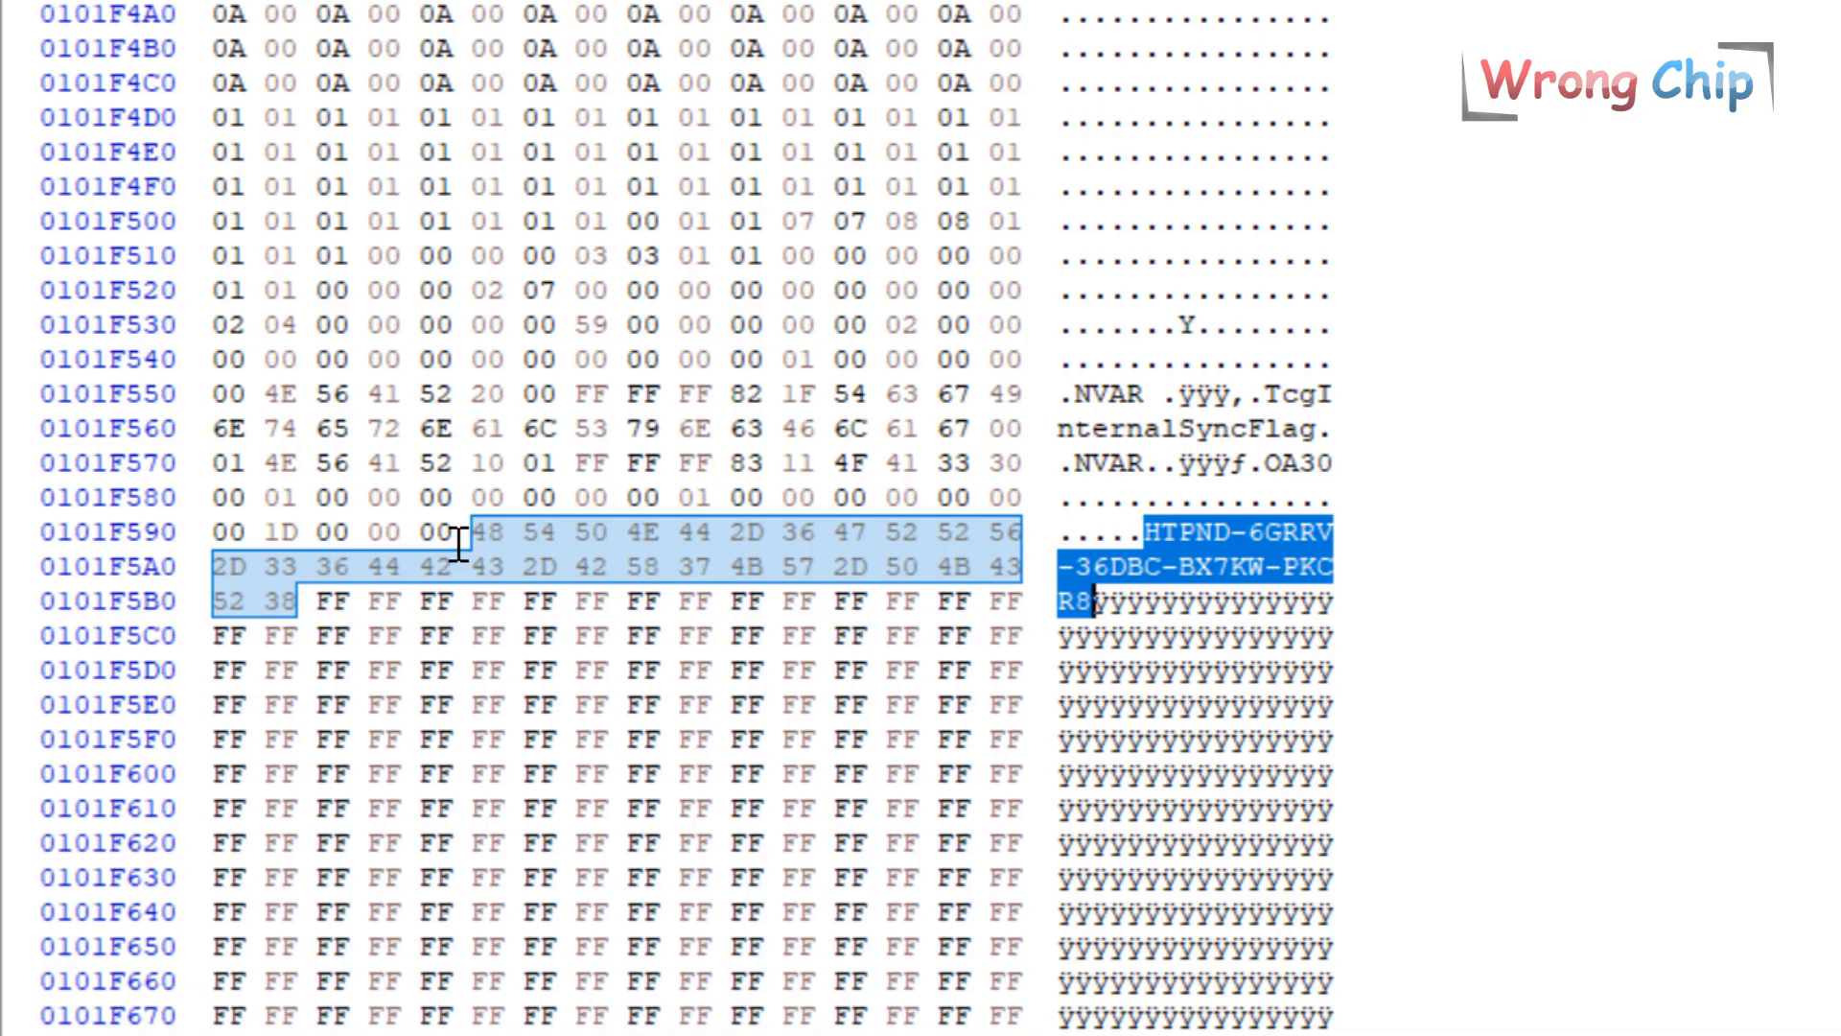
drag(470, 533, 304, 604)
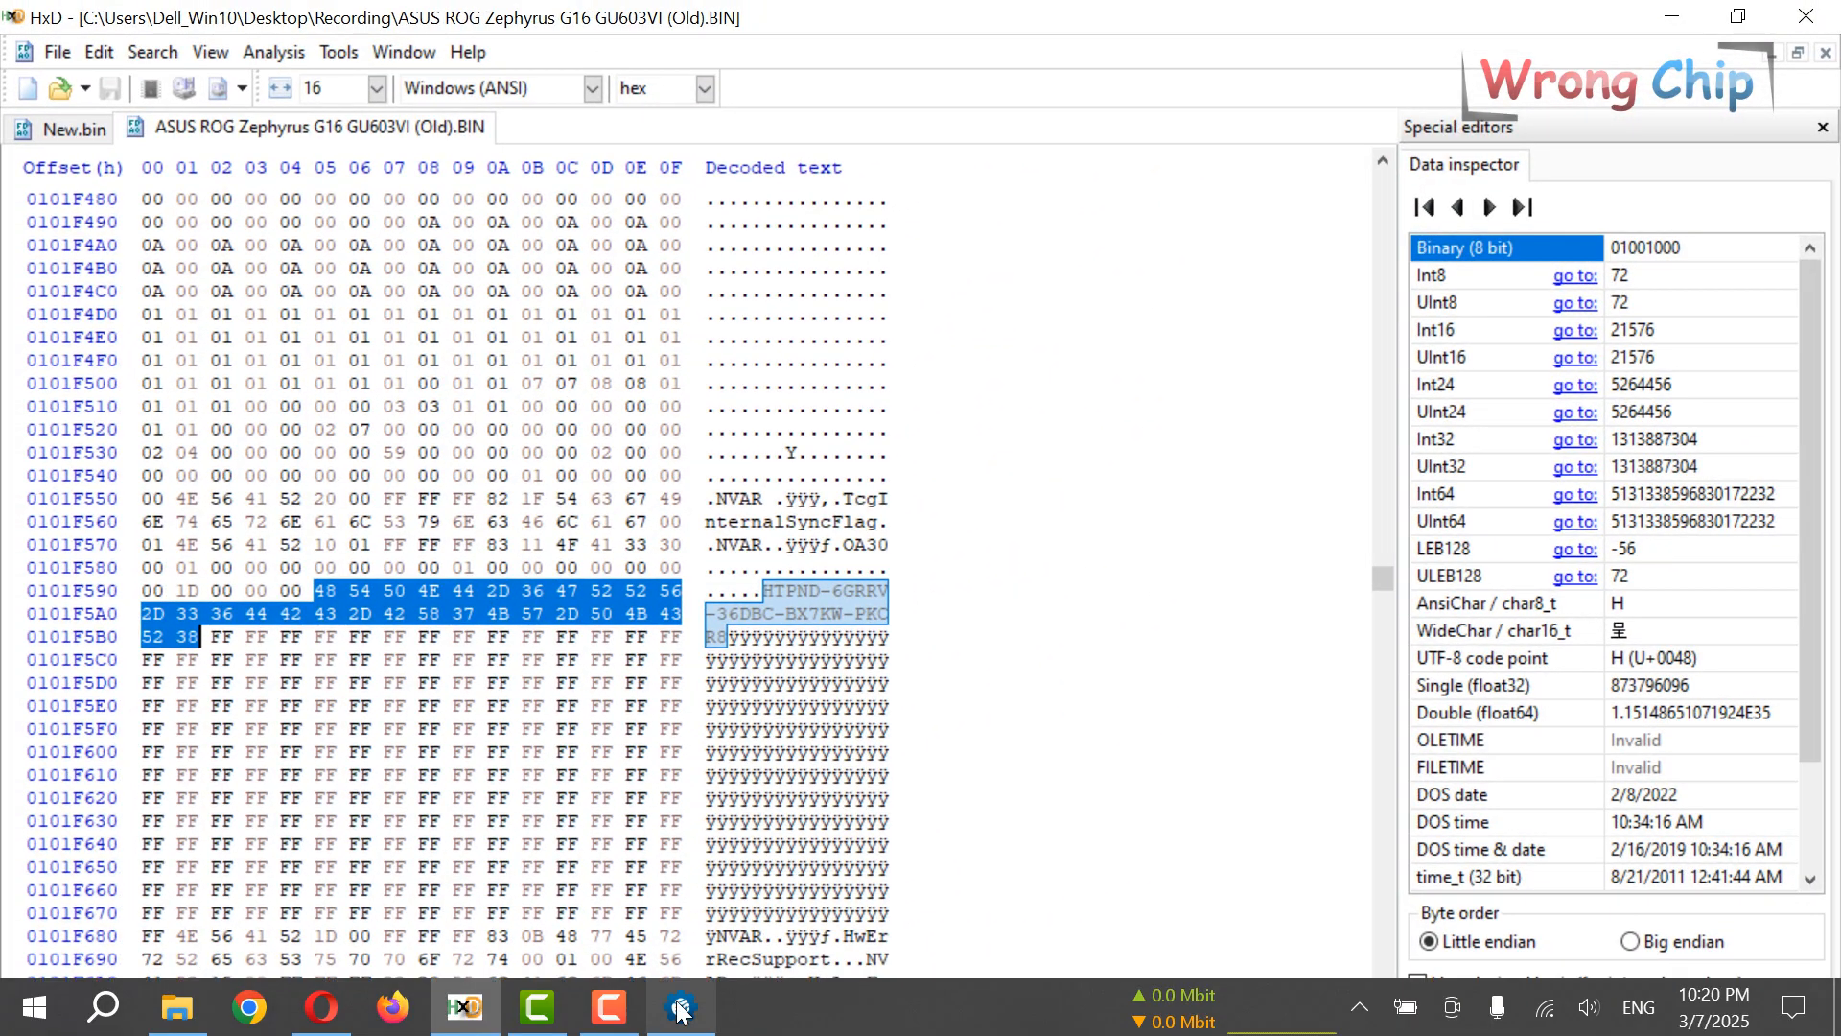
Paste the product key's hex bytes into a UEFITool search.
click(682, 1007)
key(ctrl+f)
text(4B 57 2D 50 4B 43 52 38)
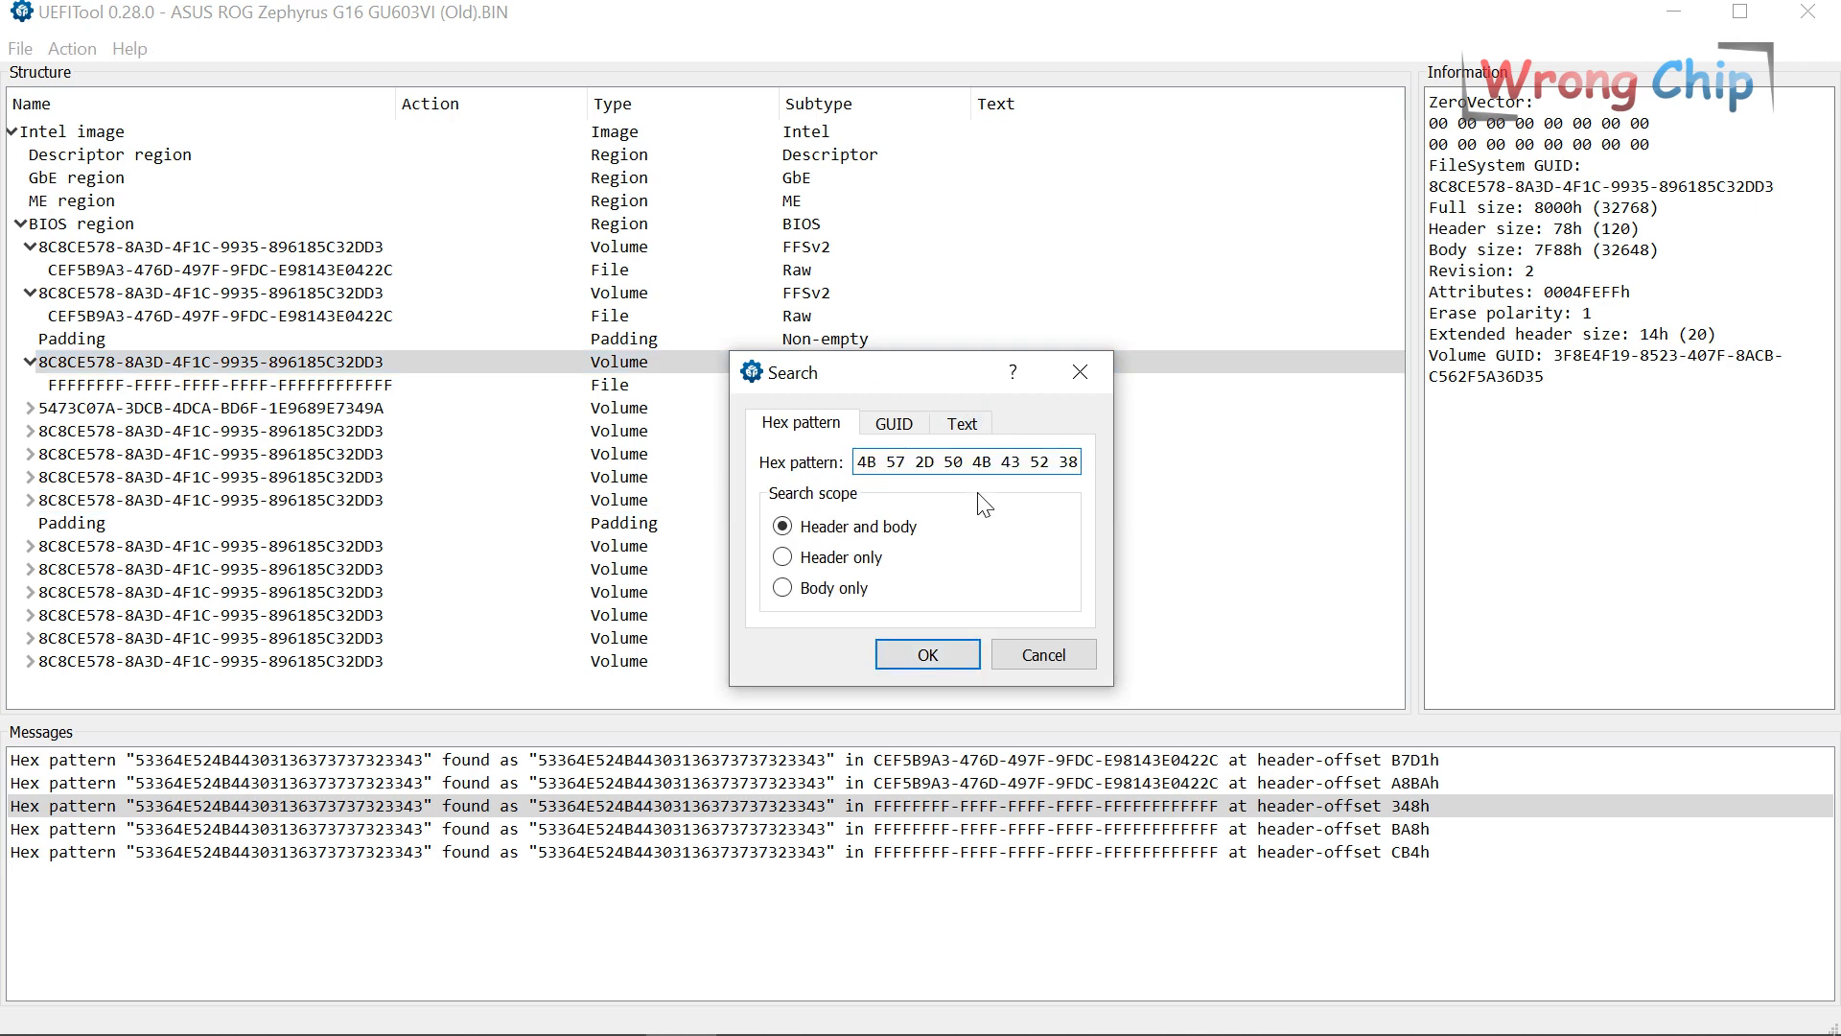
Run the product-key hex search in UEFITool and review its three matches.
click(922, 653)
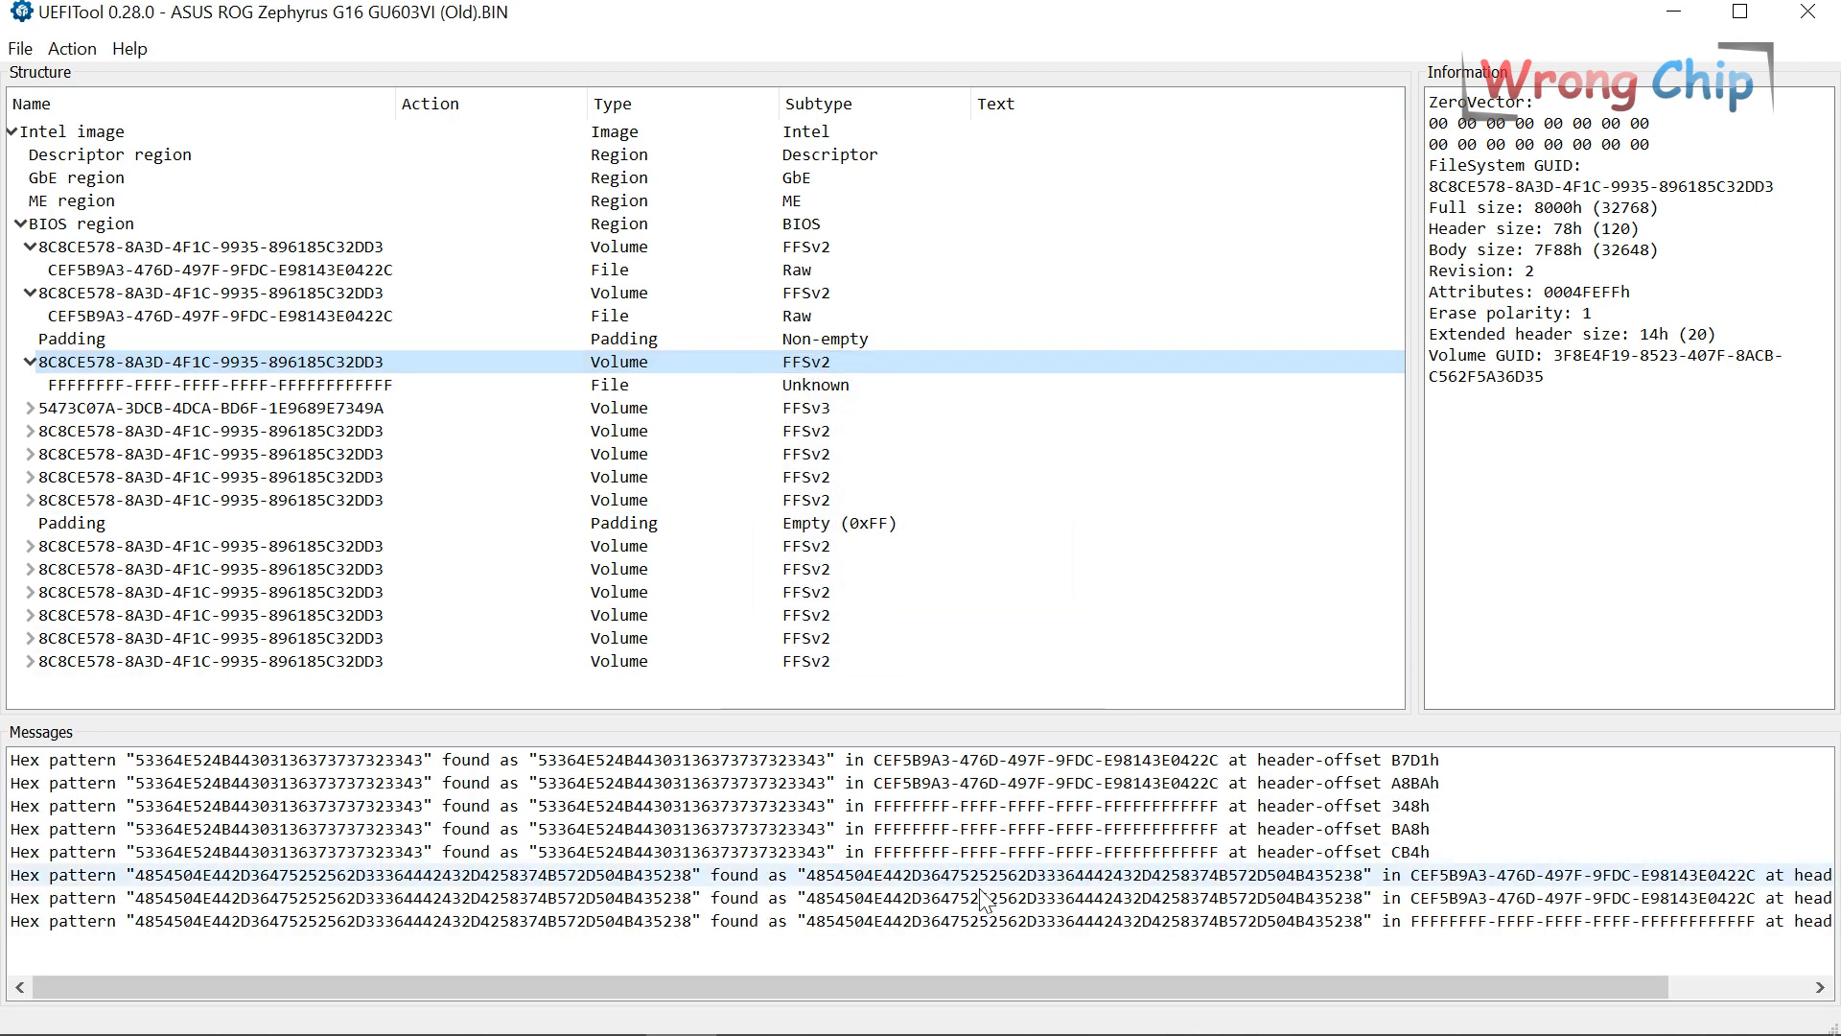
click(974, 877)
click(976, 898)
click(978, 921)
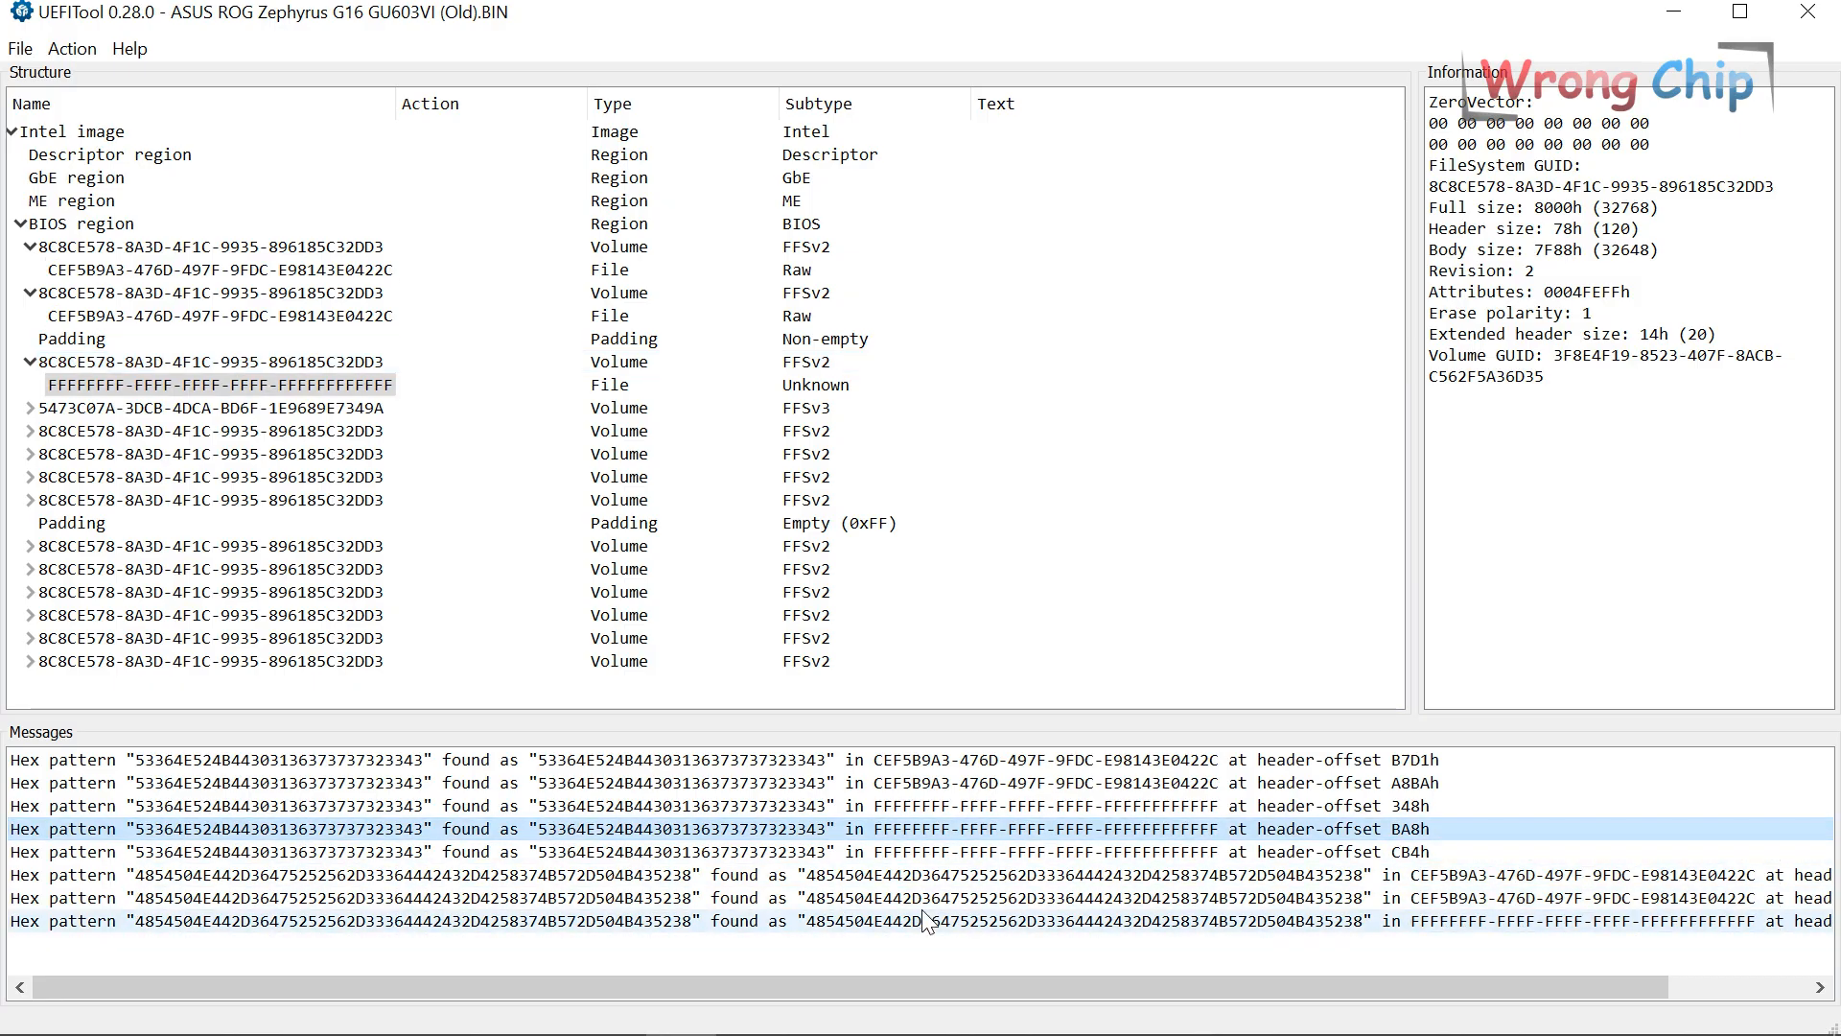
Extract the 8000h volume holding the key as is, saved as DMI+WinKey.
click(187, 366)
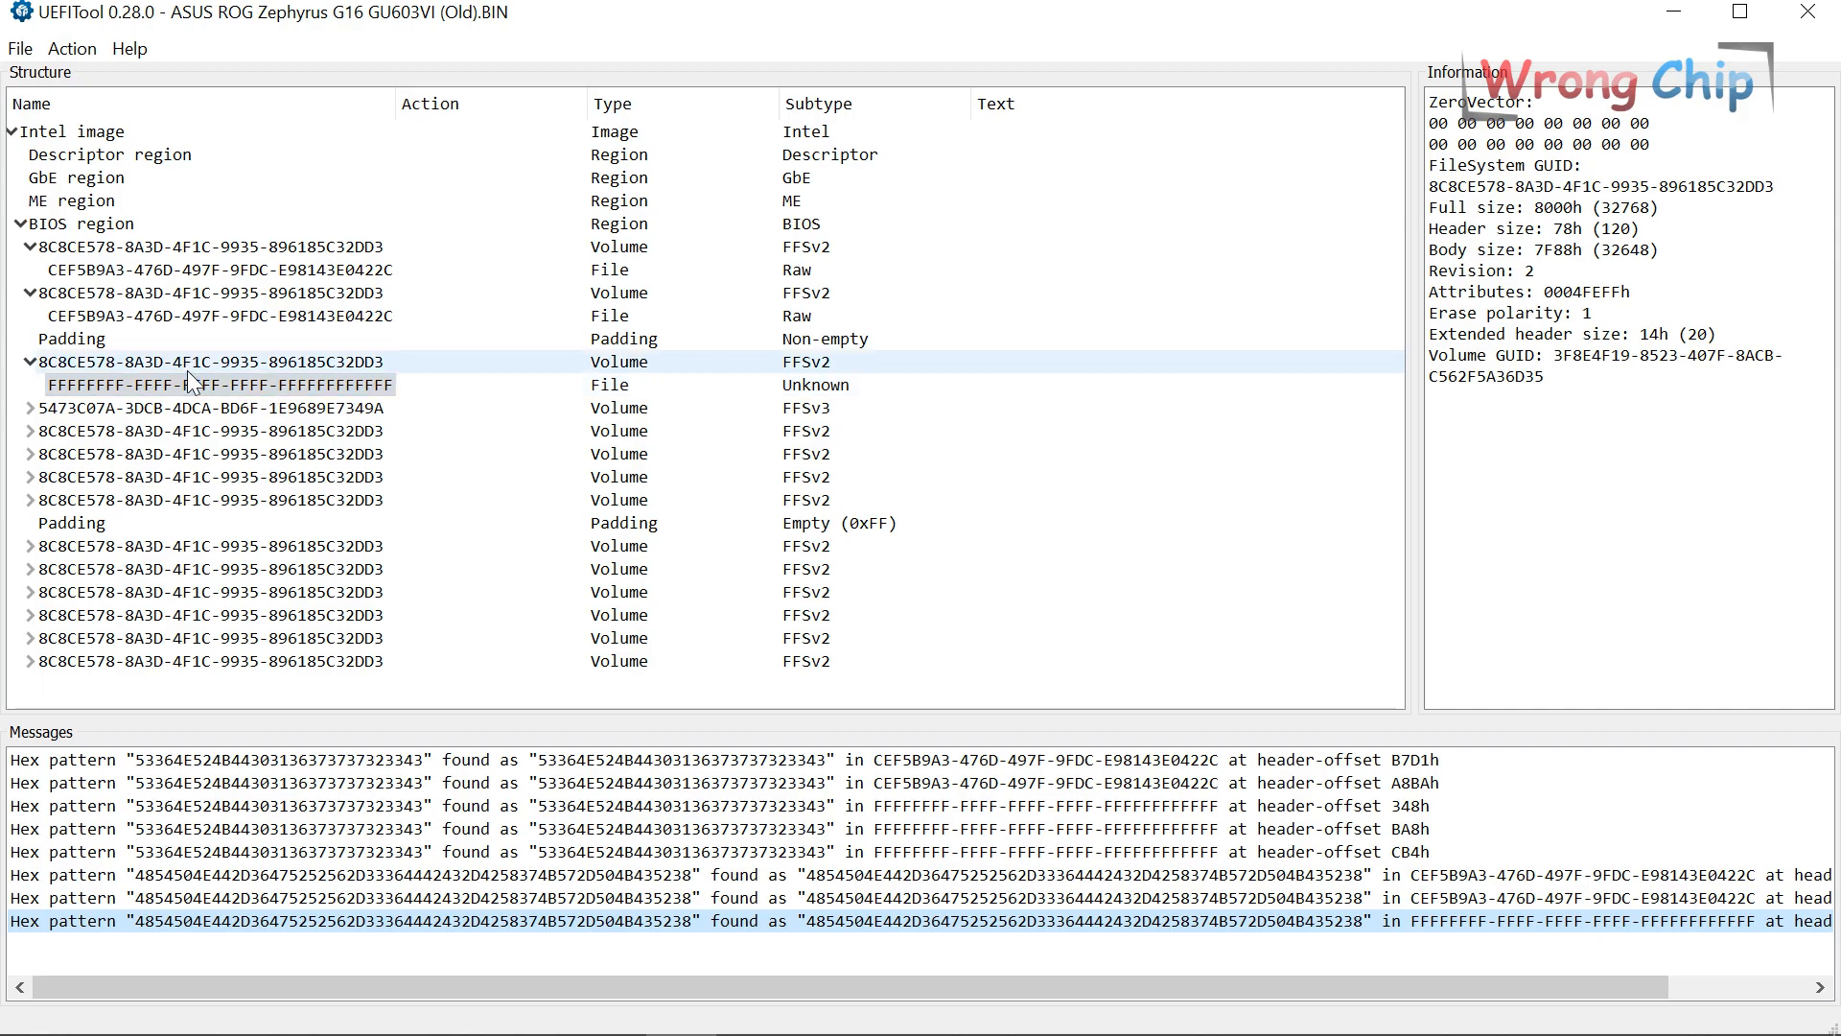
right_click(140, 364)
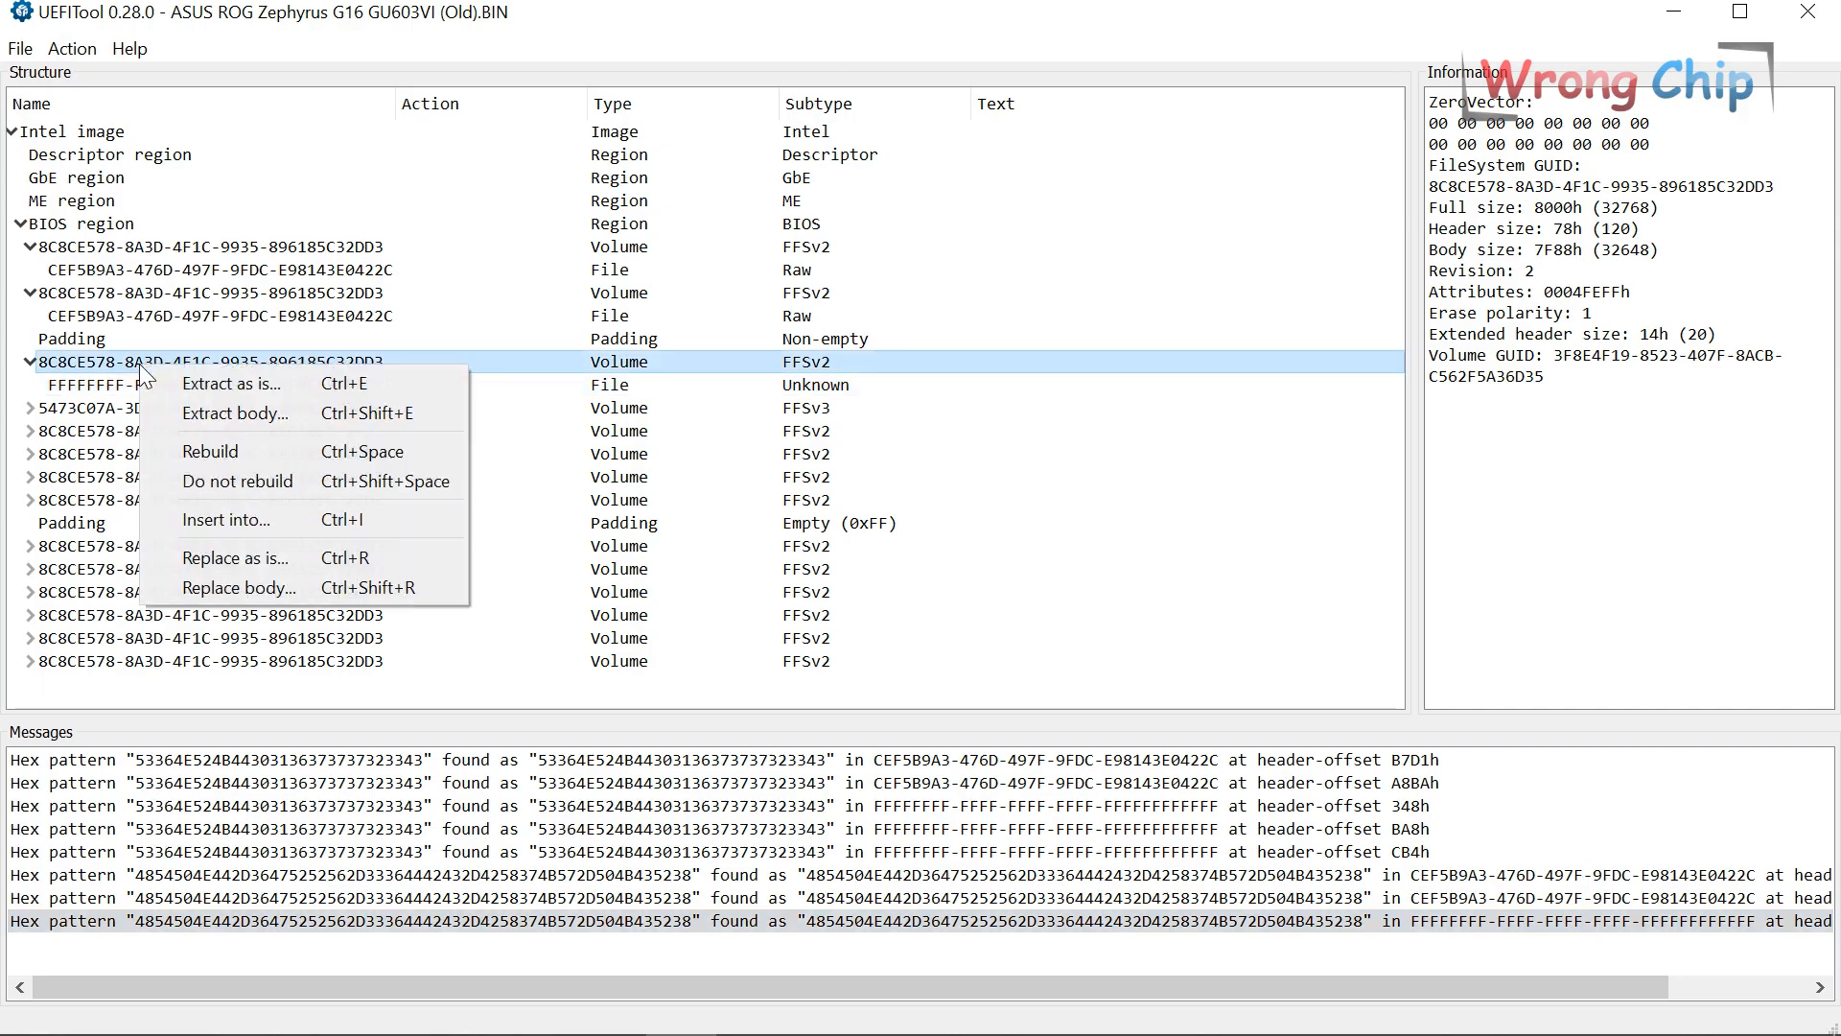
click(282, 386)
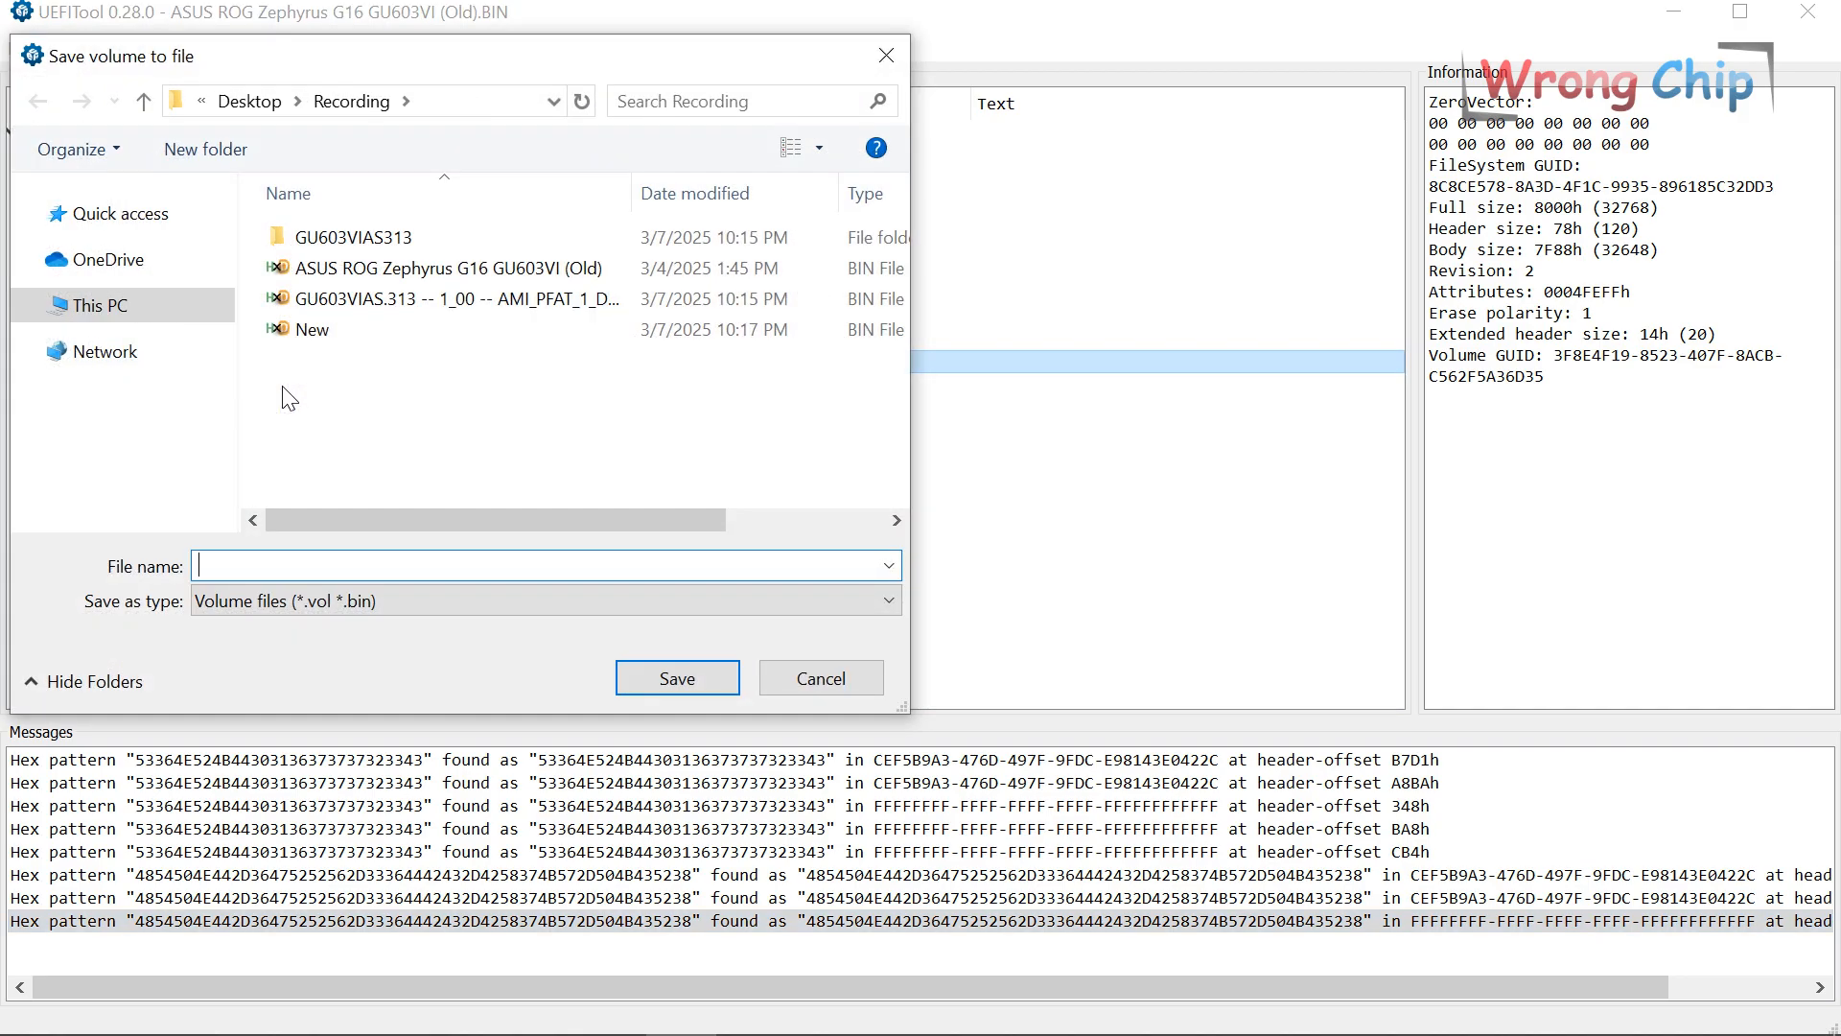
text(DMI+WinKey)
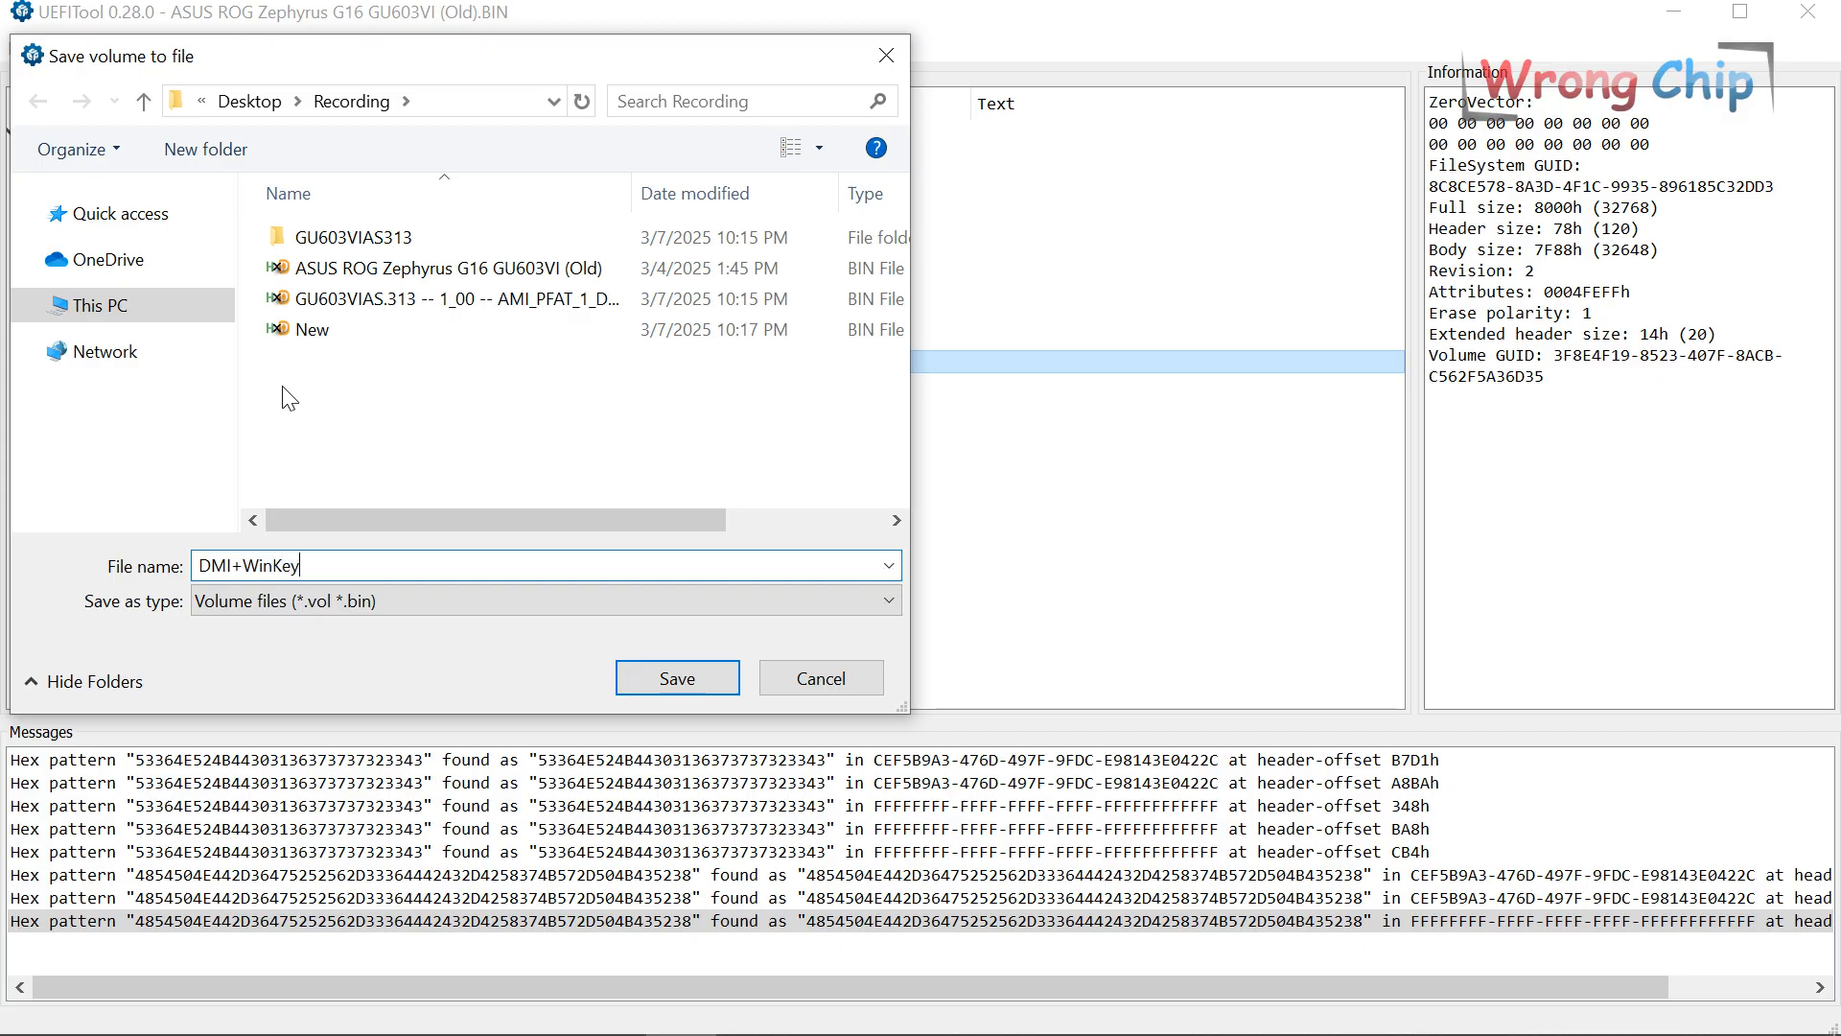
key(Return)
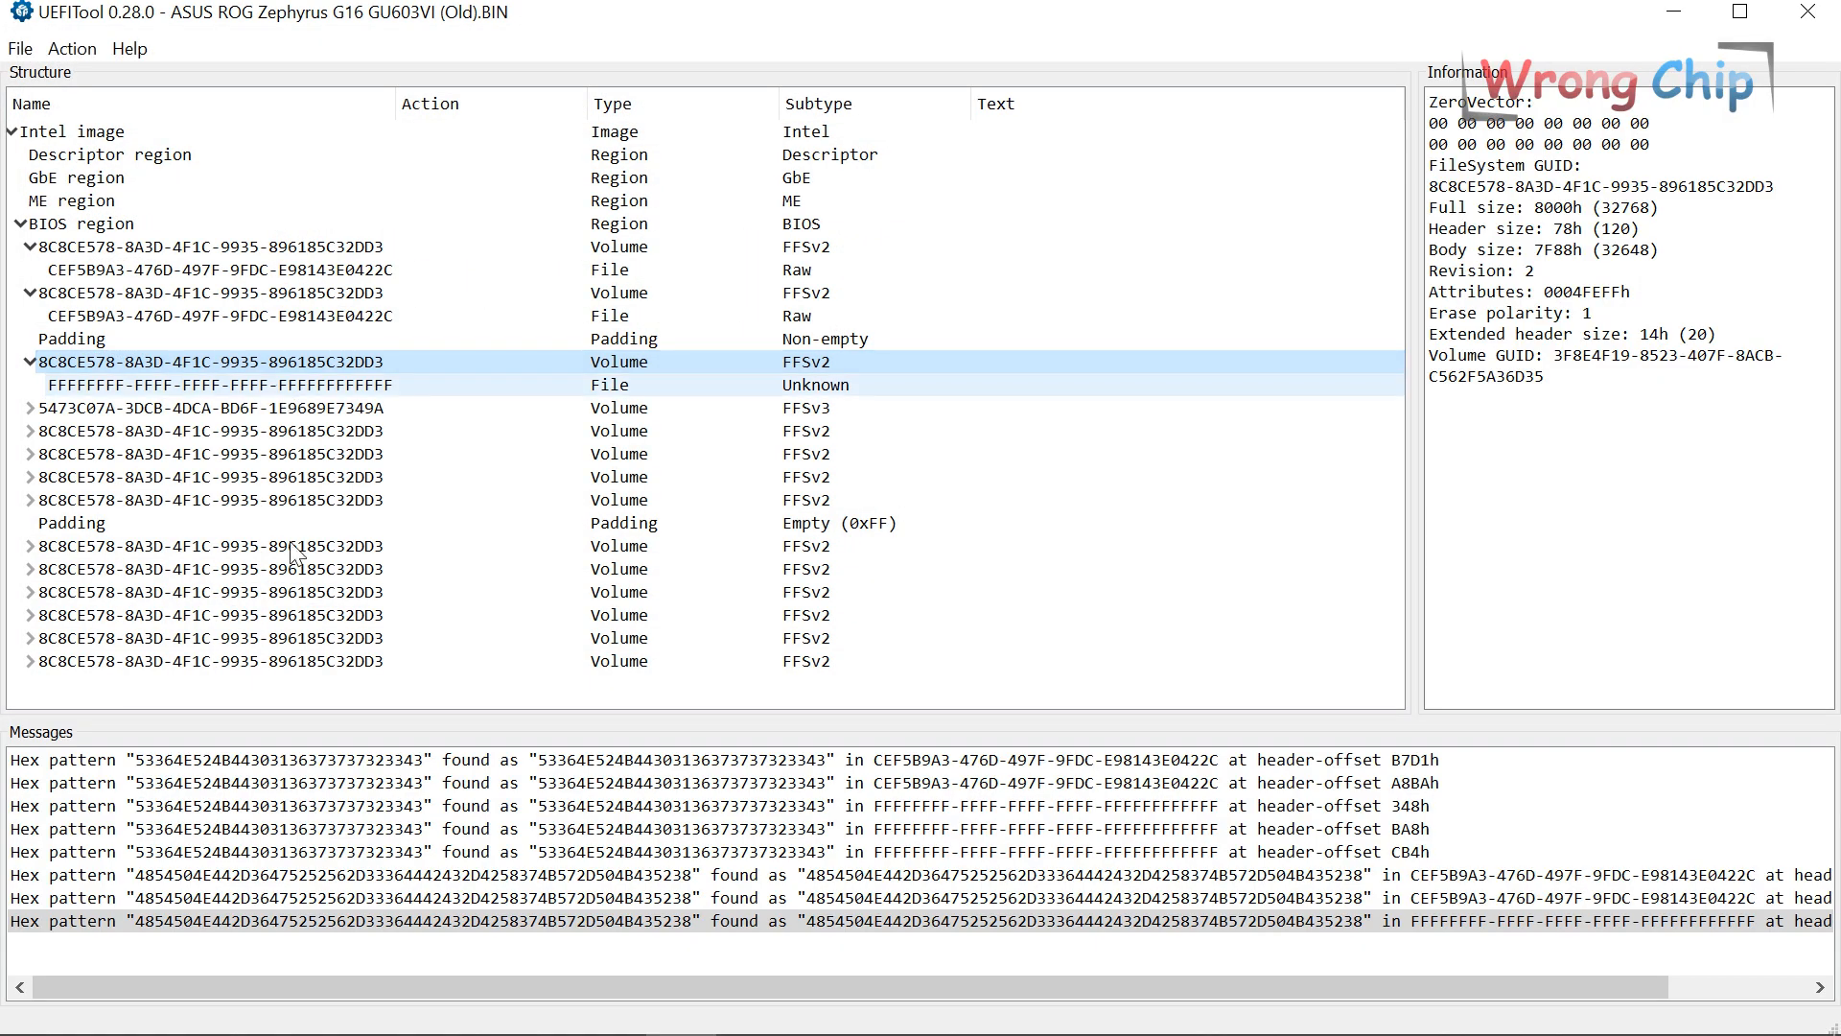
Open DMI+WinKey.vol in HxD and select its opening header bytes.
click(178, 1007)
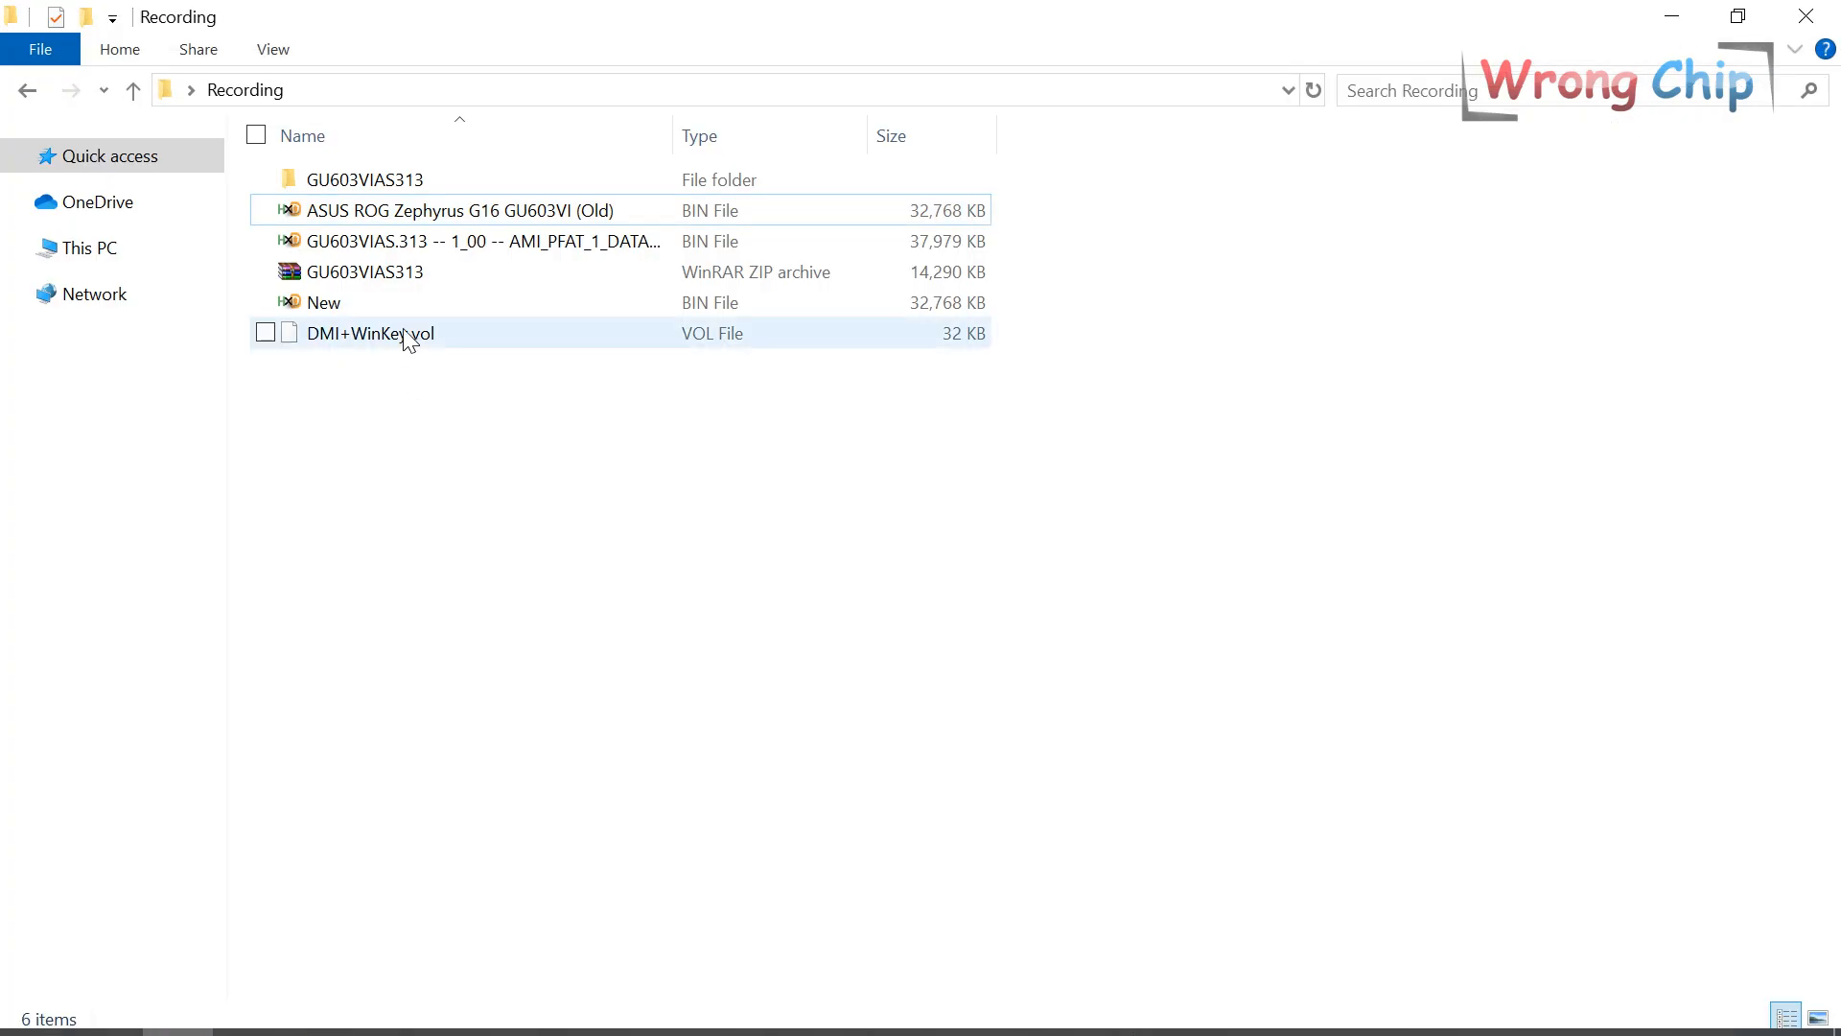
click(463, 329)
drag(386, 246, 546, 451)
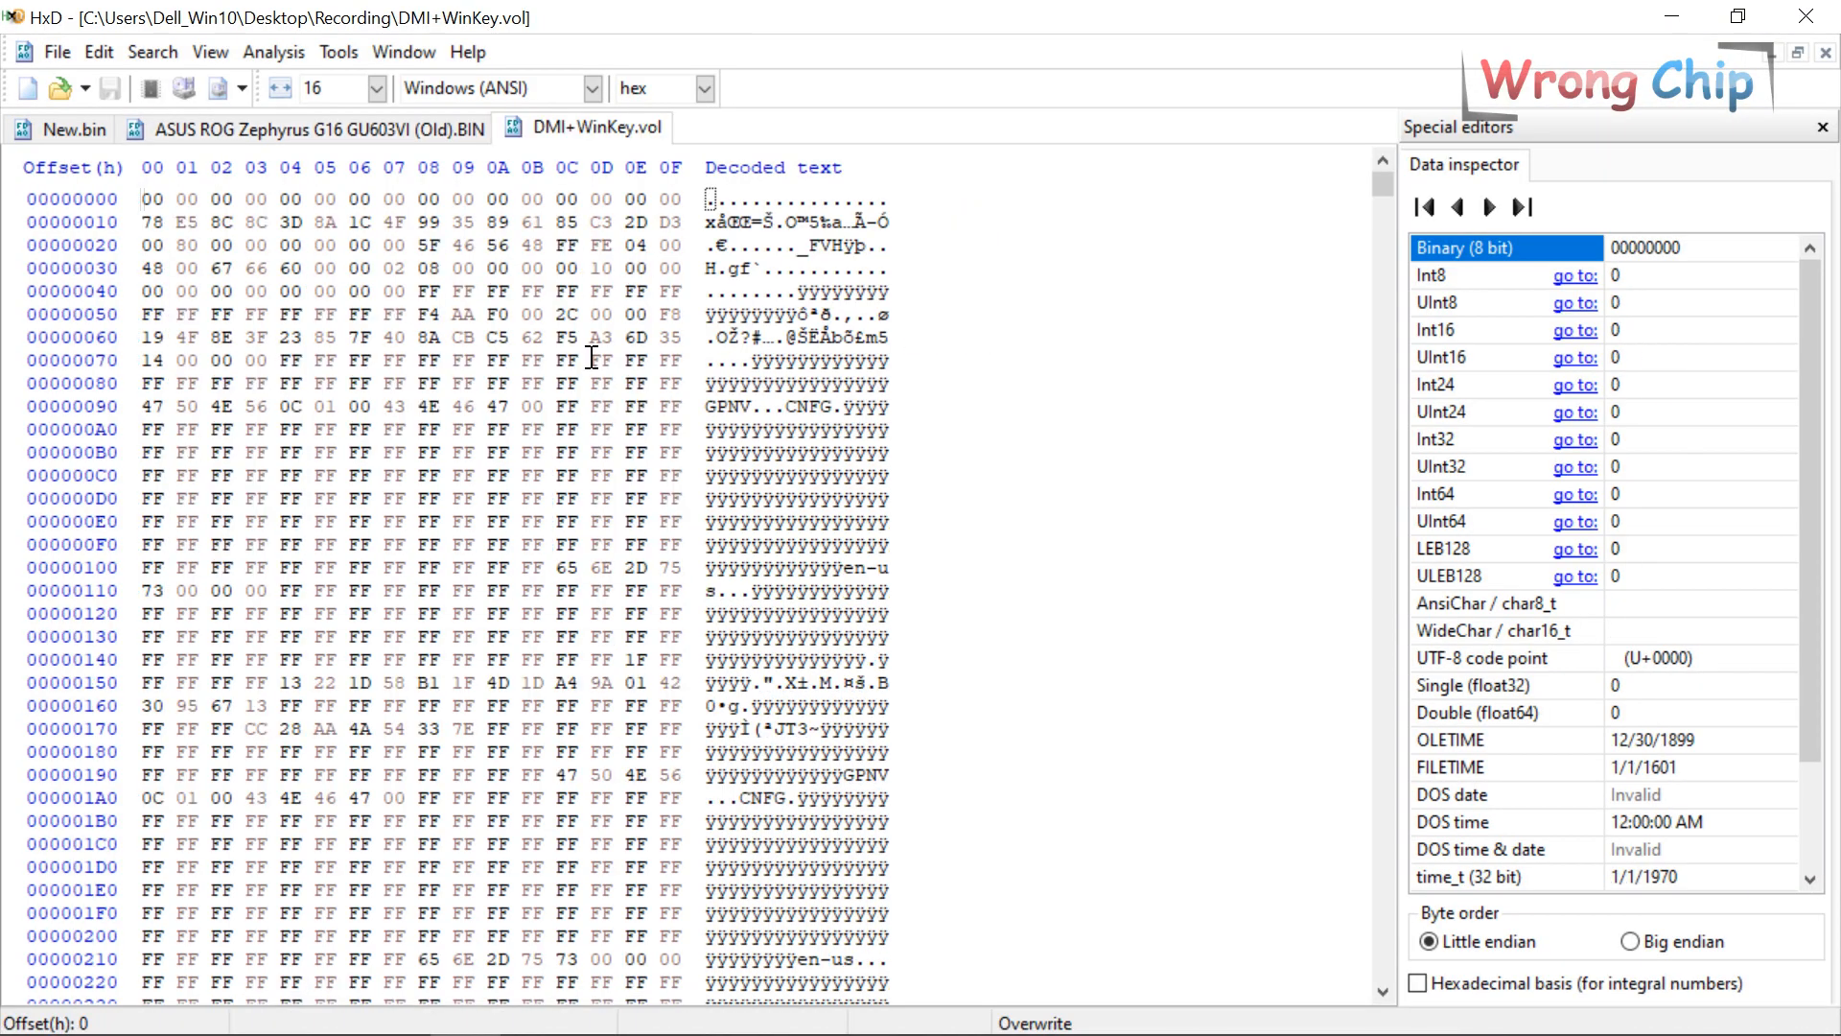
shift+click(684, 307)
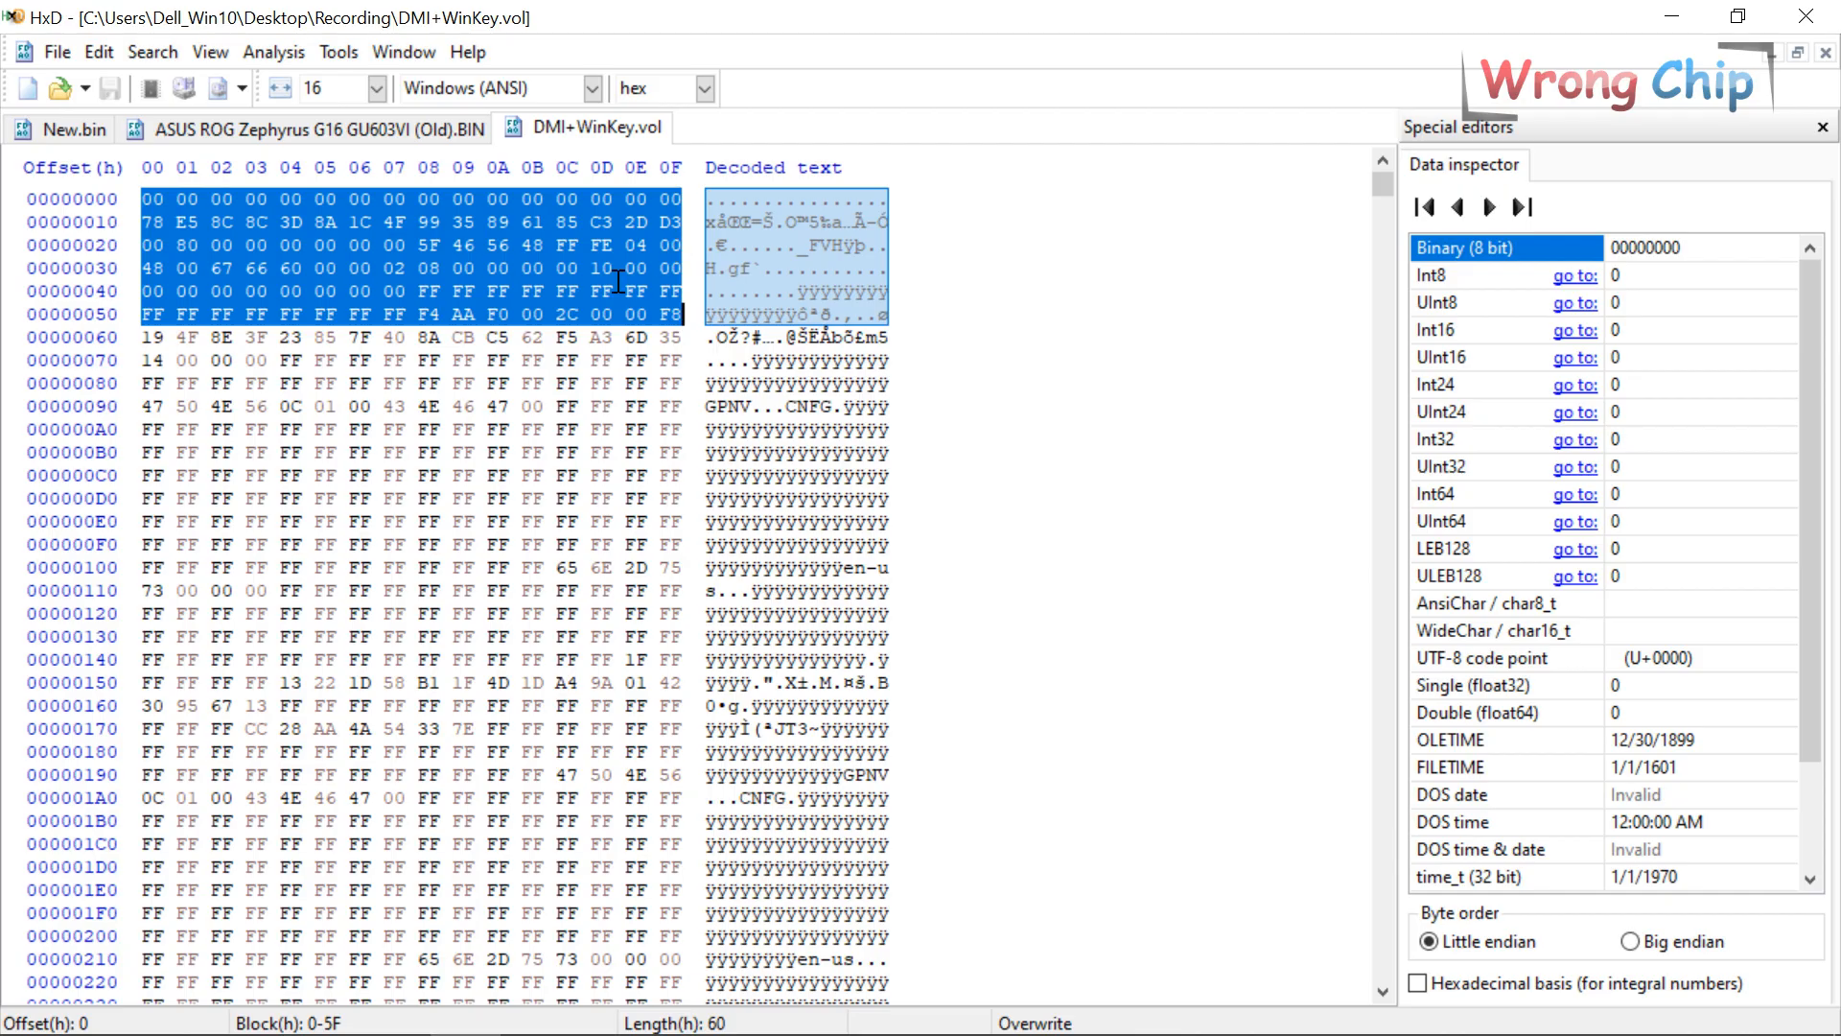
Find the volume header in the old BIOS image, matching at offset 10E0000.
click(319, 129)
key(ctrl+f)
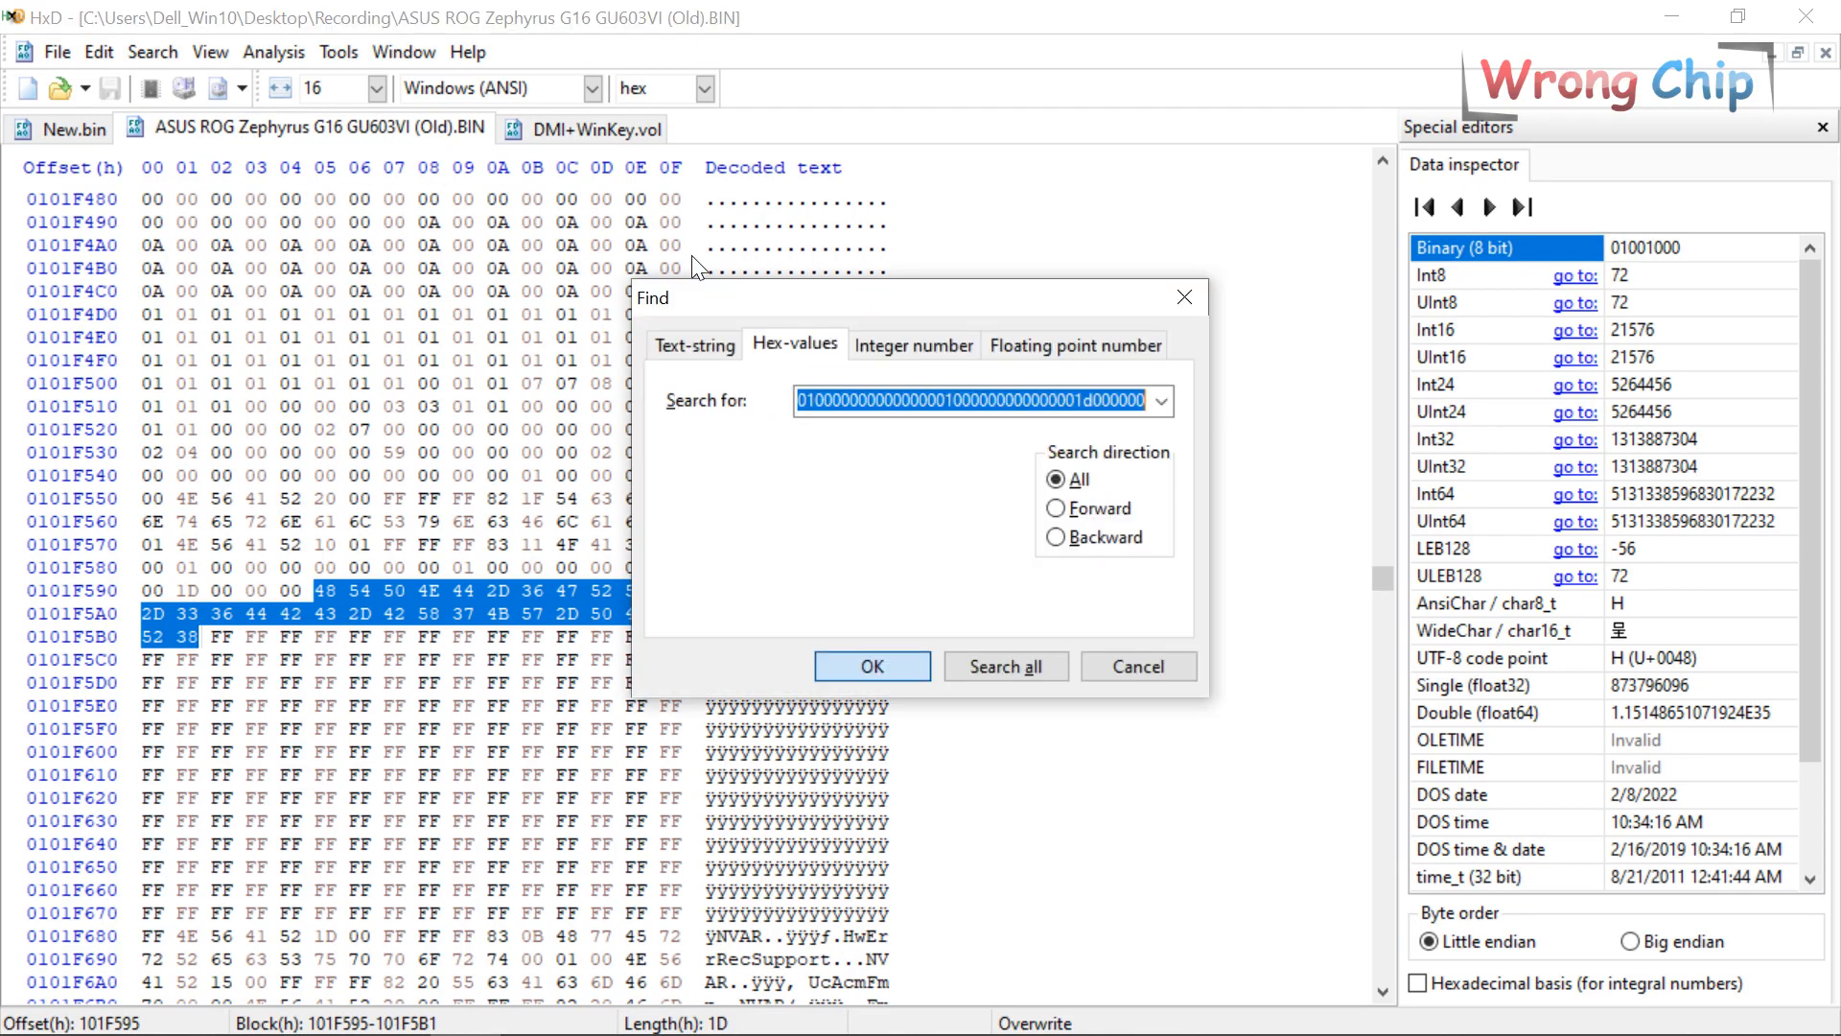
key(Return)
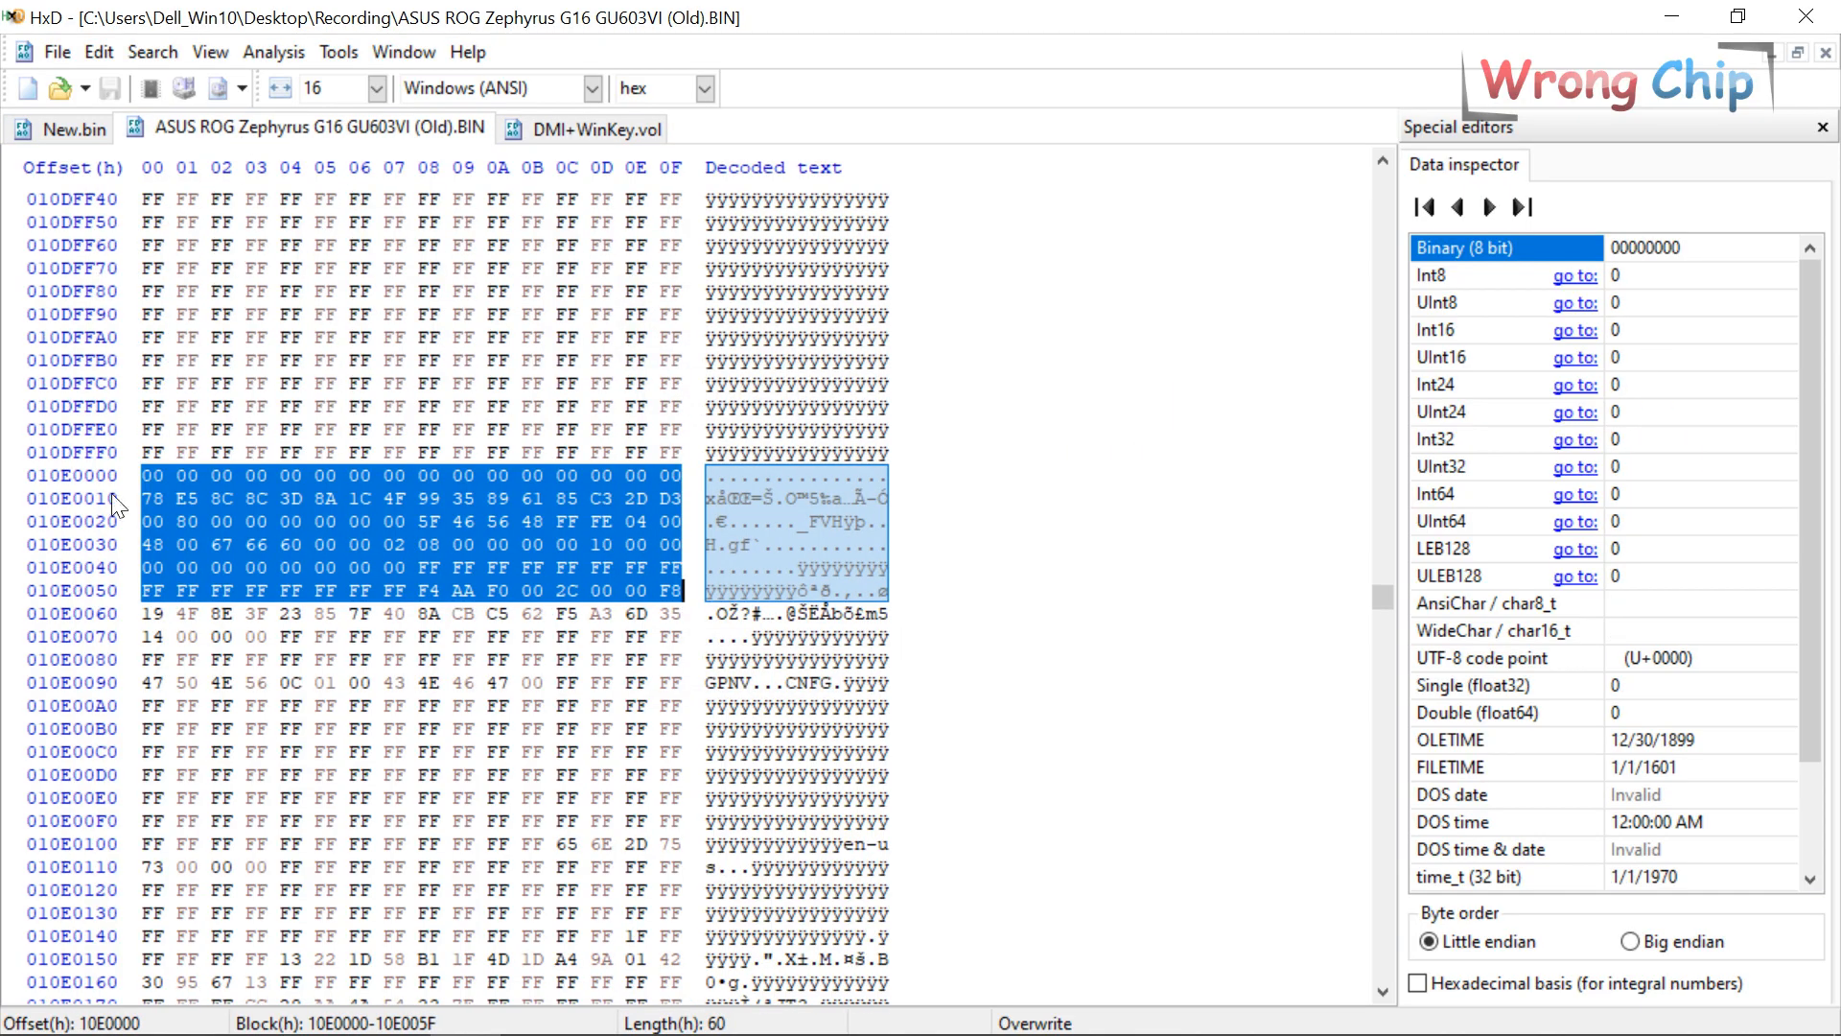
scroll(487, 562, down, 4)
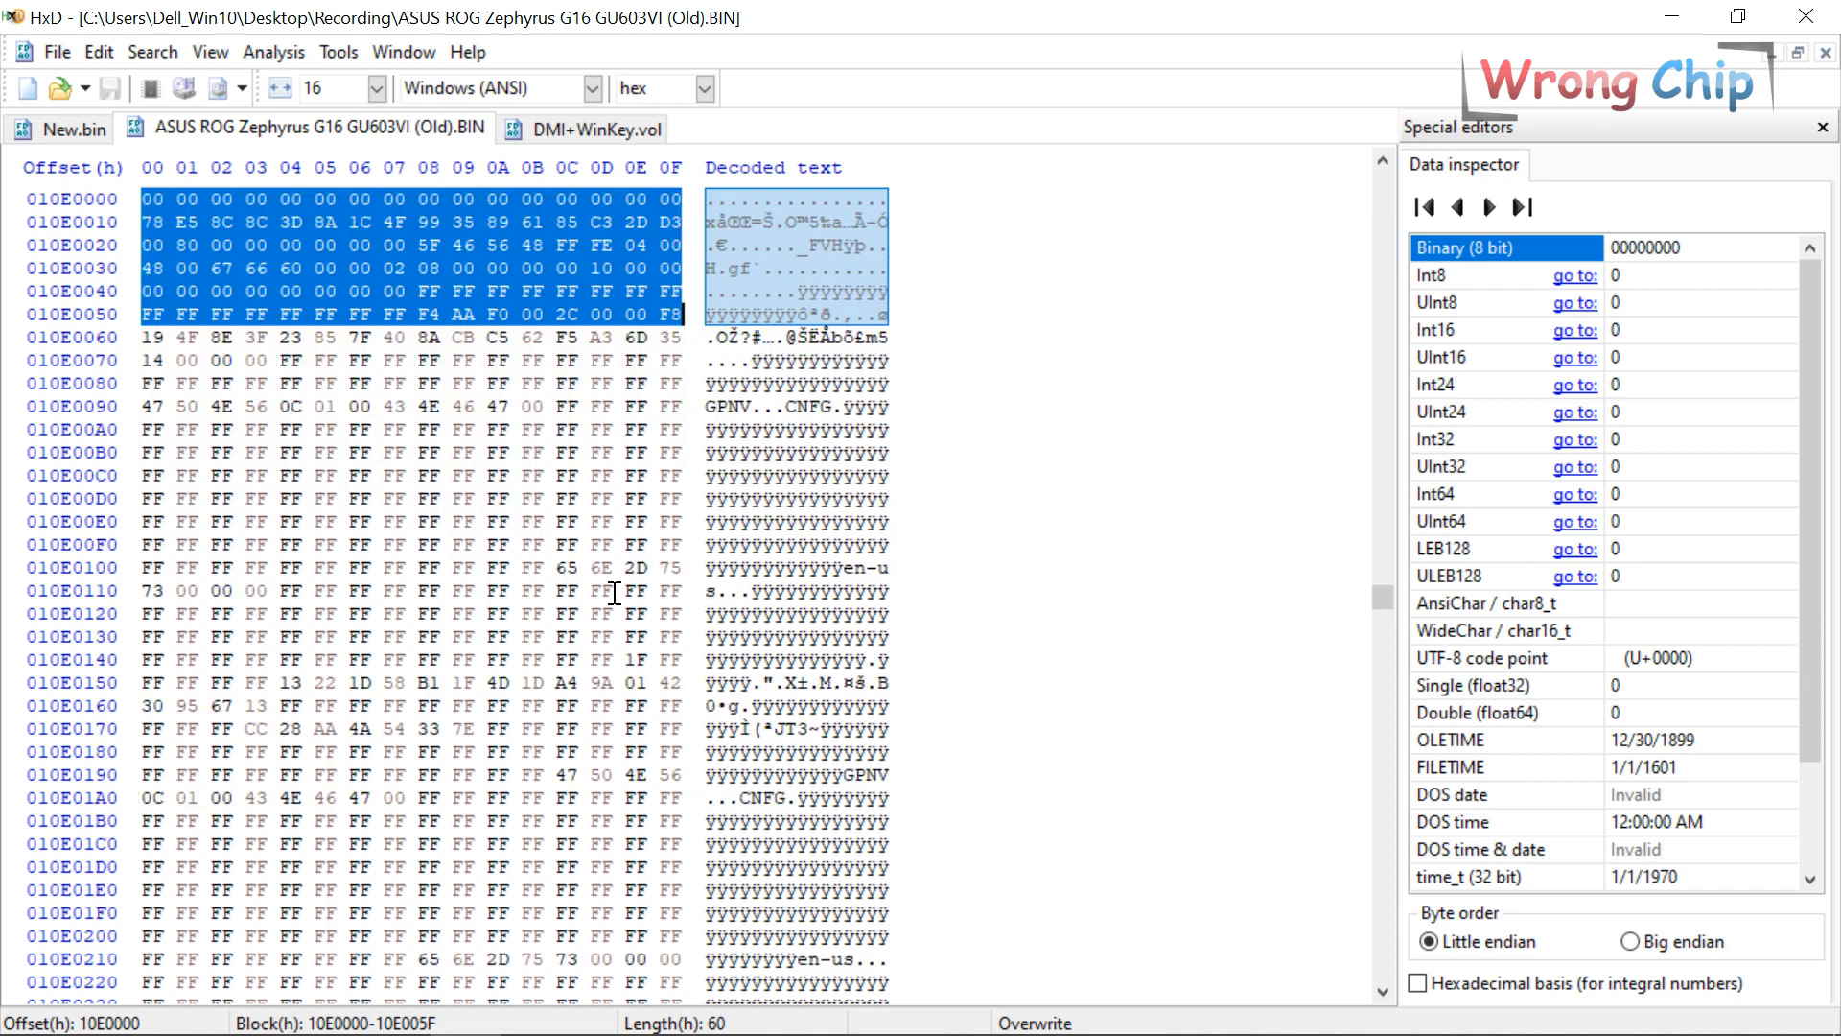
key(ctrl+g)
text(10E)
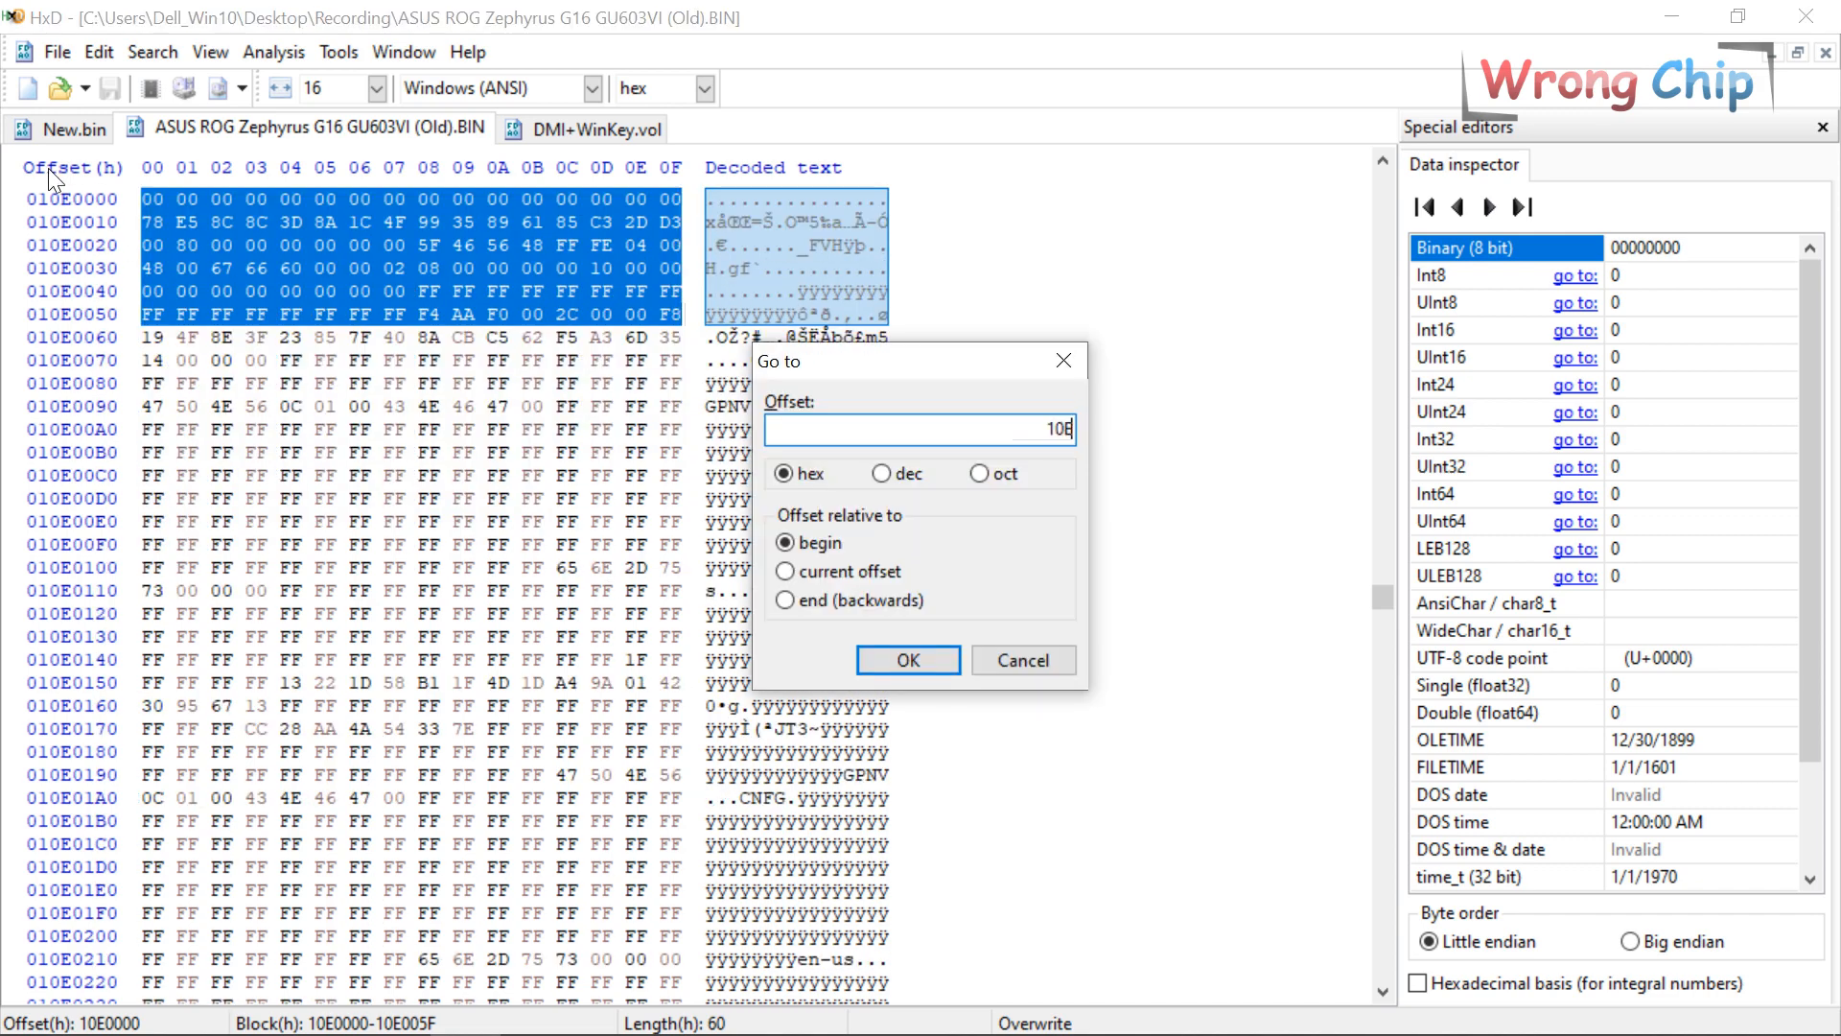
text(0000)
key(Return)
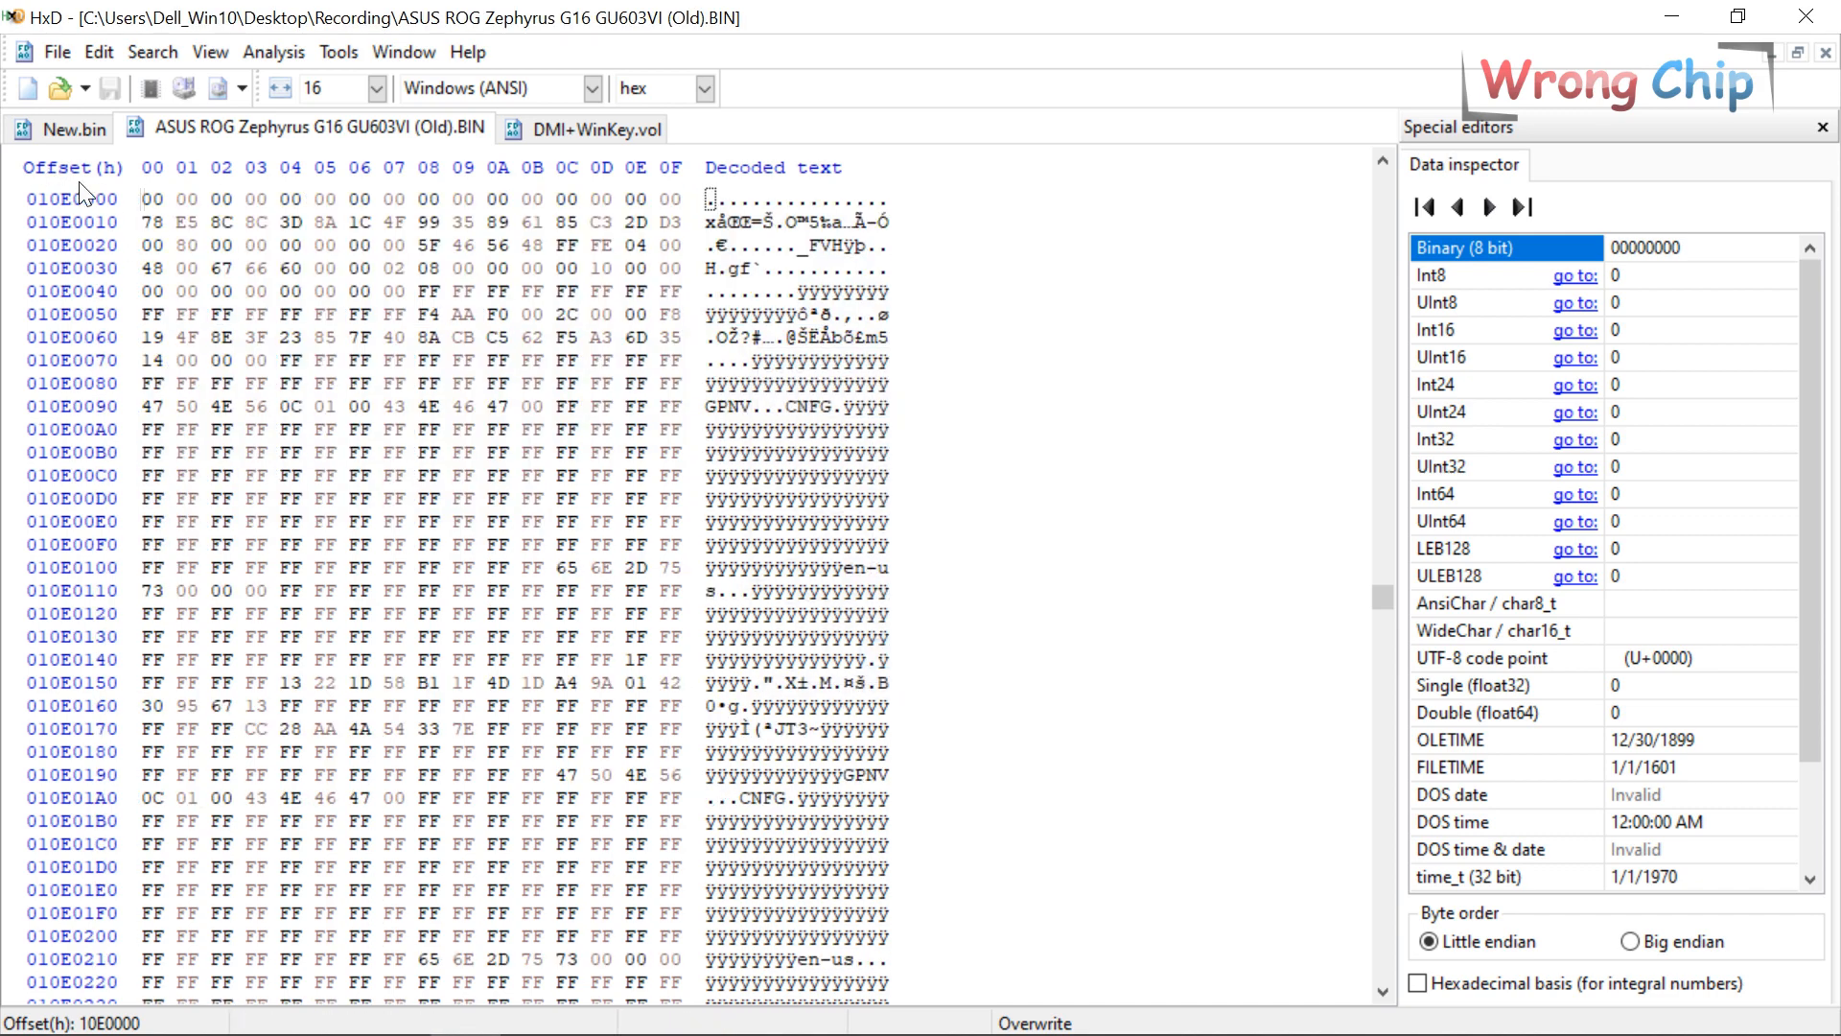
Compare offset 10E0000 in New.bin and the old image, then select all 8000h volume bytes.
click(556, 129)
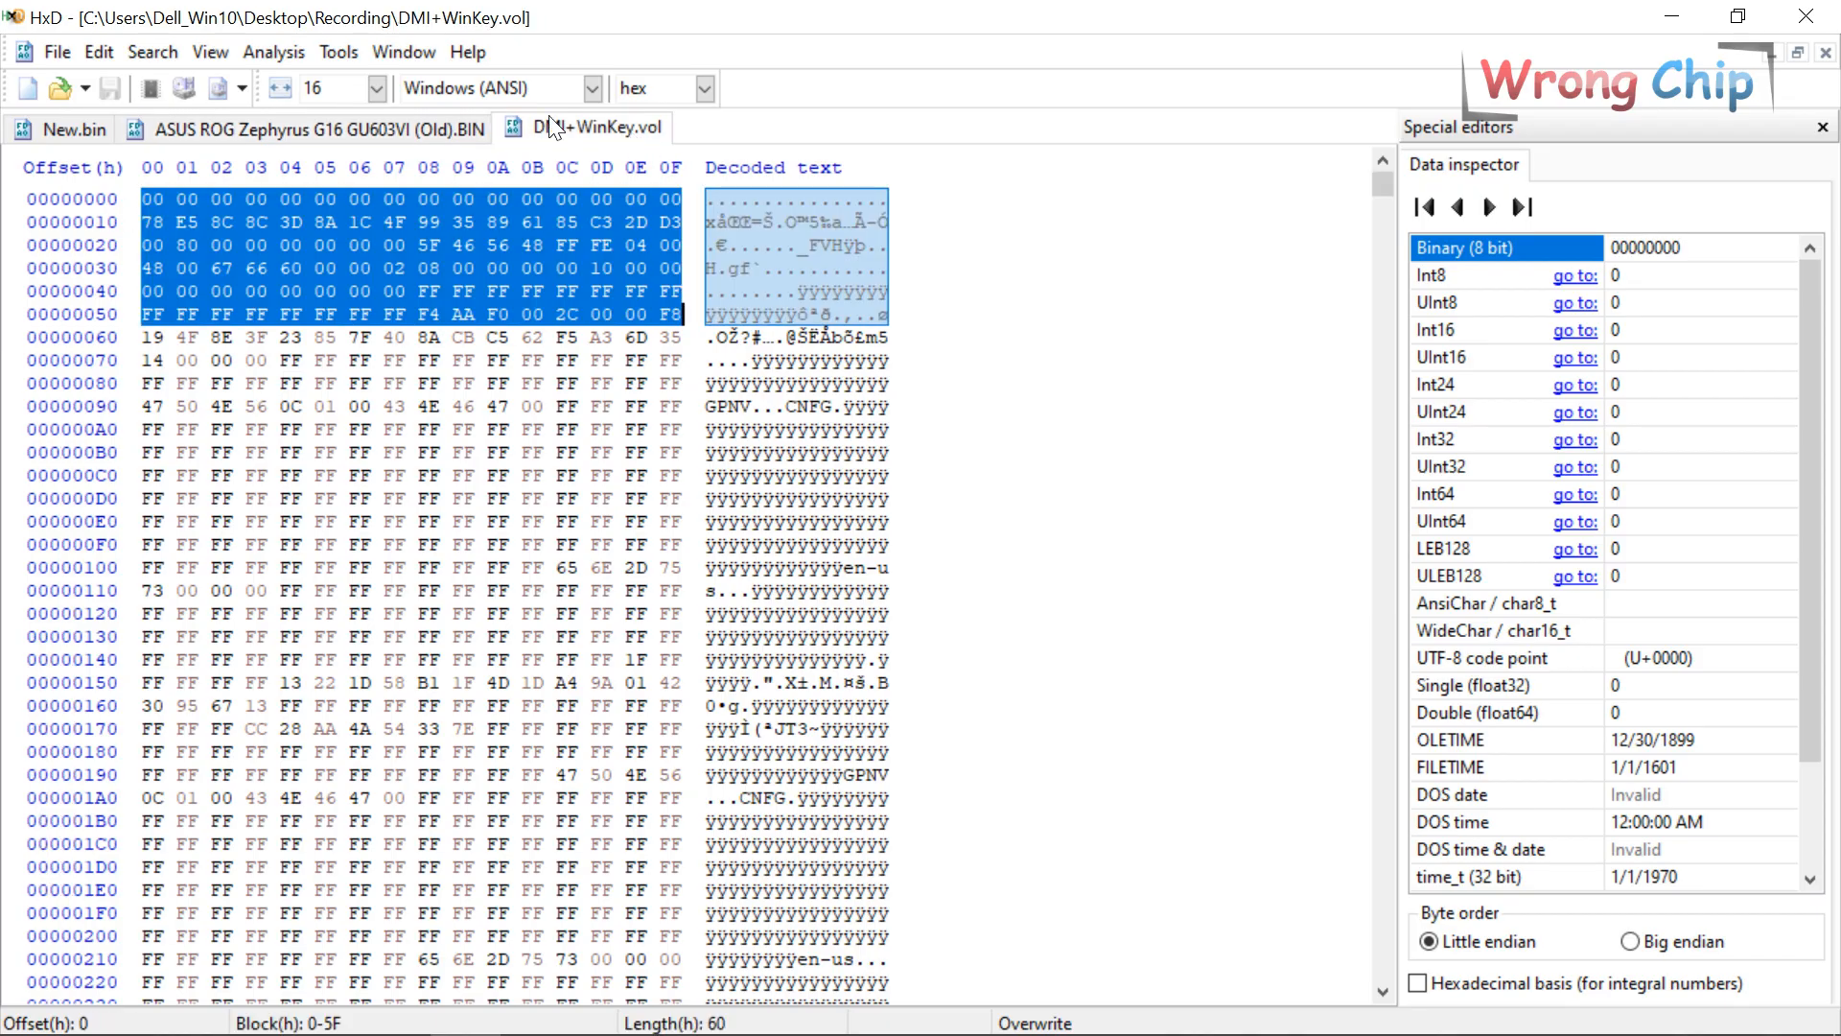
click(196, 135)
click(91, 141)
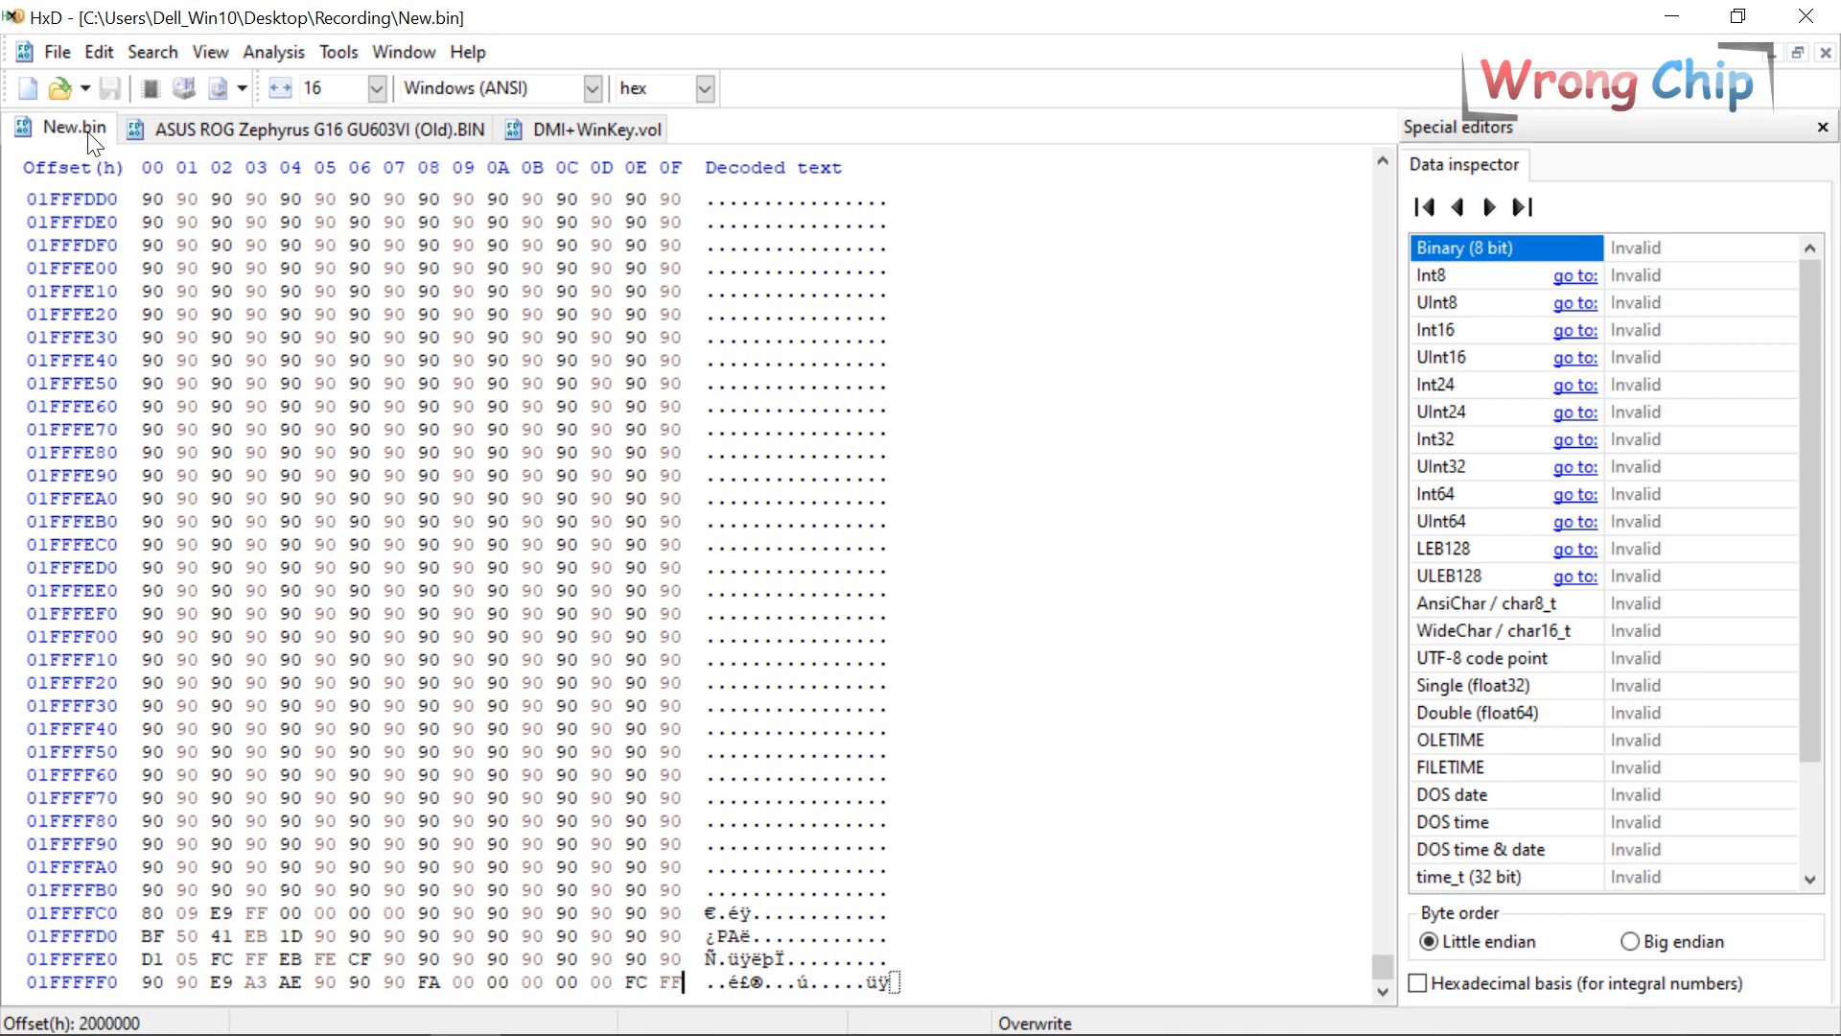
key(ctrl+g)
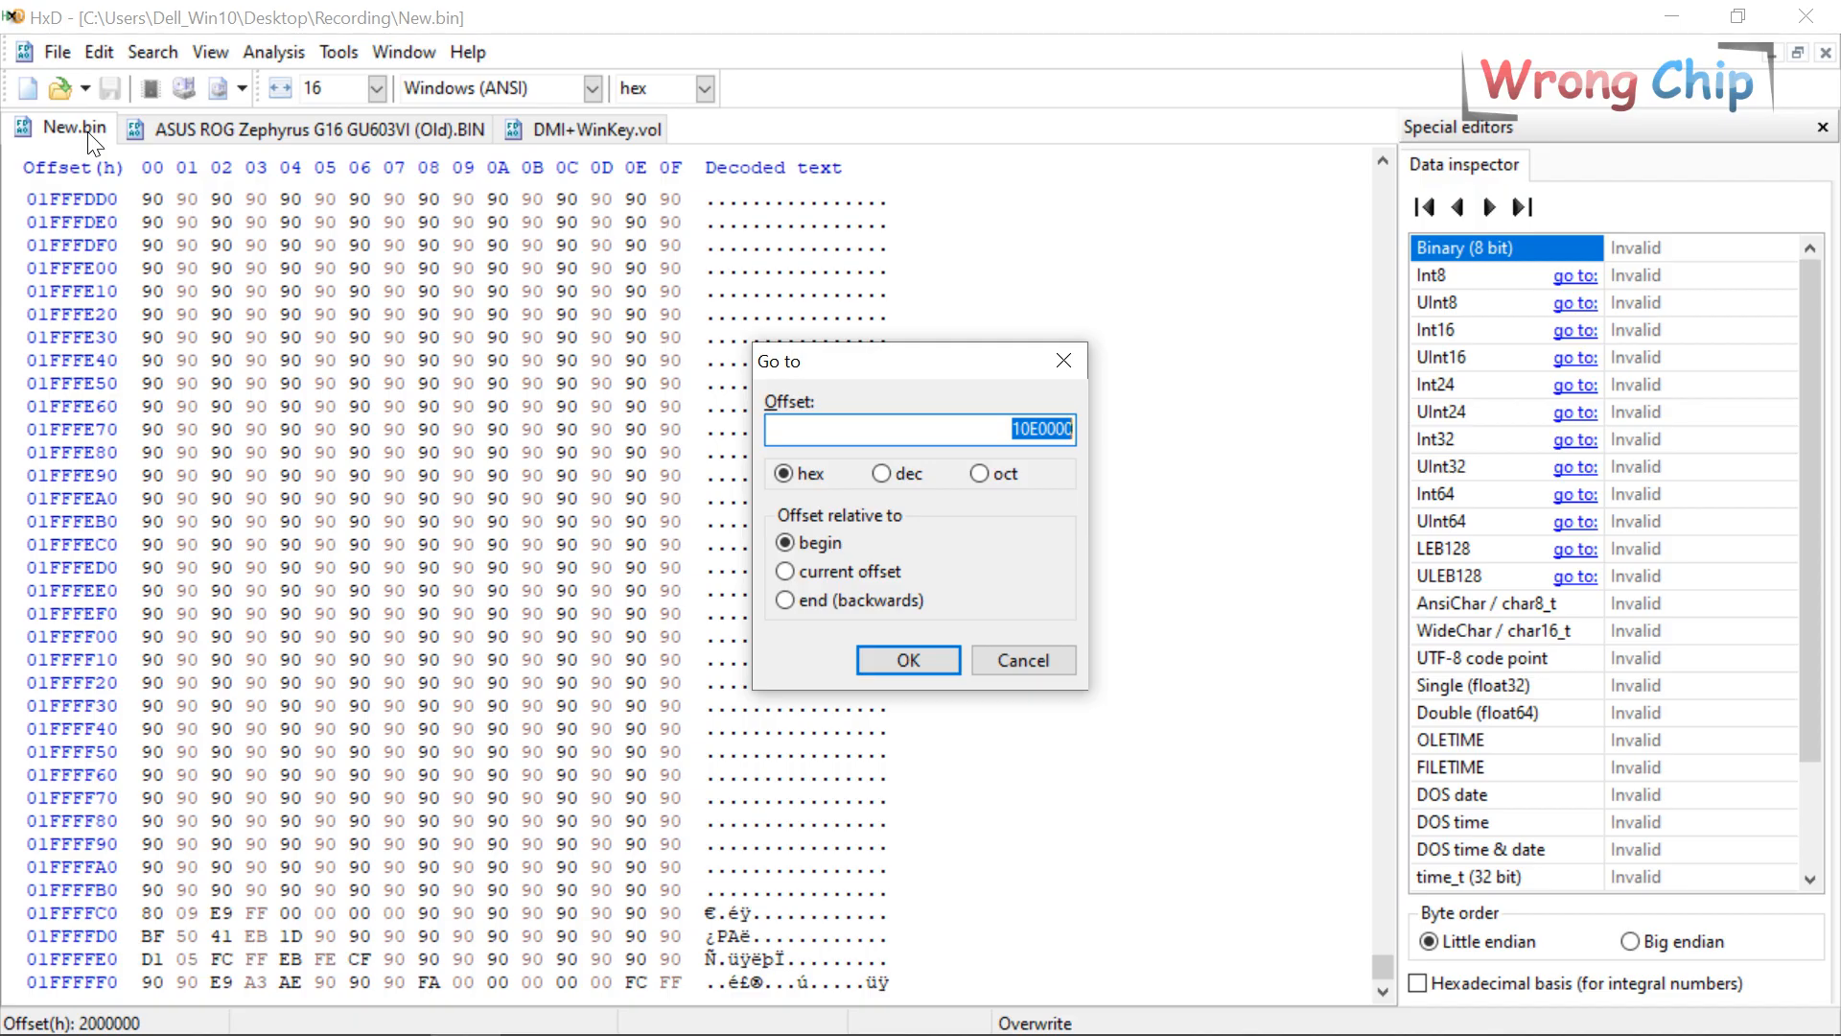
key(Return)
click(403, 135)
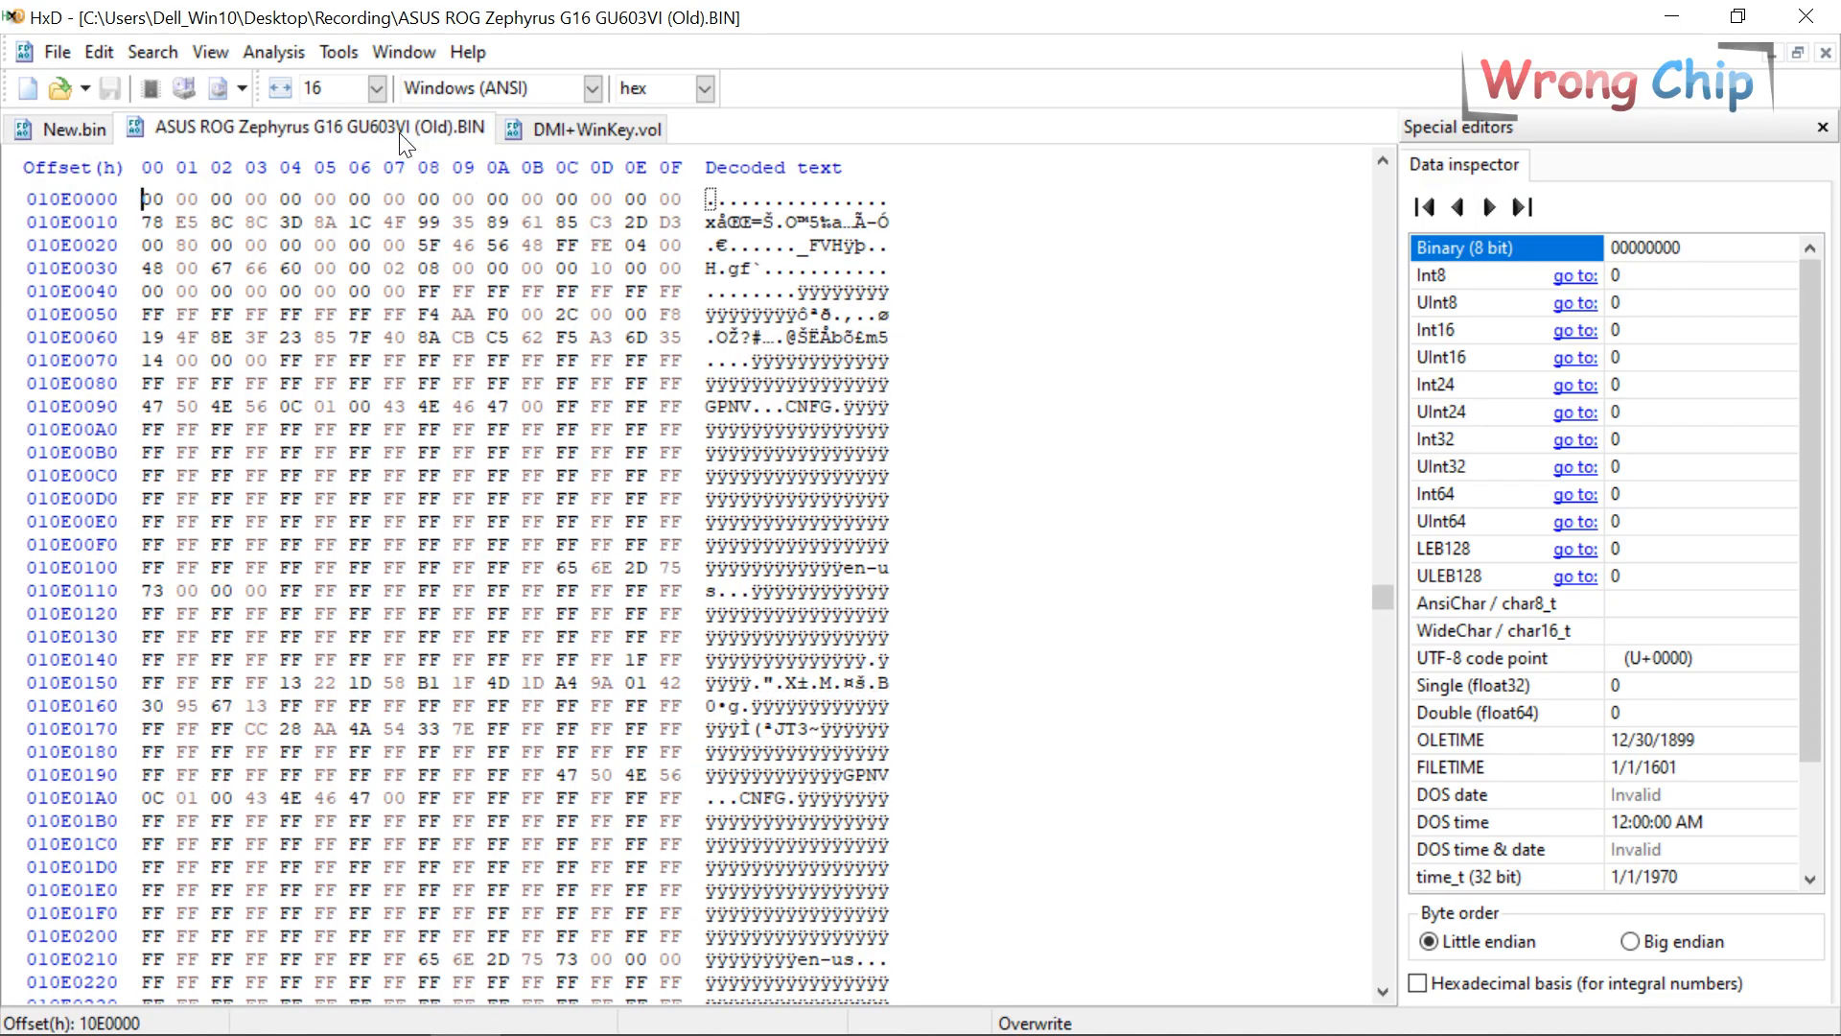
click(96, 129)
click(339, 126)
click(662, 122)
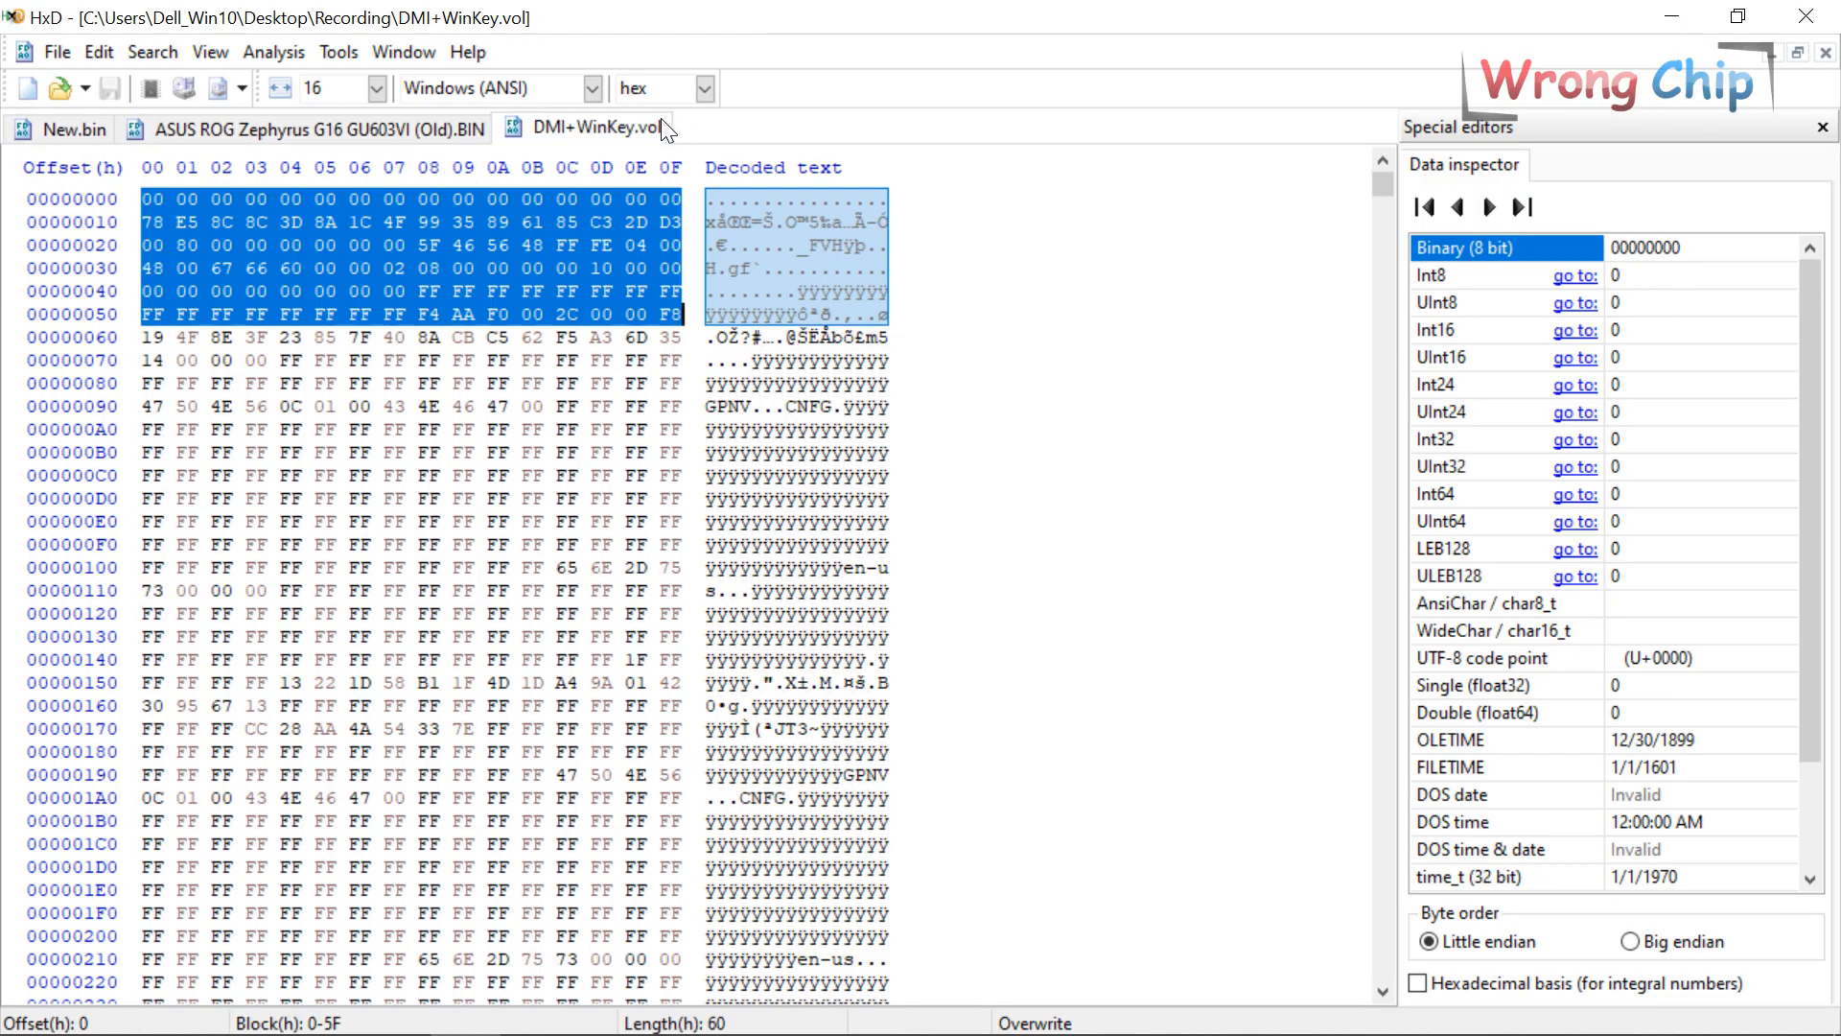
key(ctrl+a)
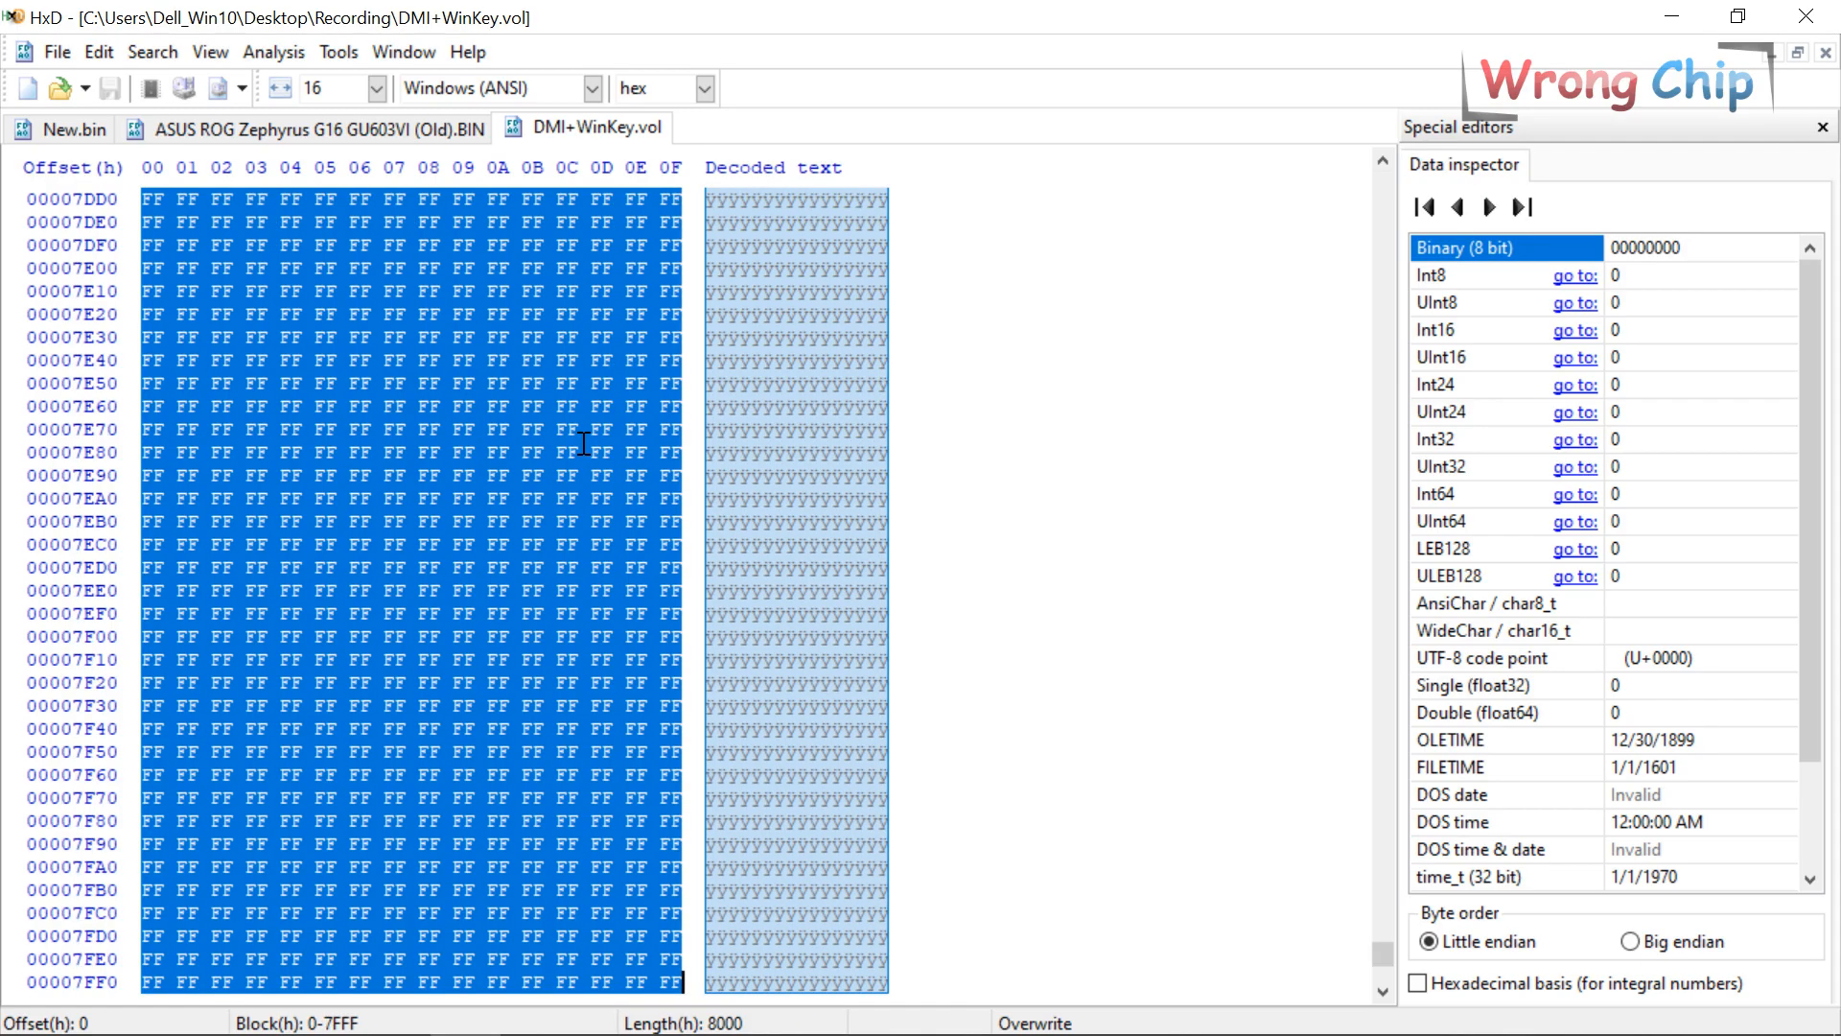
Paste the copied DMI+WinKey volume over New.bin at offset 10E0000 and save the file.
click(101, 129)
right_click(145, 201)
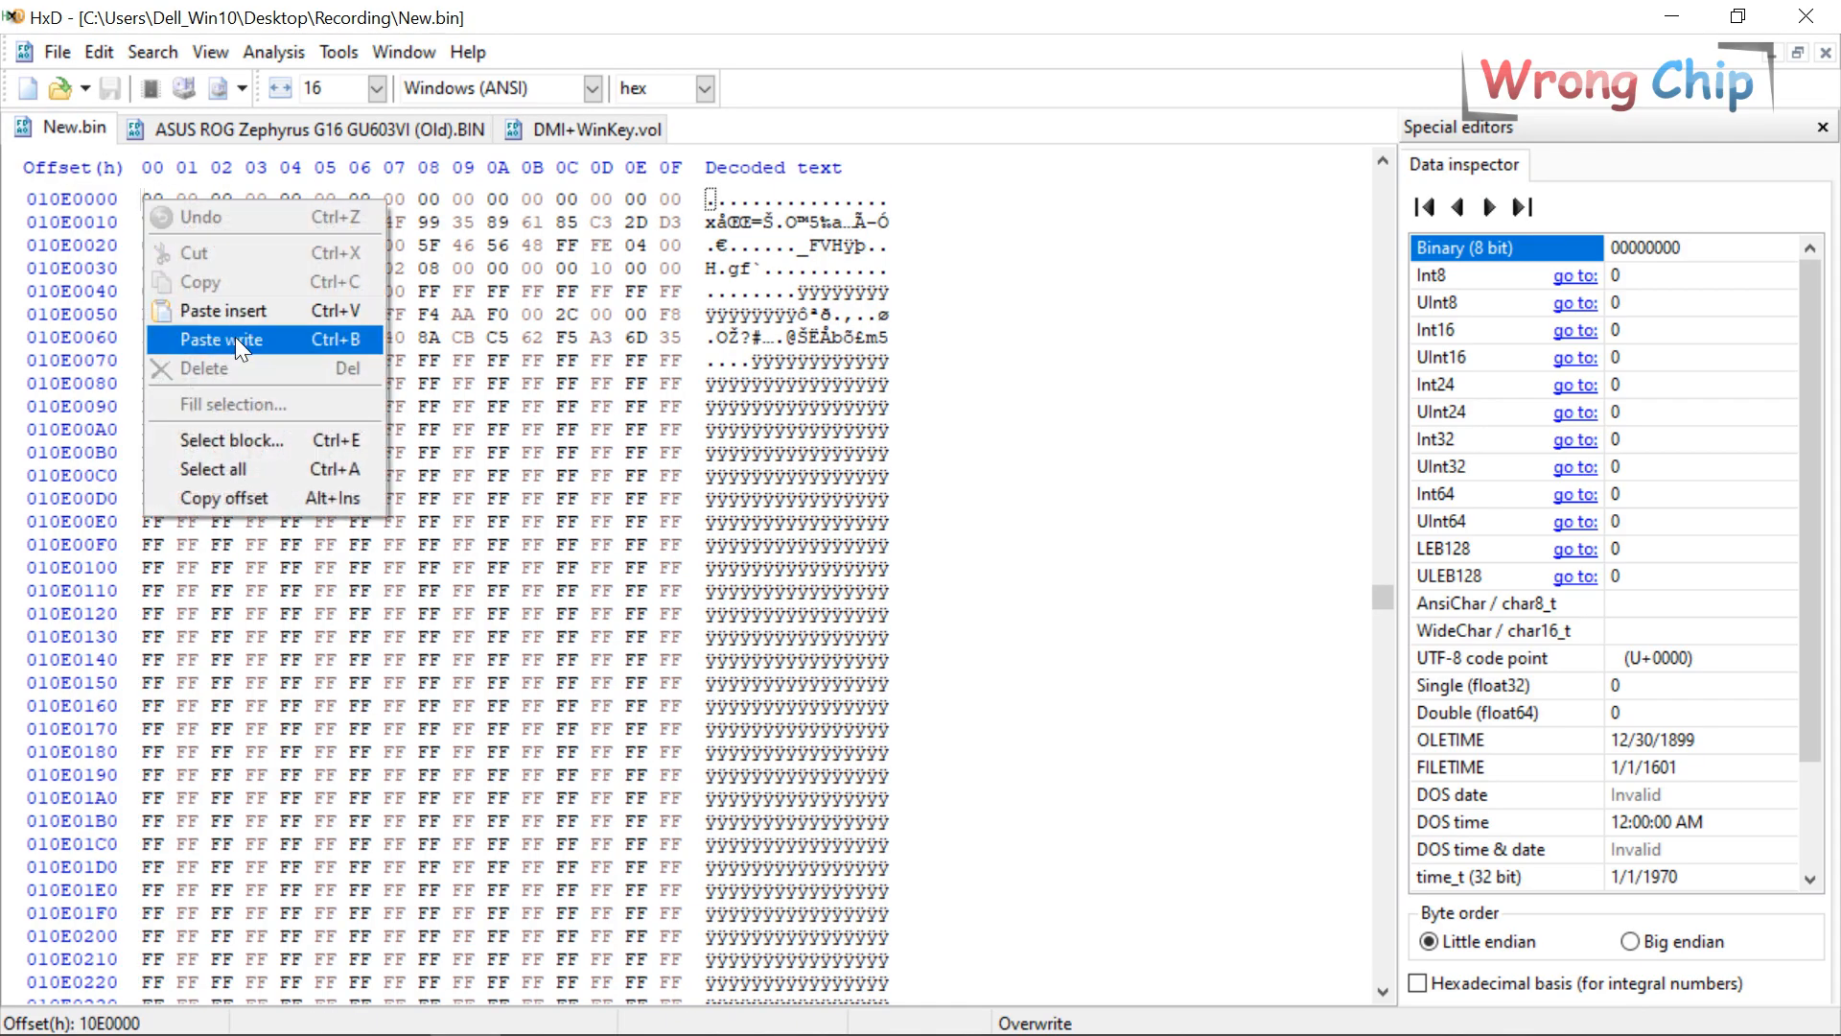
click(234, 336)
key(ctrl+s)
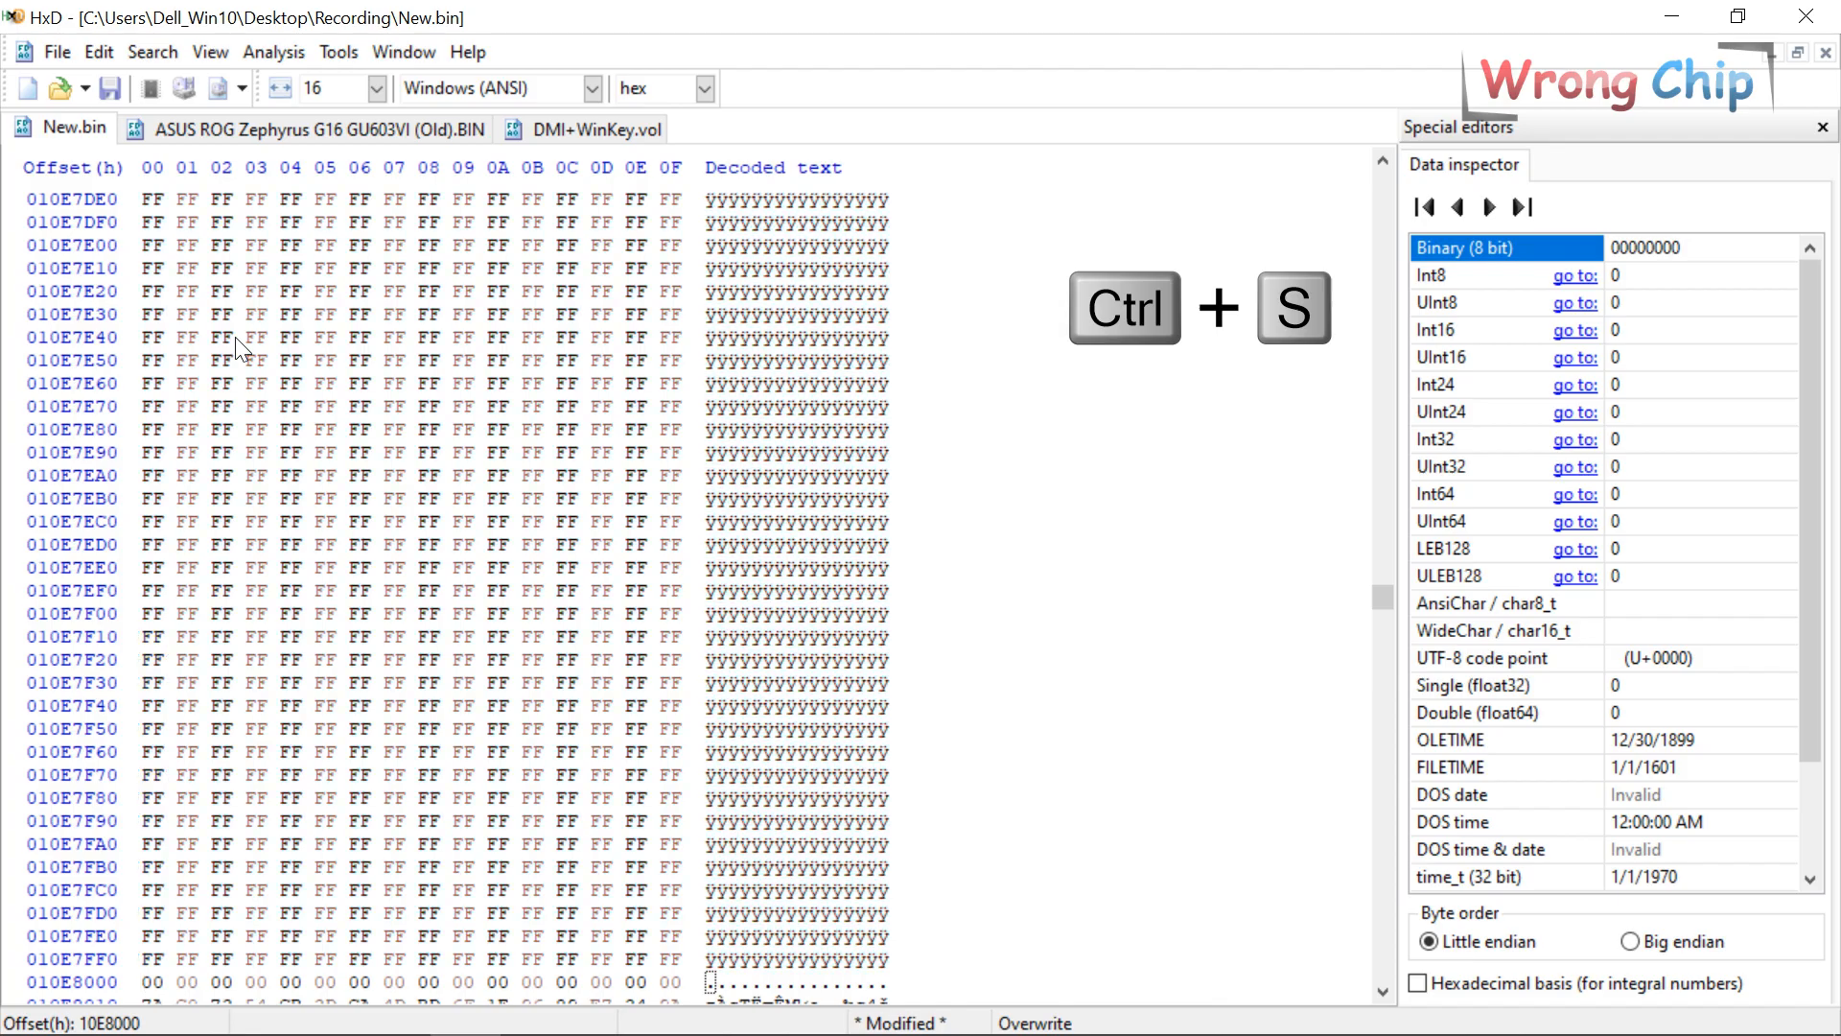
Search New.bin for the product-key pattern, then the serial number text string at 10E0C20.
key(ctrl+f)
key(Down)
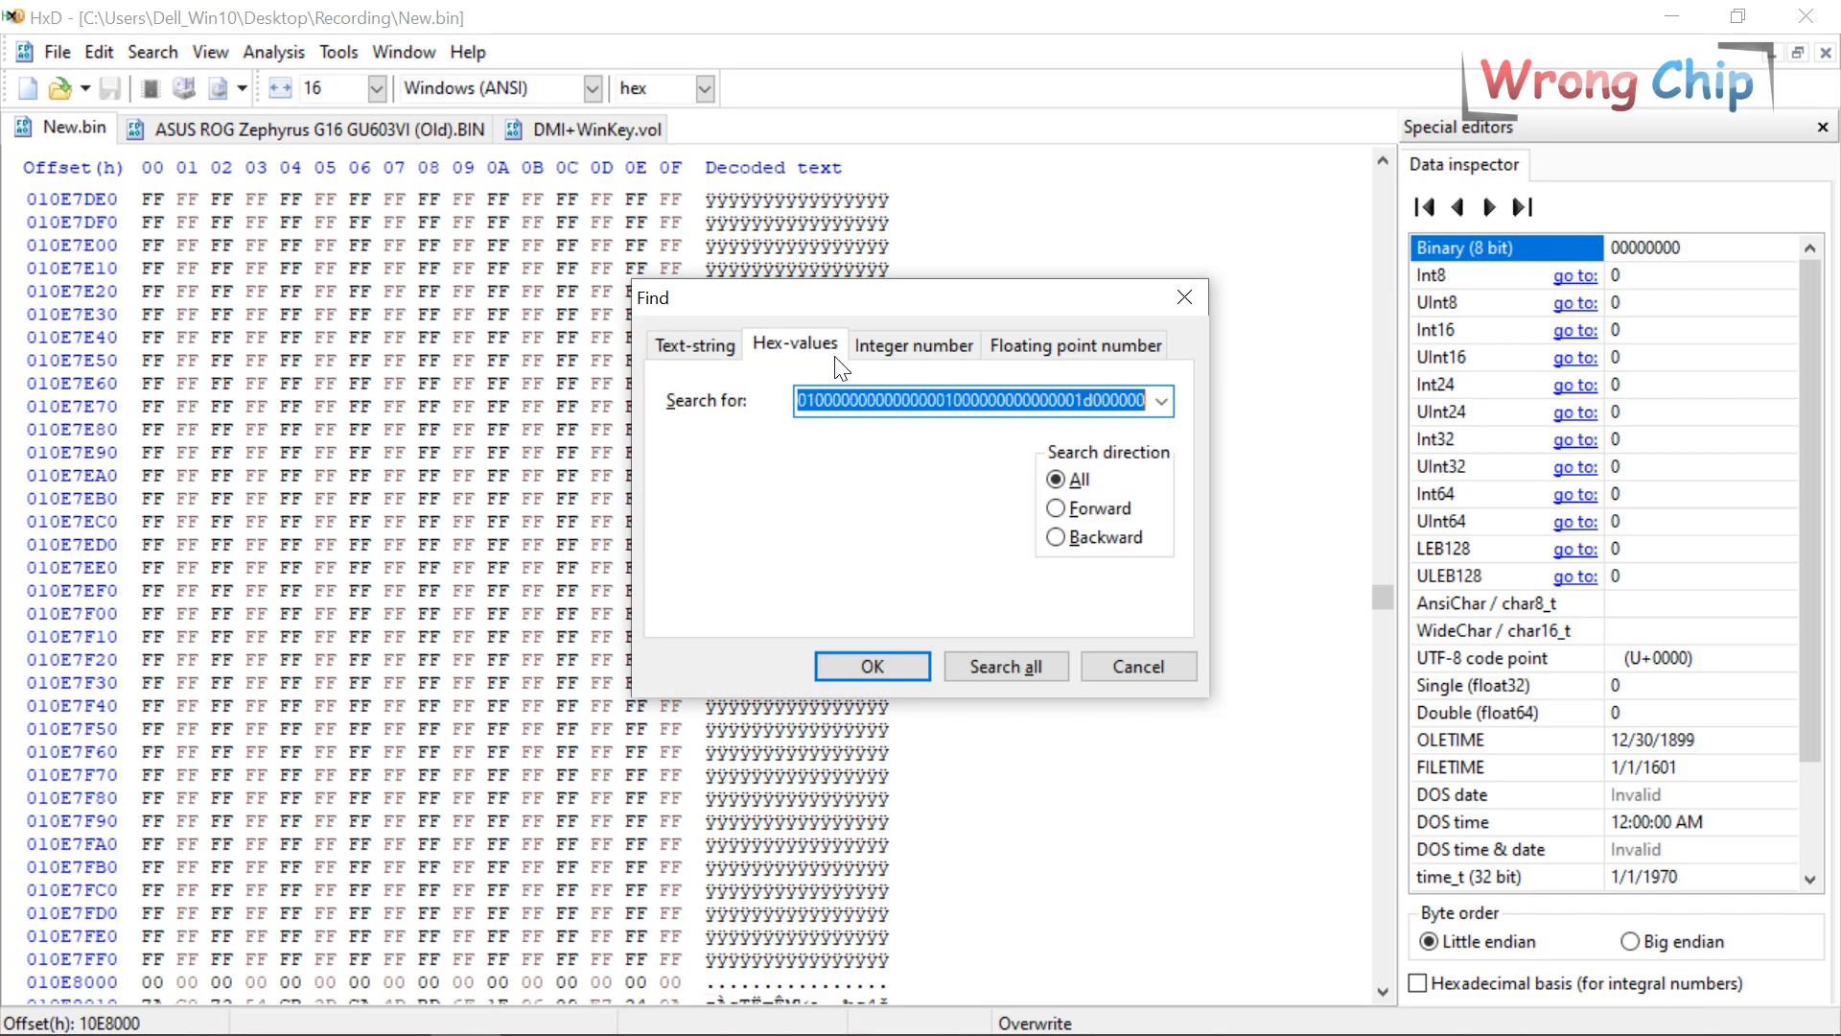
key(Return)
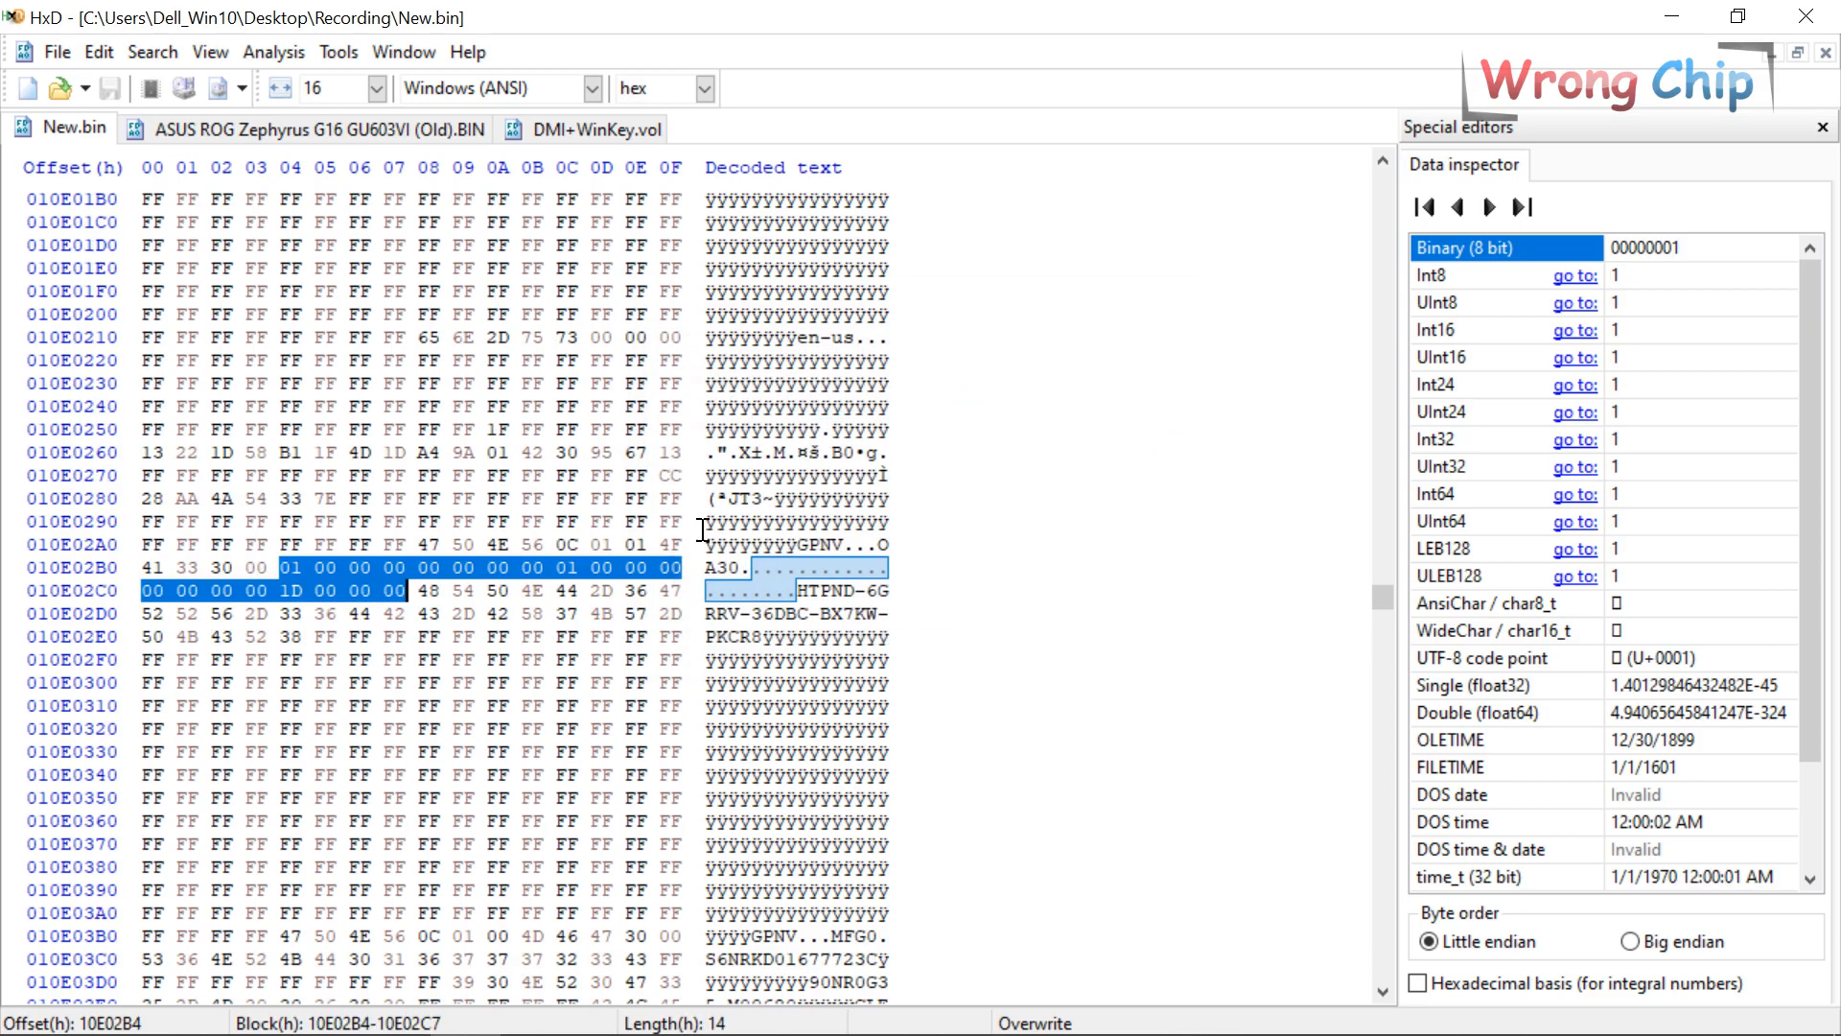
key(ctrl+f)
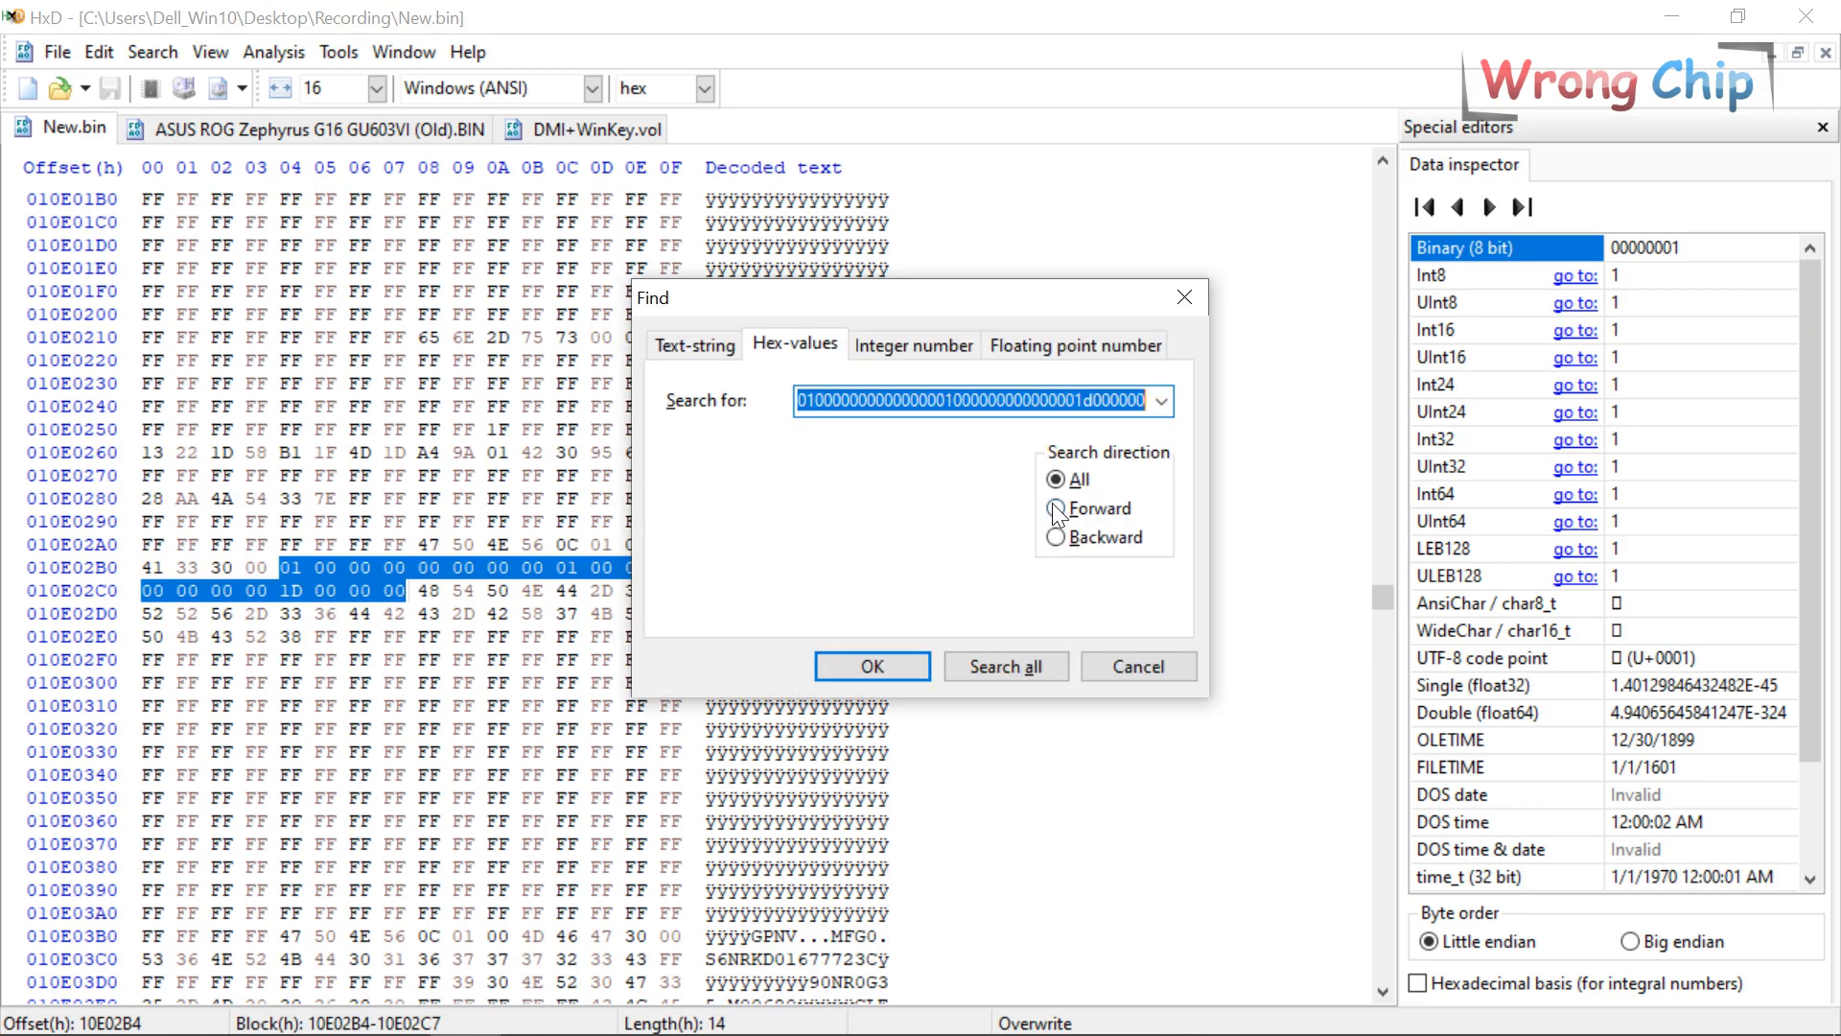
key(Down)
click(706, 346)
key(Return)
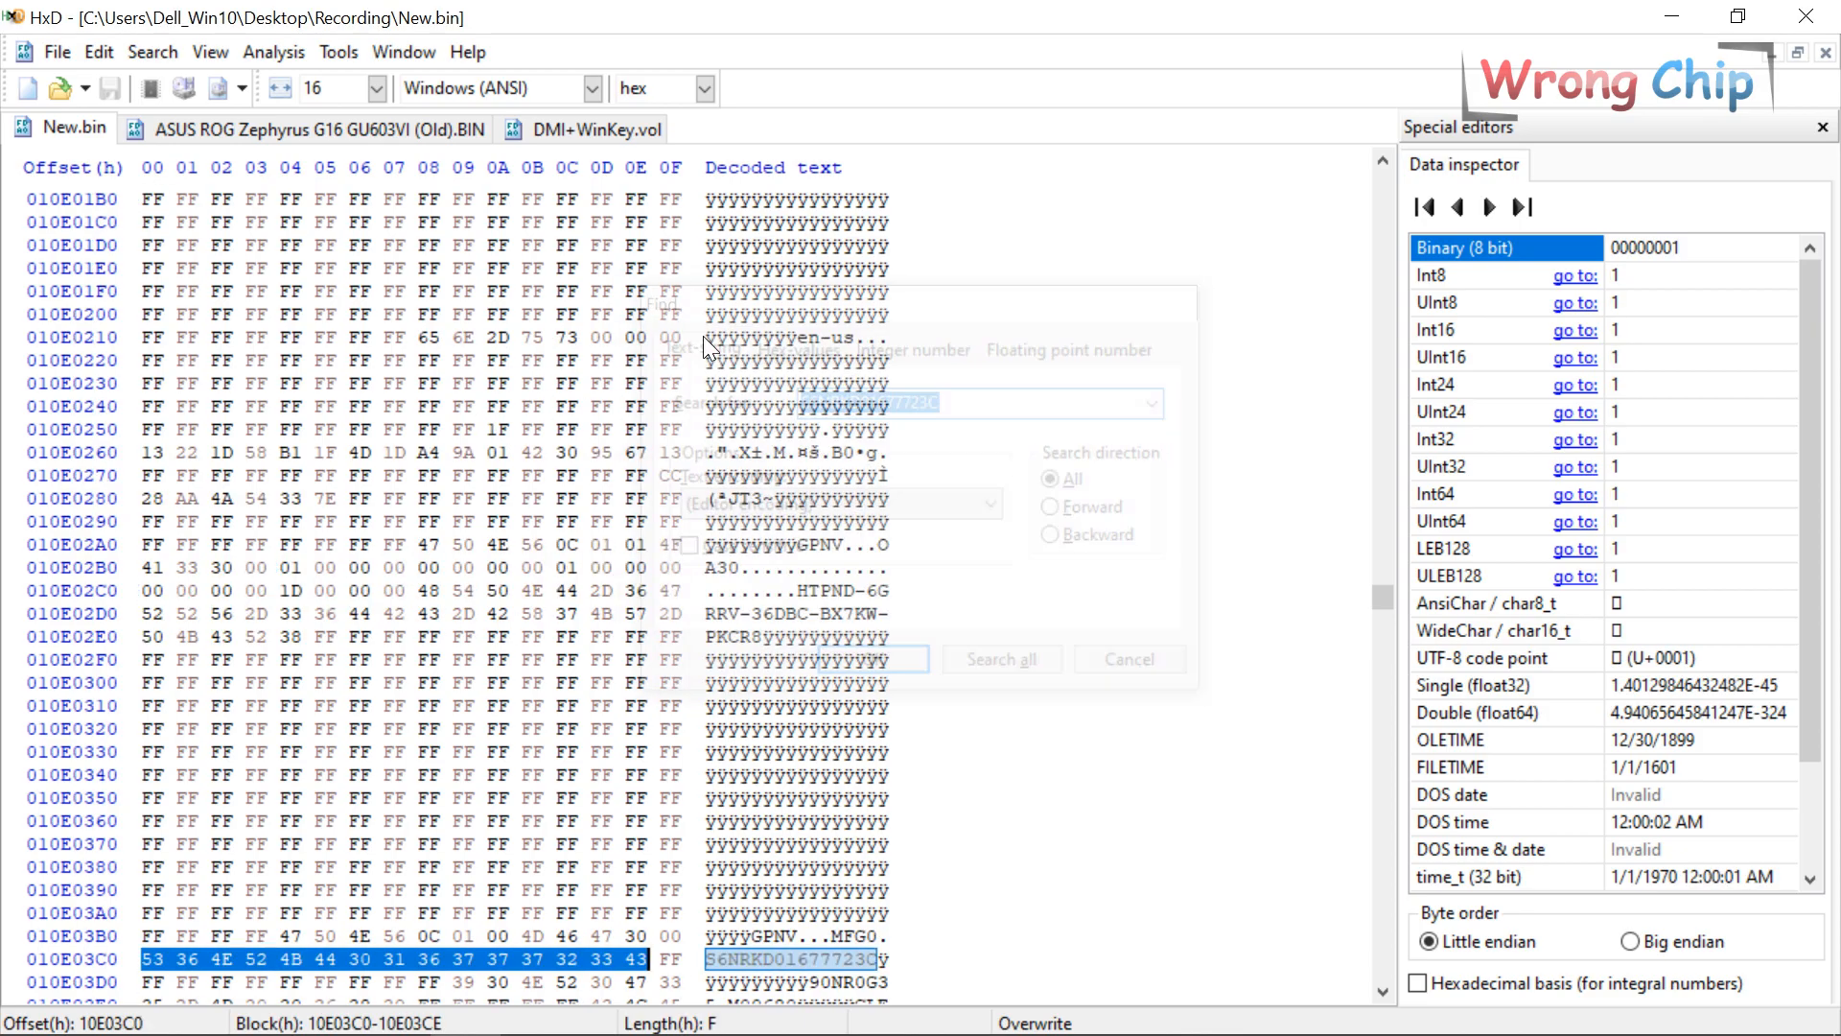
scroll(522, 428, down, 5)
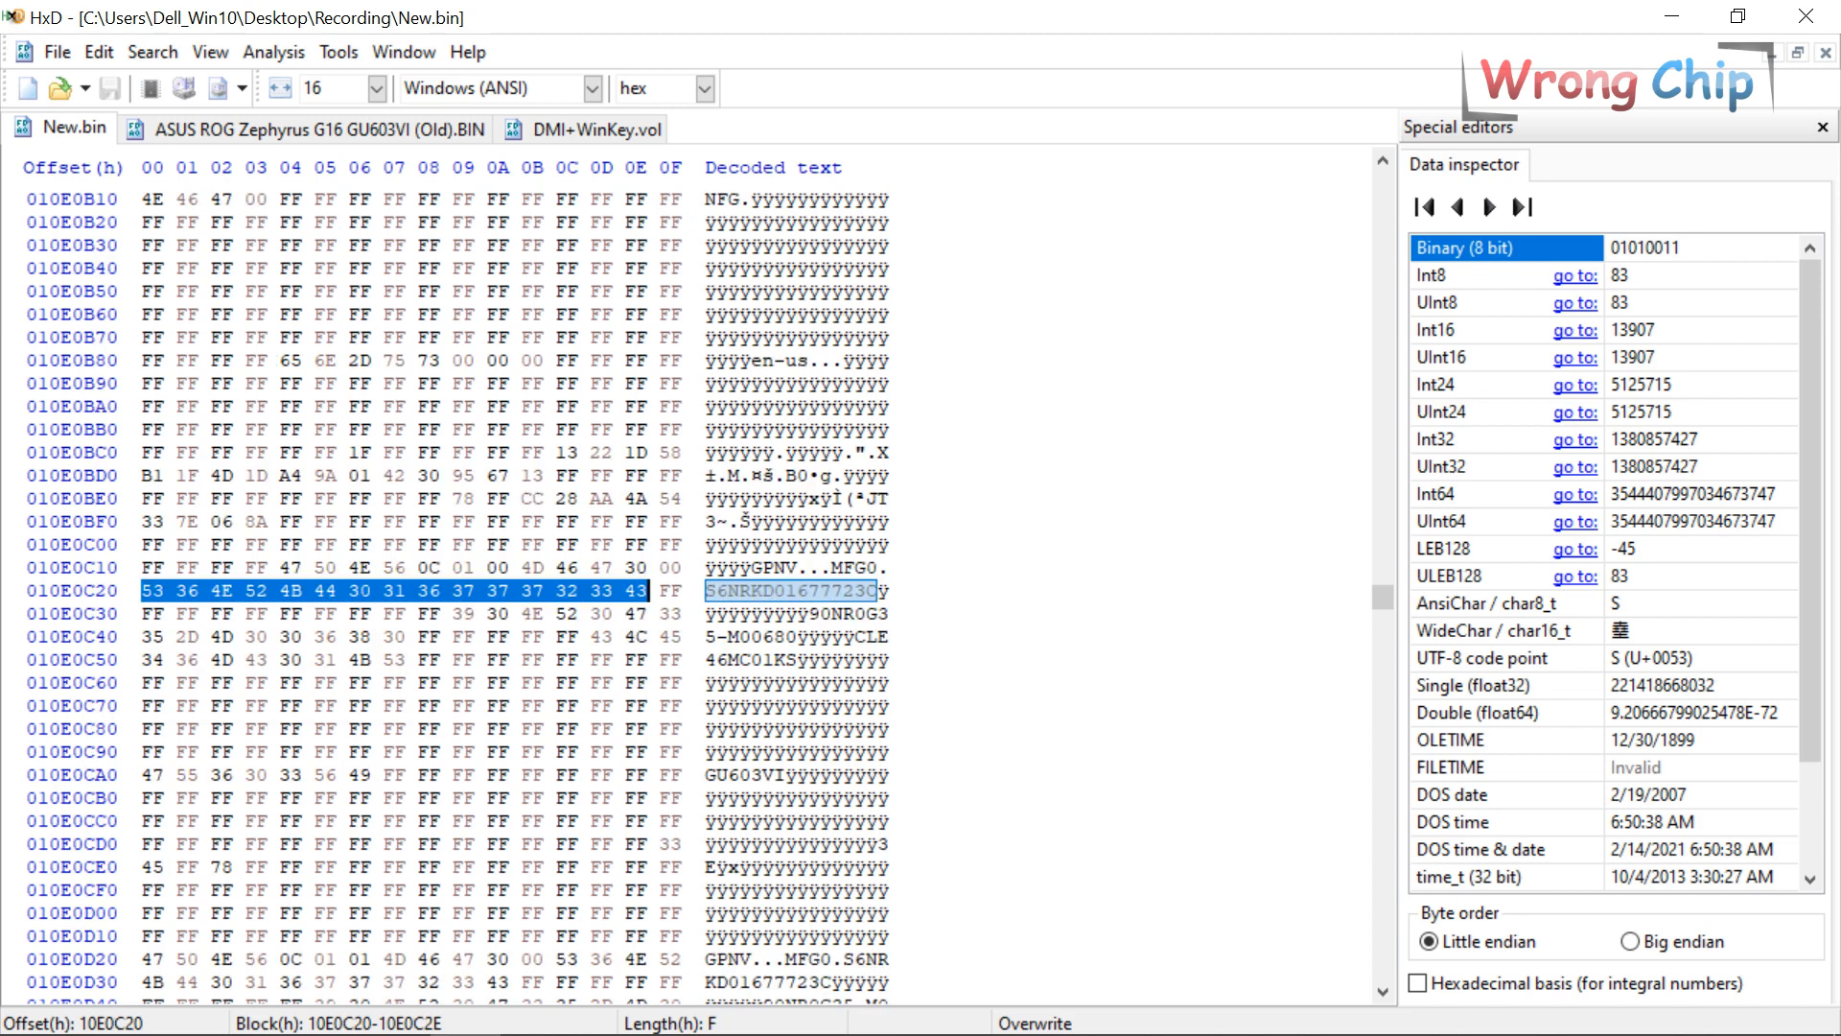
Drop New.bin from the Recording folder onto ME Analyzer and run the firmware analysis.
click(172, 1017)
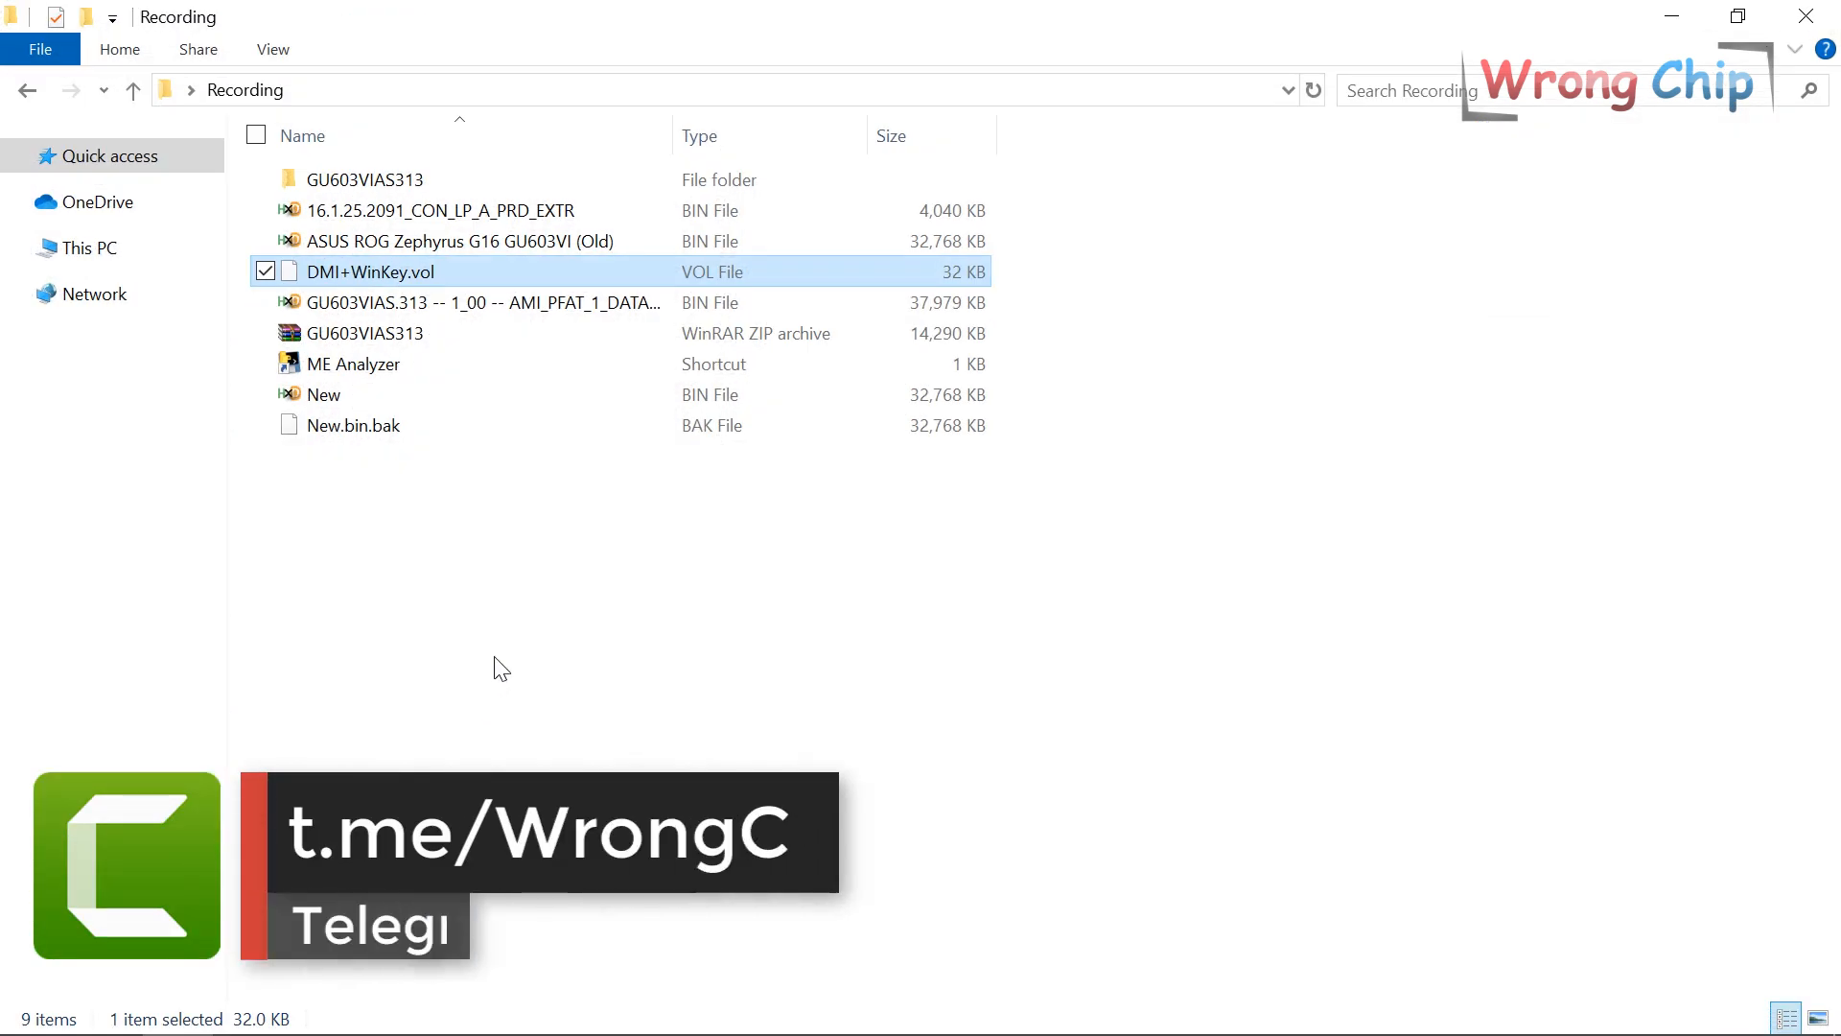
click(380, 397)
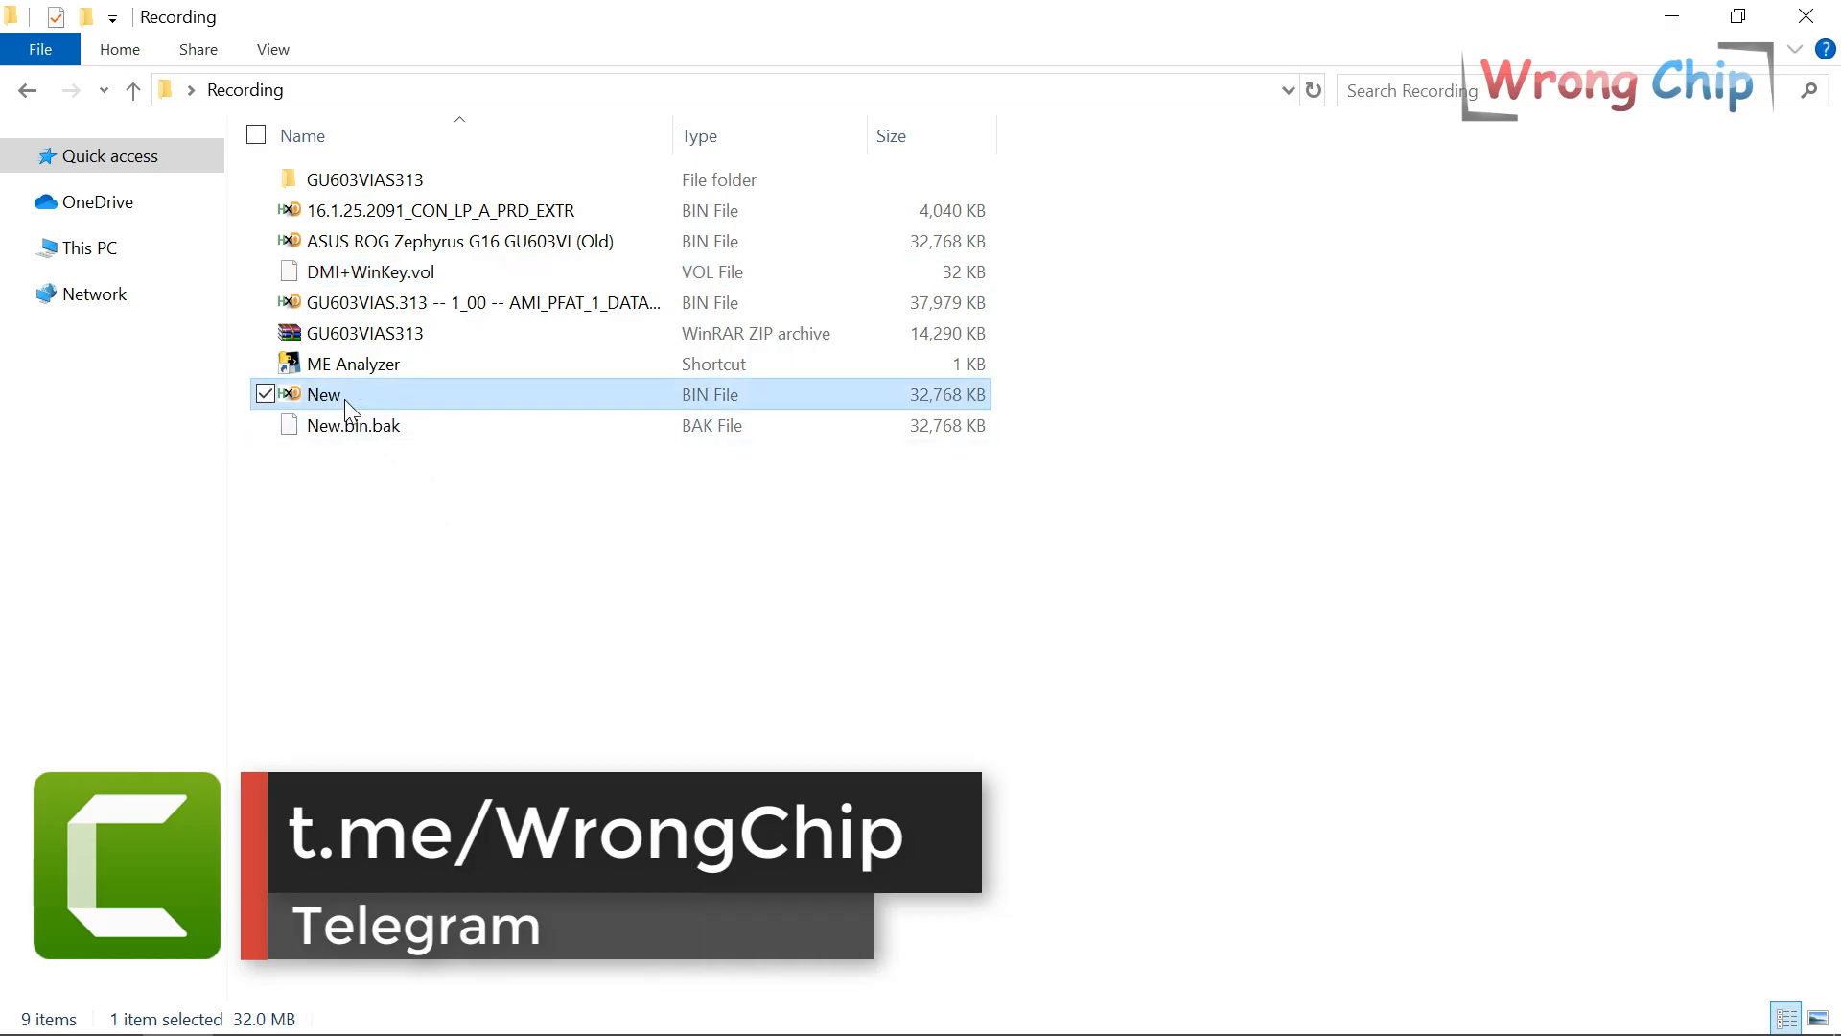
drag(344, 399, 378, 362)
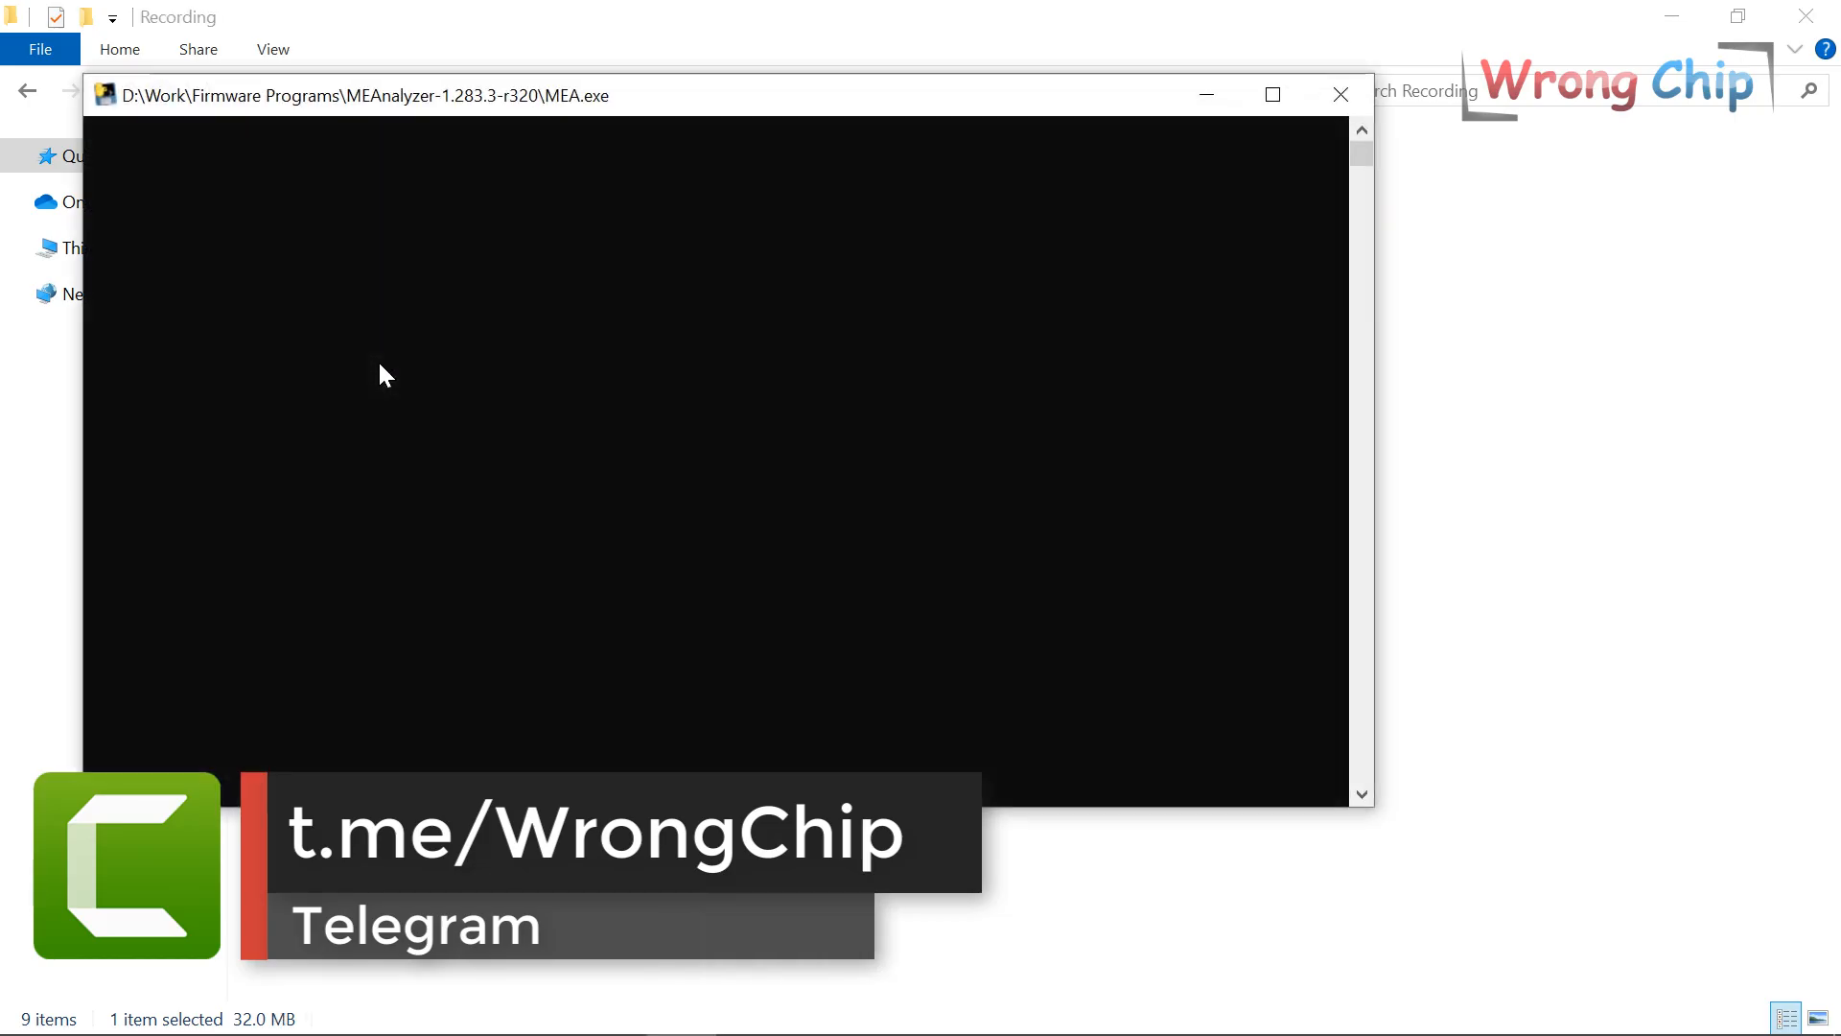
key(Return)
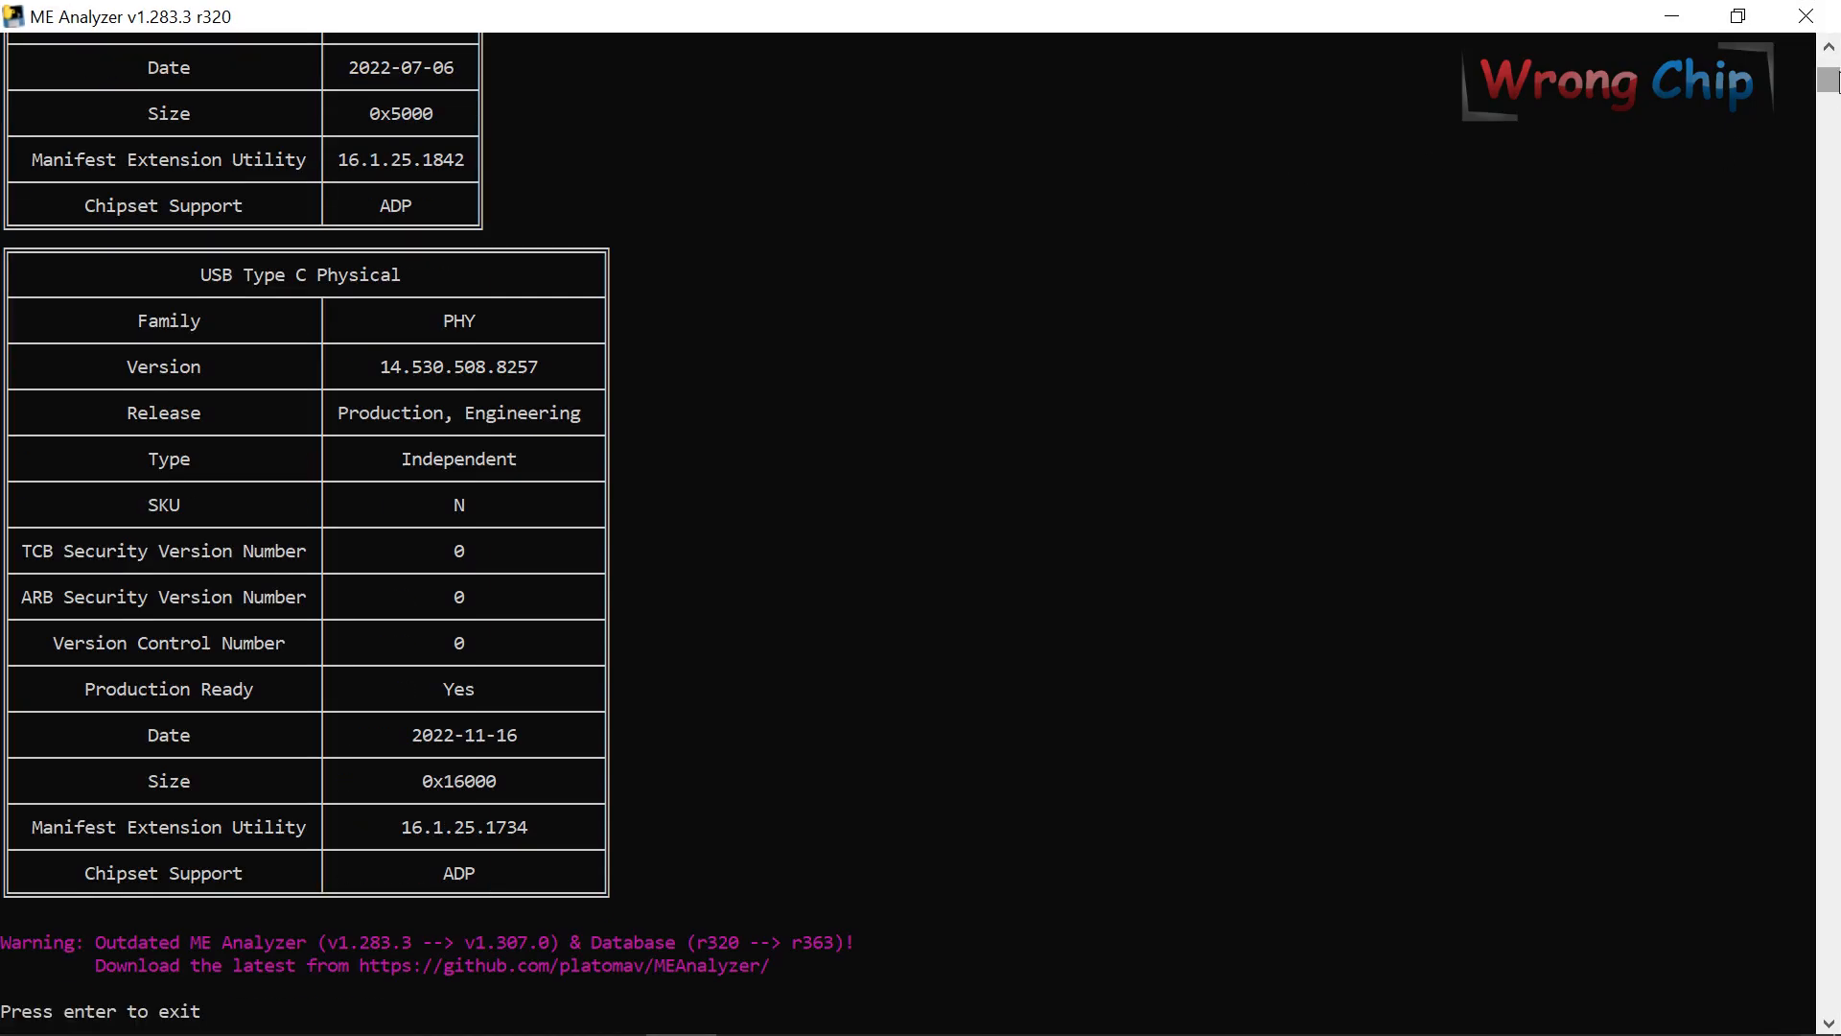
Highlight the Initialized file system state, Consumer LP SKU and version 16.1.25.2091 in the report.
scroll(483, 757, up, 20)
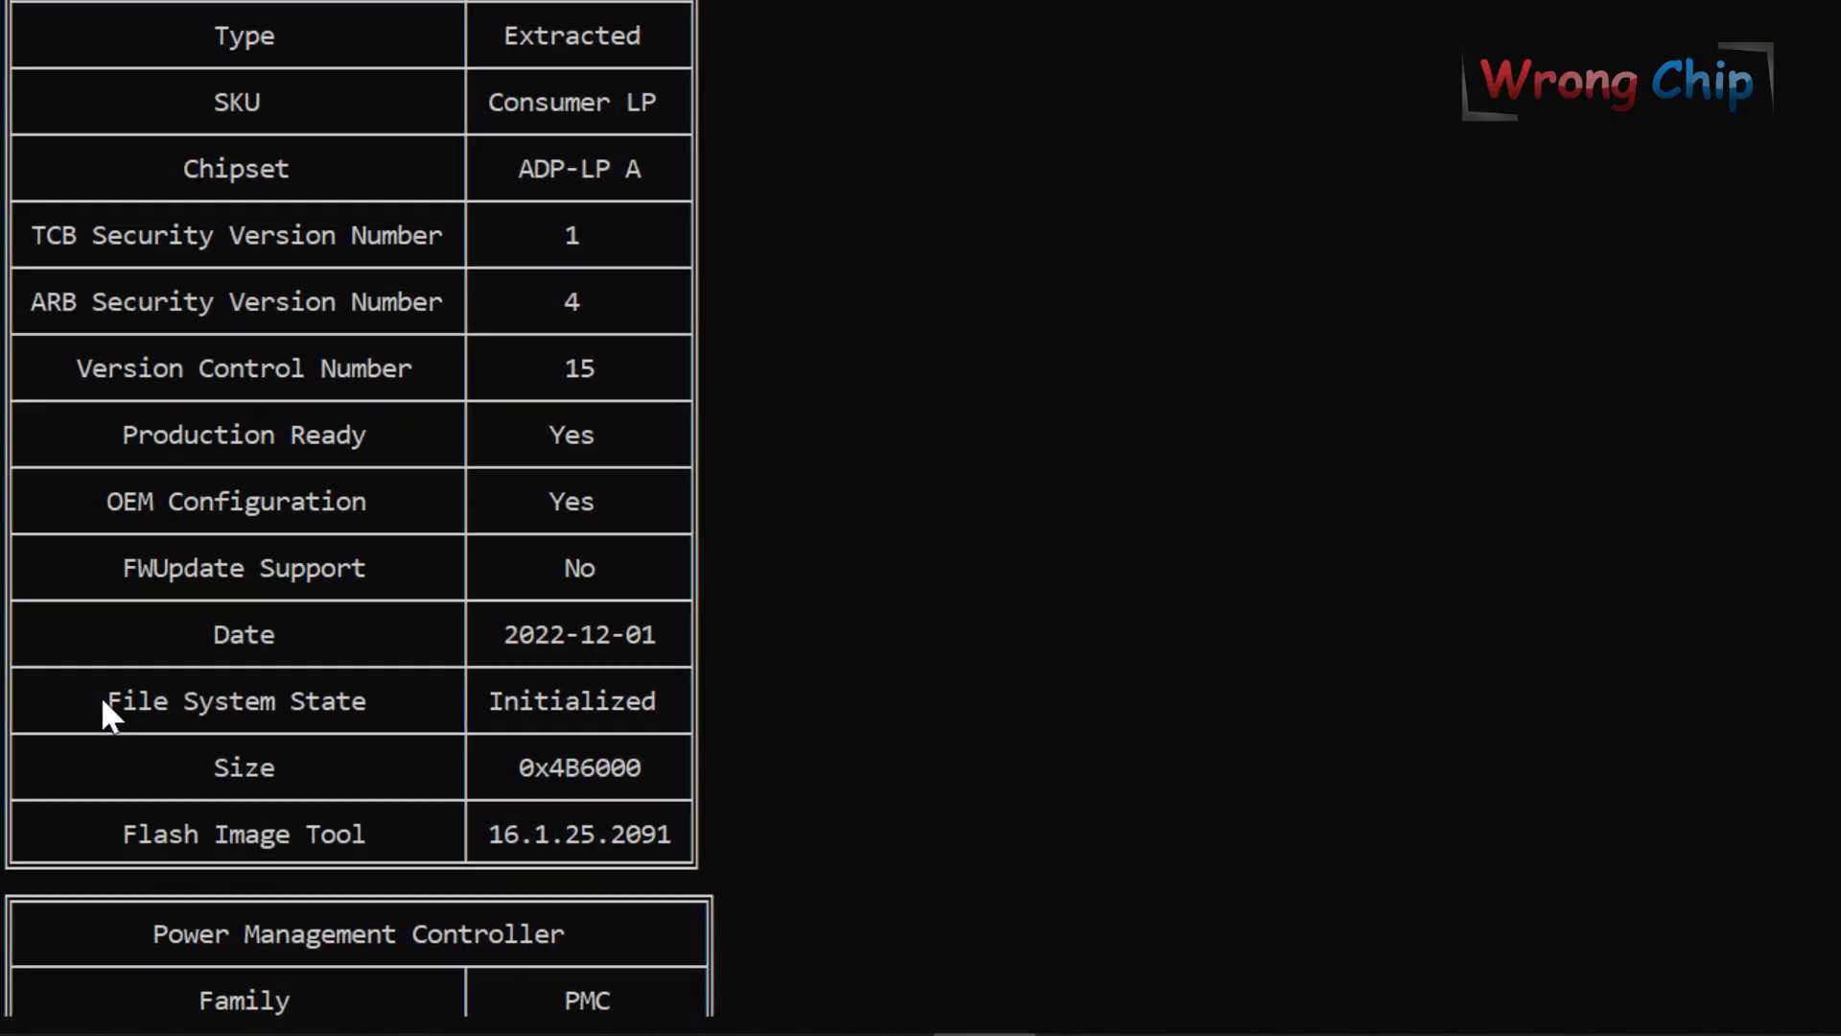
drag(69, 803, 265, 803)
drag(503, 684, 662, 697)
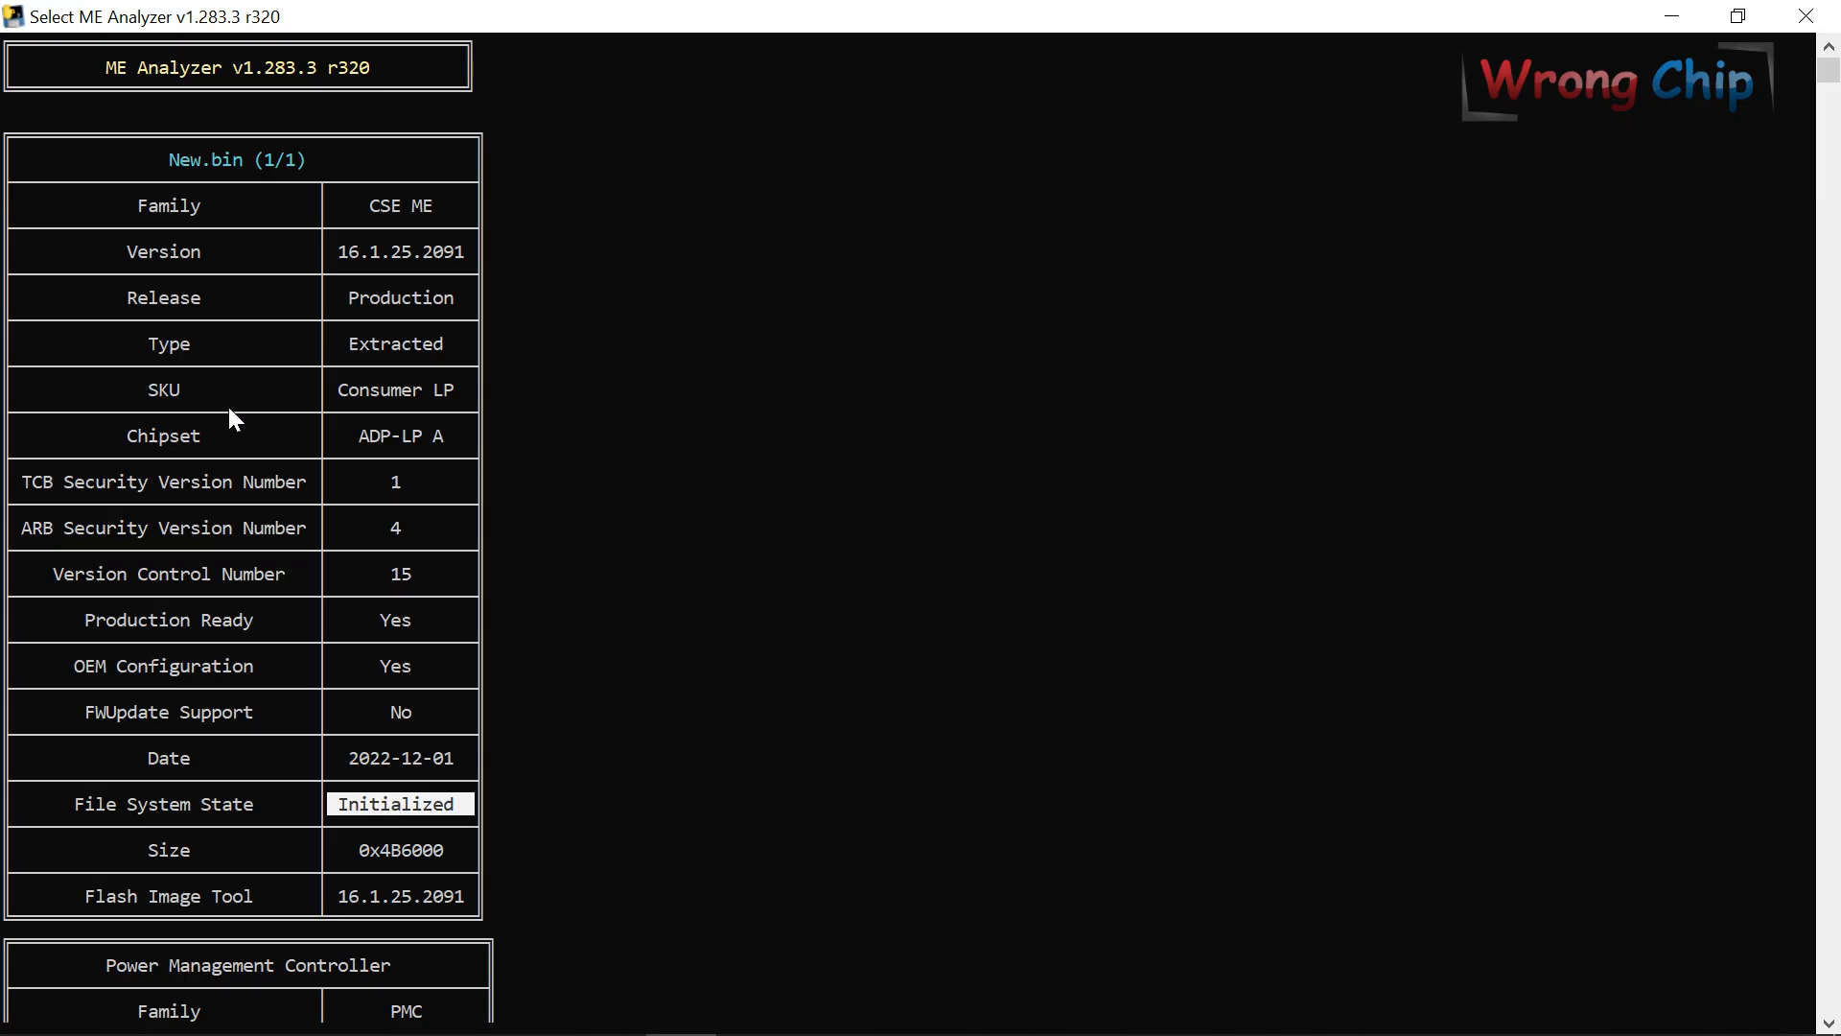
double_click(163, 389)
click(345, 389)
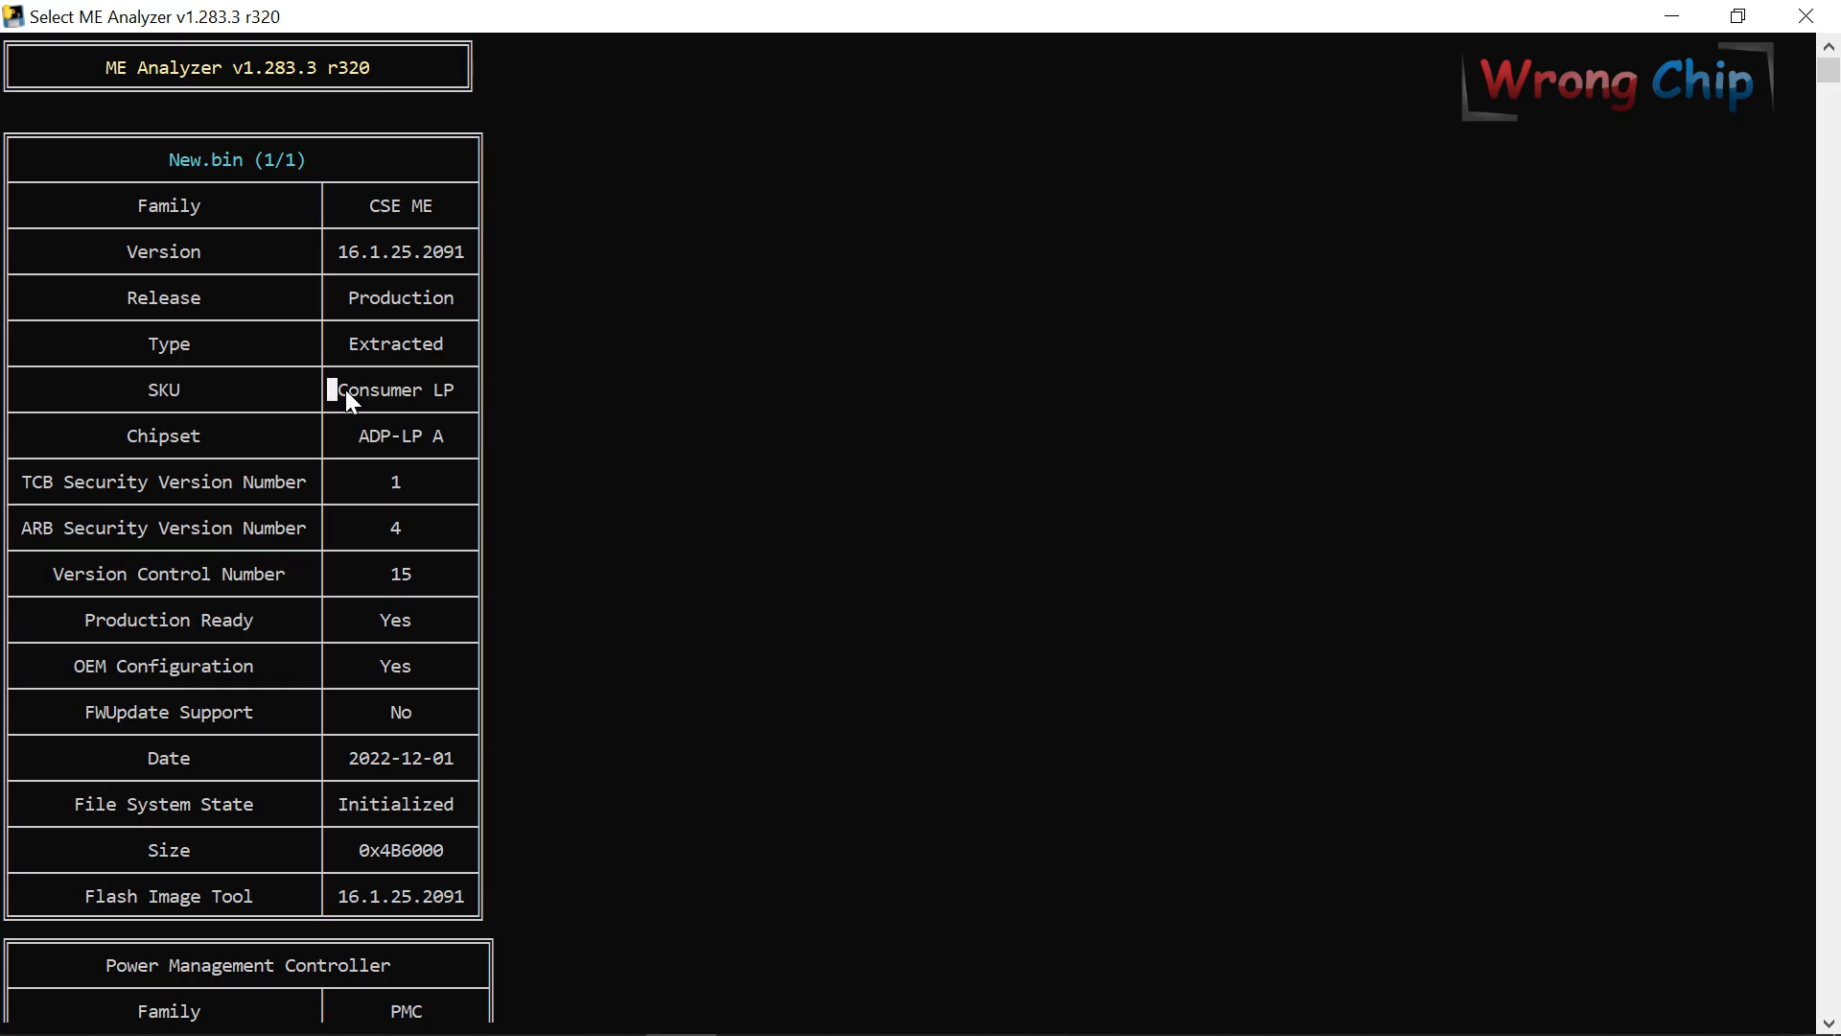
double_click(441, 389)
drag(342, 254, 456, 255)
click(176, 1005)
click(481, 574)
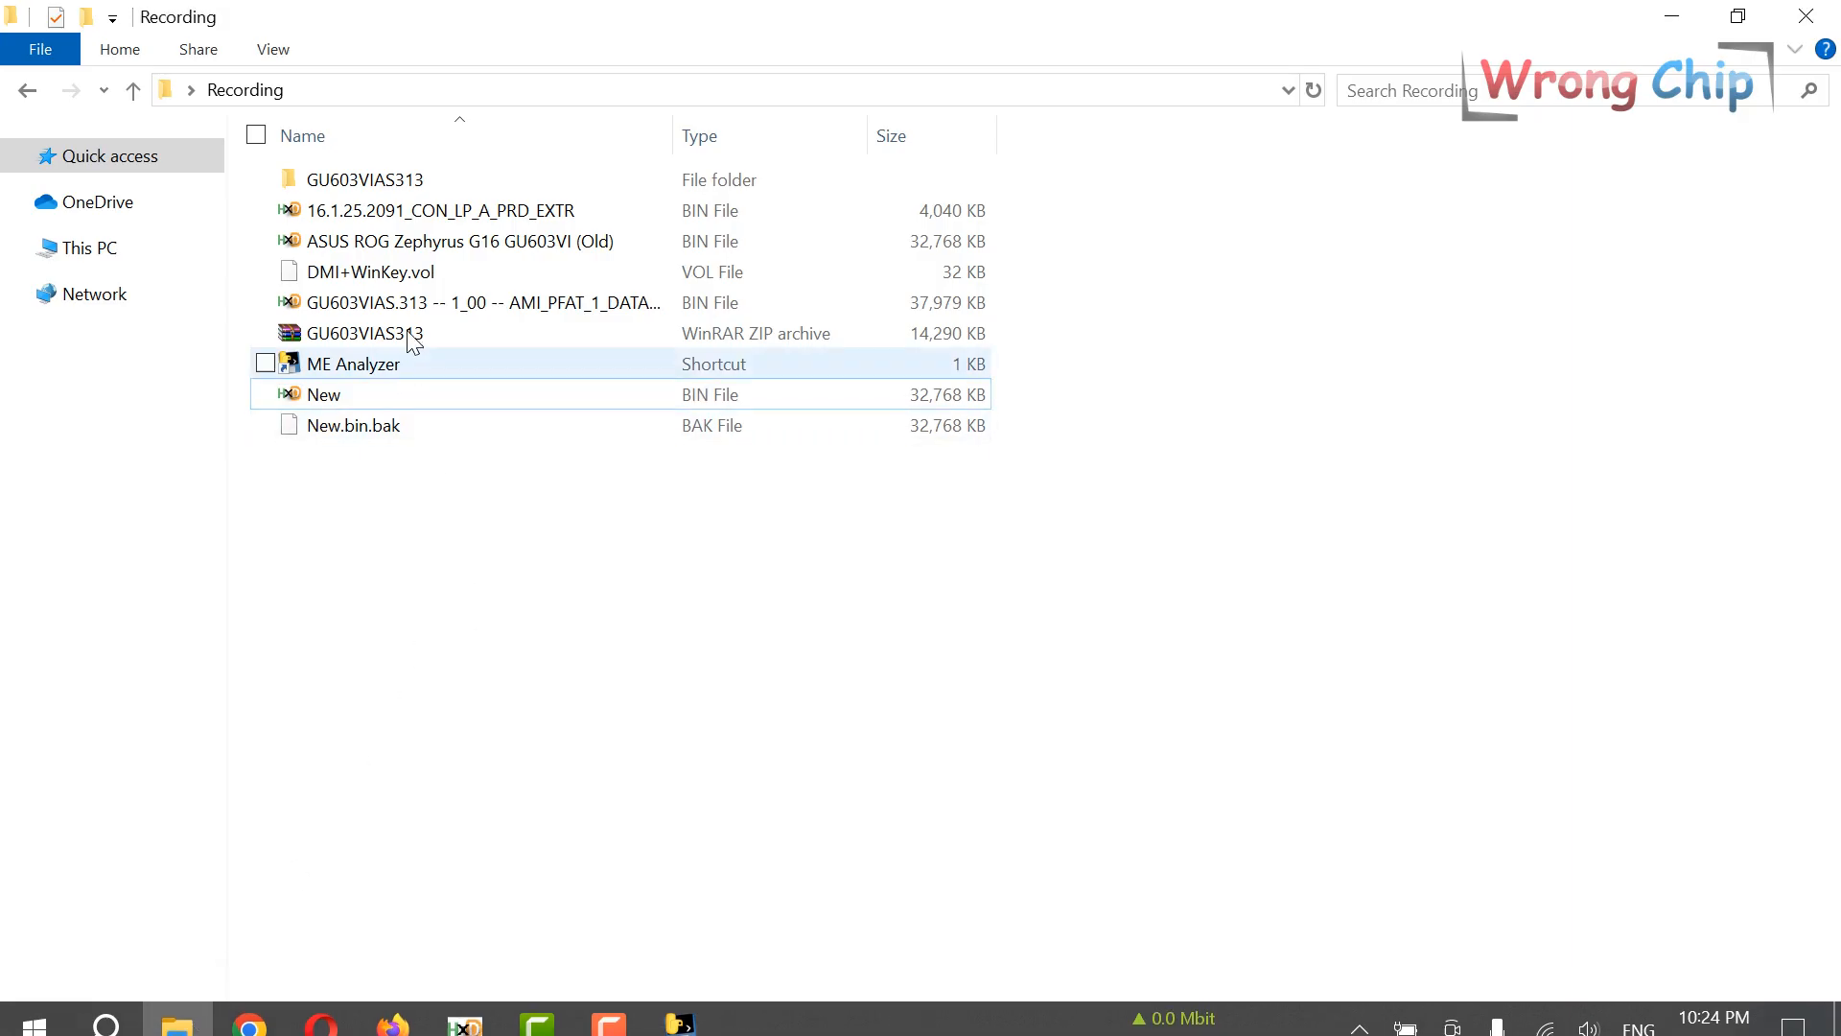
Analyse 16.1.25.2091_CON_LP_A_PRD_EXTR.bin in ME Analyzer and maximize the report window.
click(464, 241)
click(579, 211)
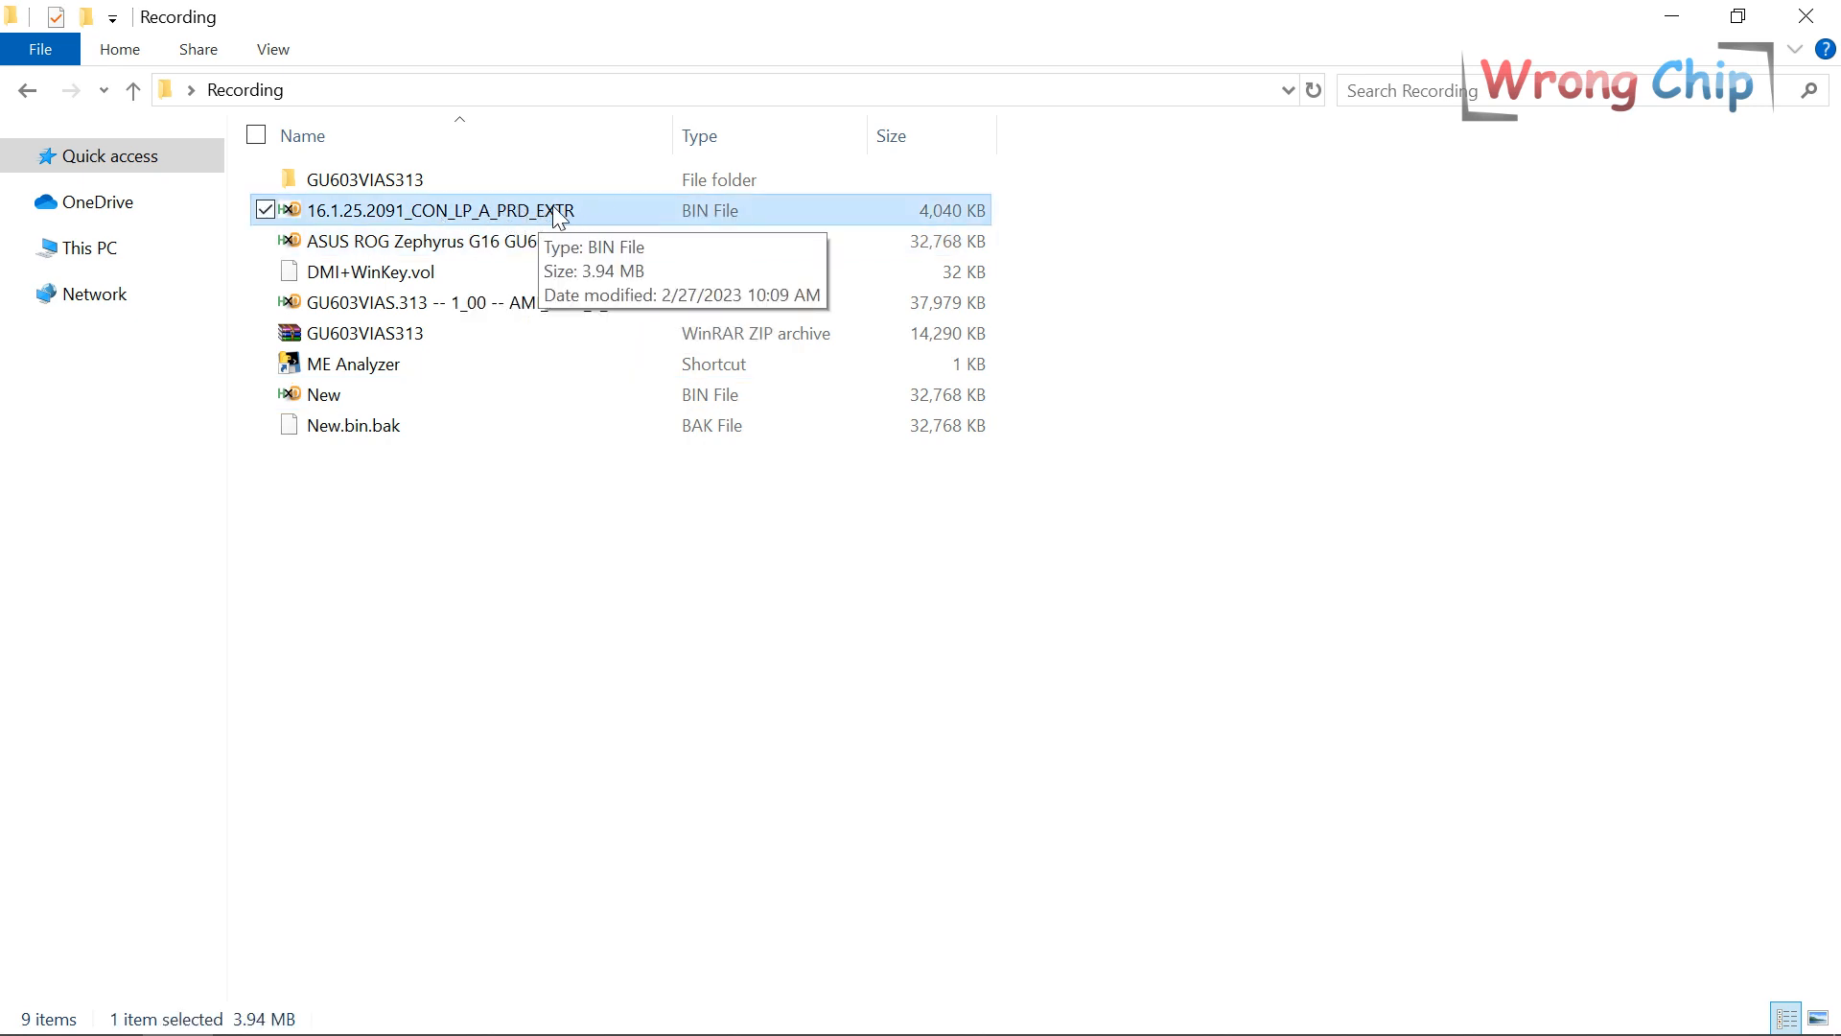
drag(552, 205, 382, 367)
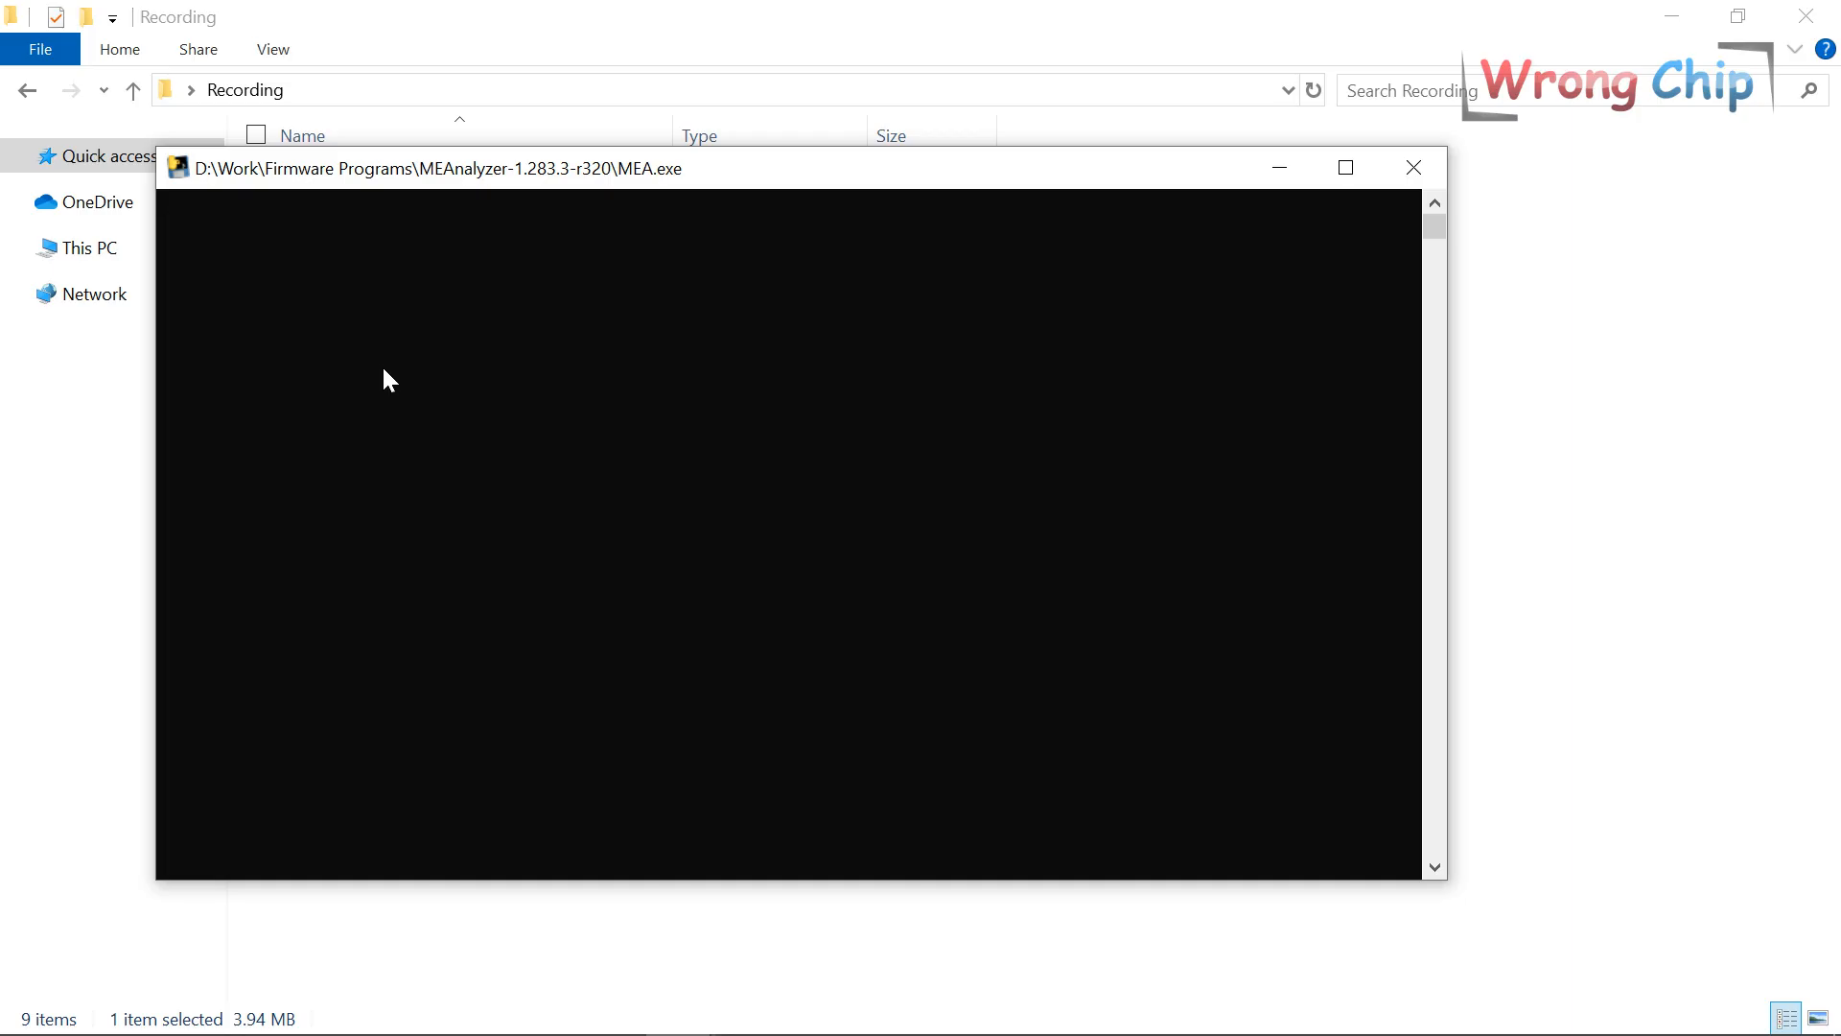
click(1338, 172)
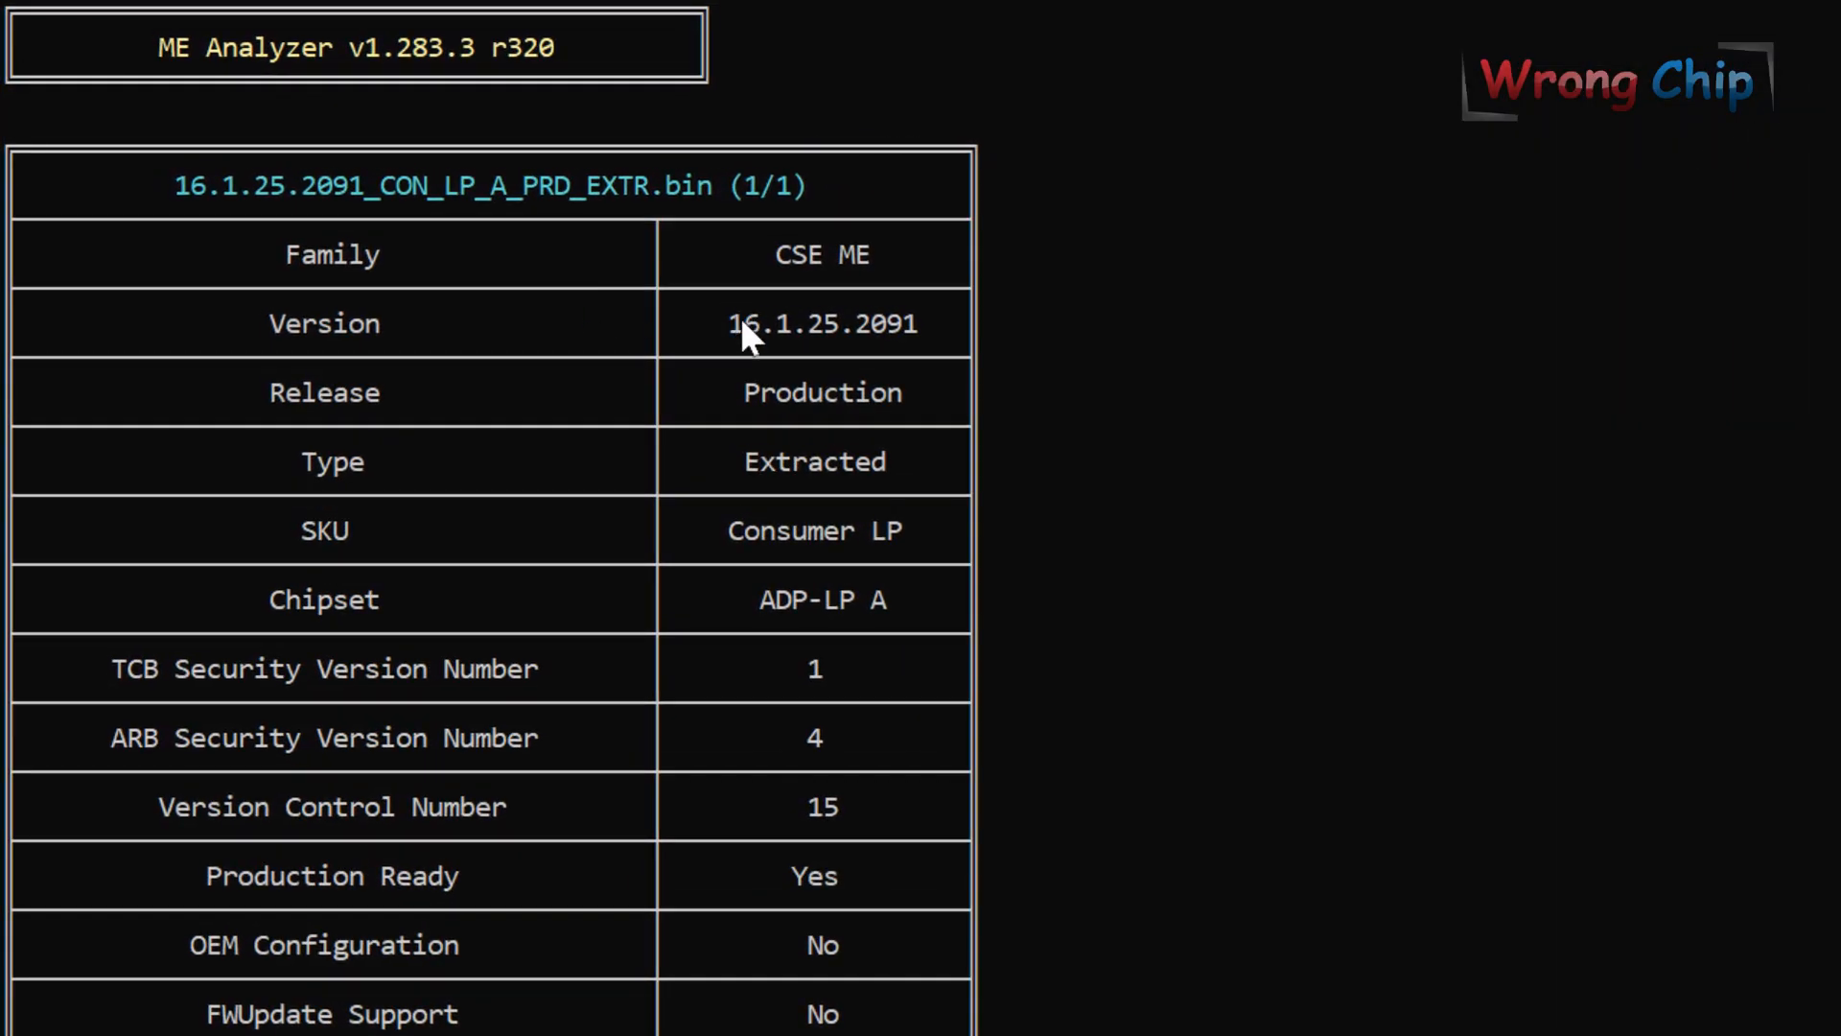
Highlight version 16.1.25.2091, Consumer LP SKU, ADP-LP A chipset and Configured state, then close the report.
drag(741, 322, 932, 326)
click(729, 522)
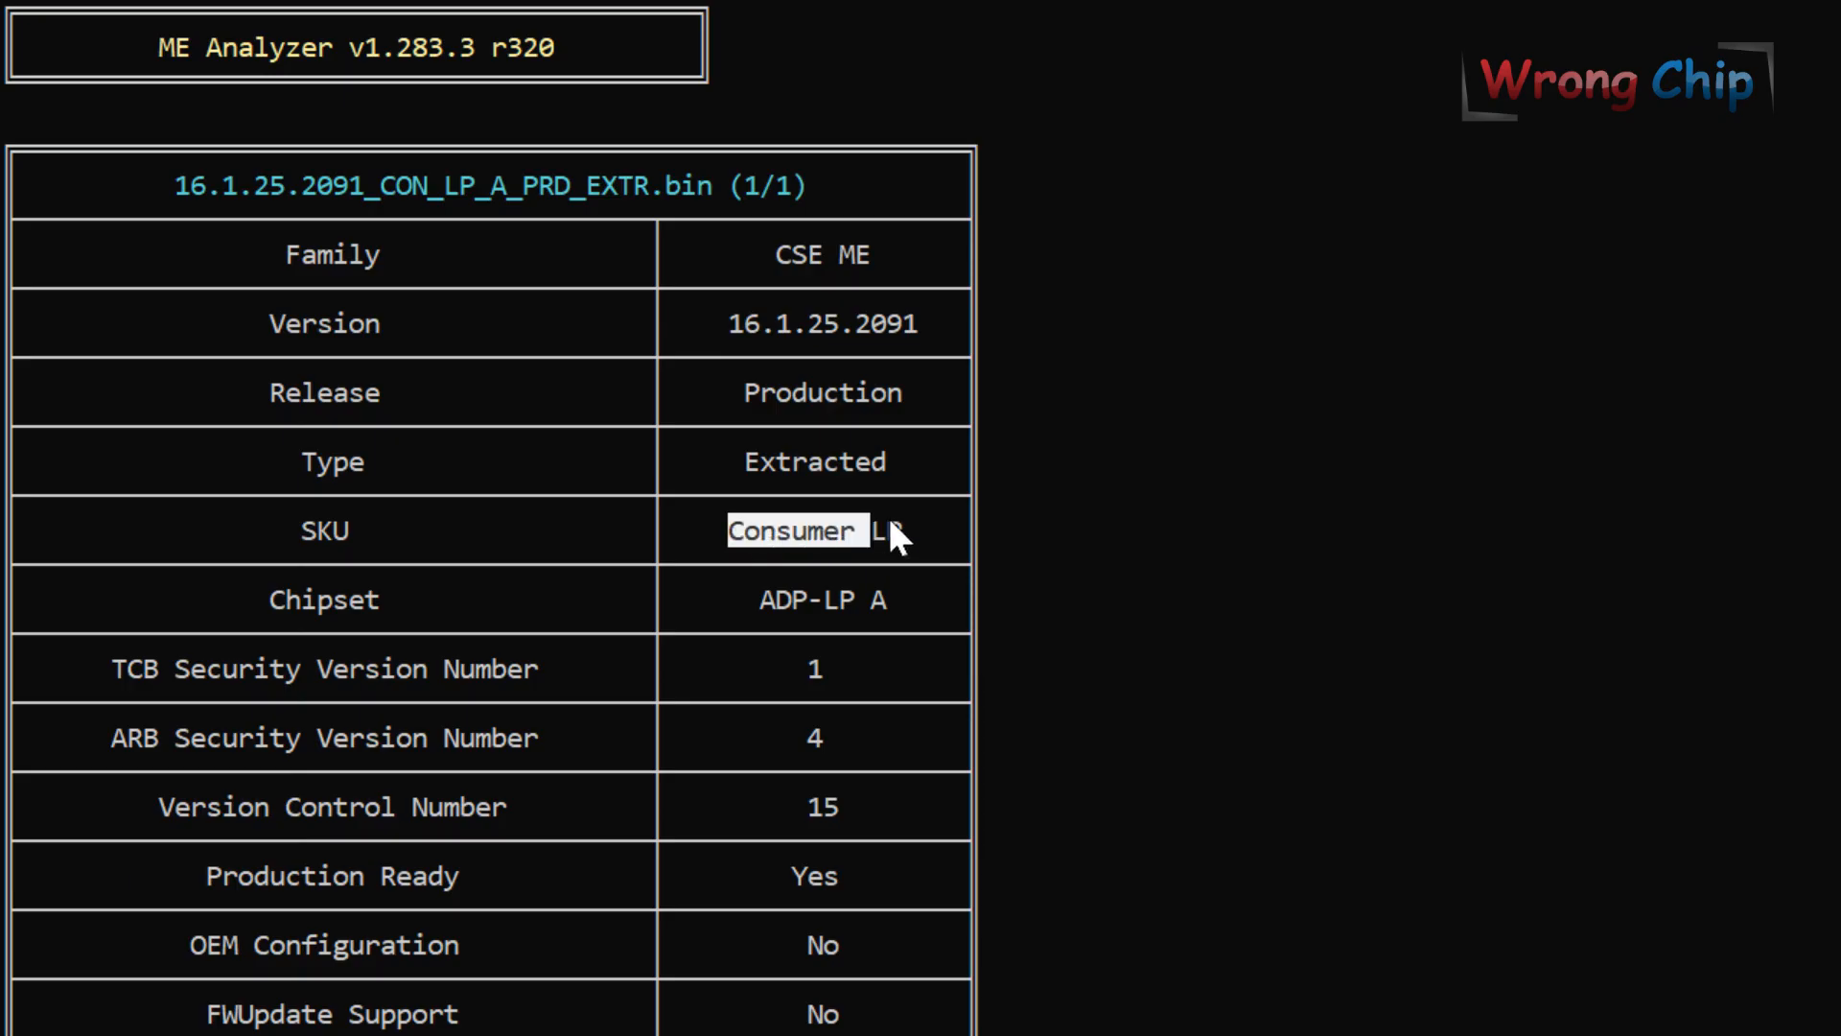
drag(890, 524, 906, 530)
drag(746, 599, 886, 593)
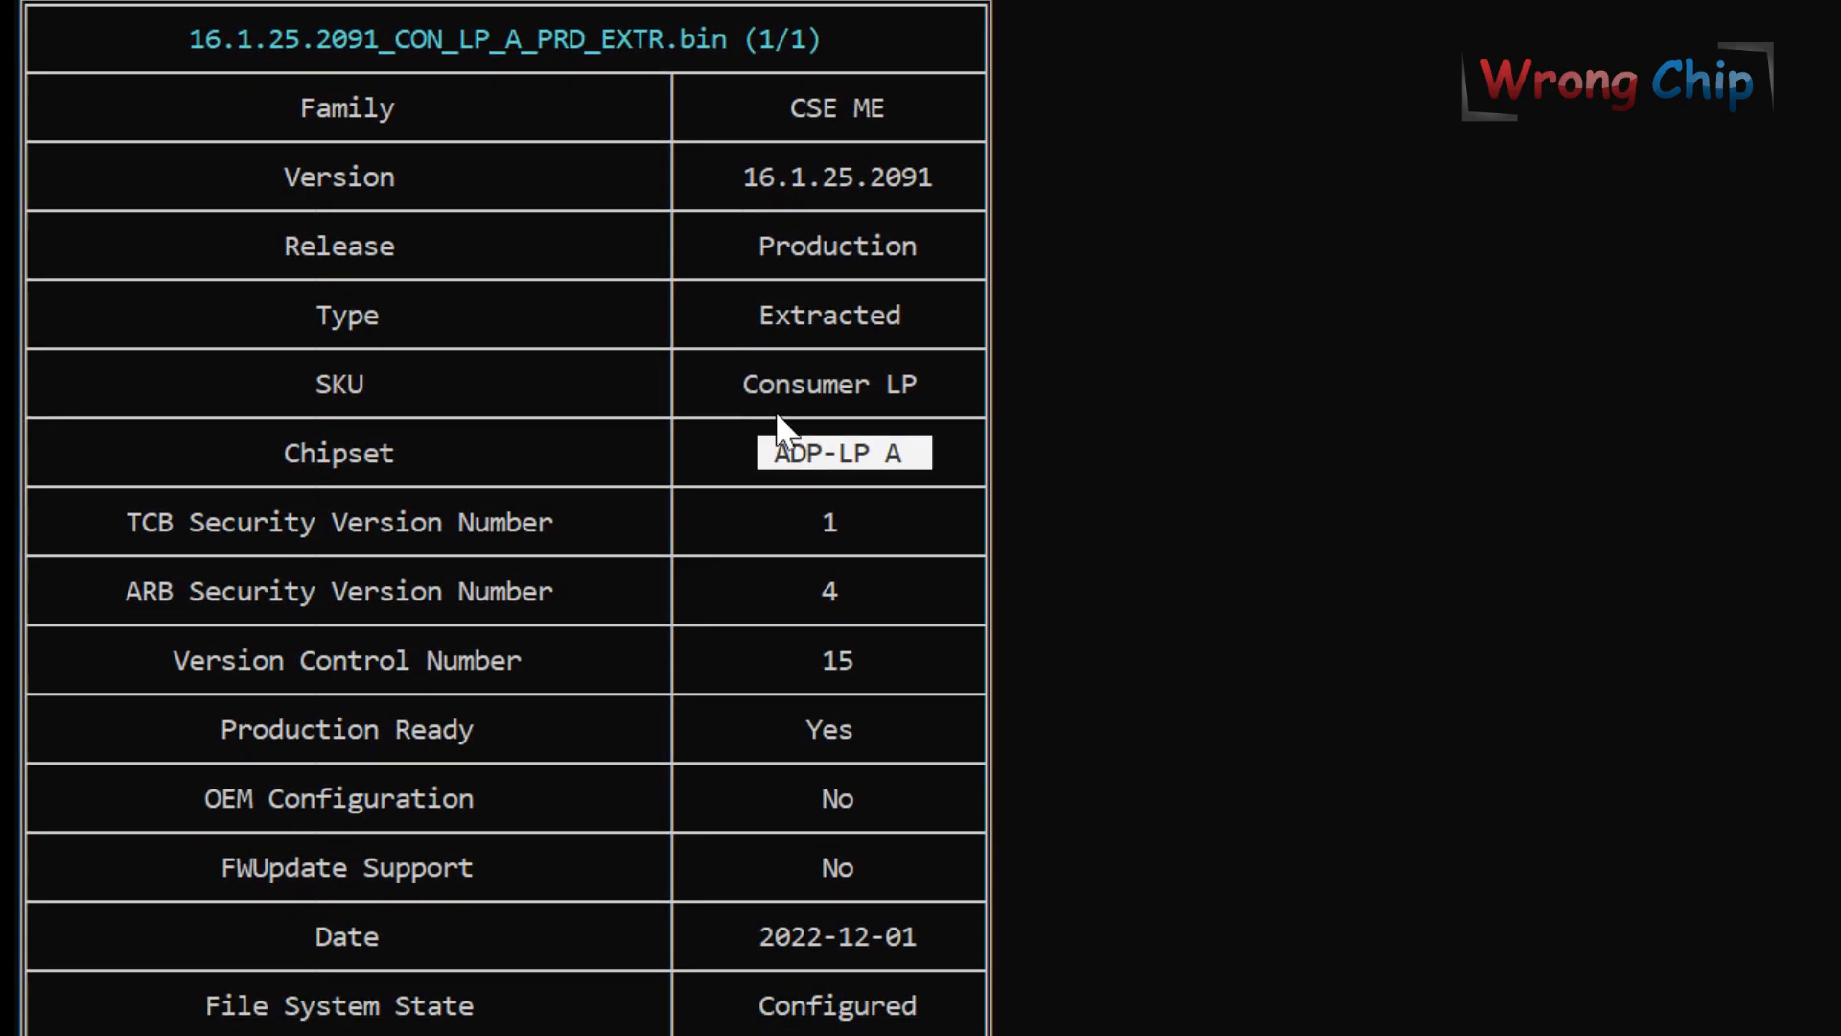
drag(929, 854, 718, 865)
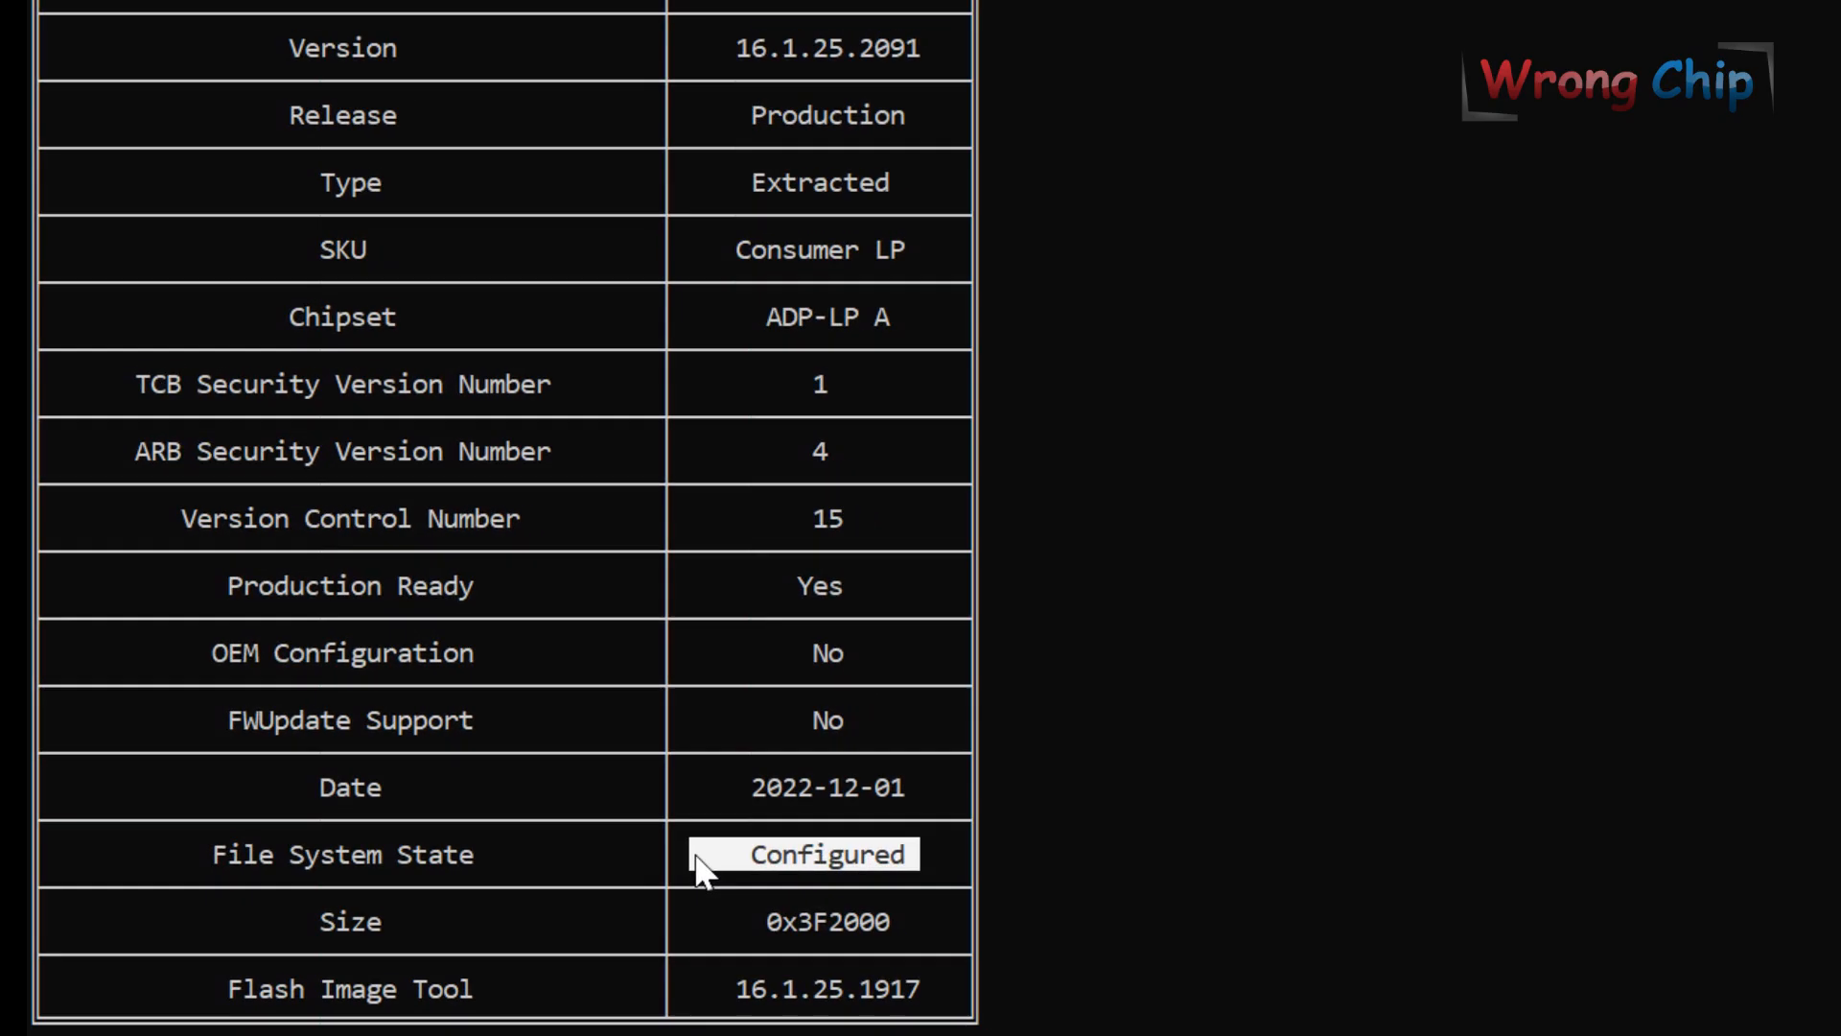
key(Return)
double_click(485, 209)
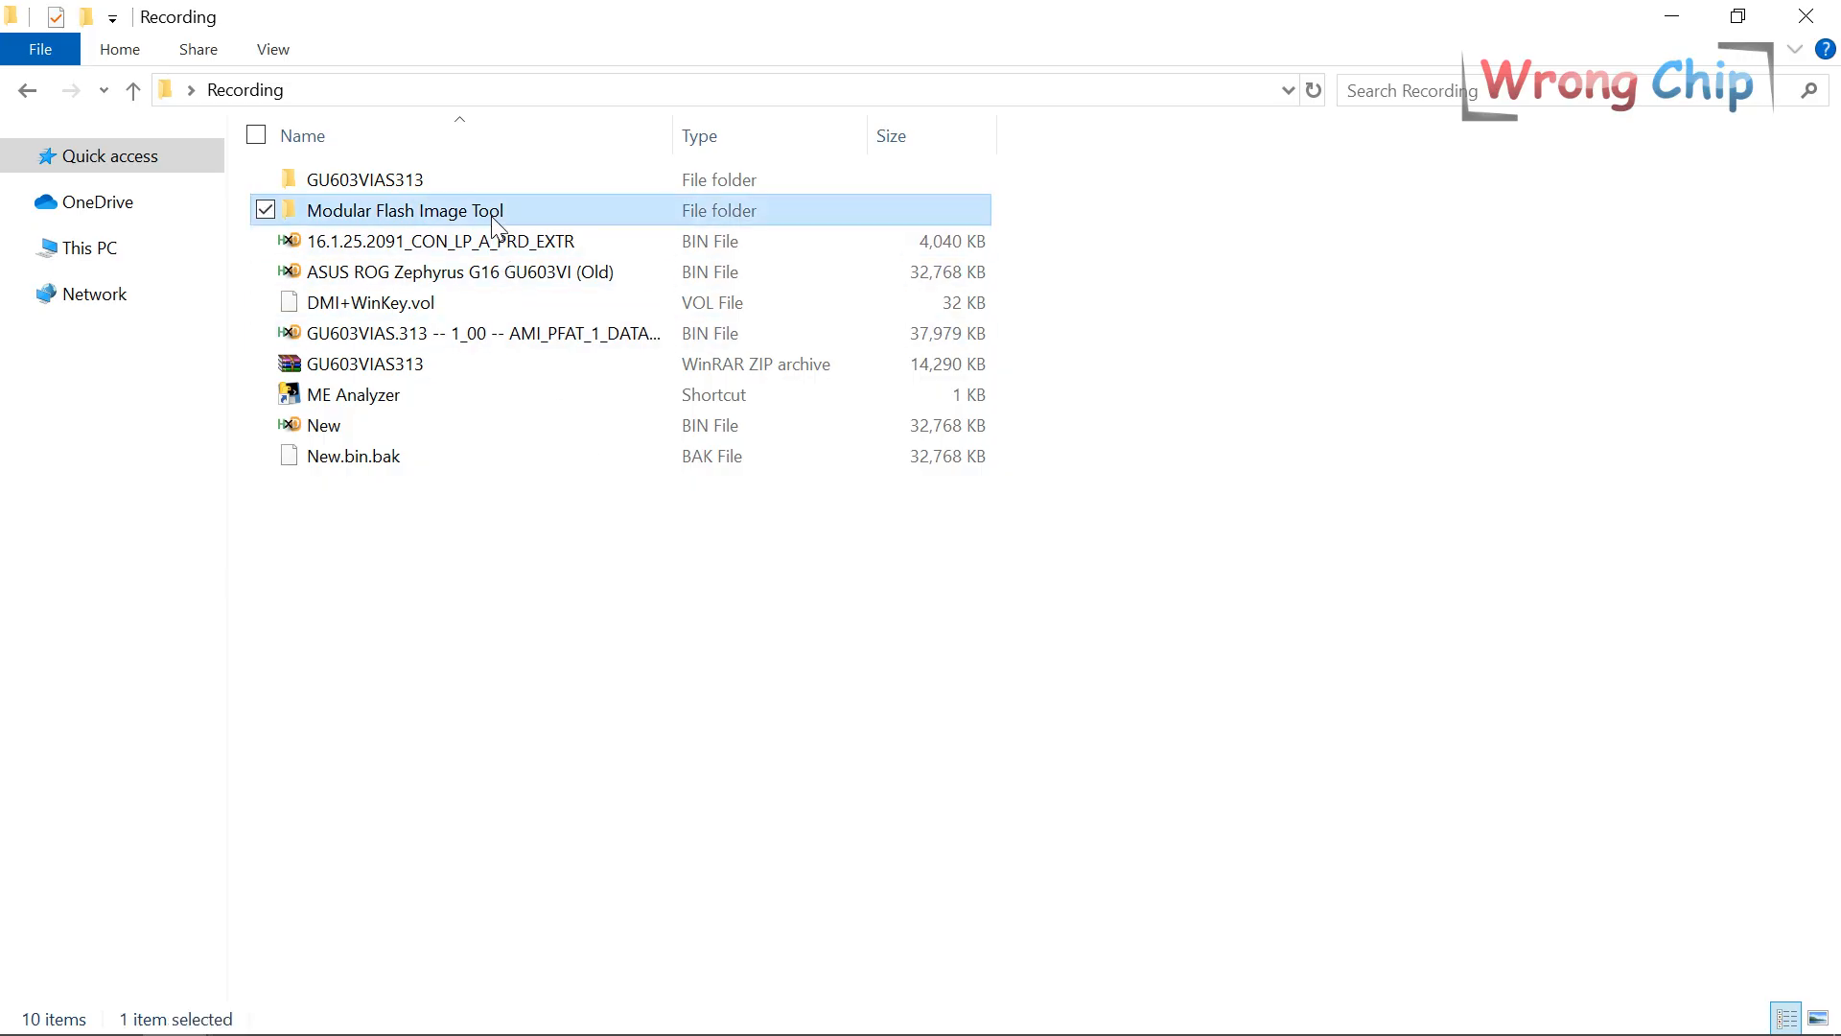
Launch WIN32\mfit.exe and check its About info showing version 16.1.25.2091.
click(394, 215)
double_click(394, 217)
double_click(367, 187)
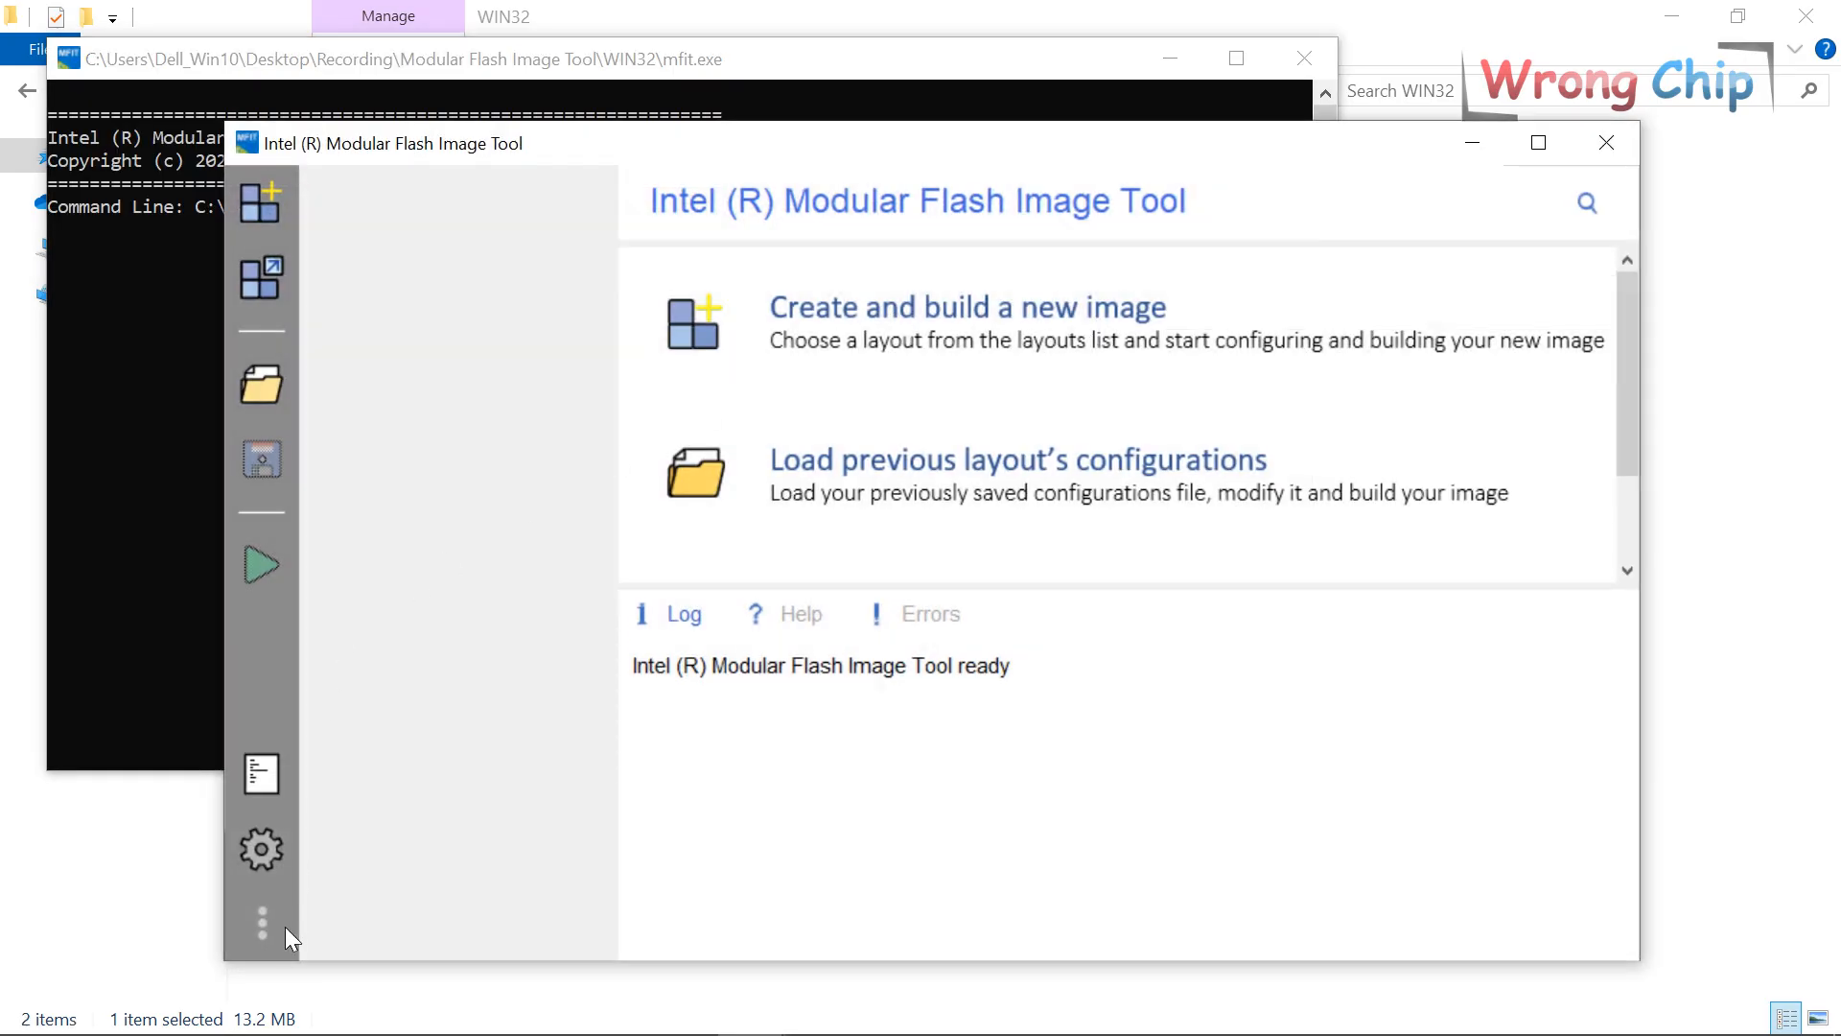
click(285, 927)
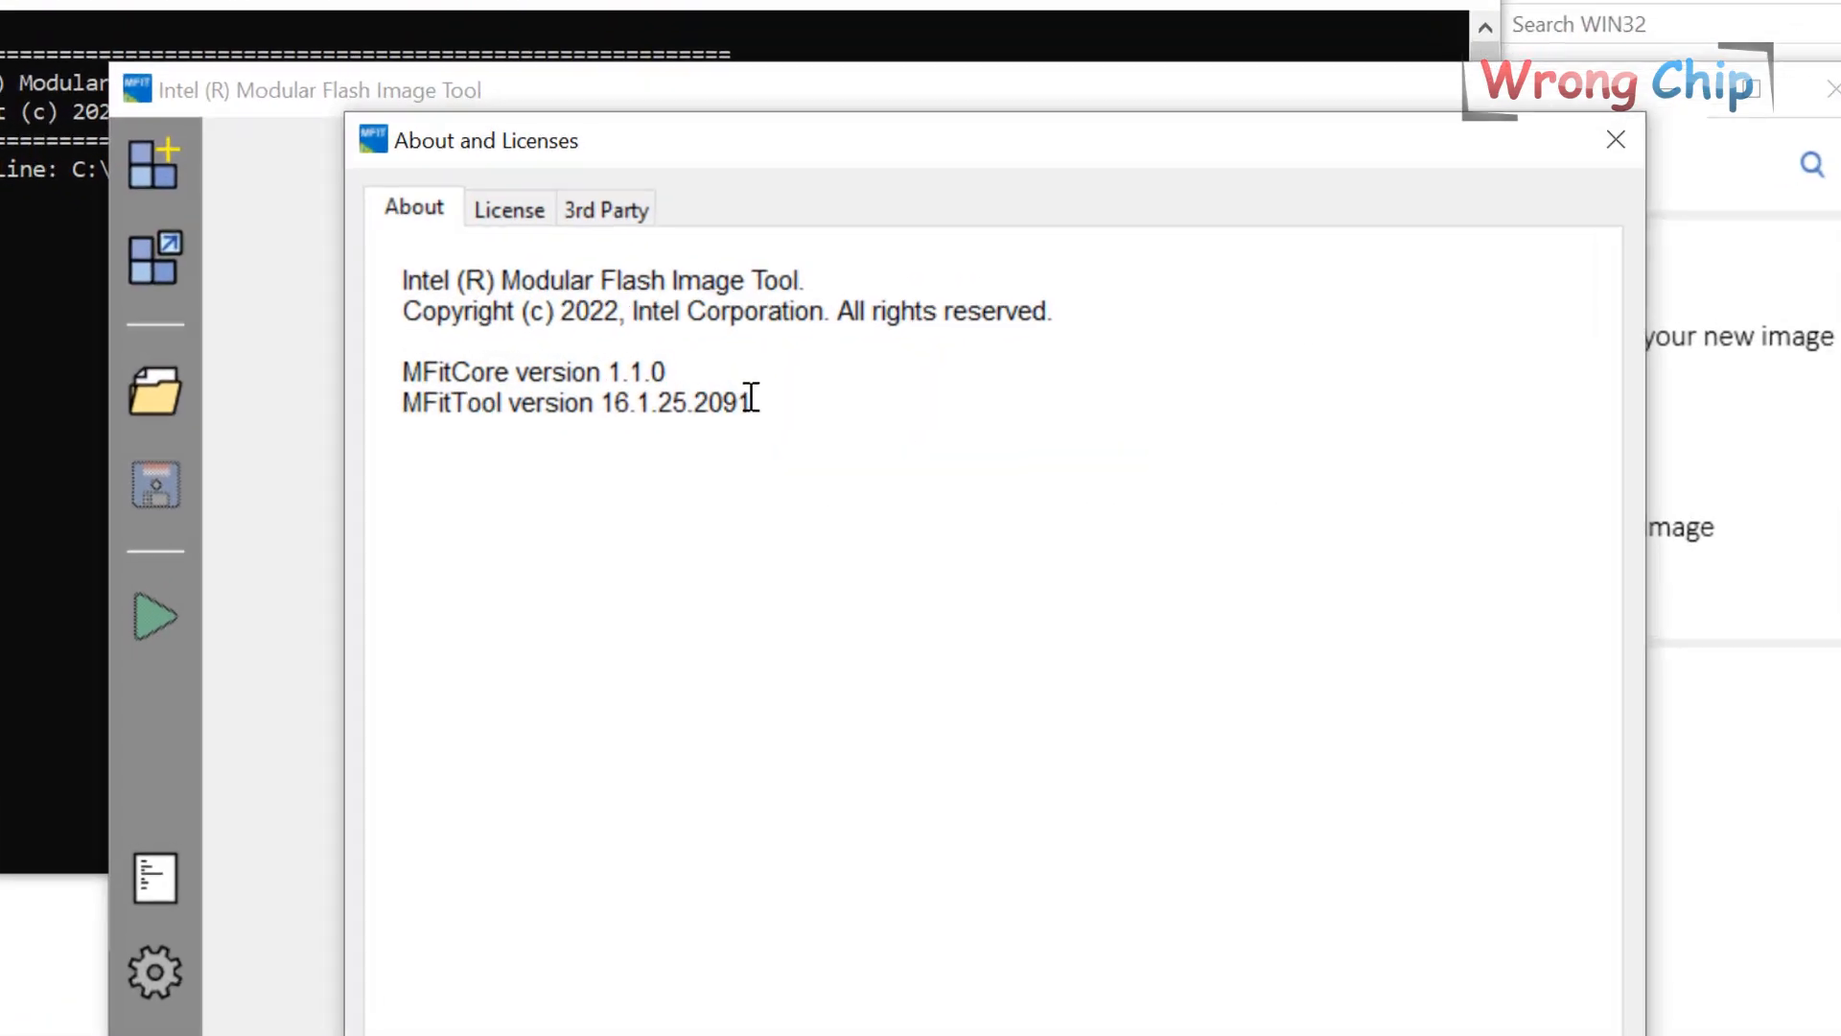
drag(771, 390, 641, 397)
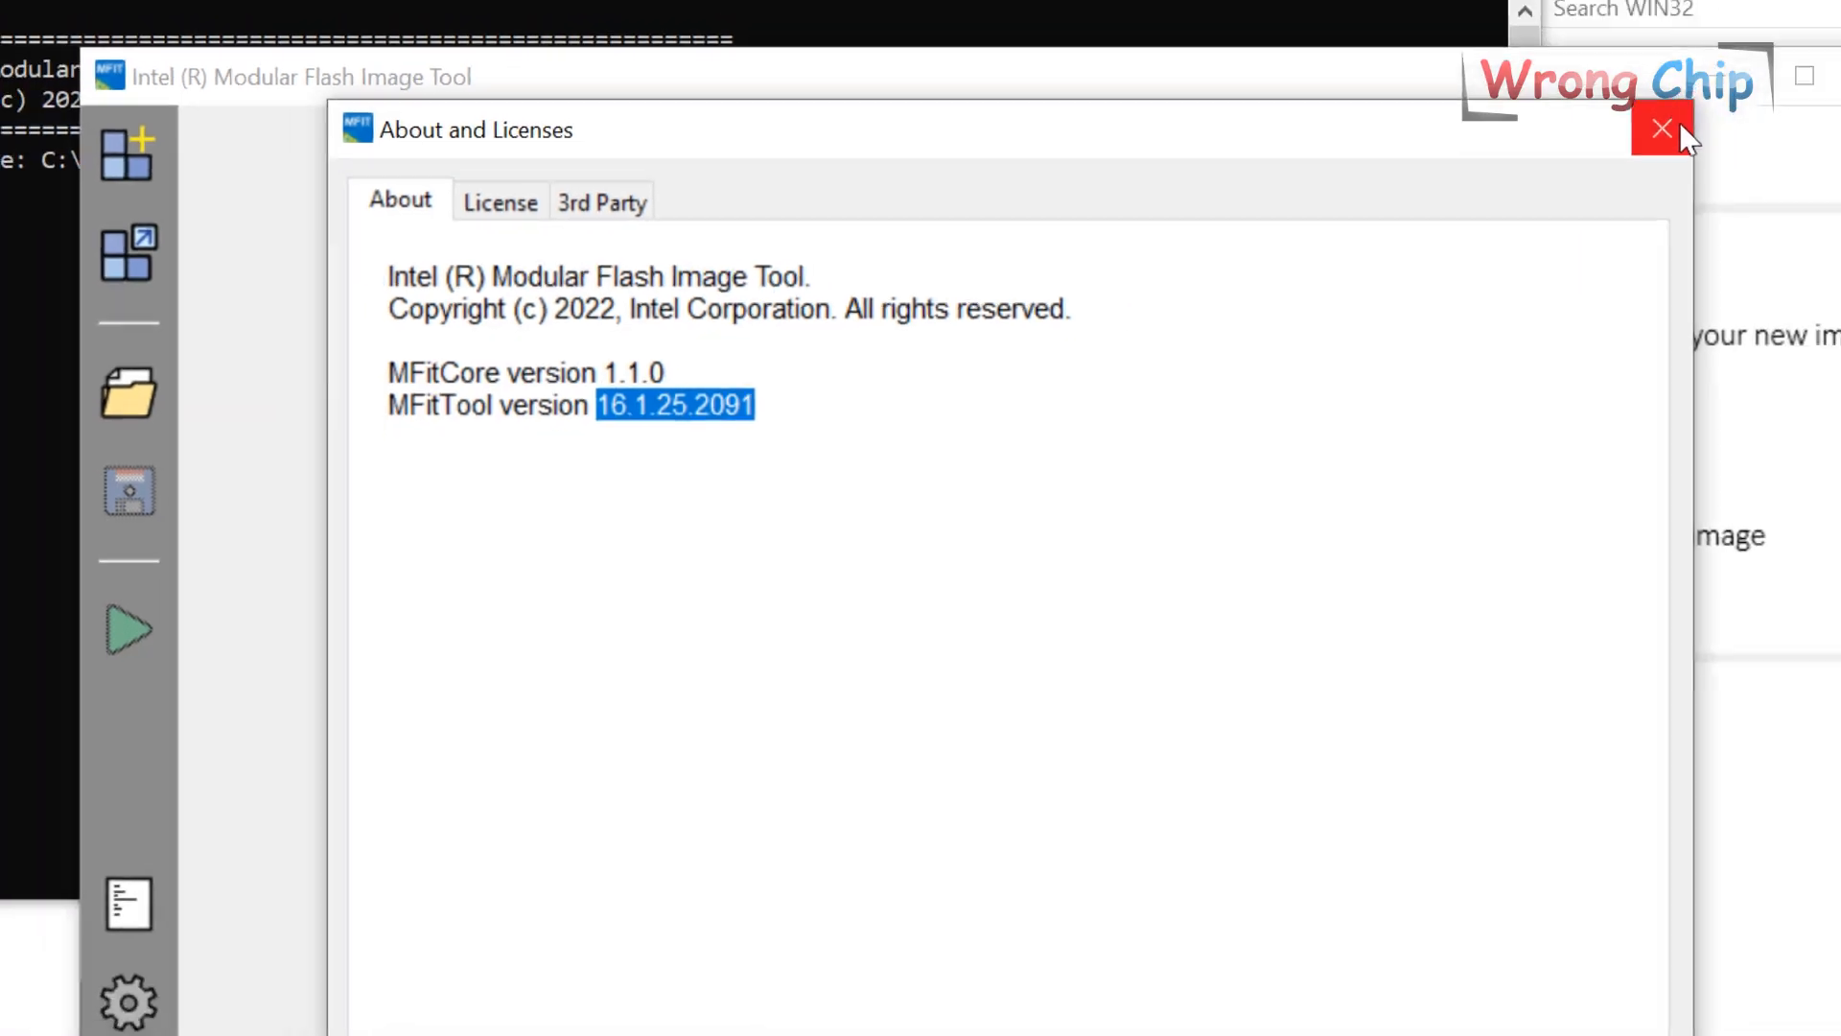
click(1802, 95)
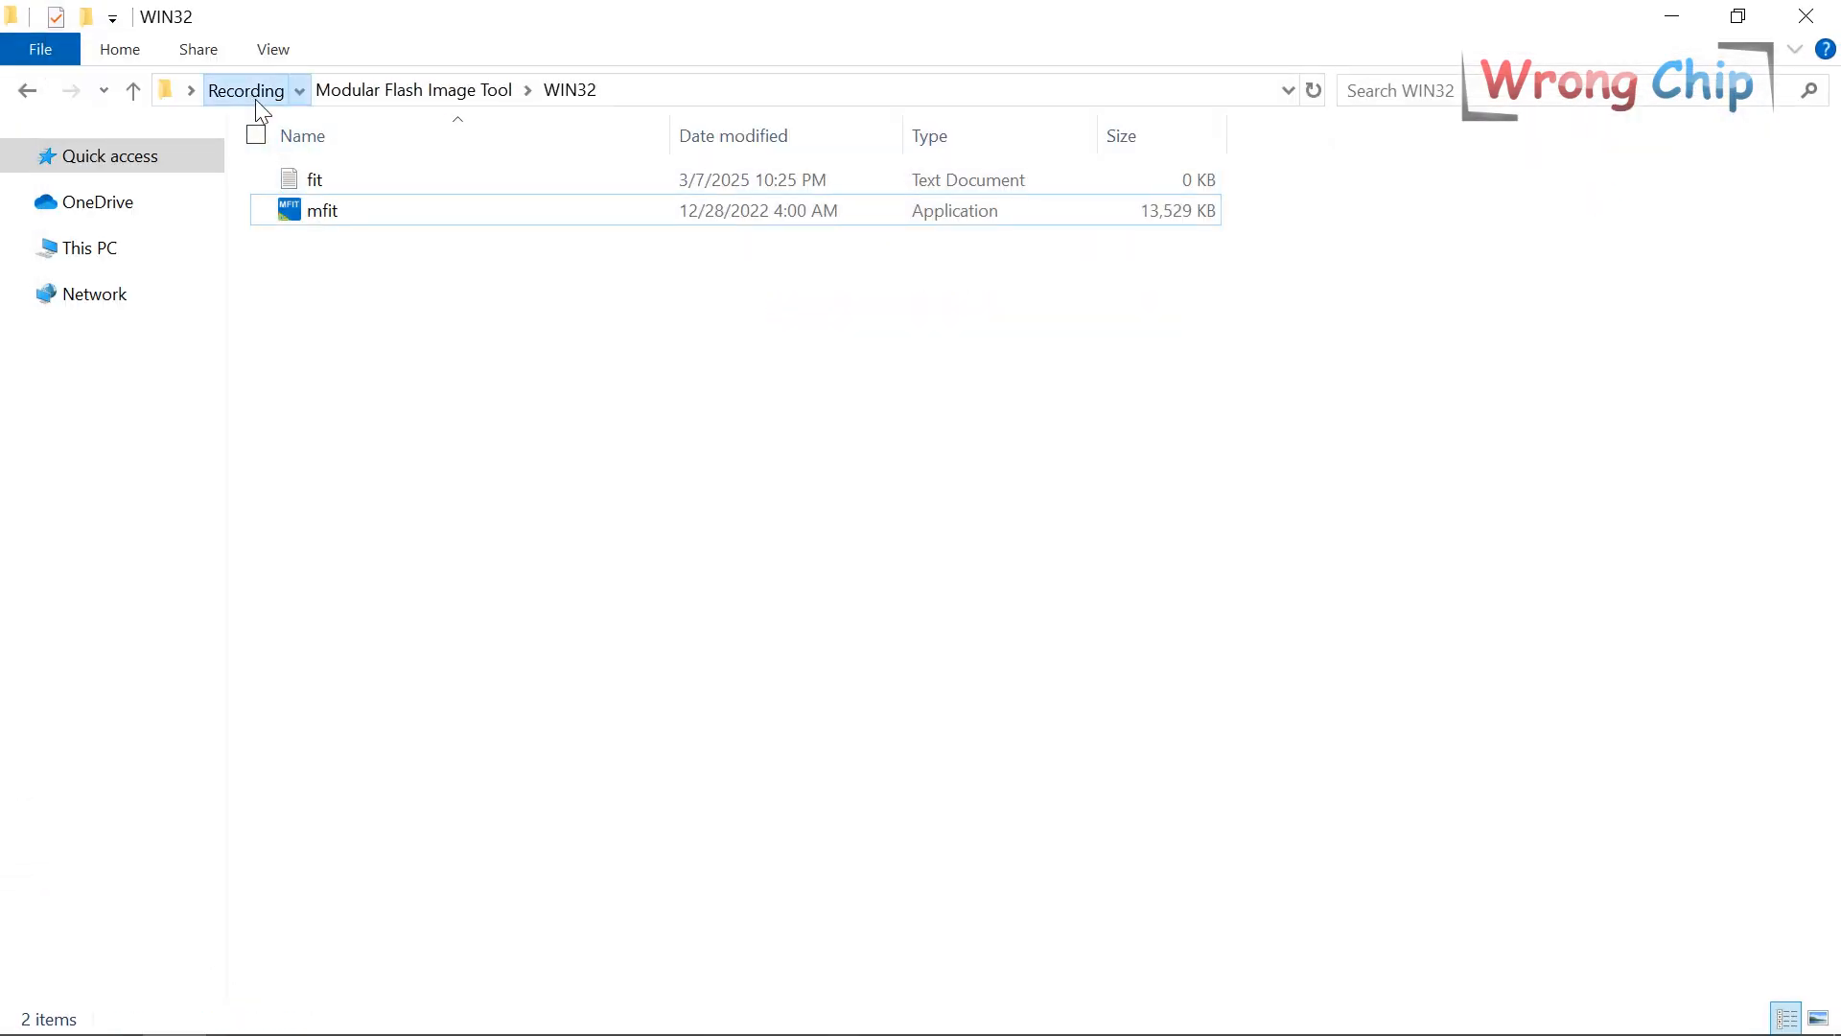
Load New.bin into the Flash Image Tool, confirm it decomposed successfully, and save the configuration as Untitled.xml.
click(246, 90)
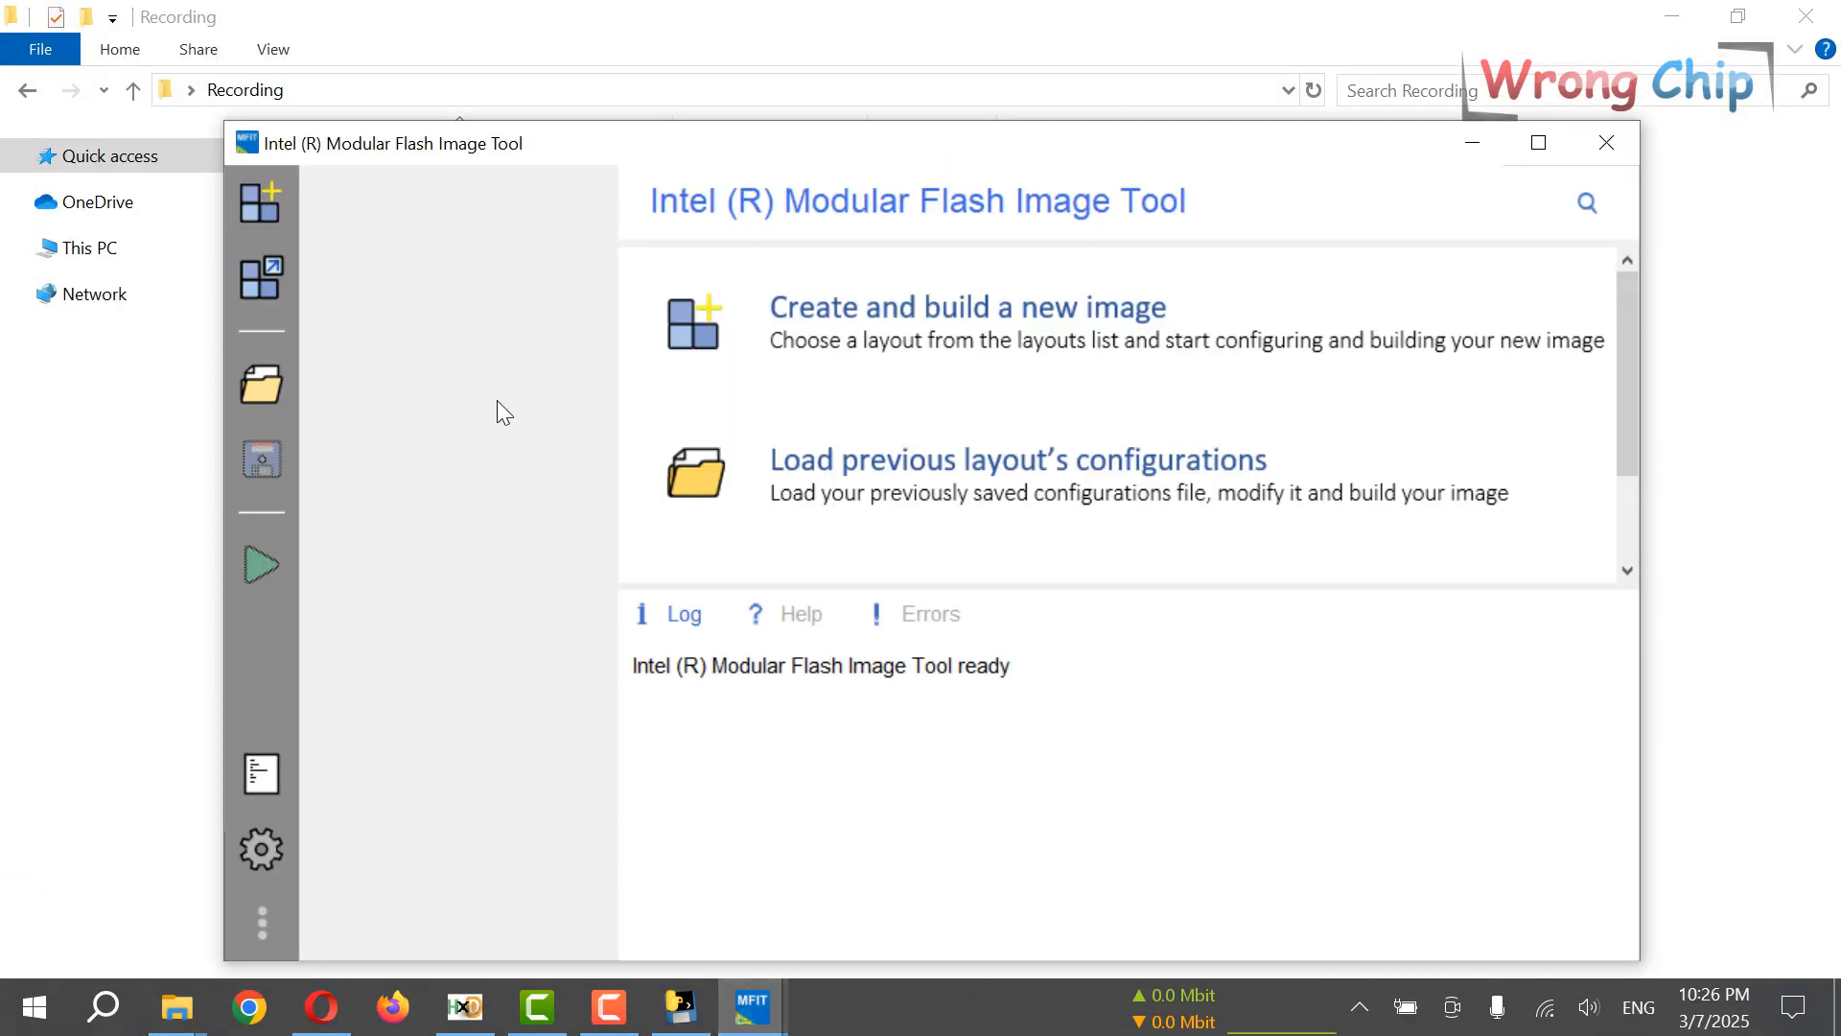
drag(741, 145, 1040, 101)
drag(328, 425, 1062, 415)
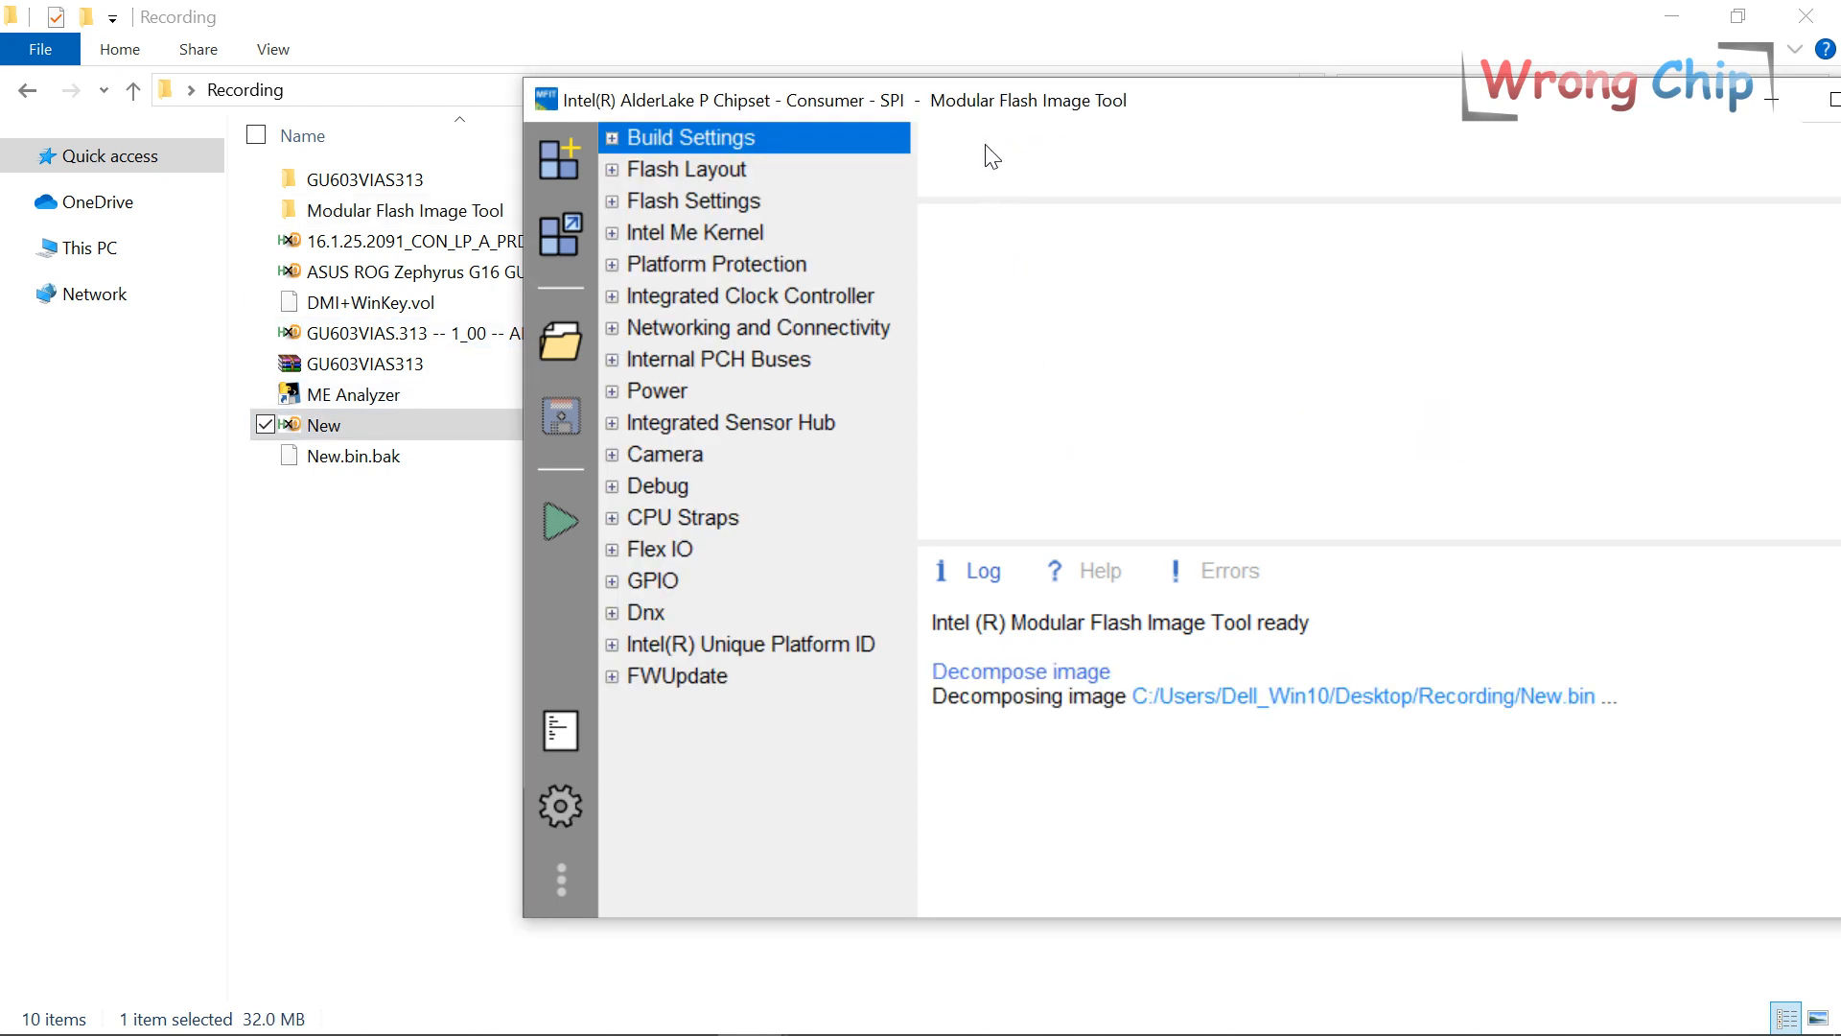
drag(1286, 732, 929, 741)
click(1037, 738)
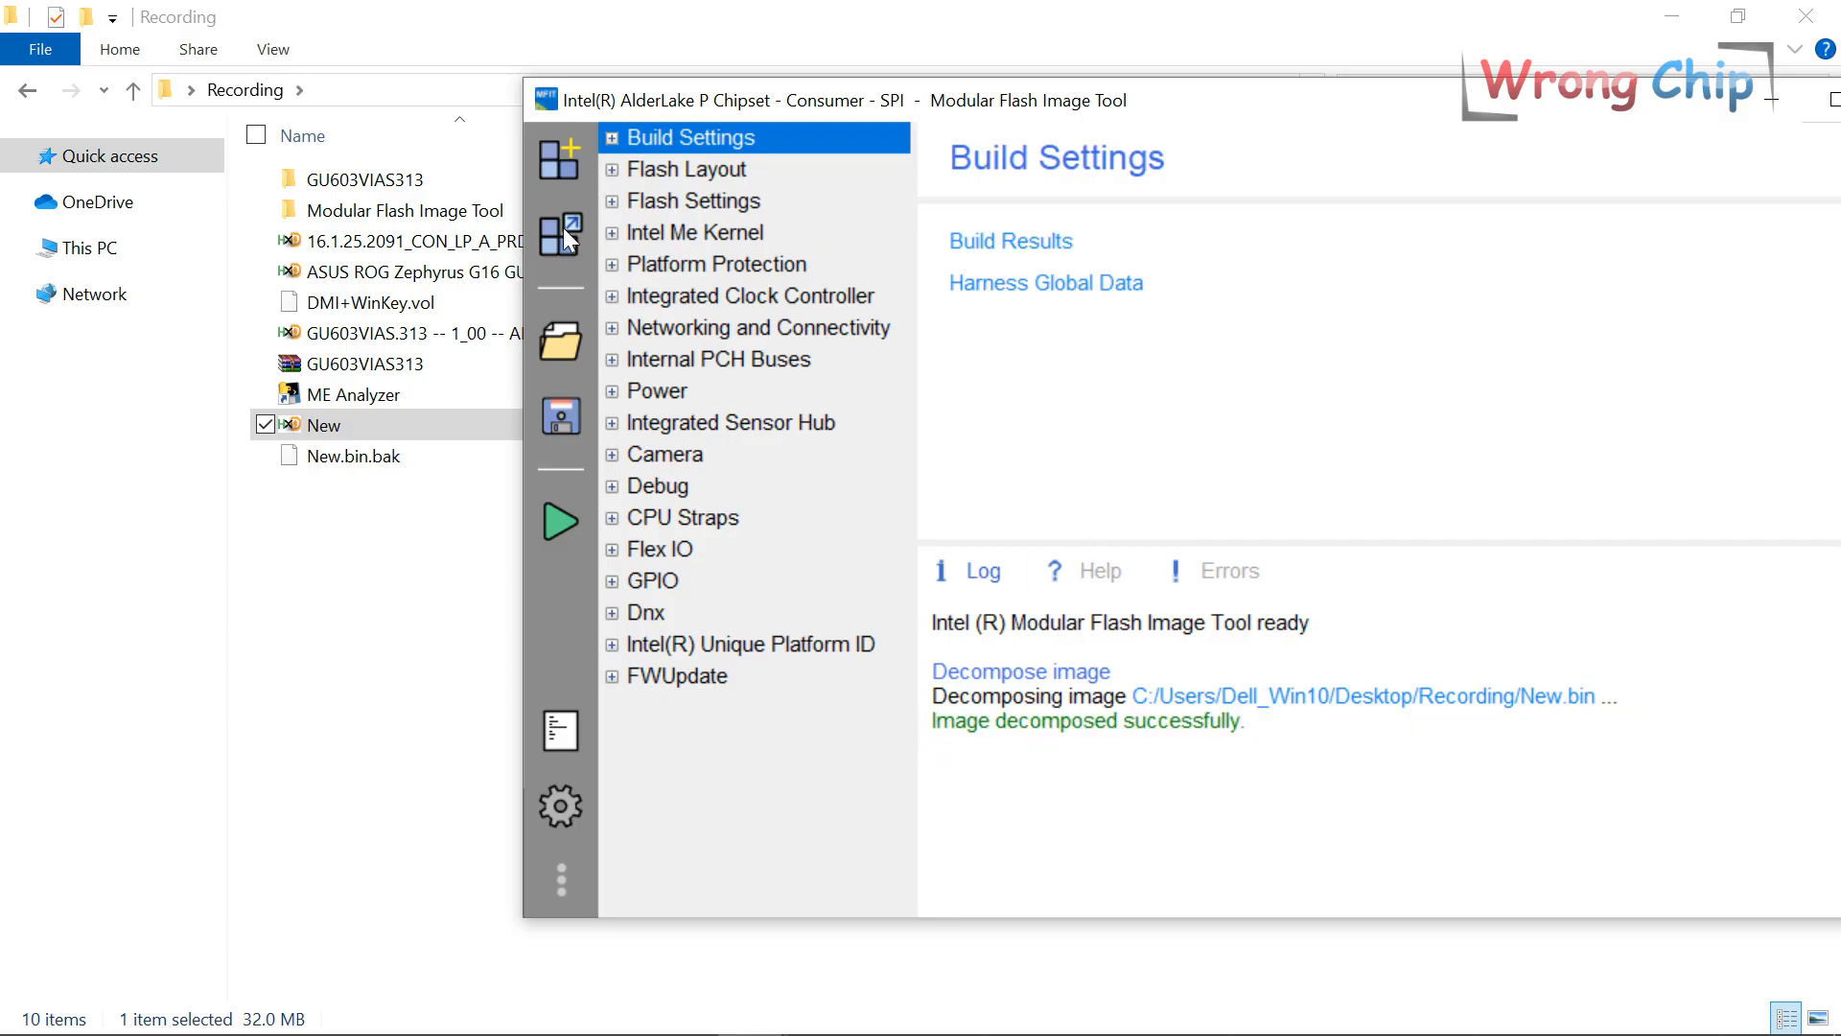
drag(590, 78, 437, 125)
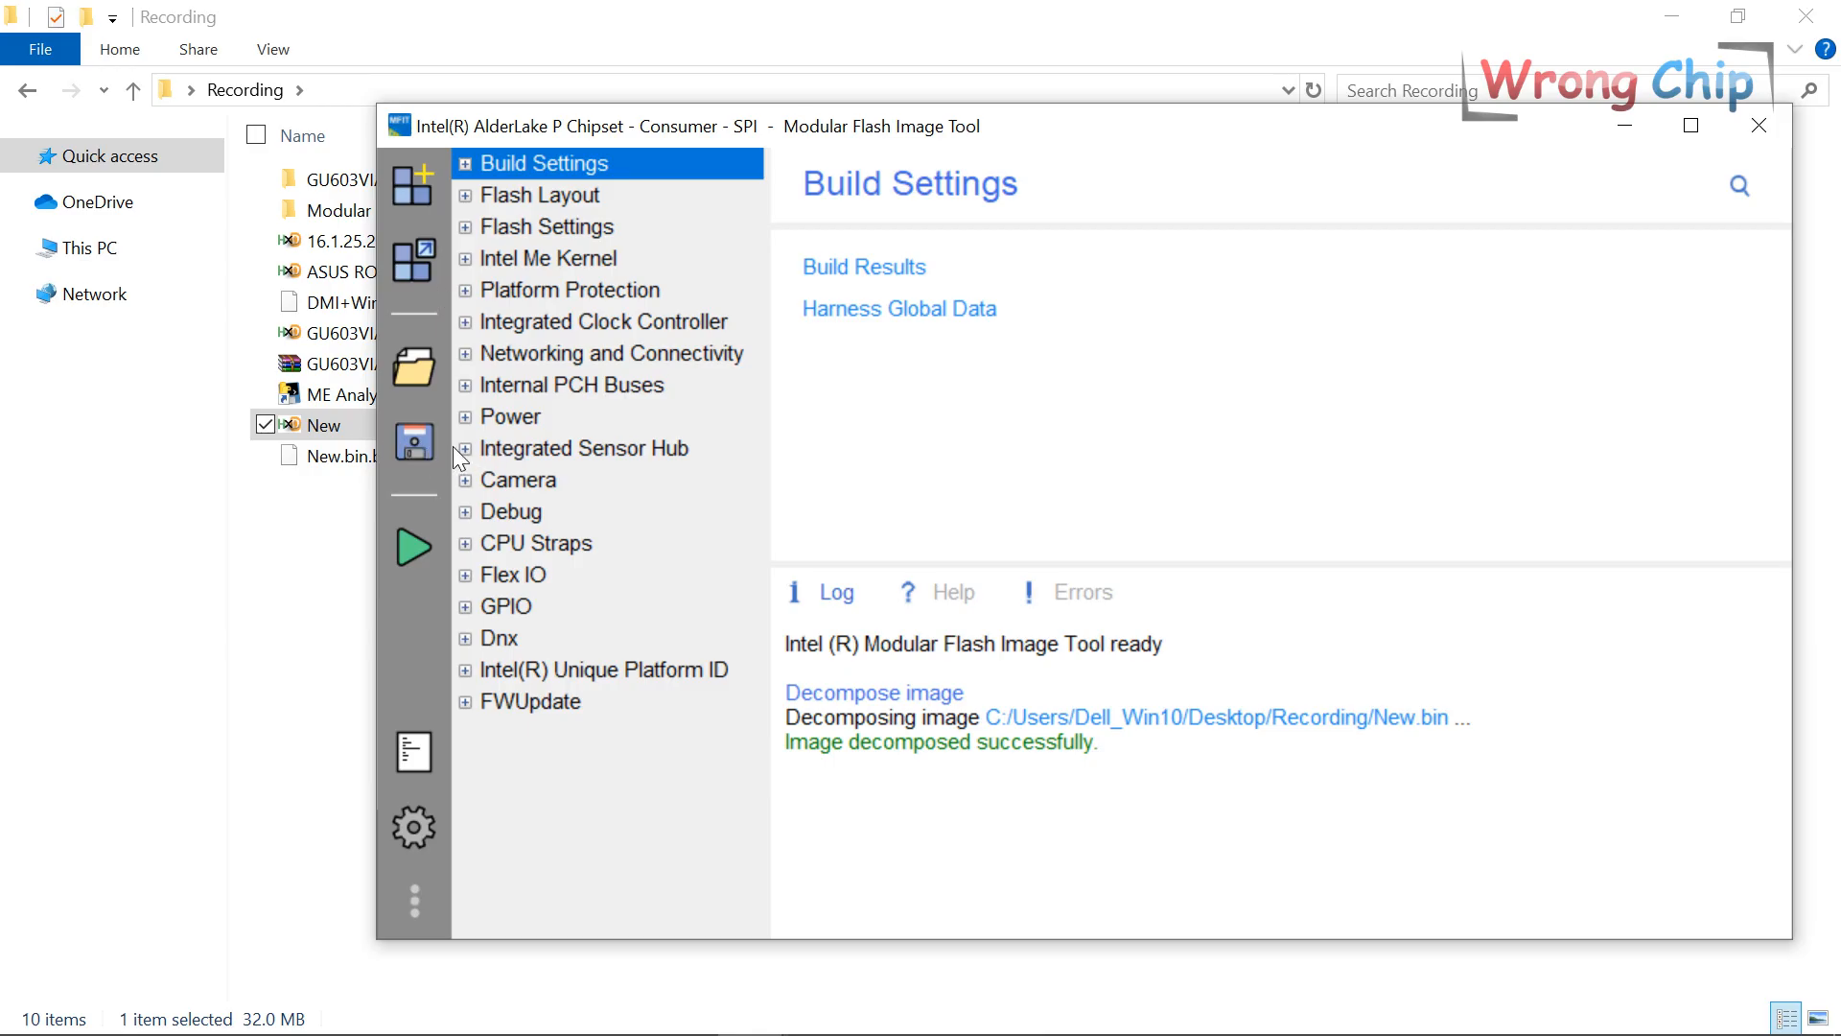
click(414, 444)
click(355, 508)
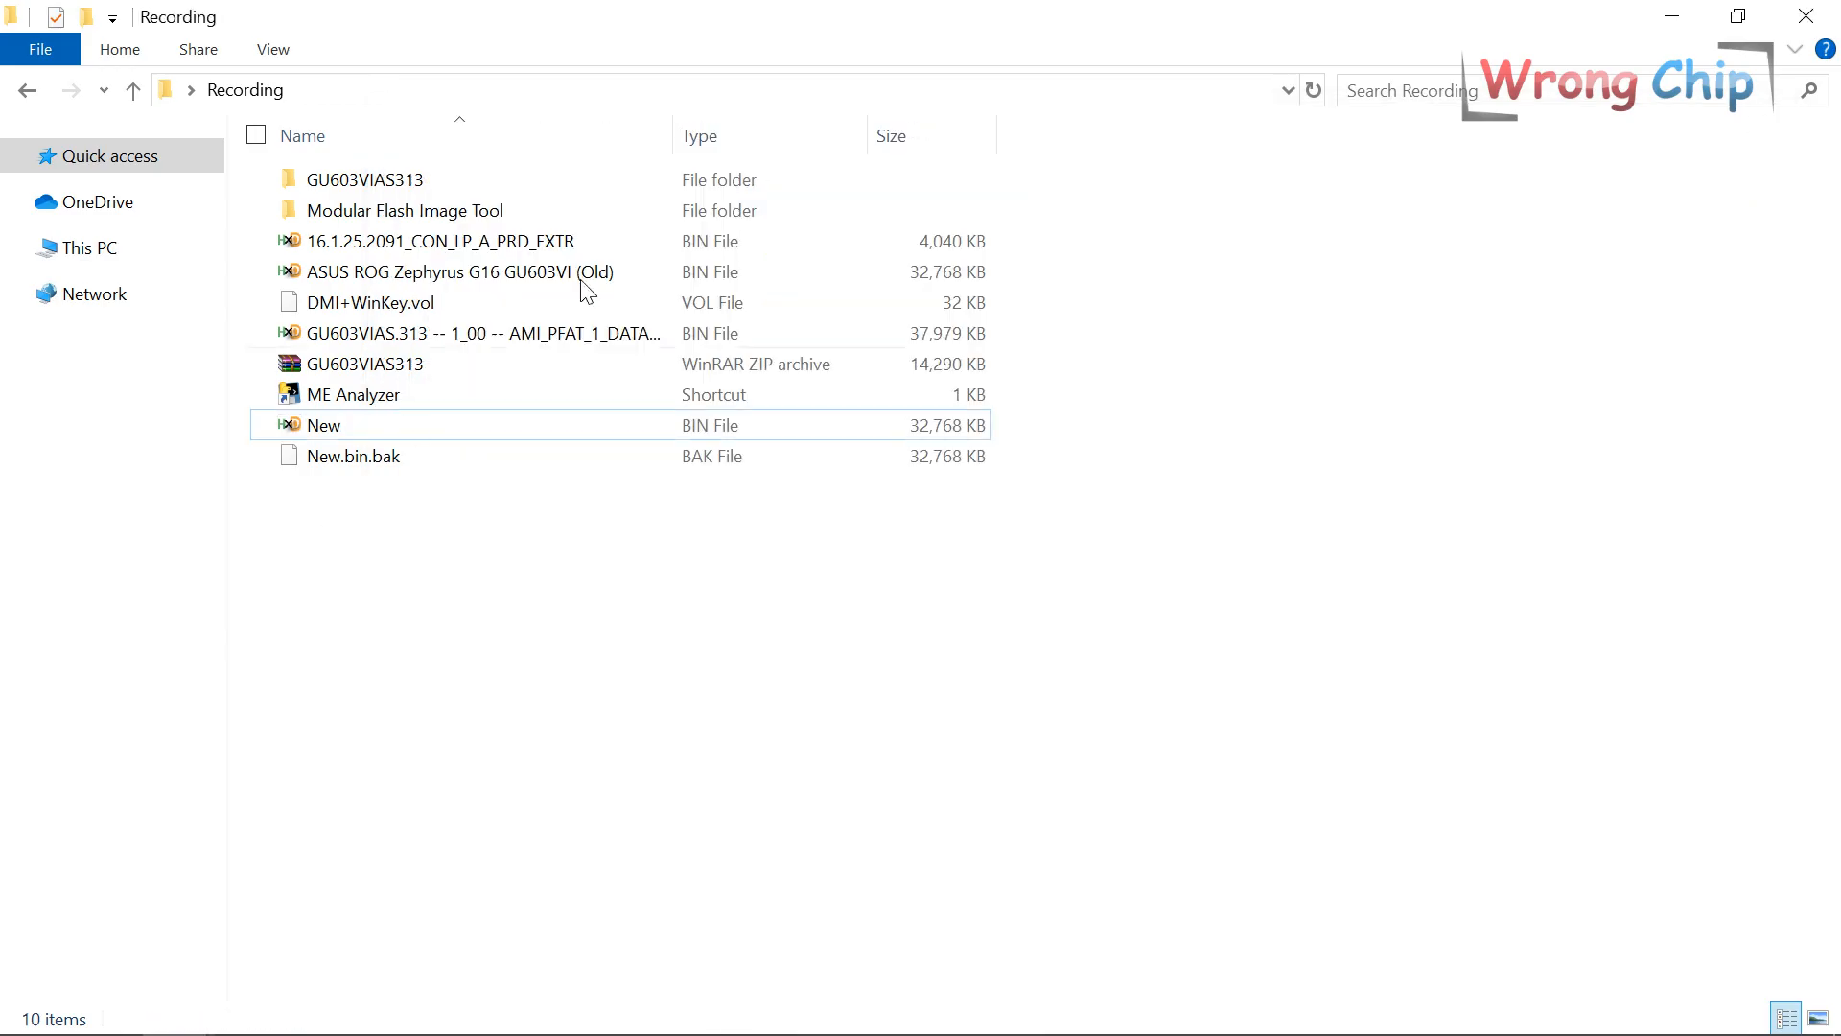
Paste the extracted 16.1.25.2091 ME firmware into WIN32\New\Decompose.
click(492, 243)
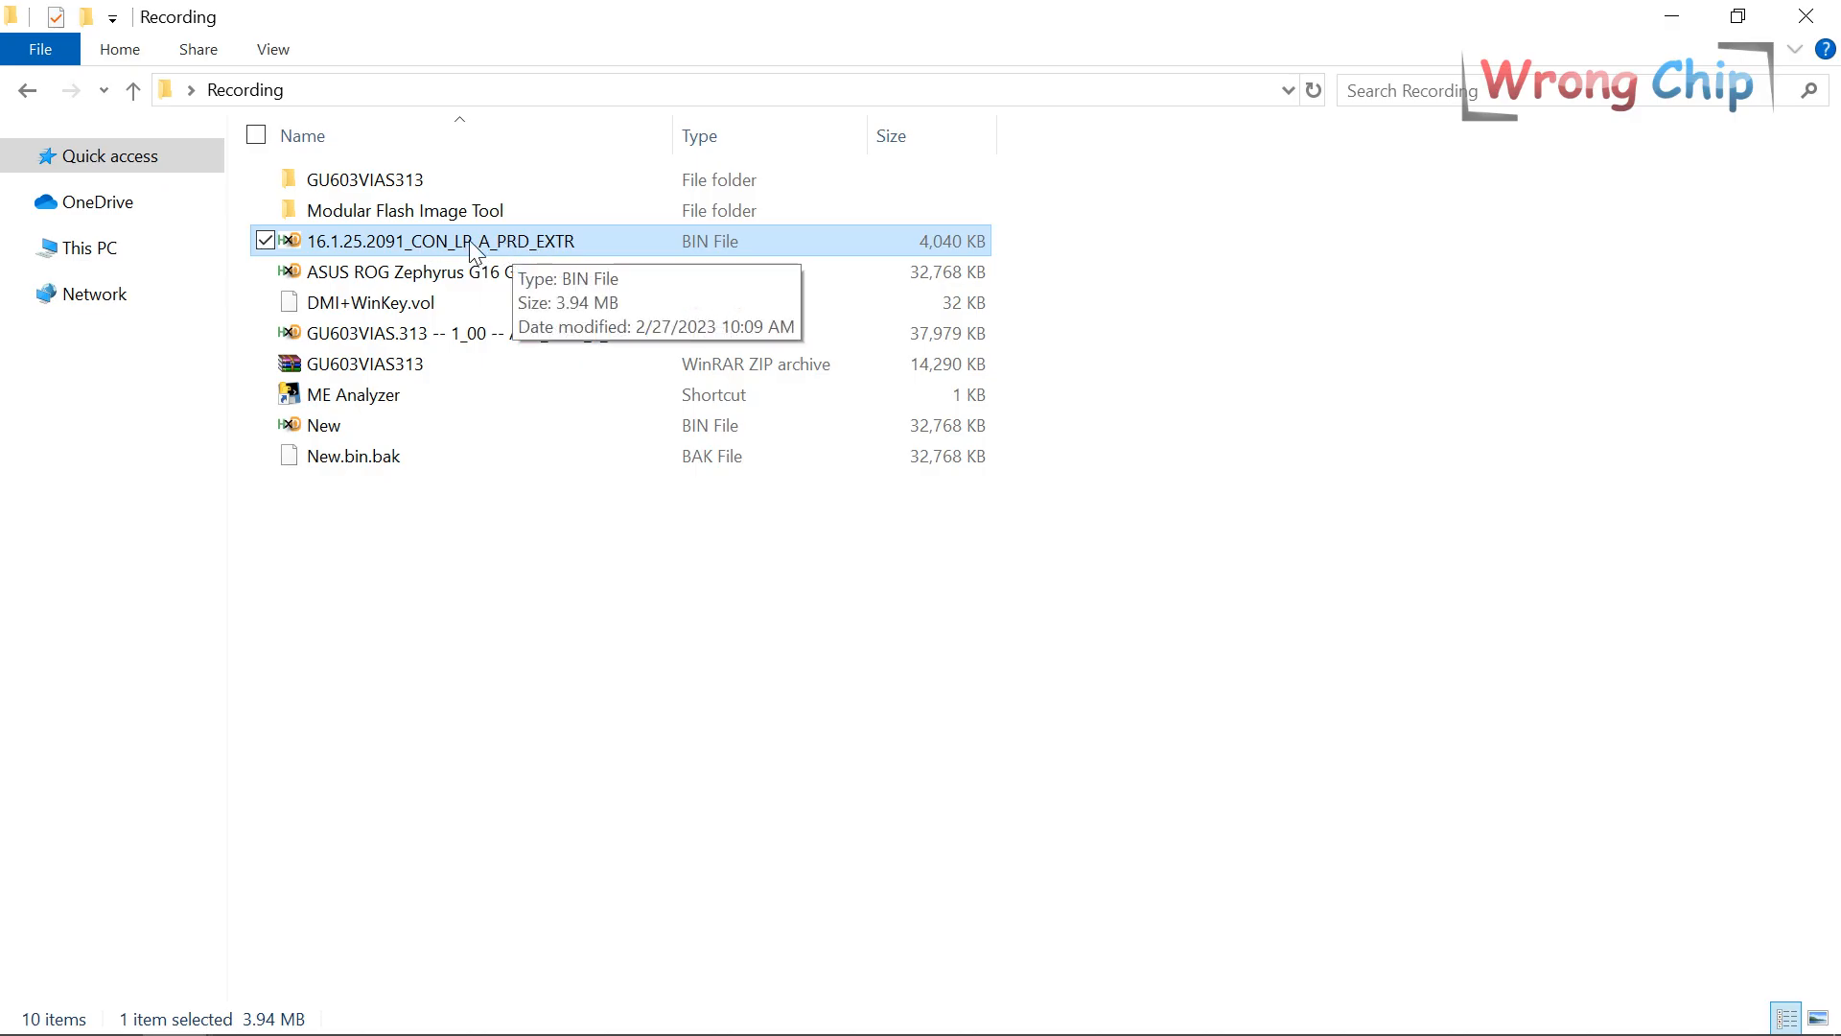
double_click(425, 211)
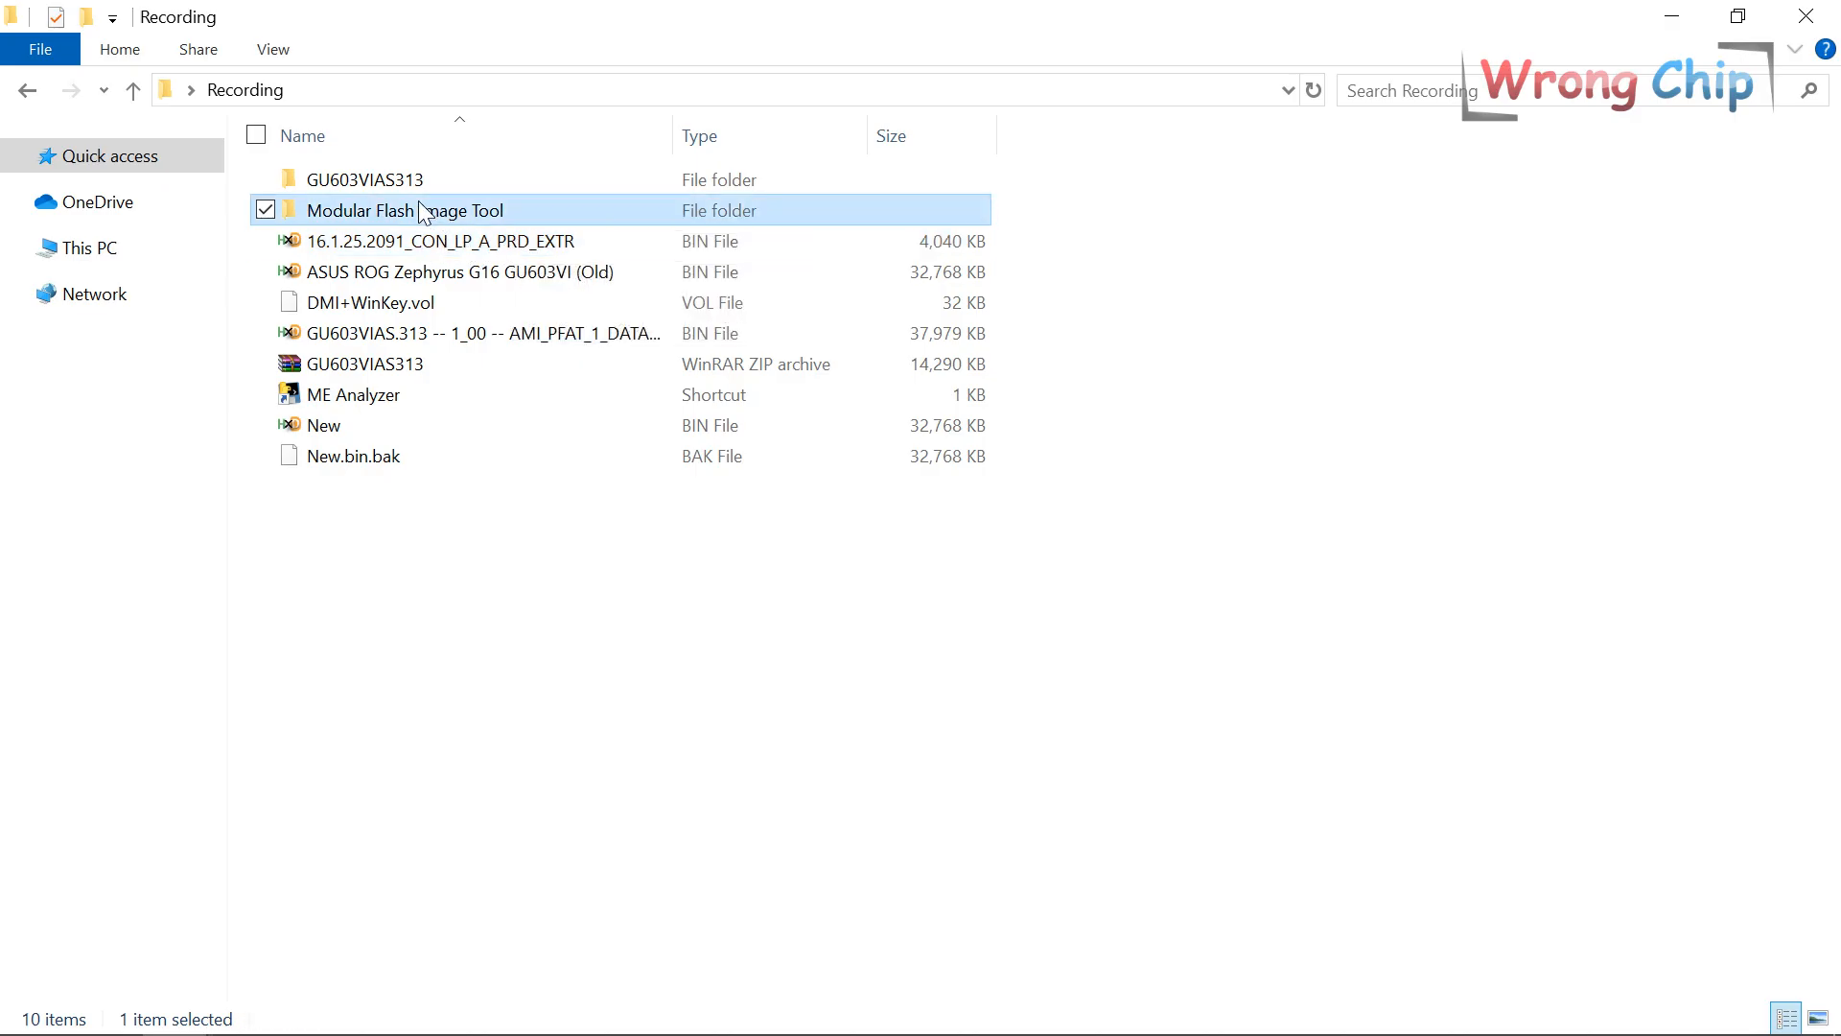
double_click(344, 209)
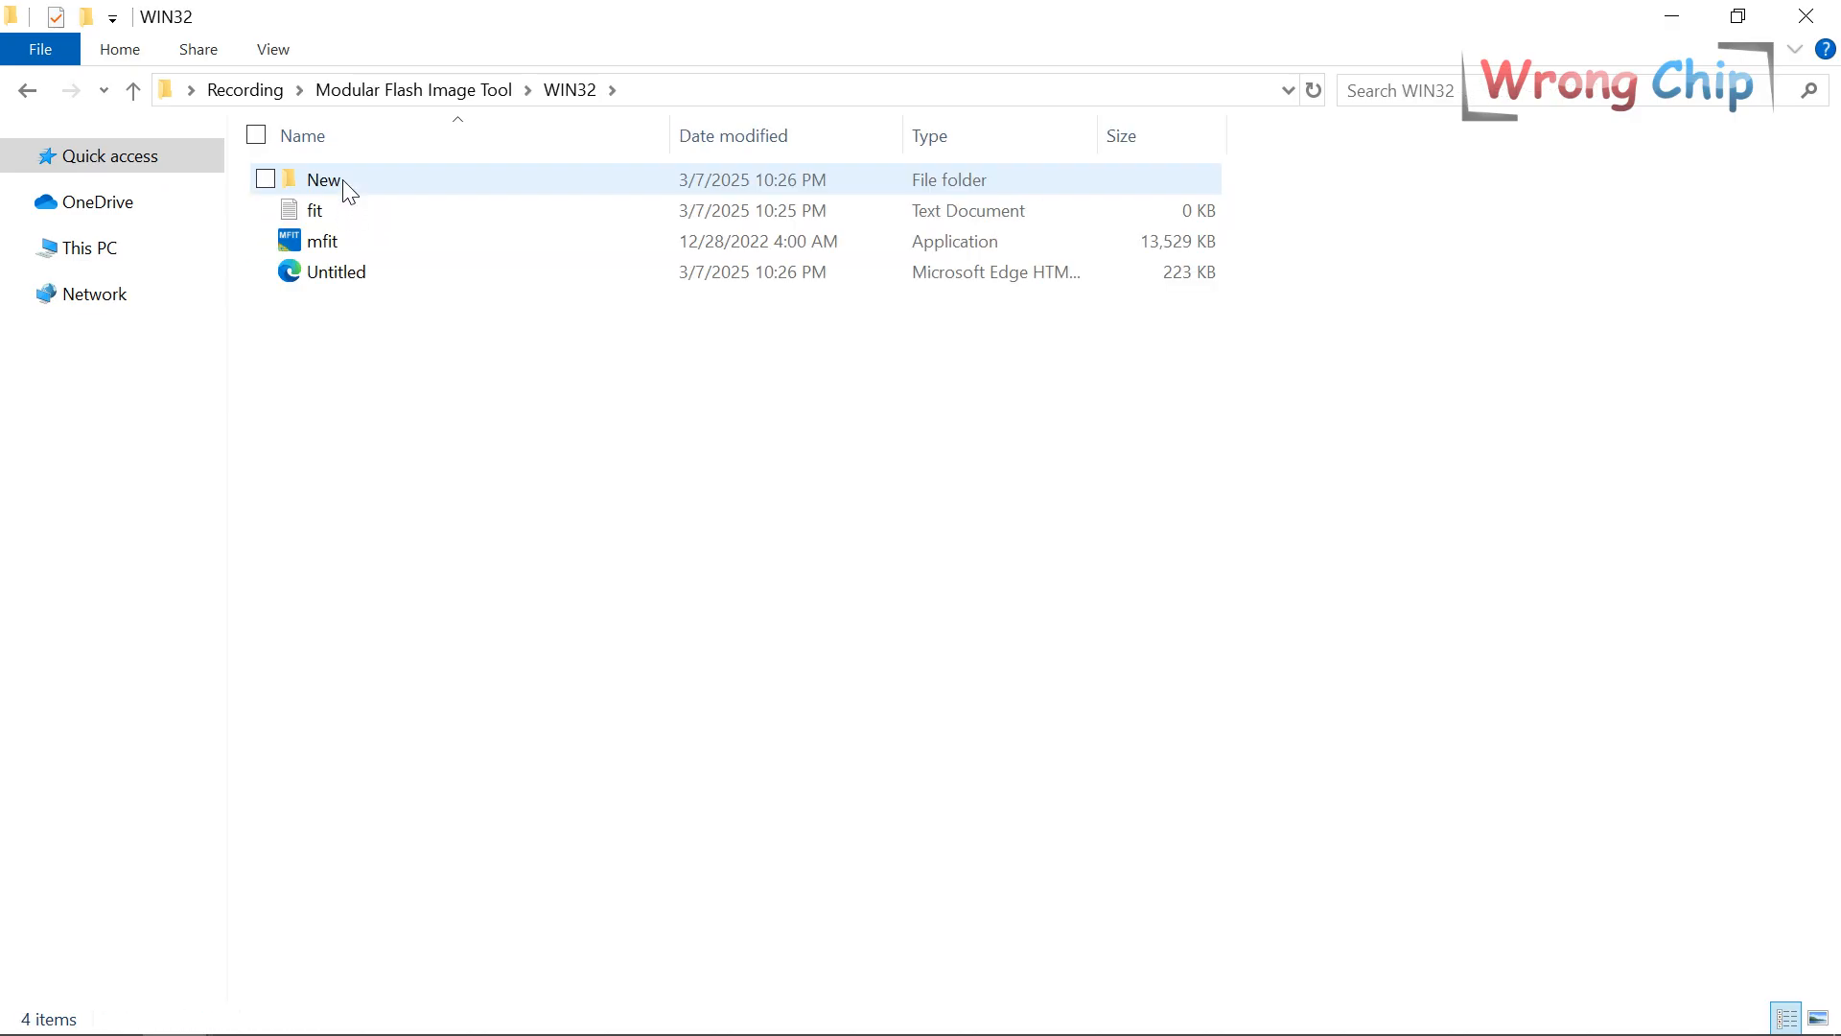
double_click(350, 191)
double_click(389, 185)
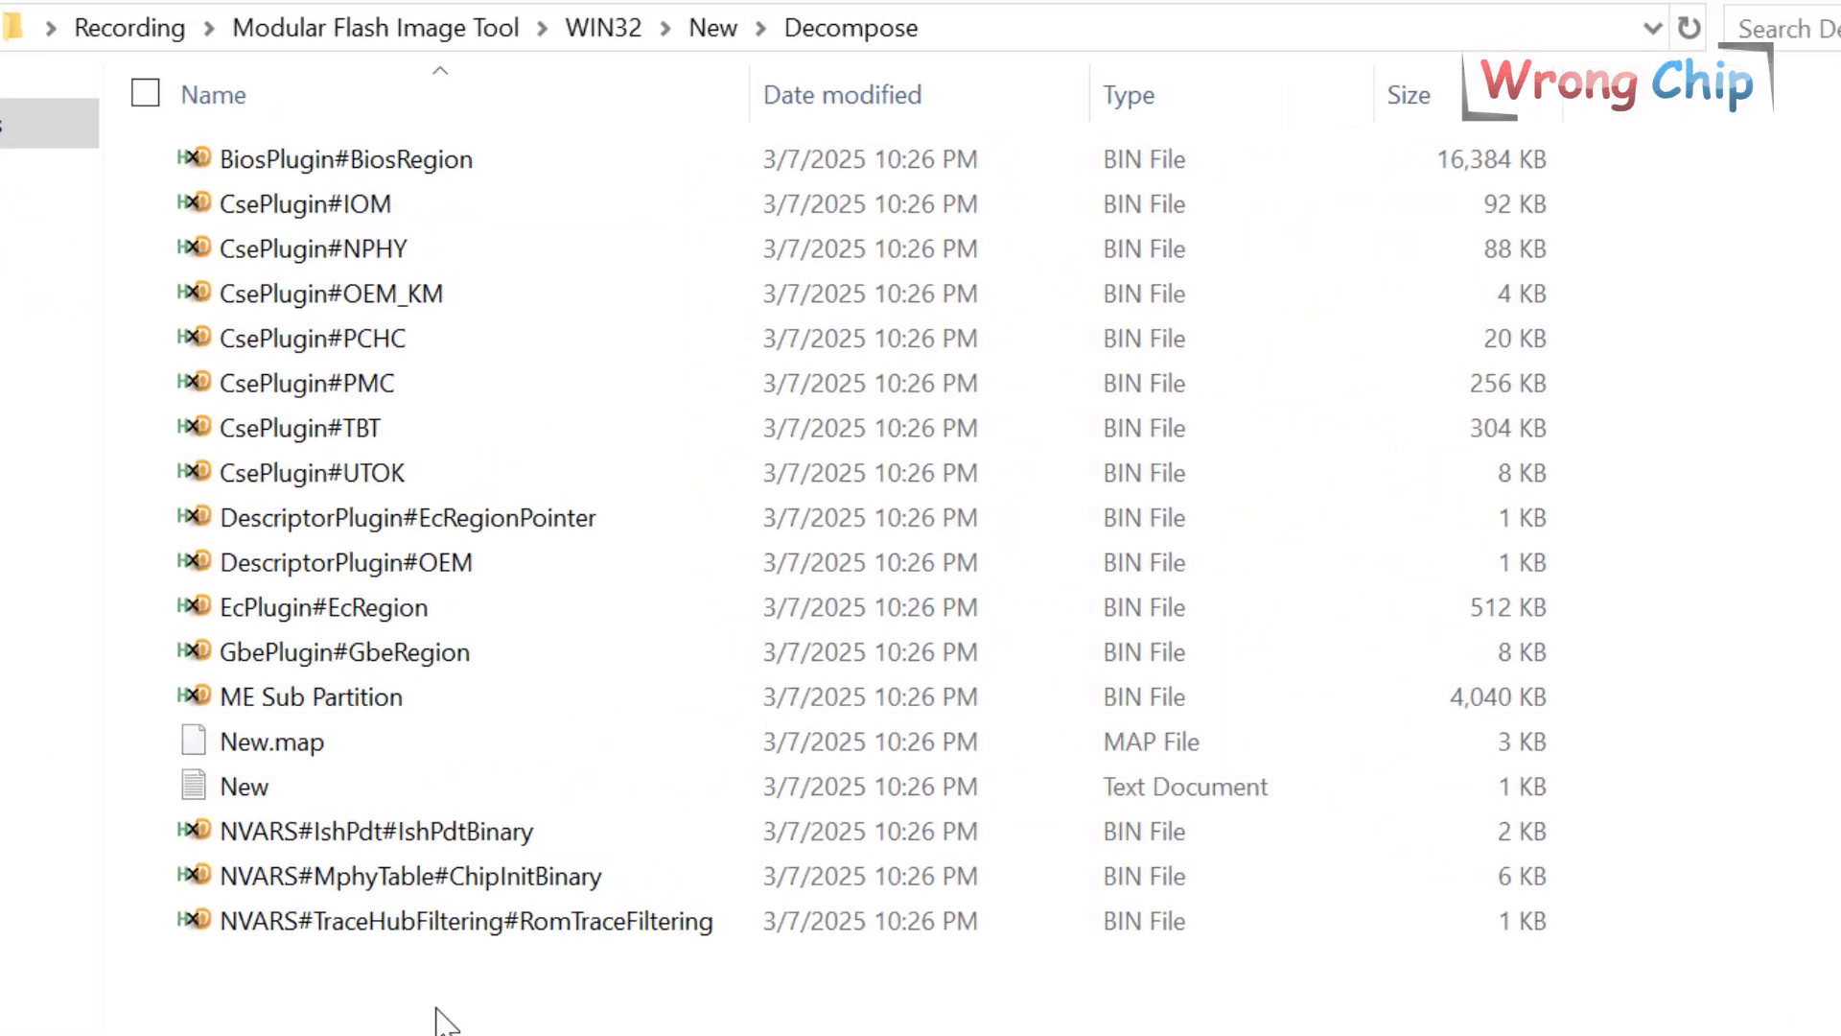
key(ctrl+v)
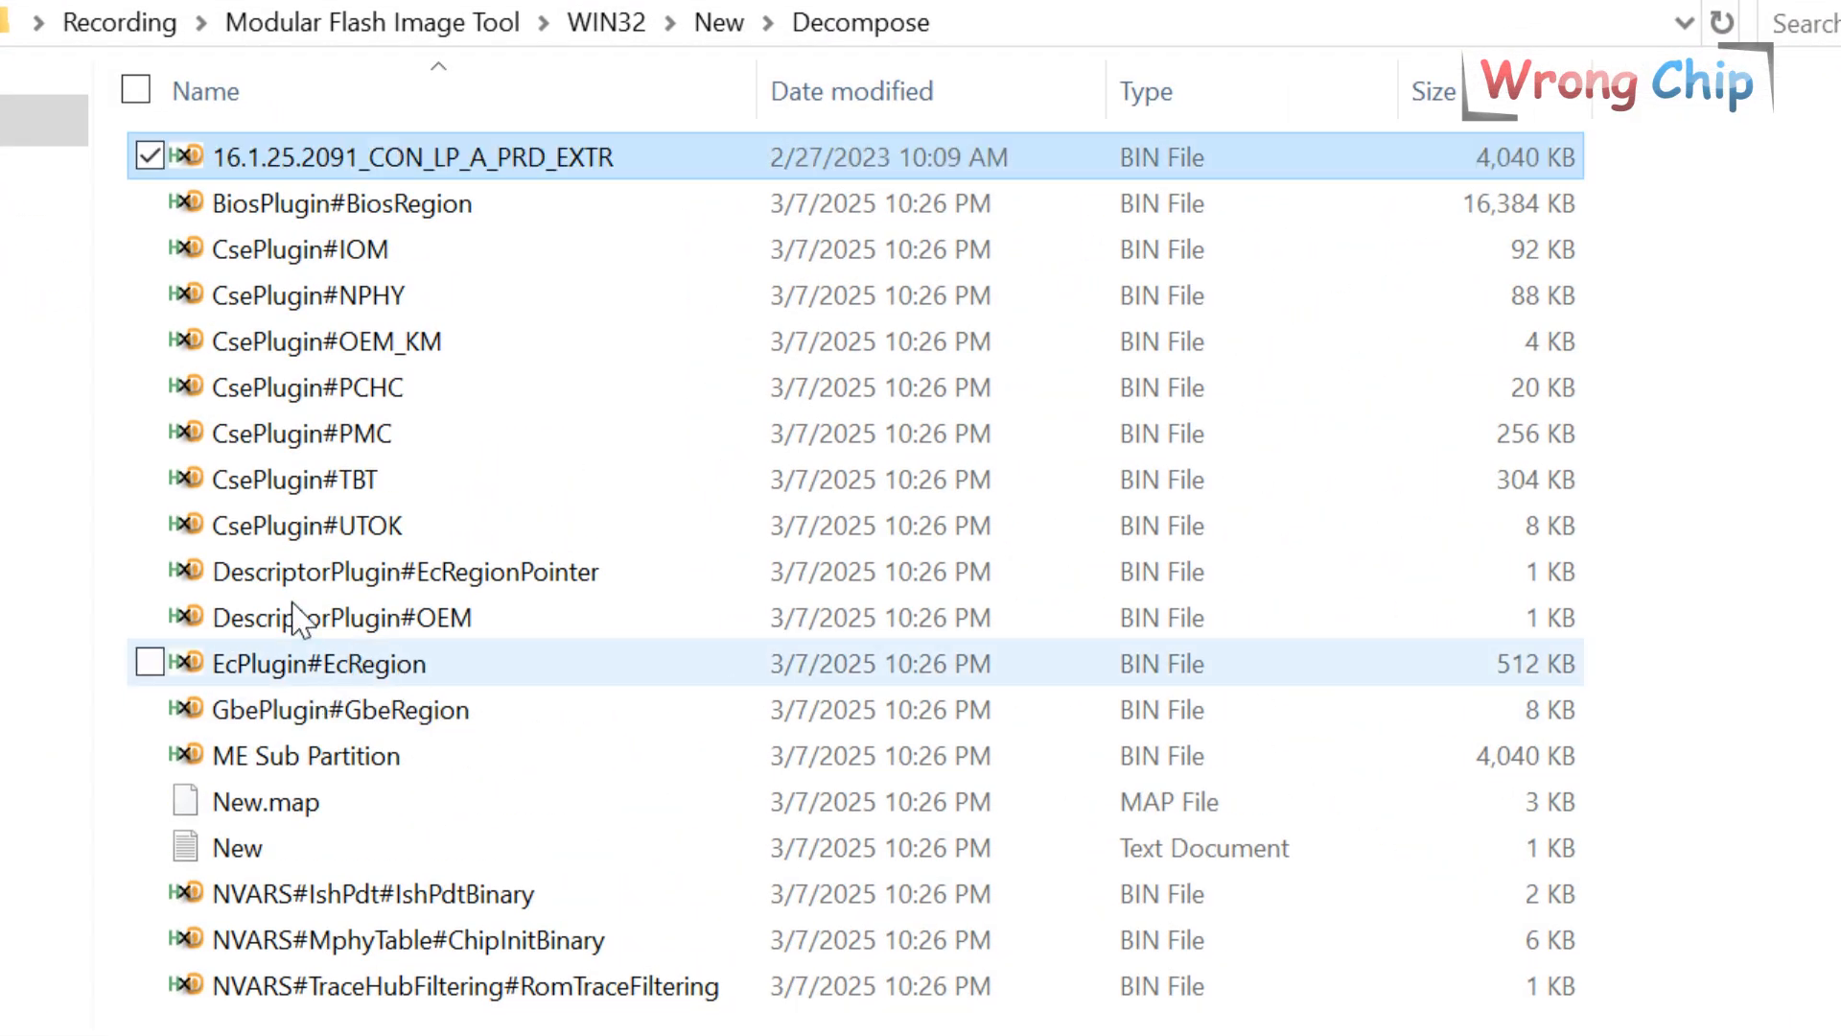
Rename the old ME Sub Partition to aaa, give the new firmware that name, and delete aaa.
click(374, 765)
key(F2)
text(aaa)
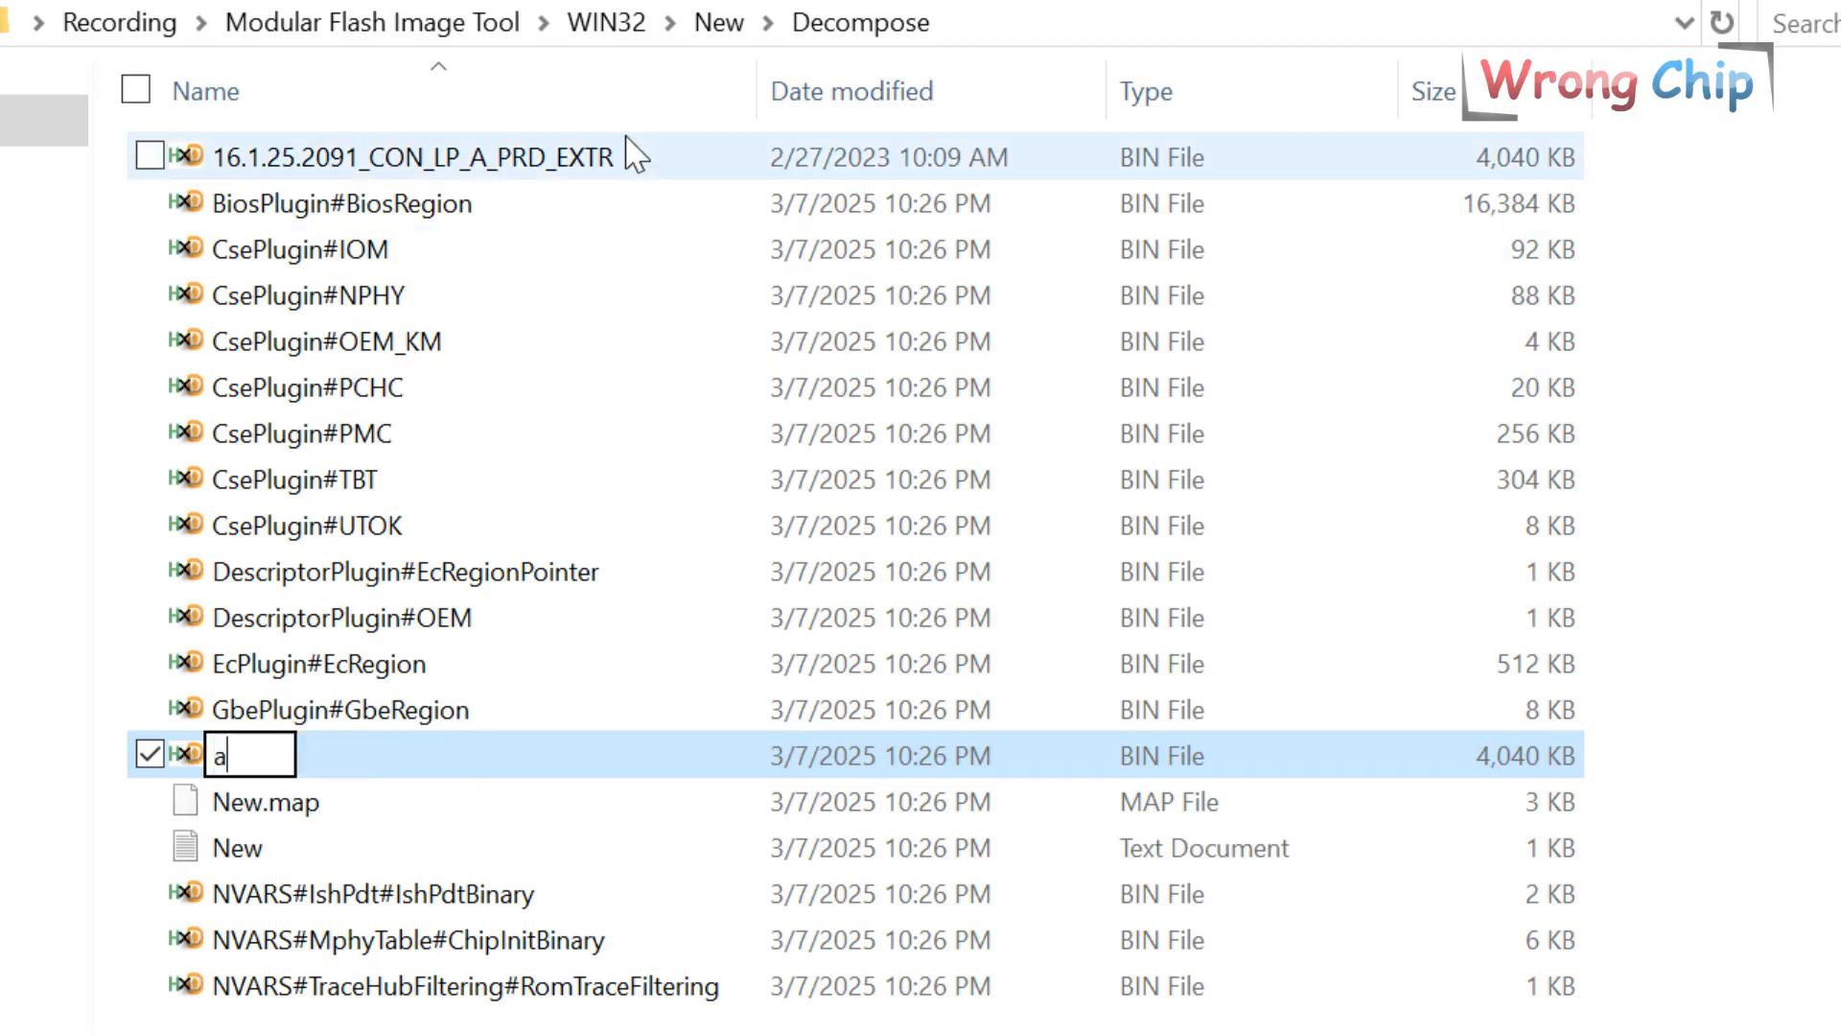
click(599, 168)
key(F2)
text(ME Sub Partition)
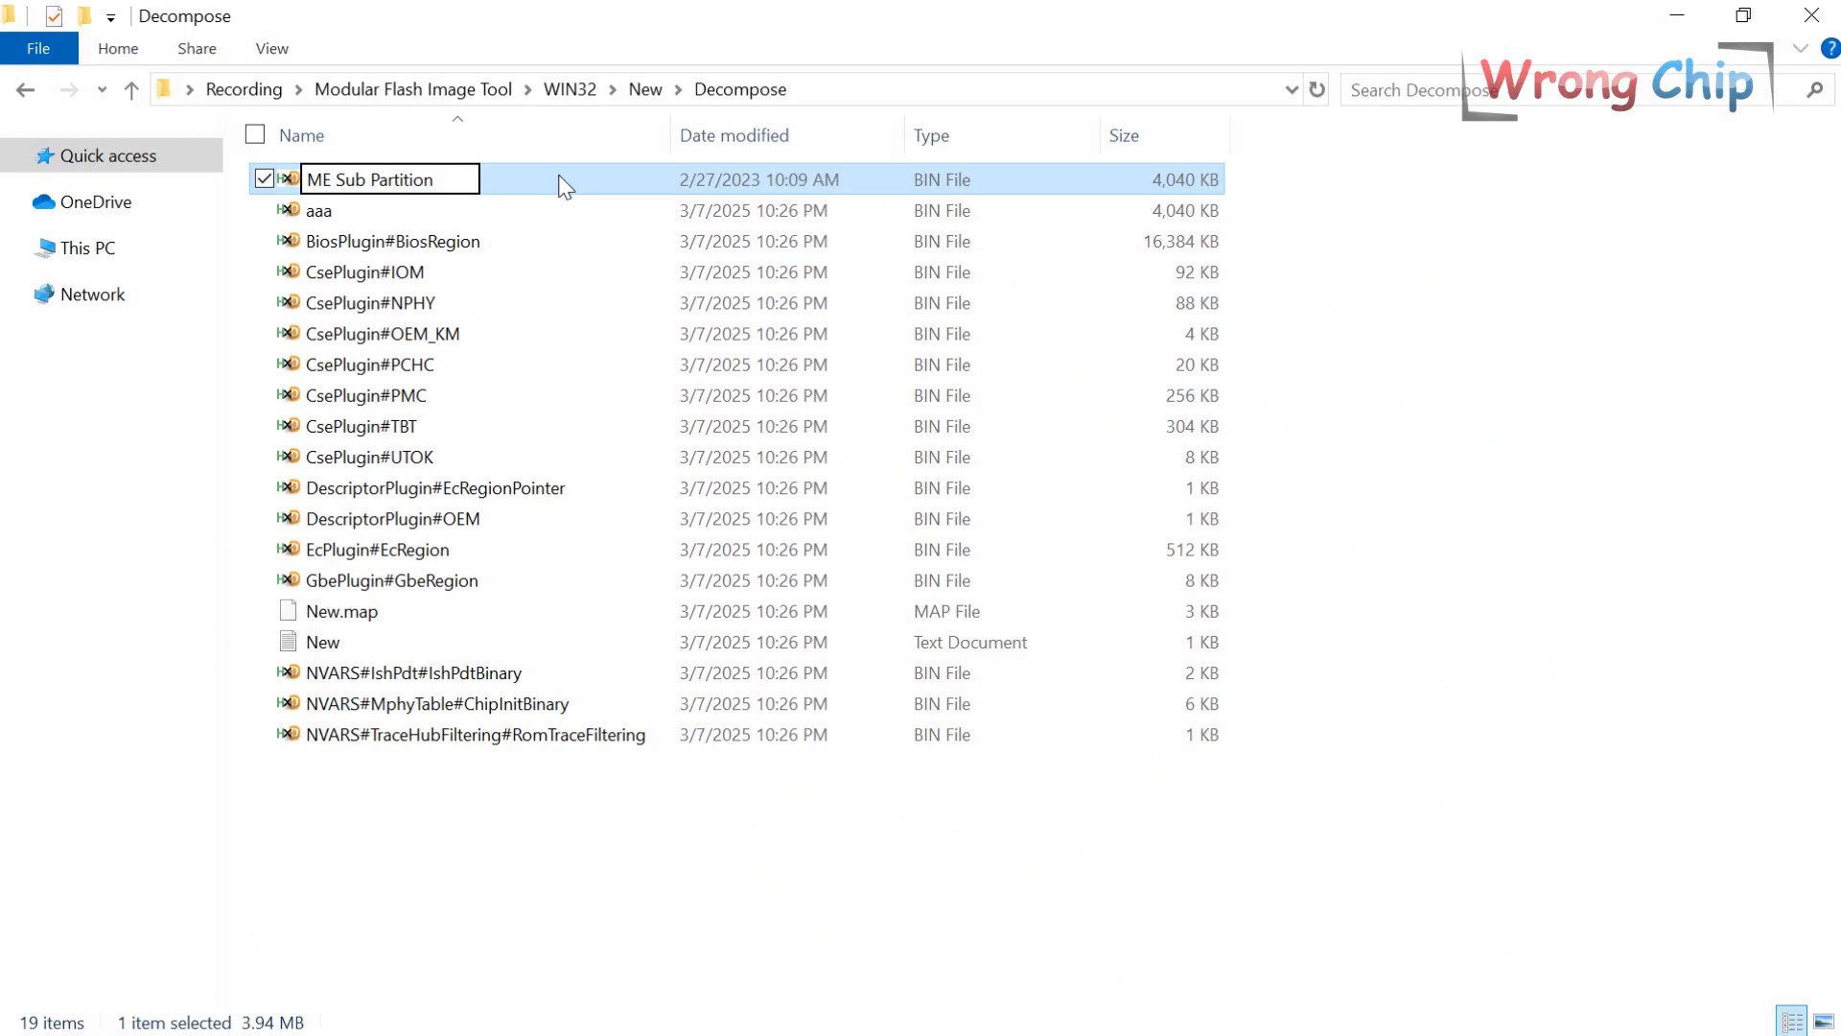
key(Return)
click(525, 183)
key(shift+Delete)
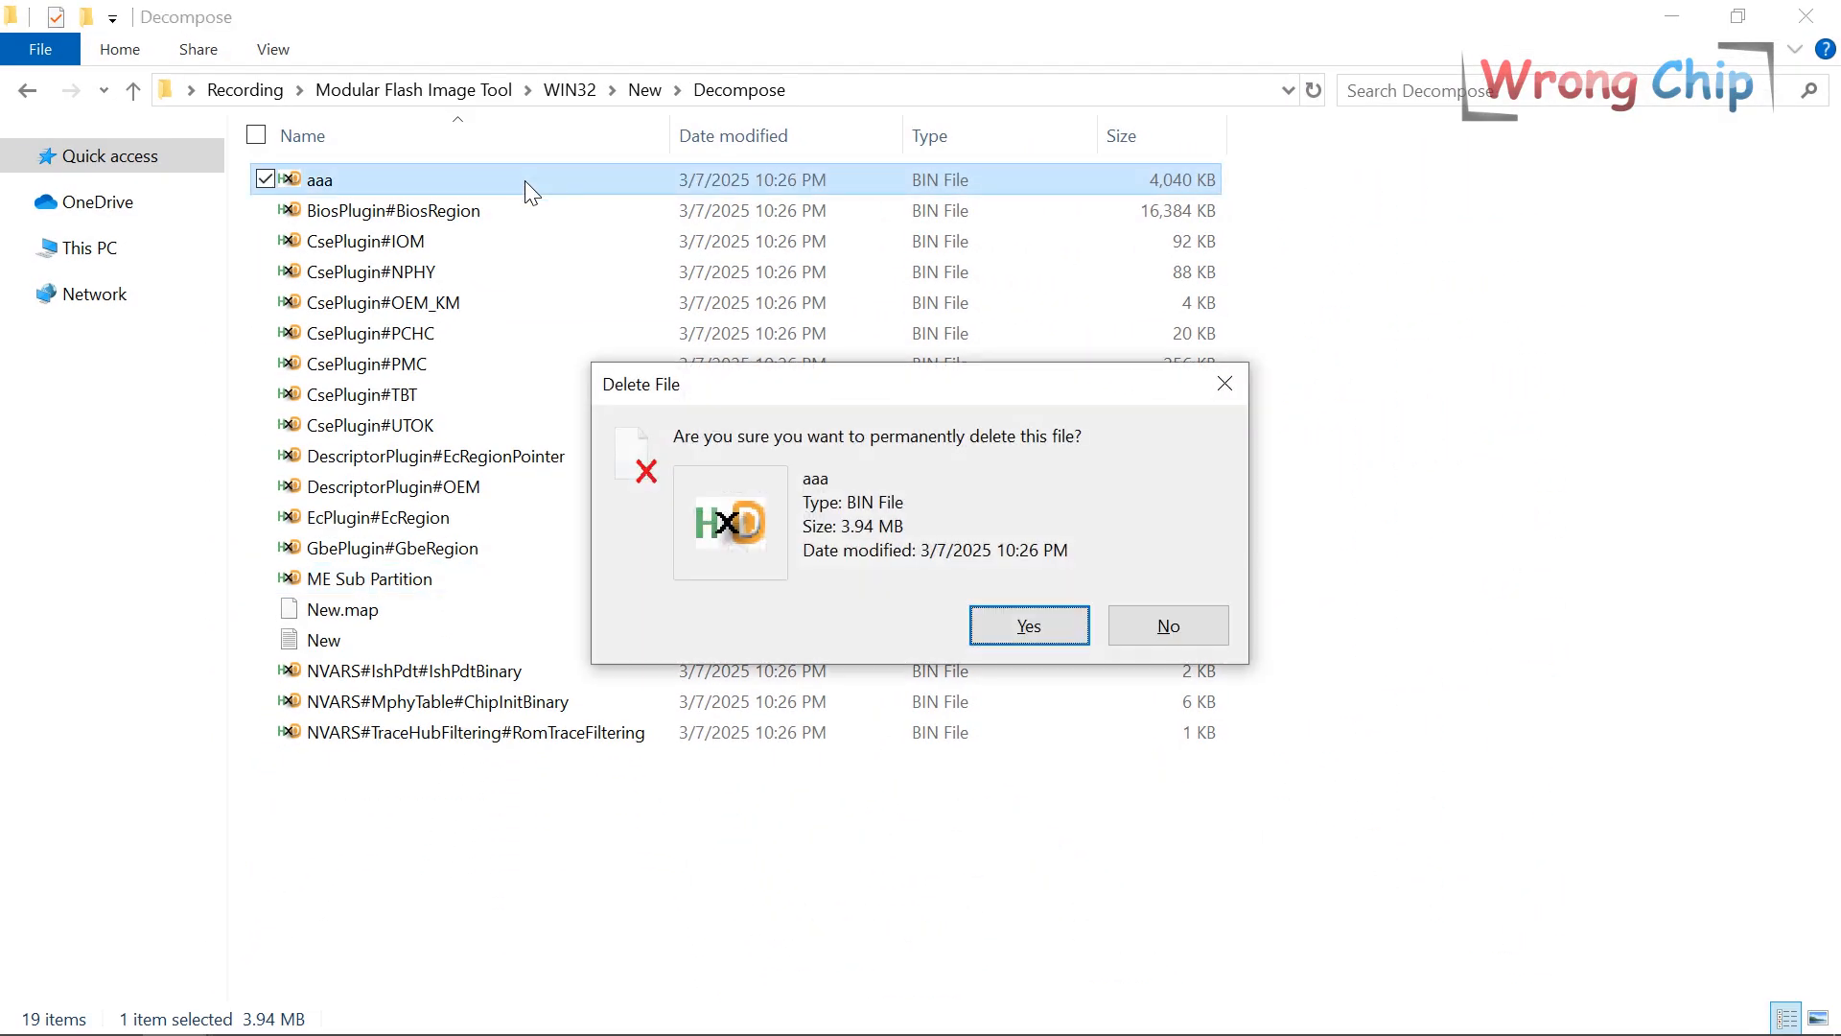
key(Return)
key(alt+Left)
key(alt+Left)
click(533, 575)
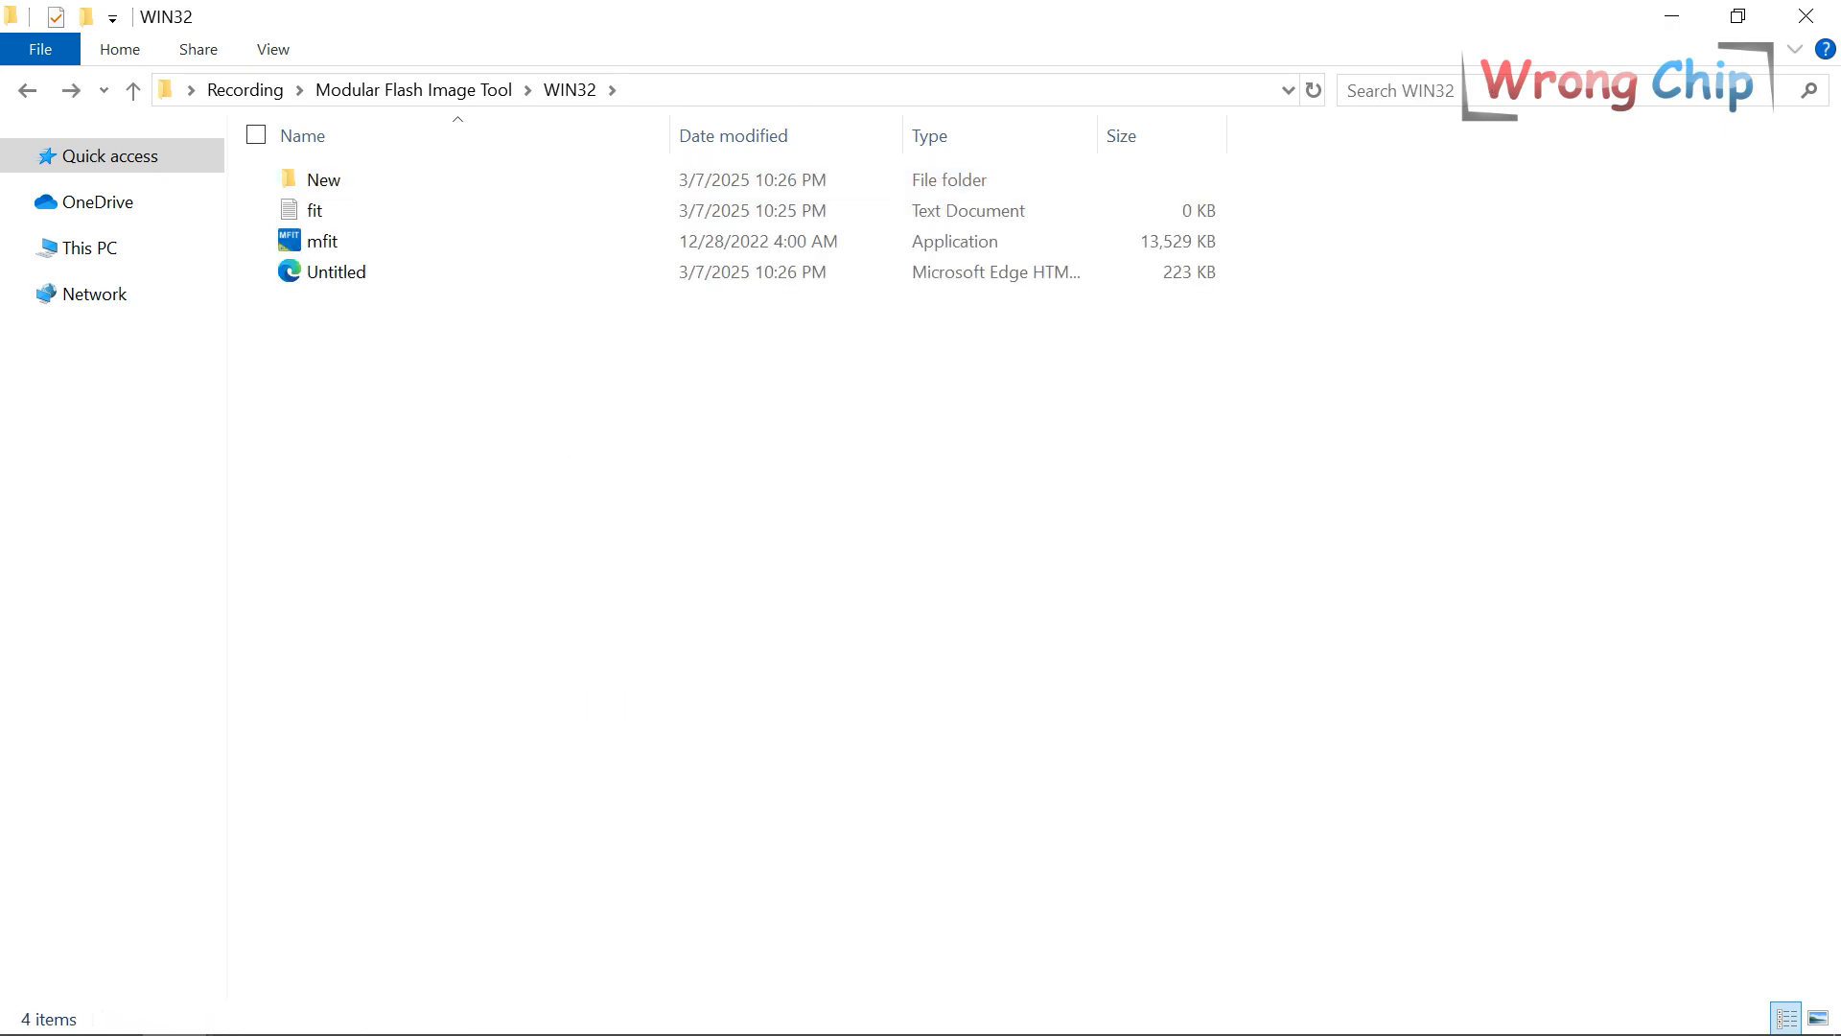
Reload the Untitled.xml configuration in the Flash Image Tool.
click(756, 1009)
click(892, 877)
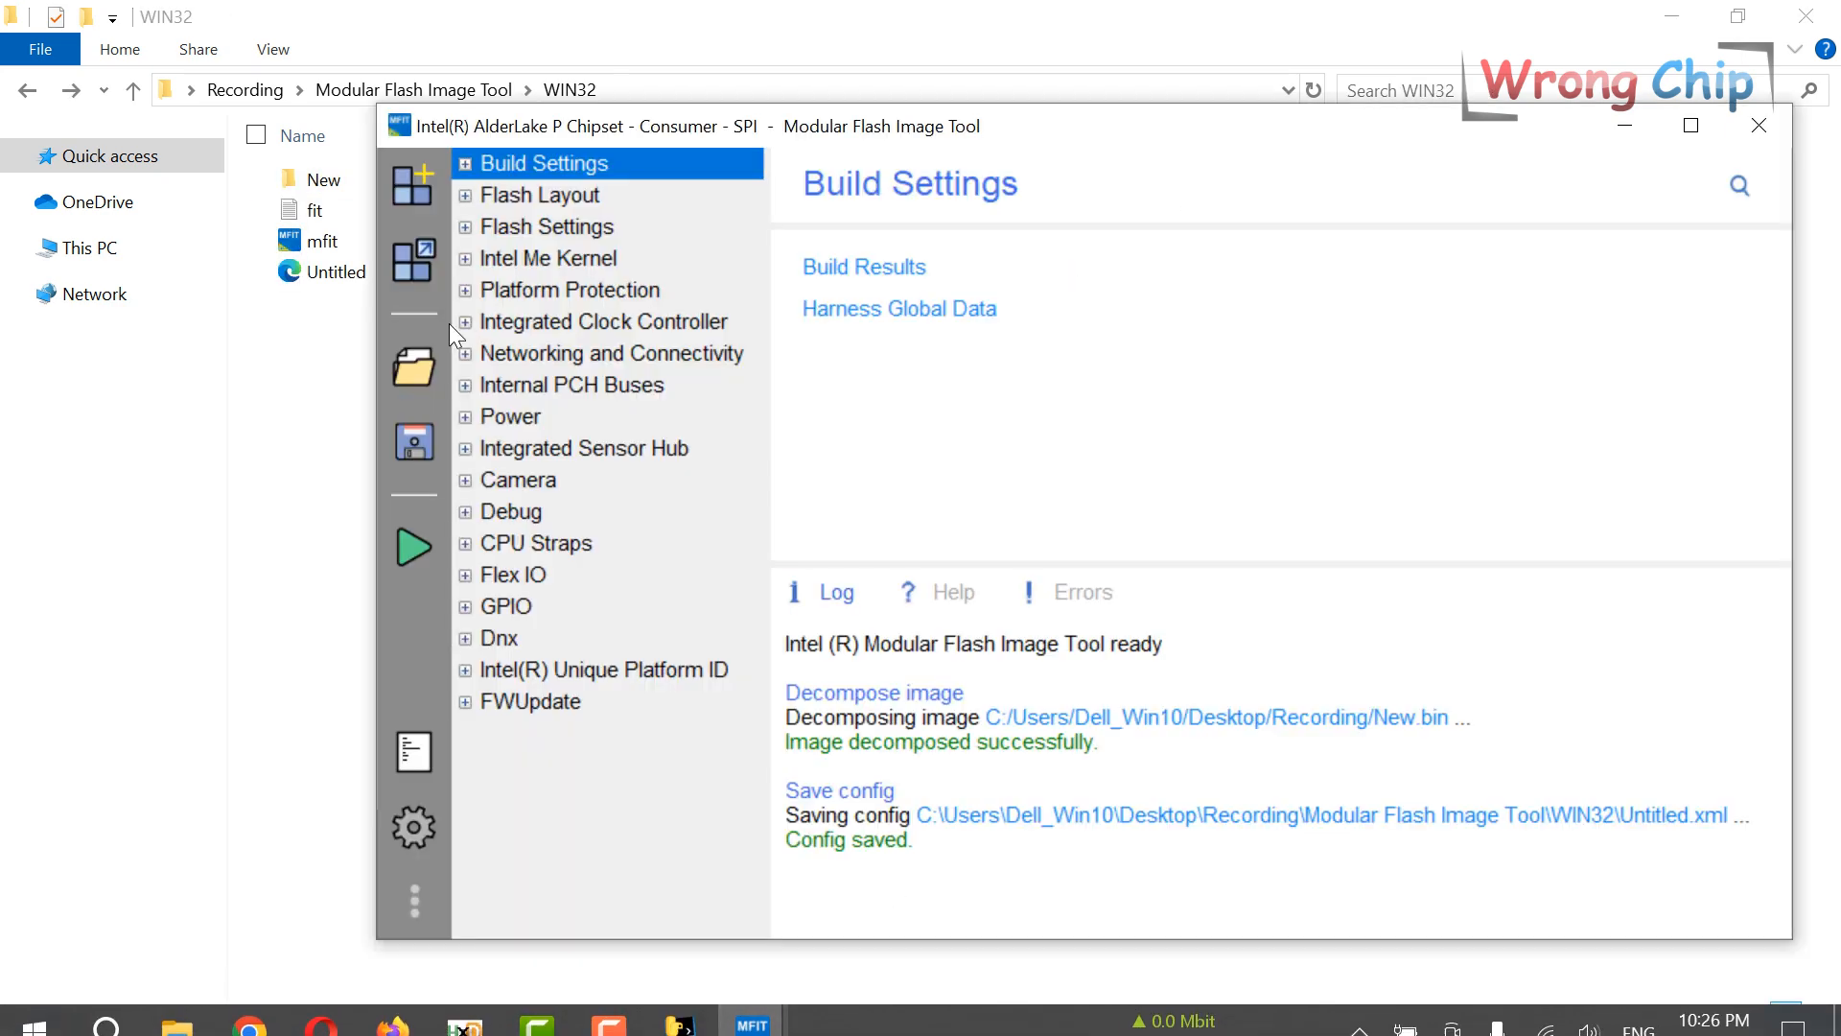
click(424, 376)
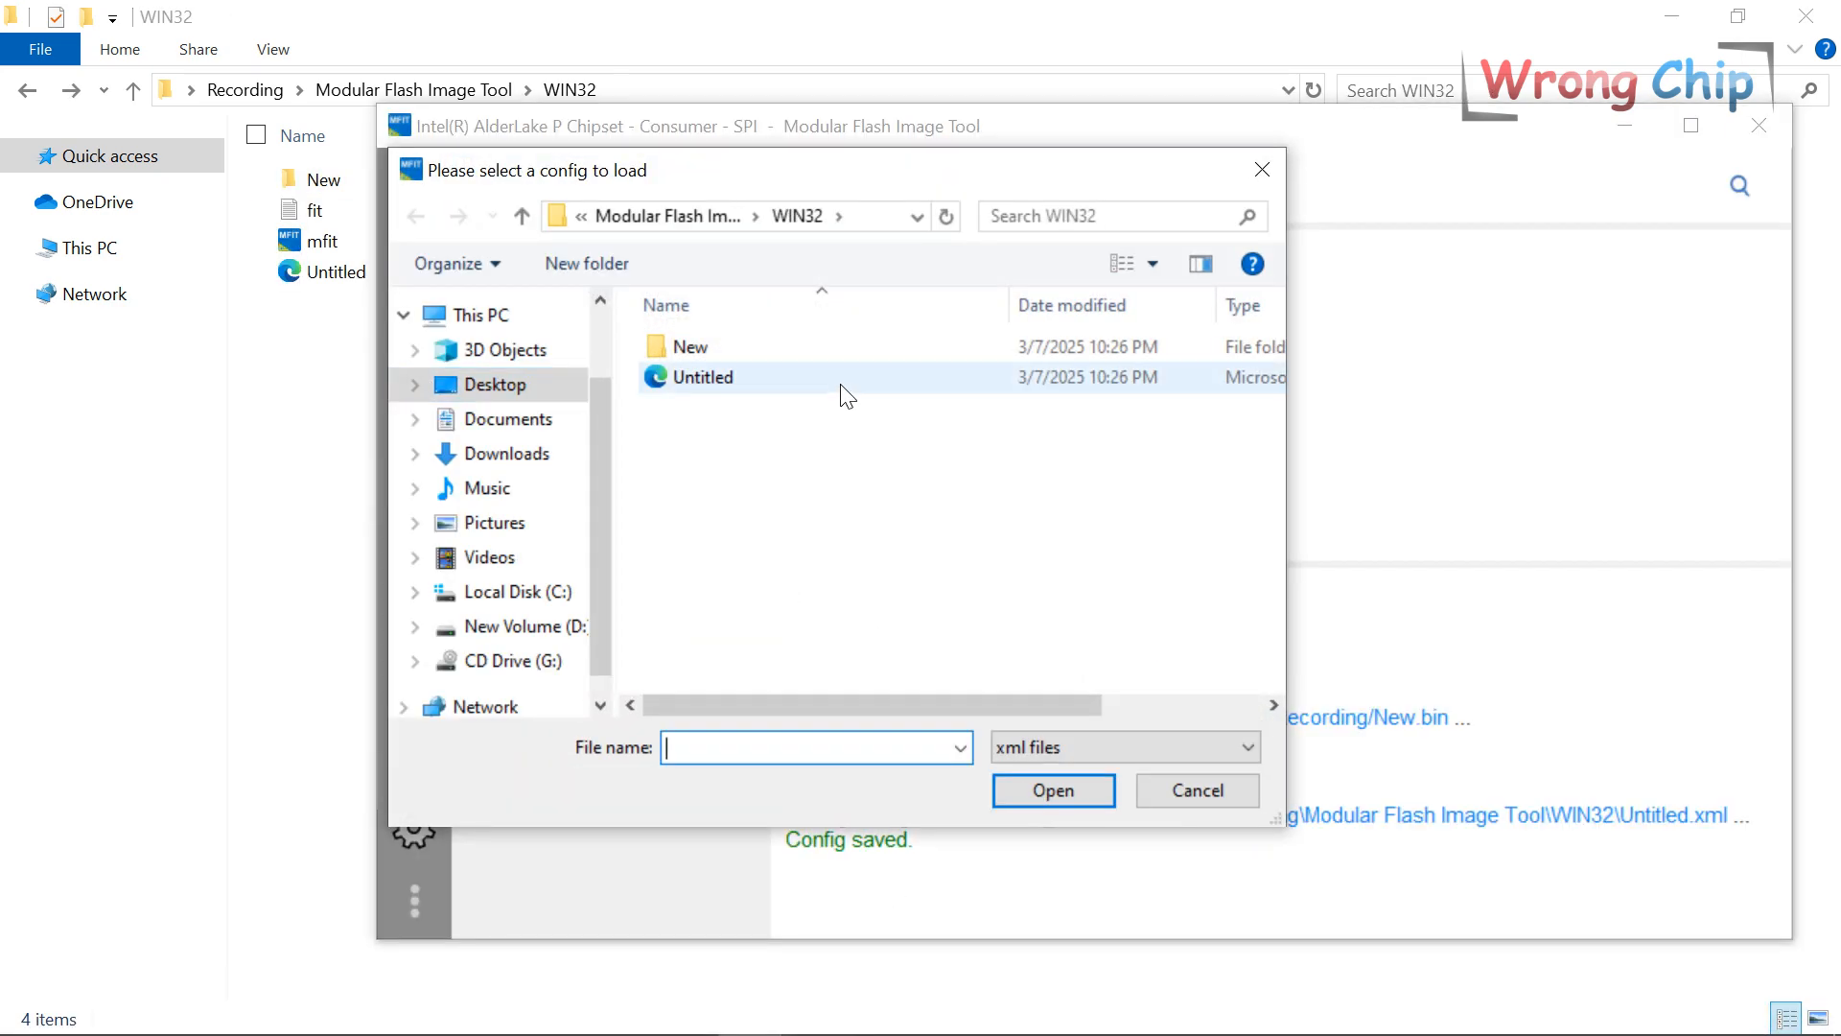
click(836, 393)
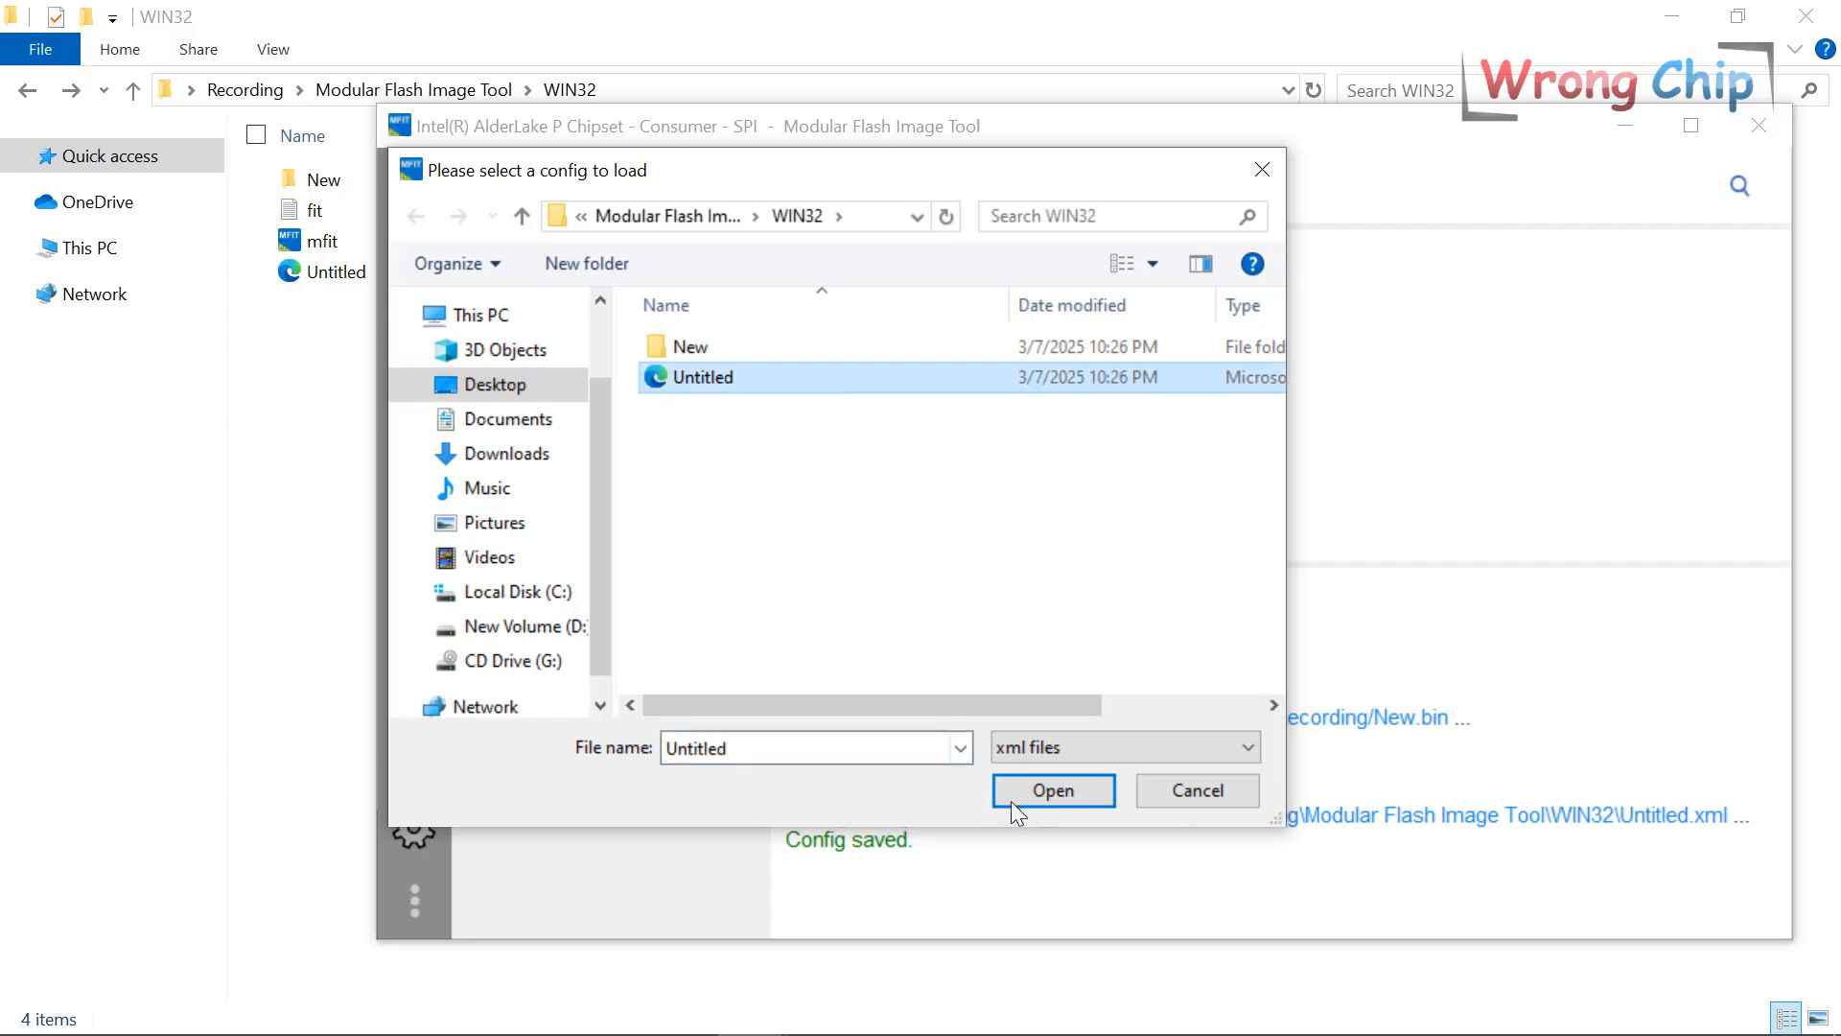
click(1038, 788)
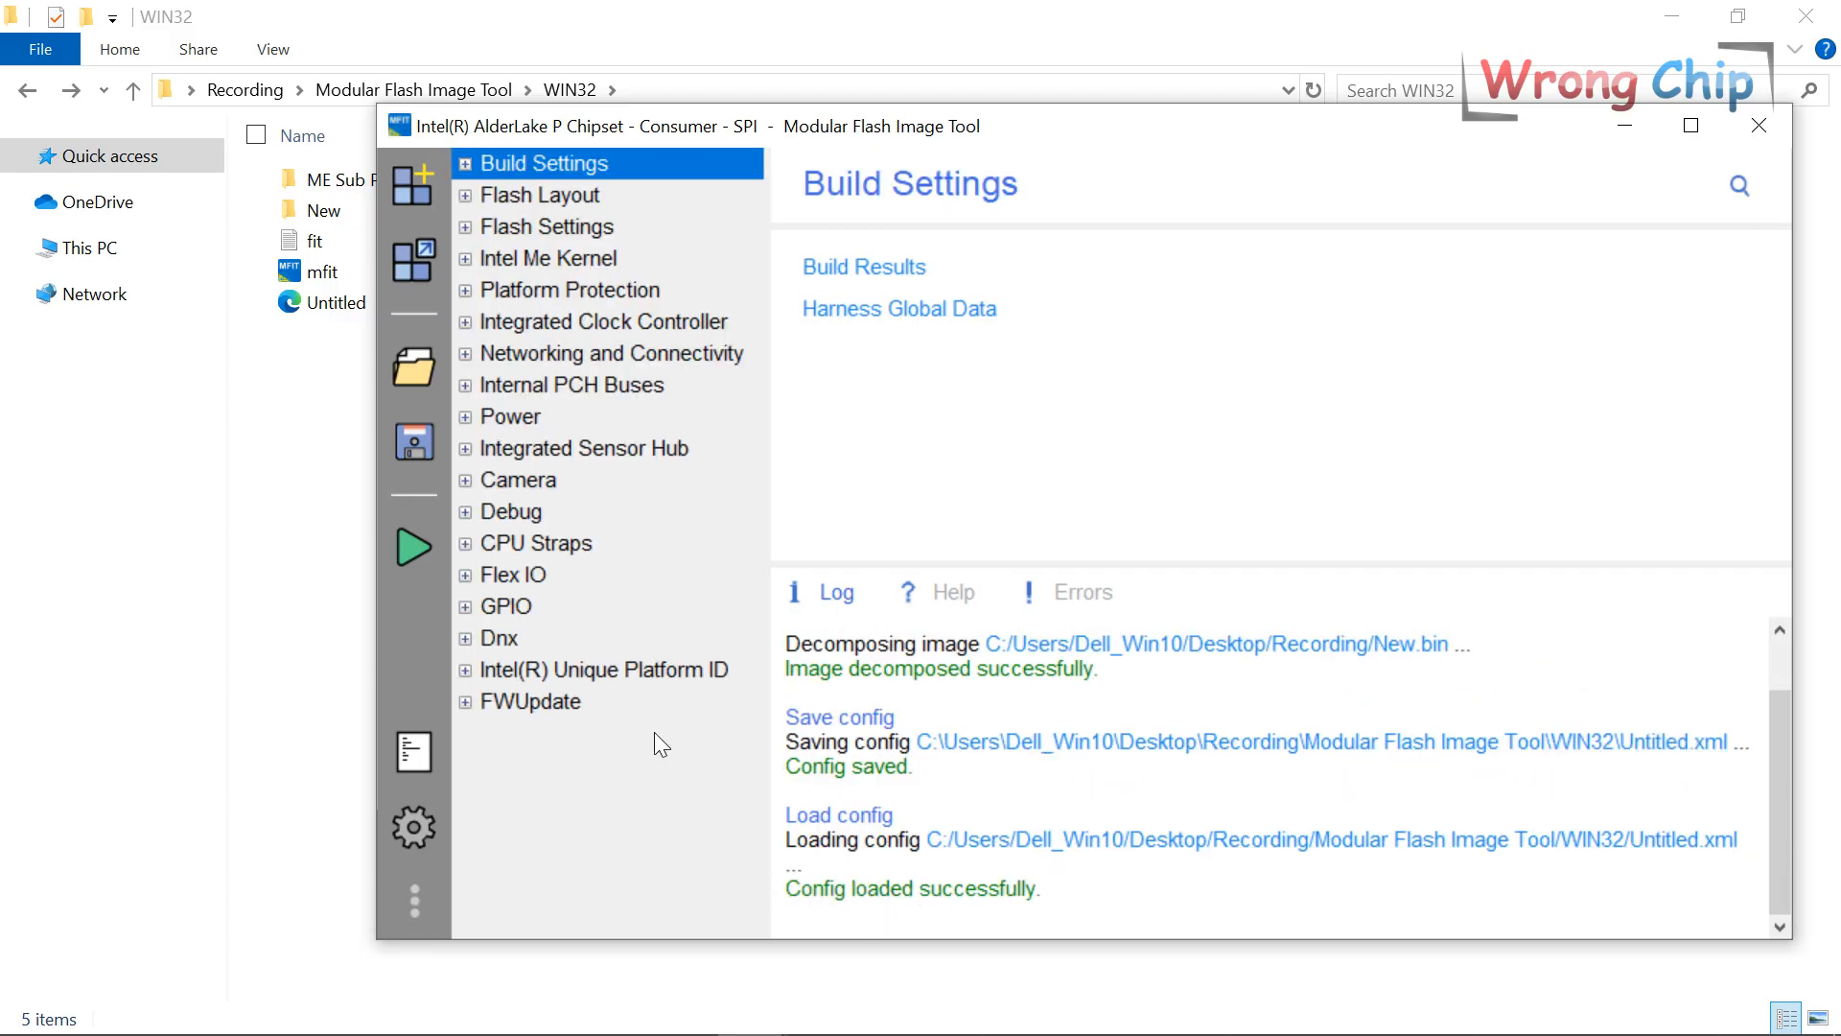
Build the flash image, confirm Build successful, and select the new image.bin in WIN32.
click(416, 539)
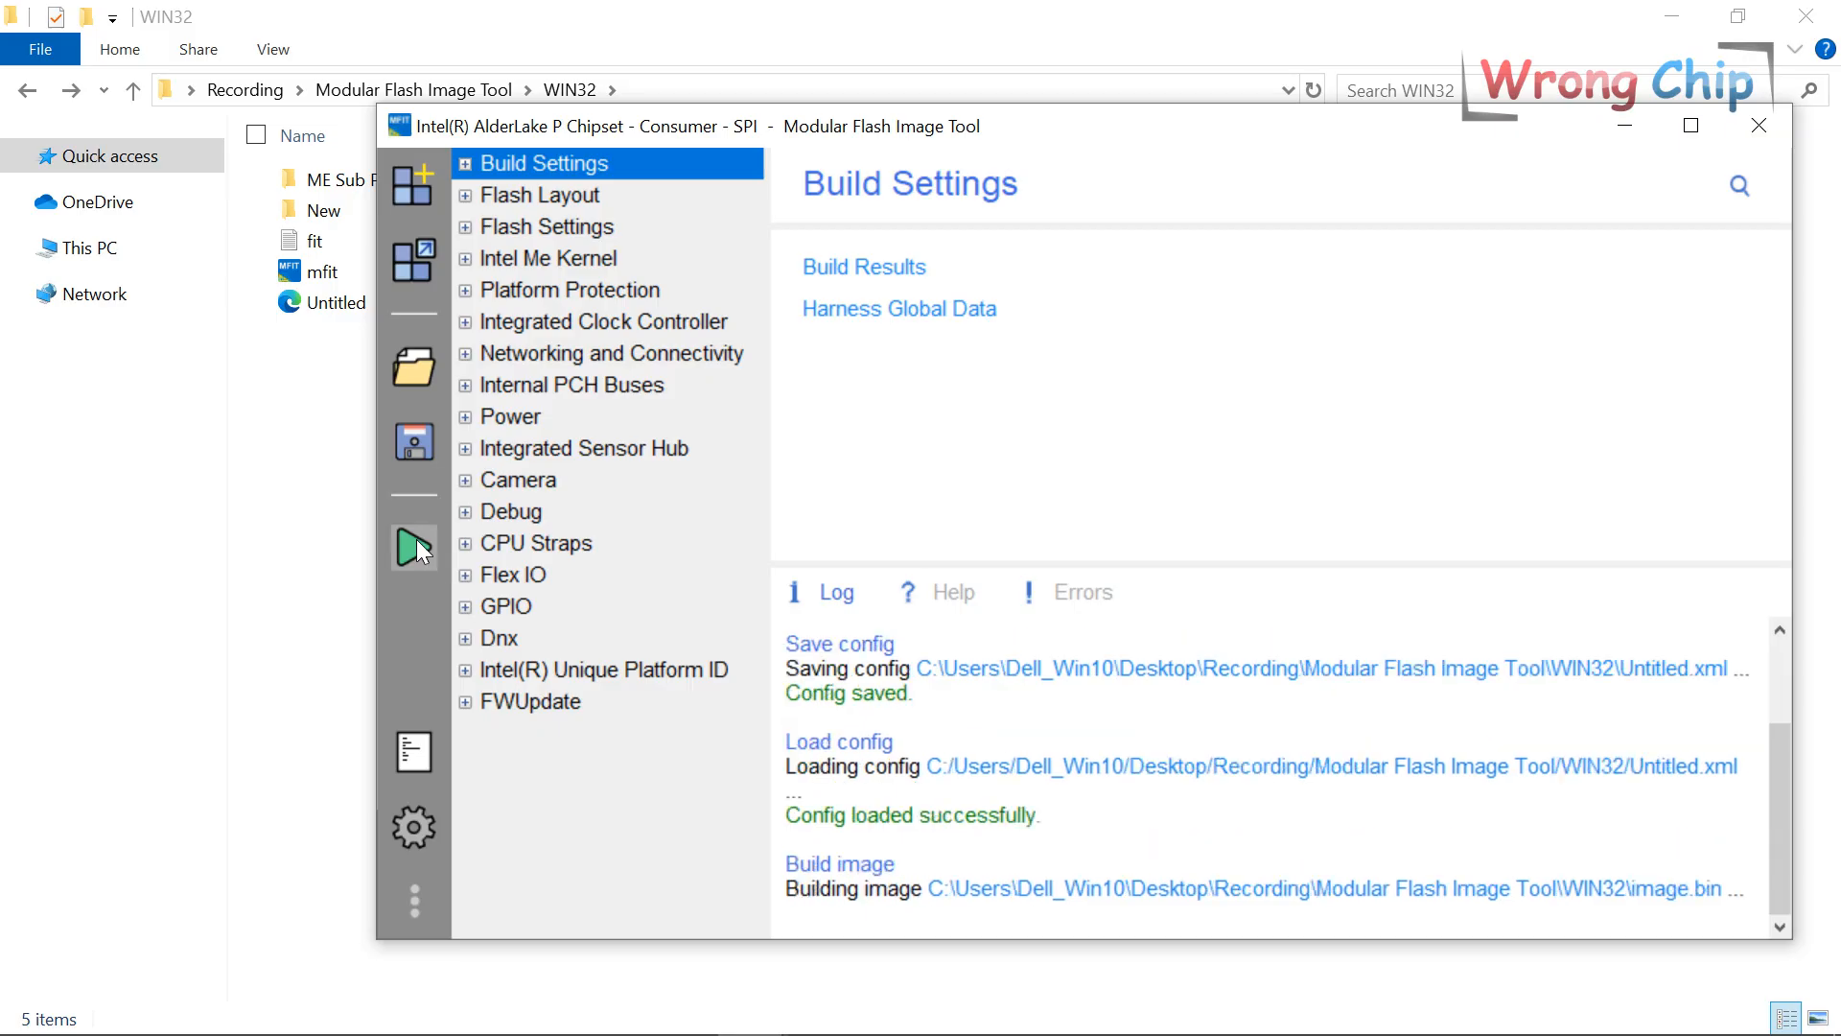
drag(1018, 912, 796, 903)
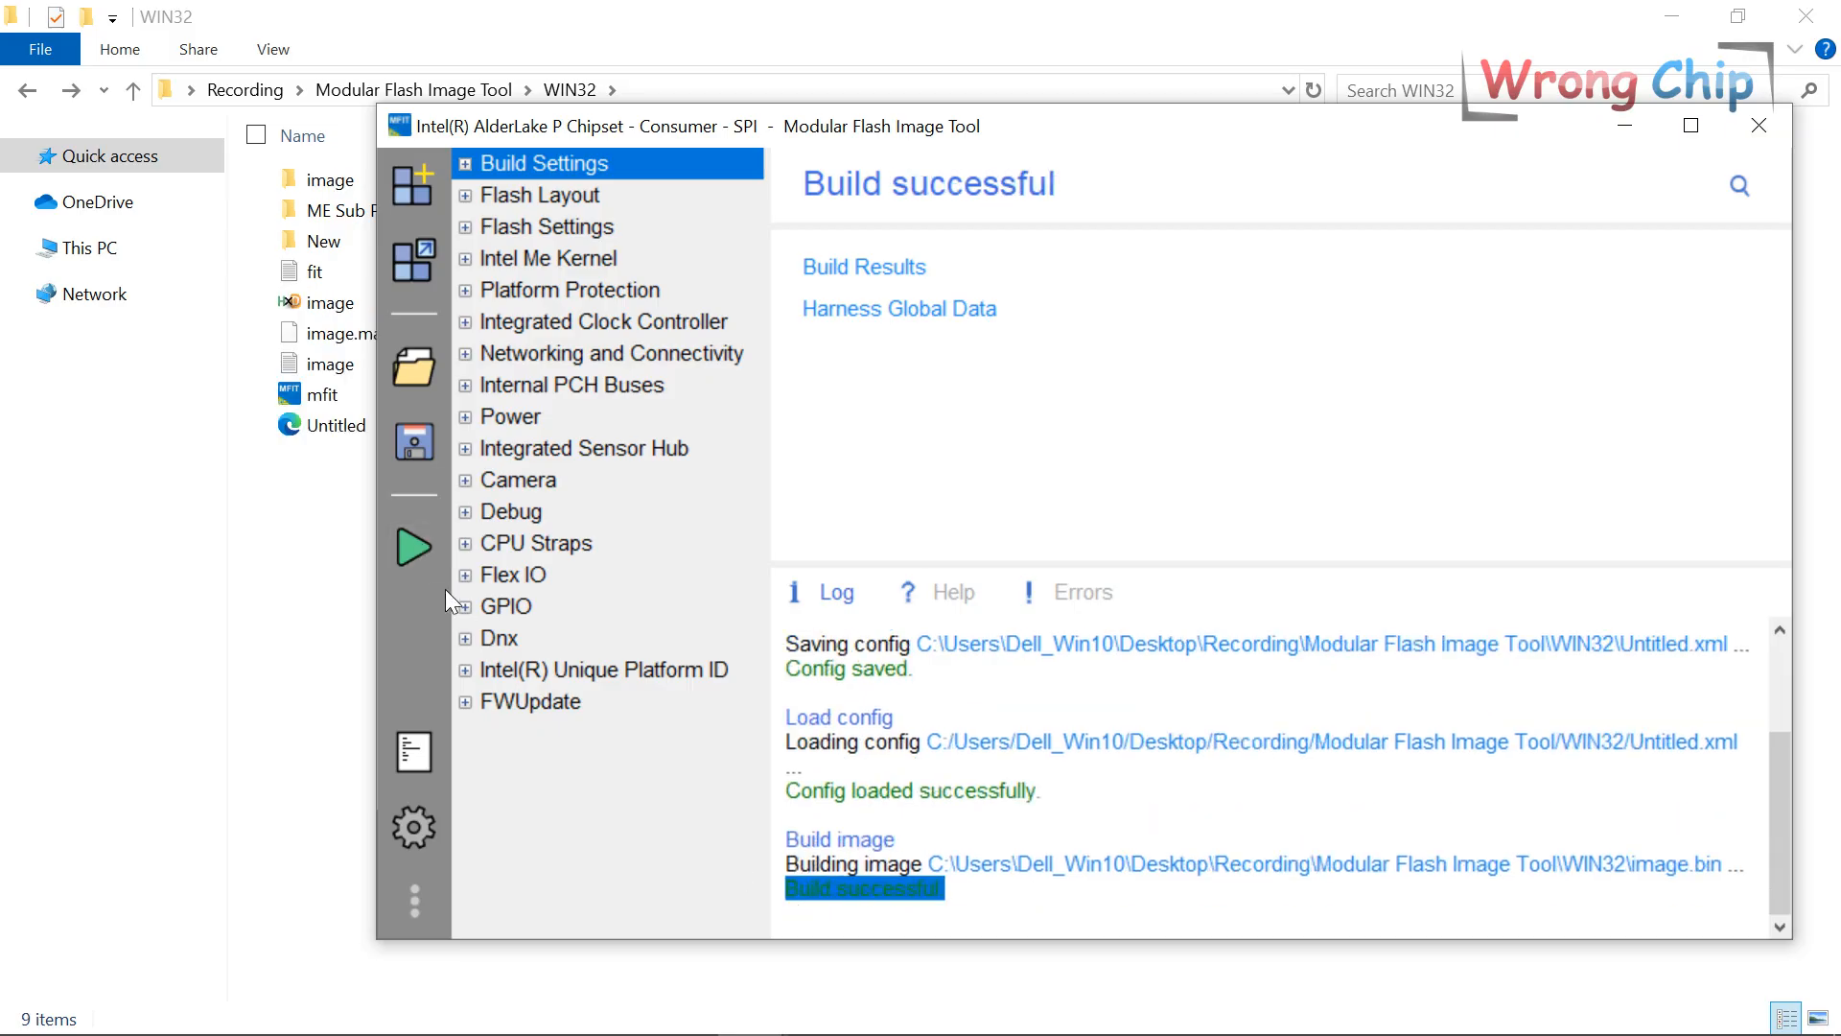
click(315, 543)
click(420, 310)
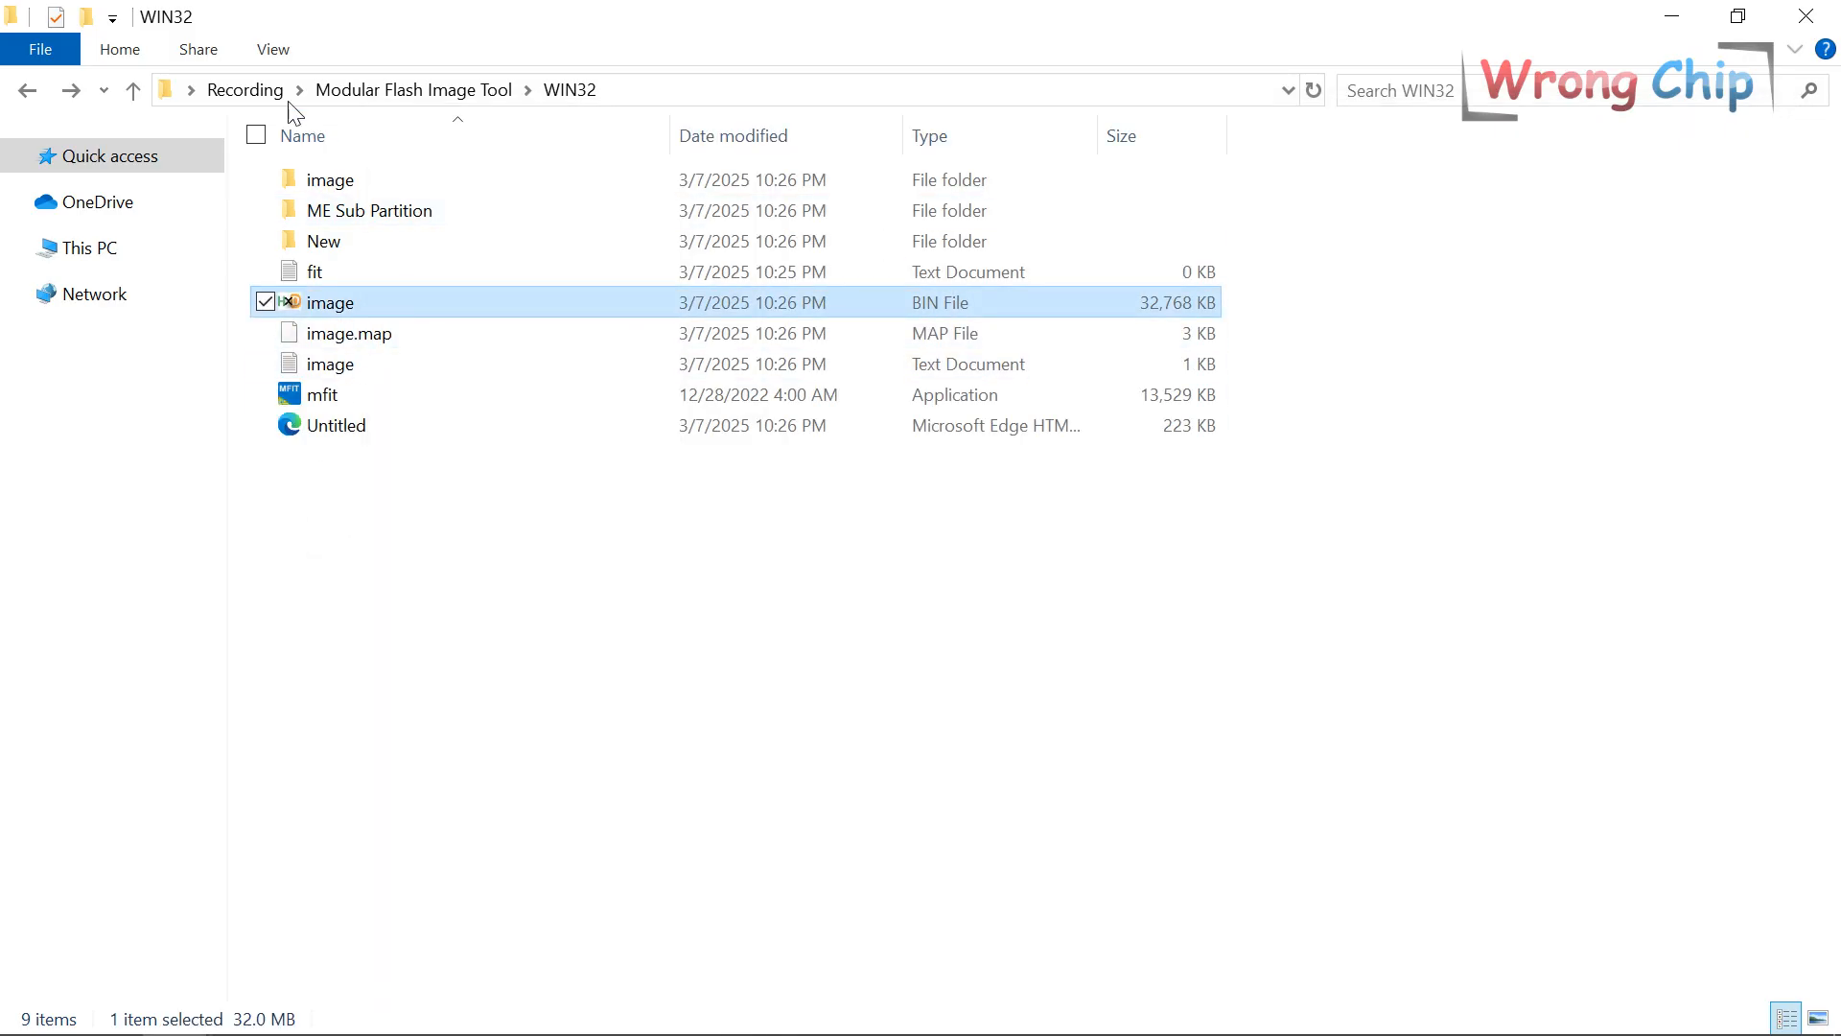
Paste image.bin into Recording and analyse it in ME Analyzer, noting the Configured file system state.
click(245, 90)
key(ctrl+v)
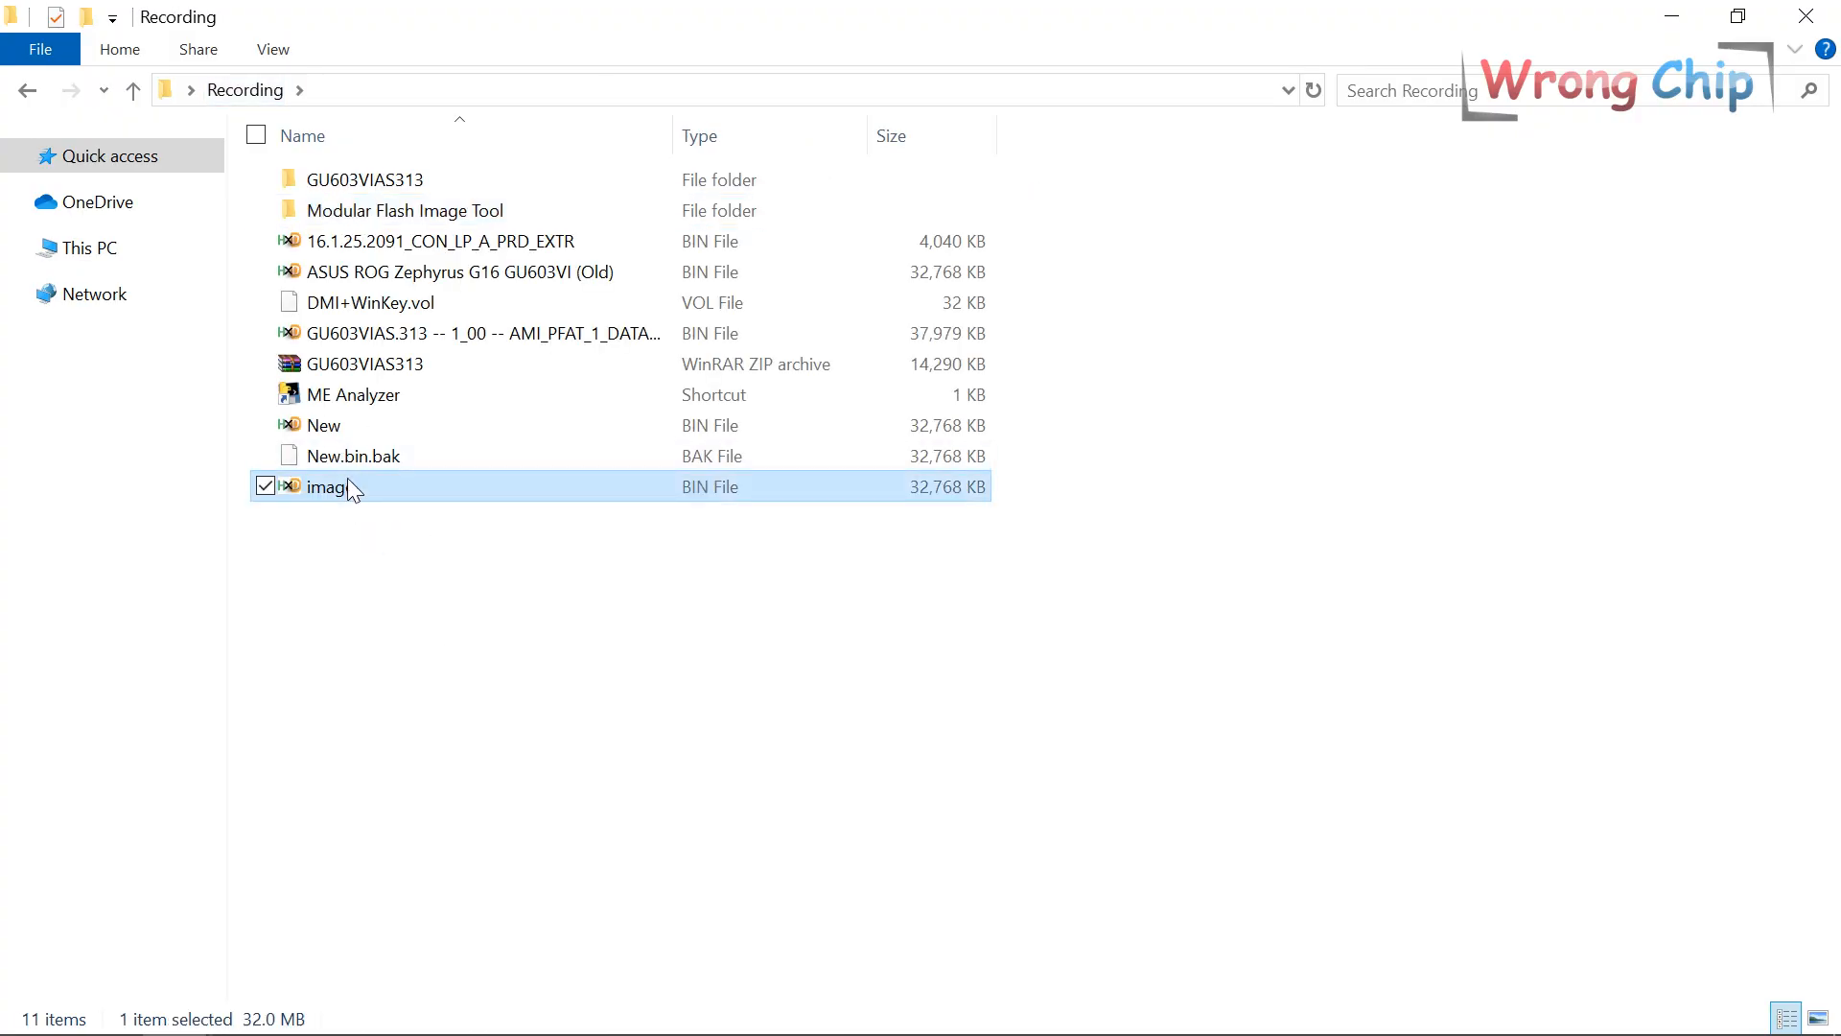
drag(349, 485, 359, 399)
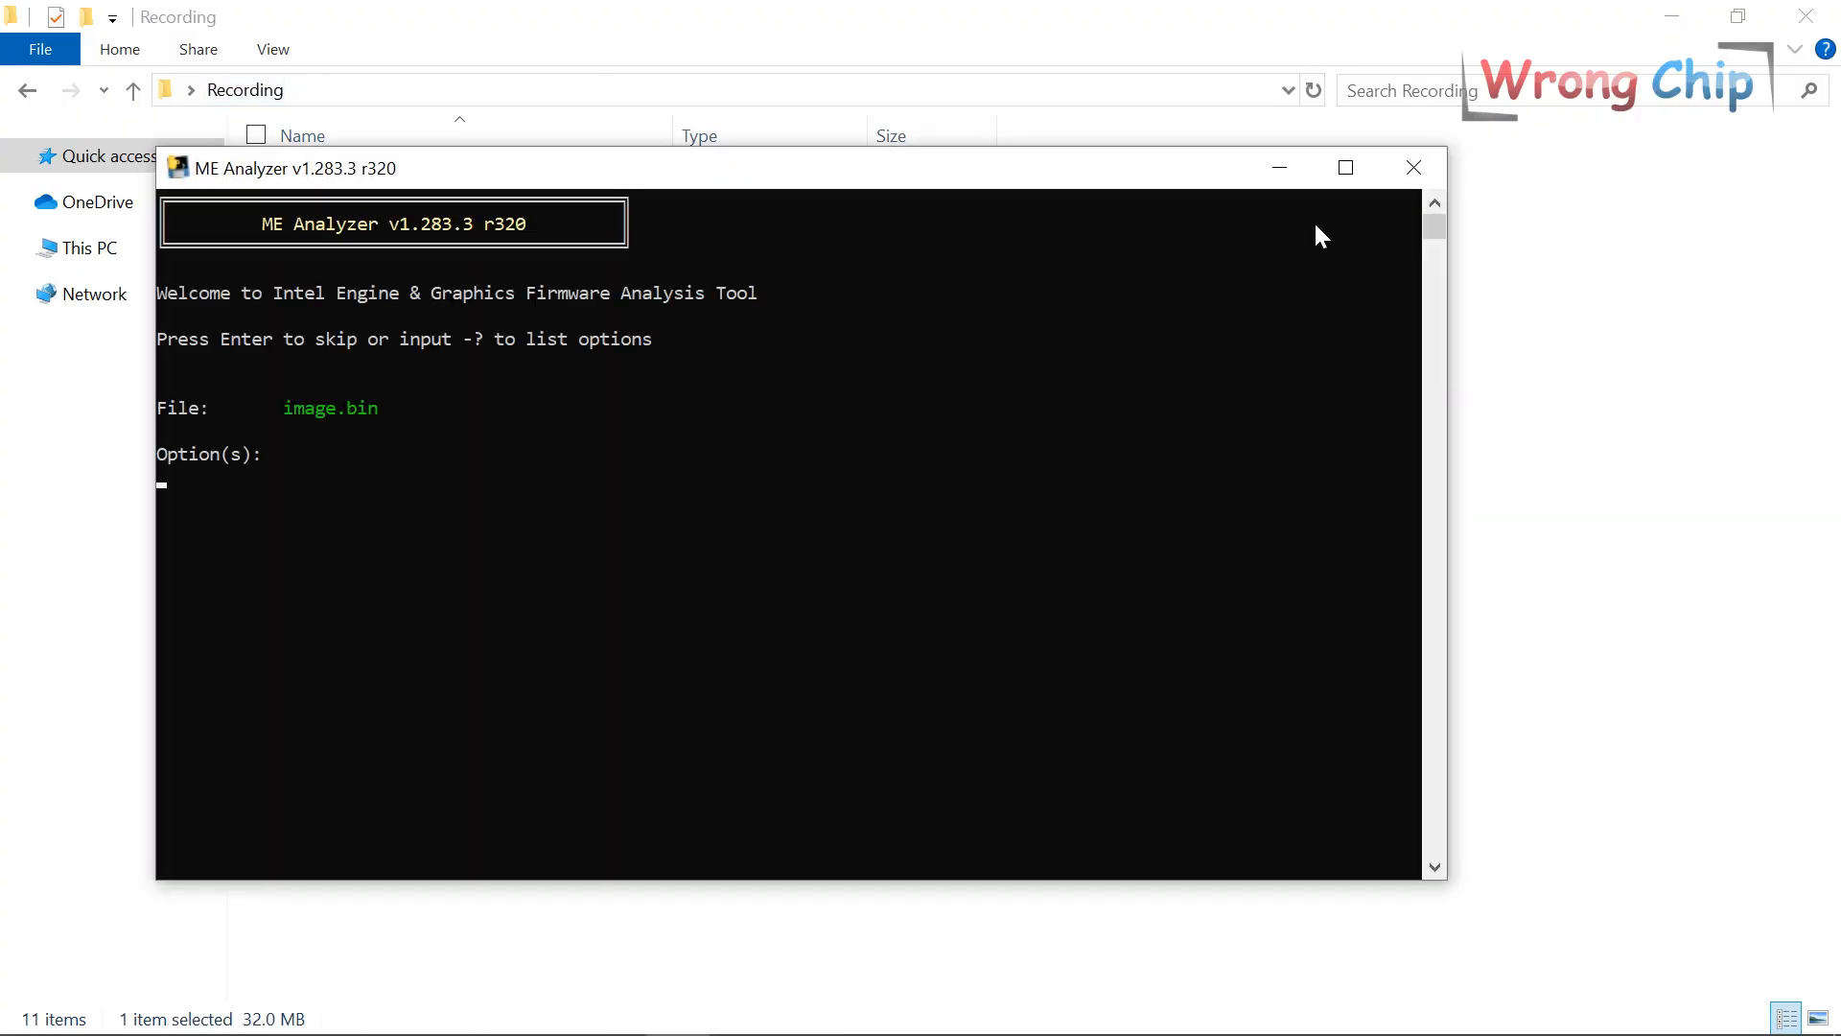
key(Return)
drag(1183, 177, 1412, 29)
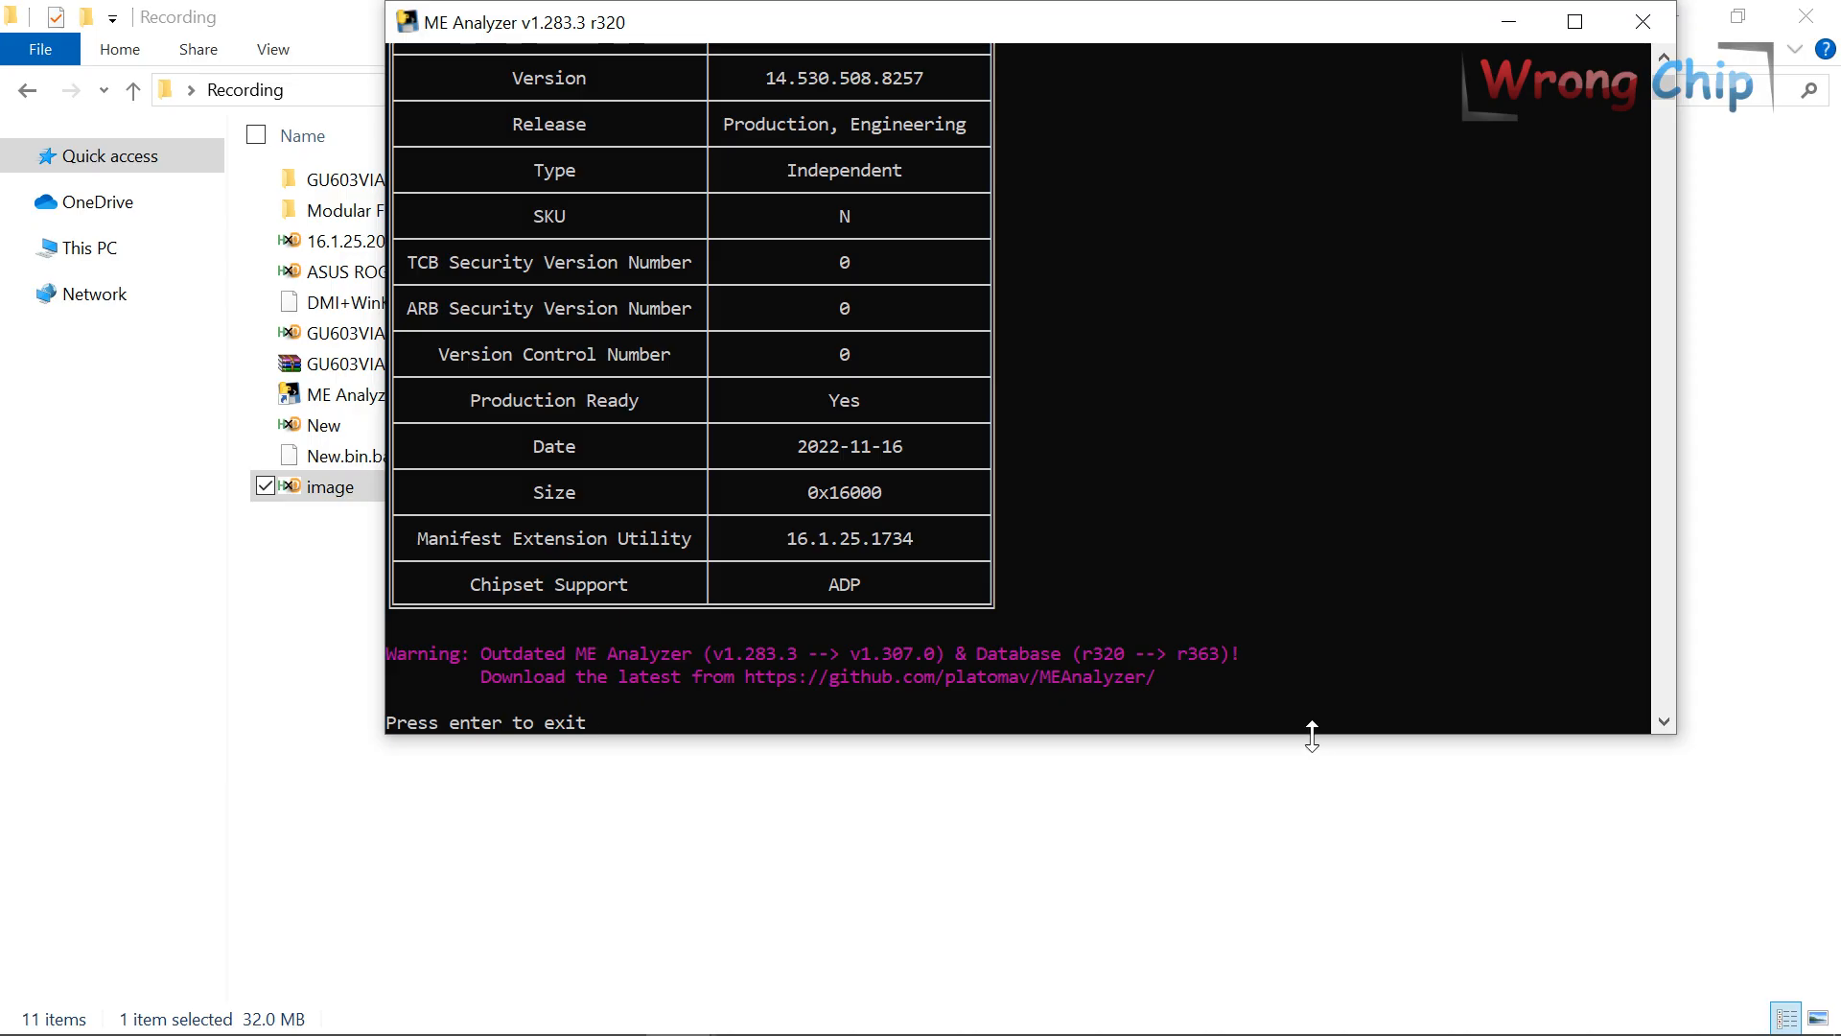
drag(1312, 735, 1348, 1016)
scroll(1361, 407, up, 20)
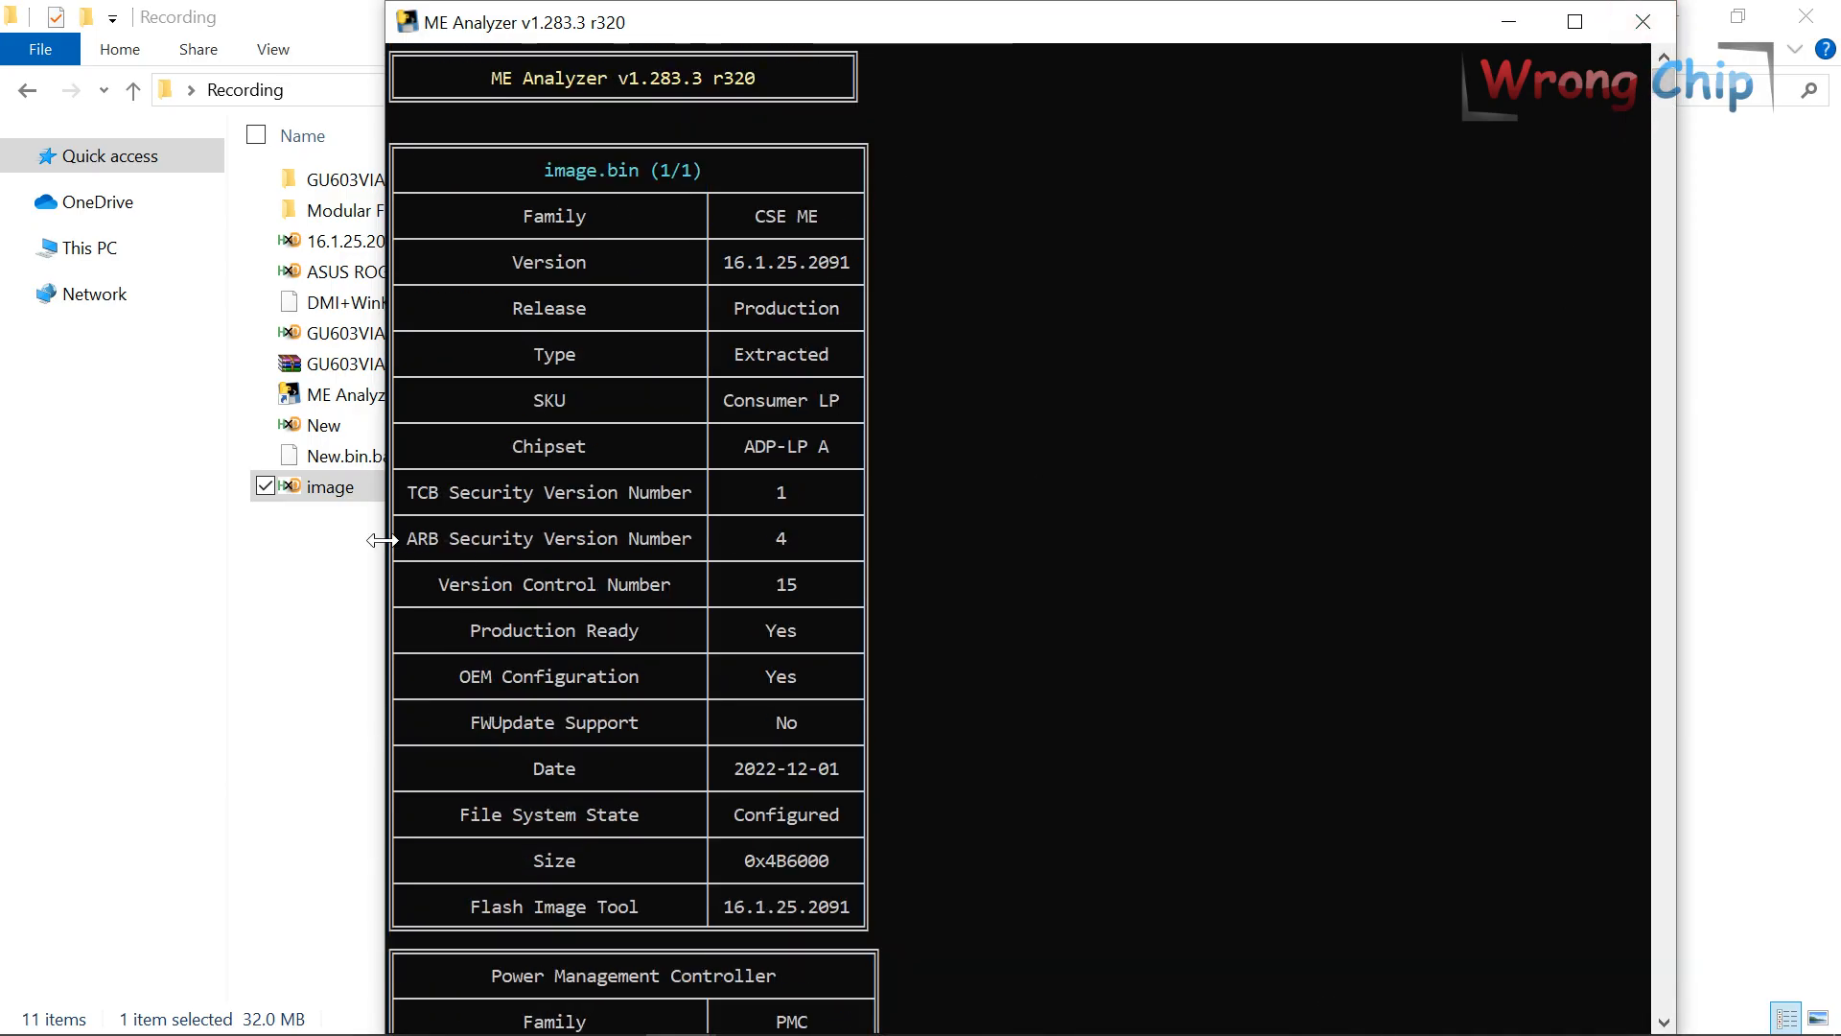
drag(382, 539, 959, 545)
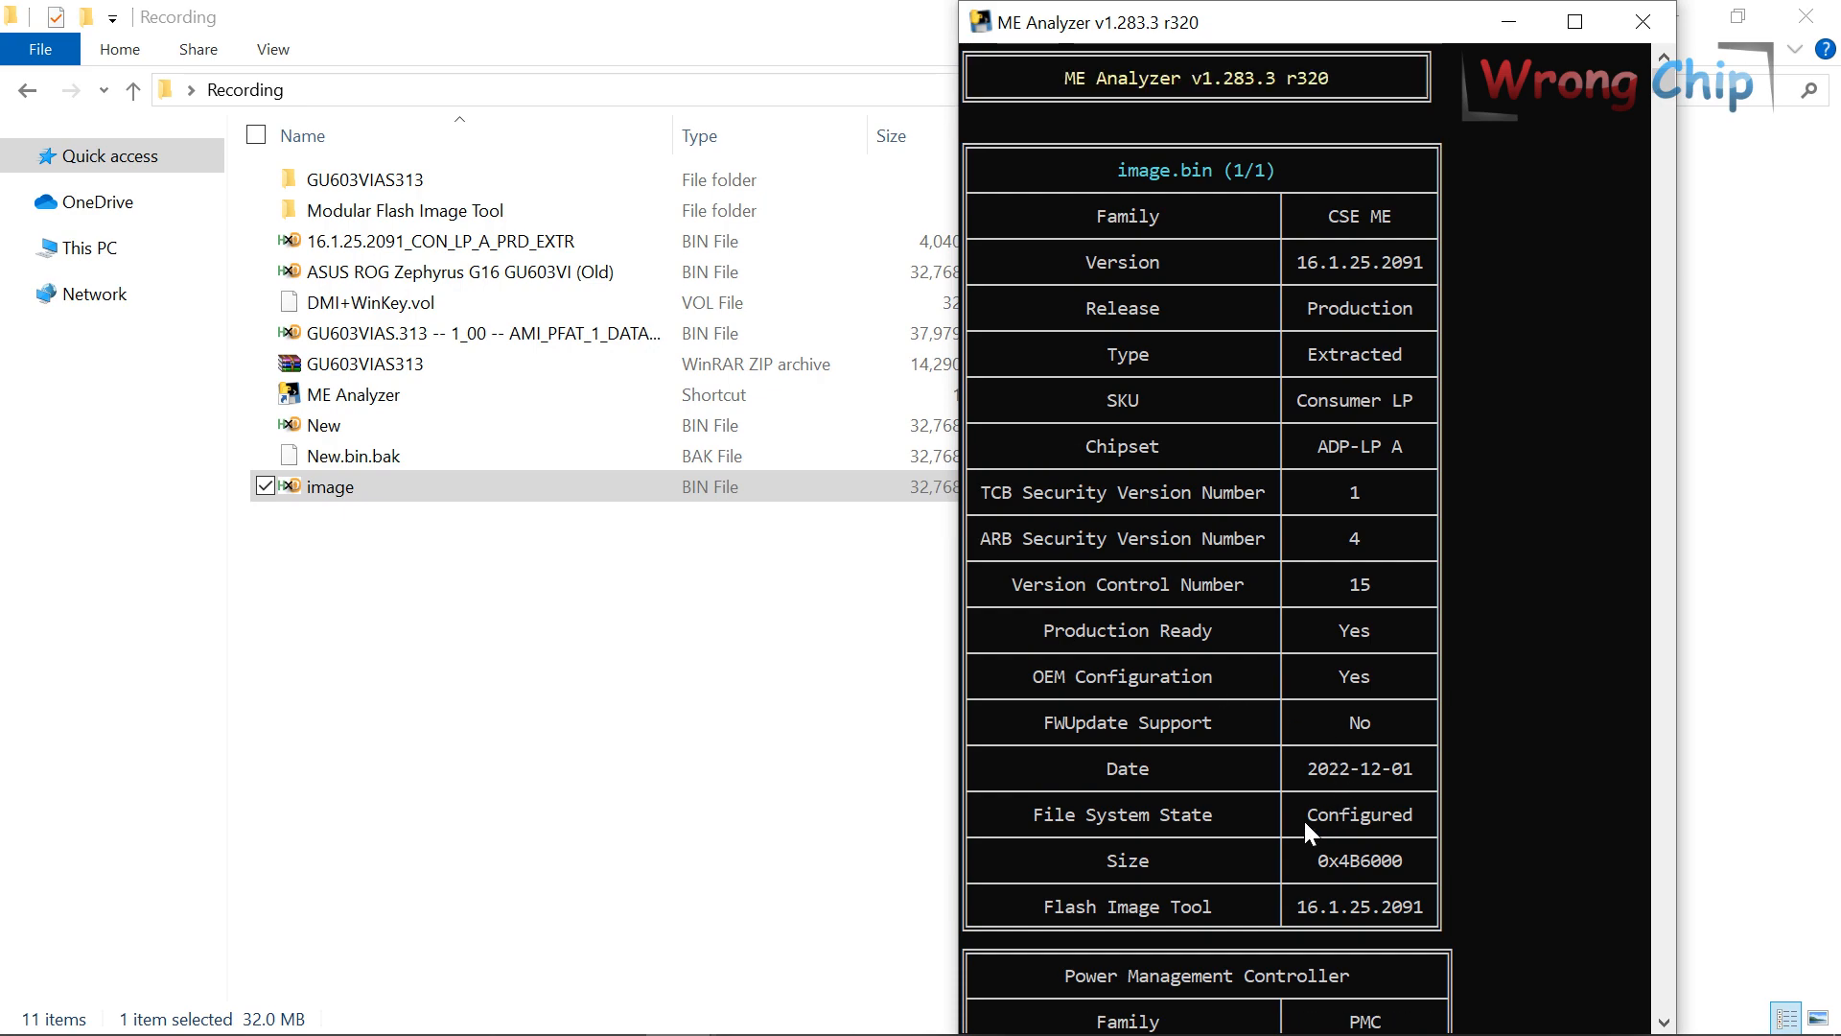
drag(1306, 823, 1412, 823)
Compare against New.bin's Initialized state, close the analyzer windows, and open the (Old) file's name.
mouse_move(708, 1014)
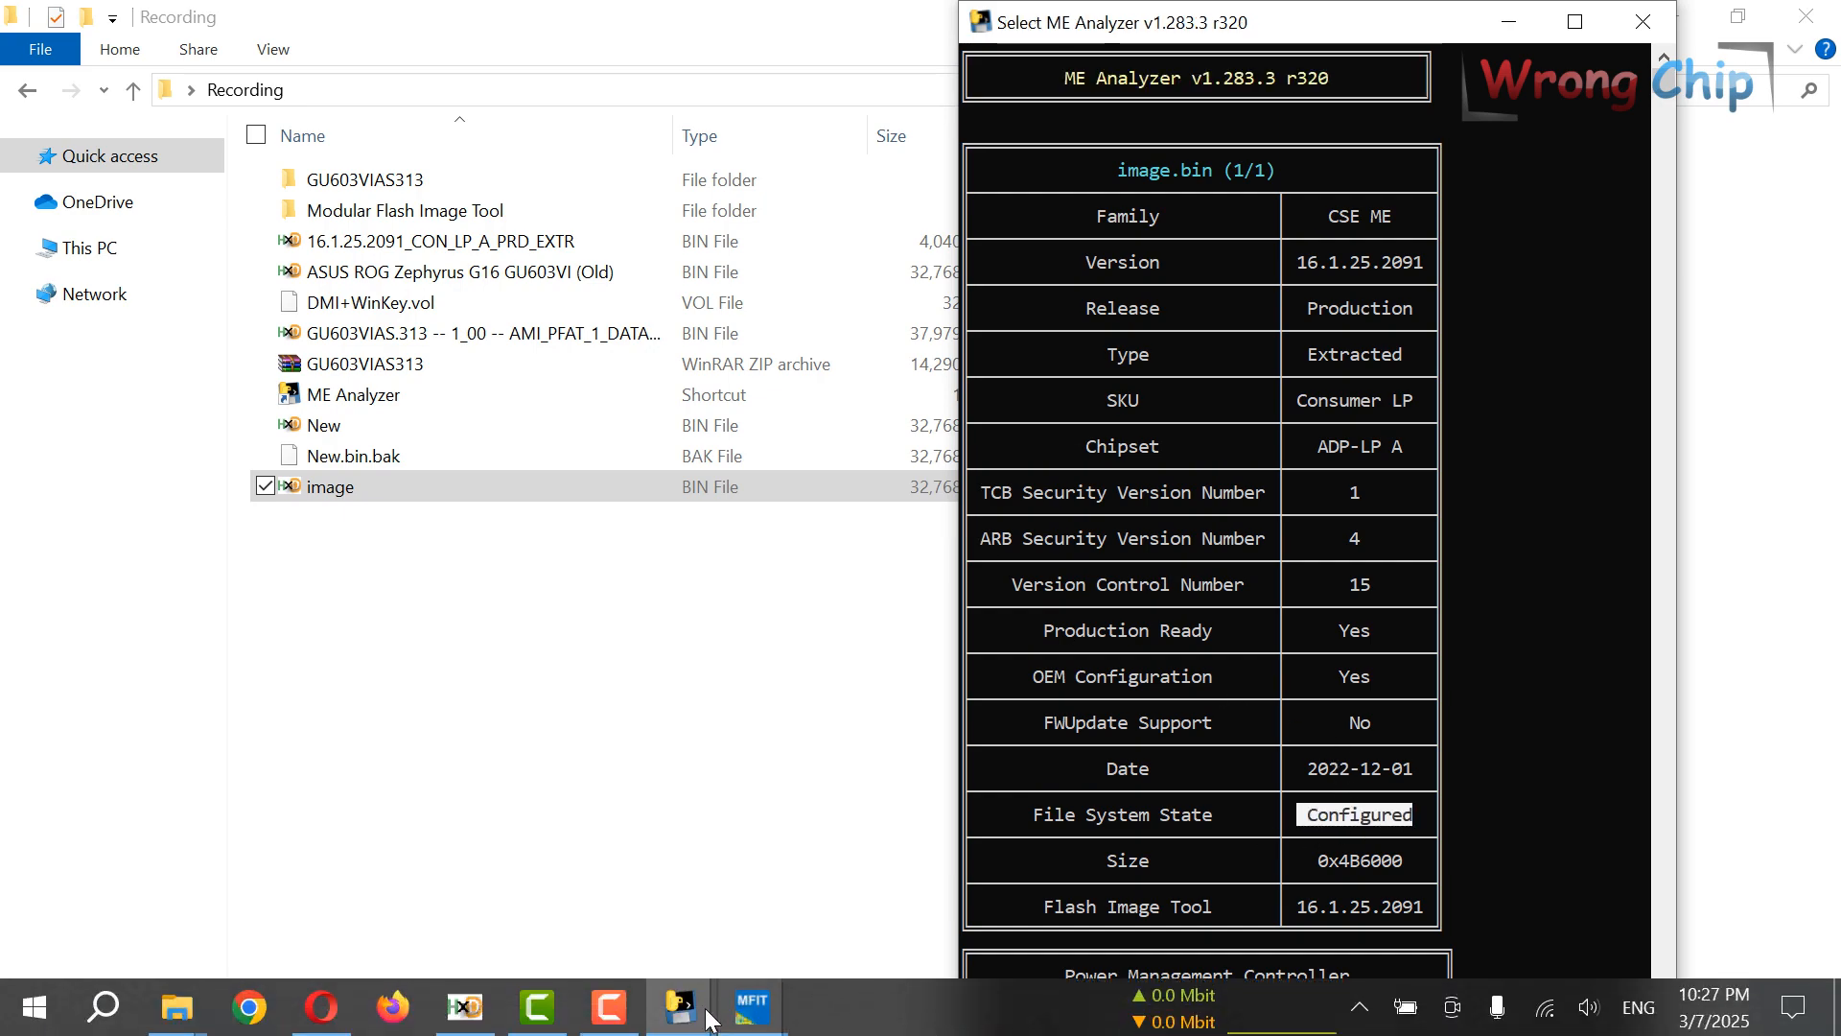
click(623, 906)
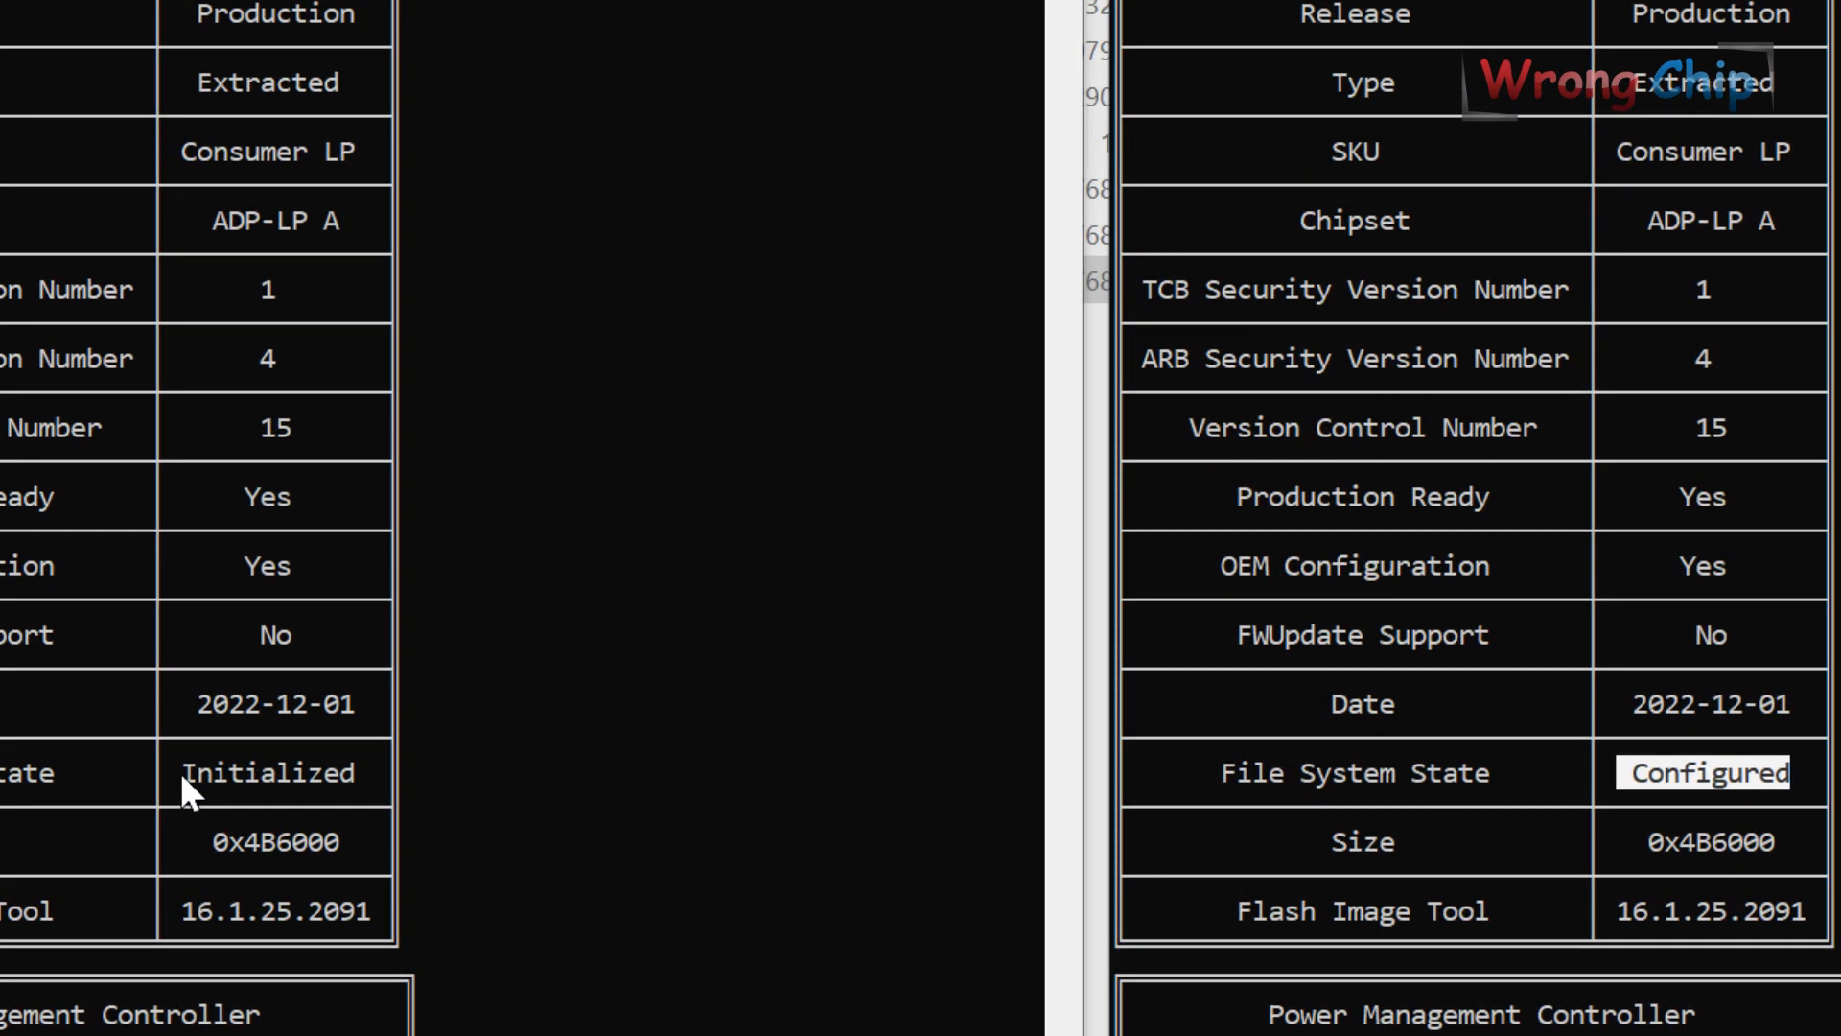
drag(353, 773, 371, 773)
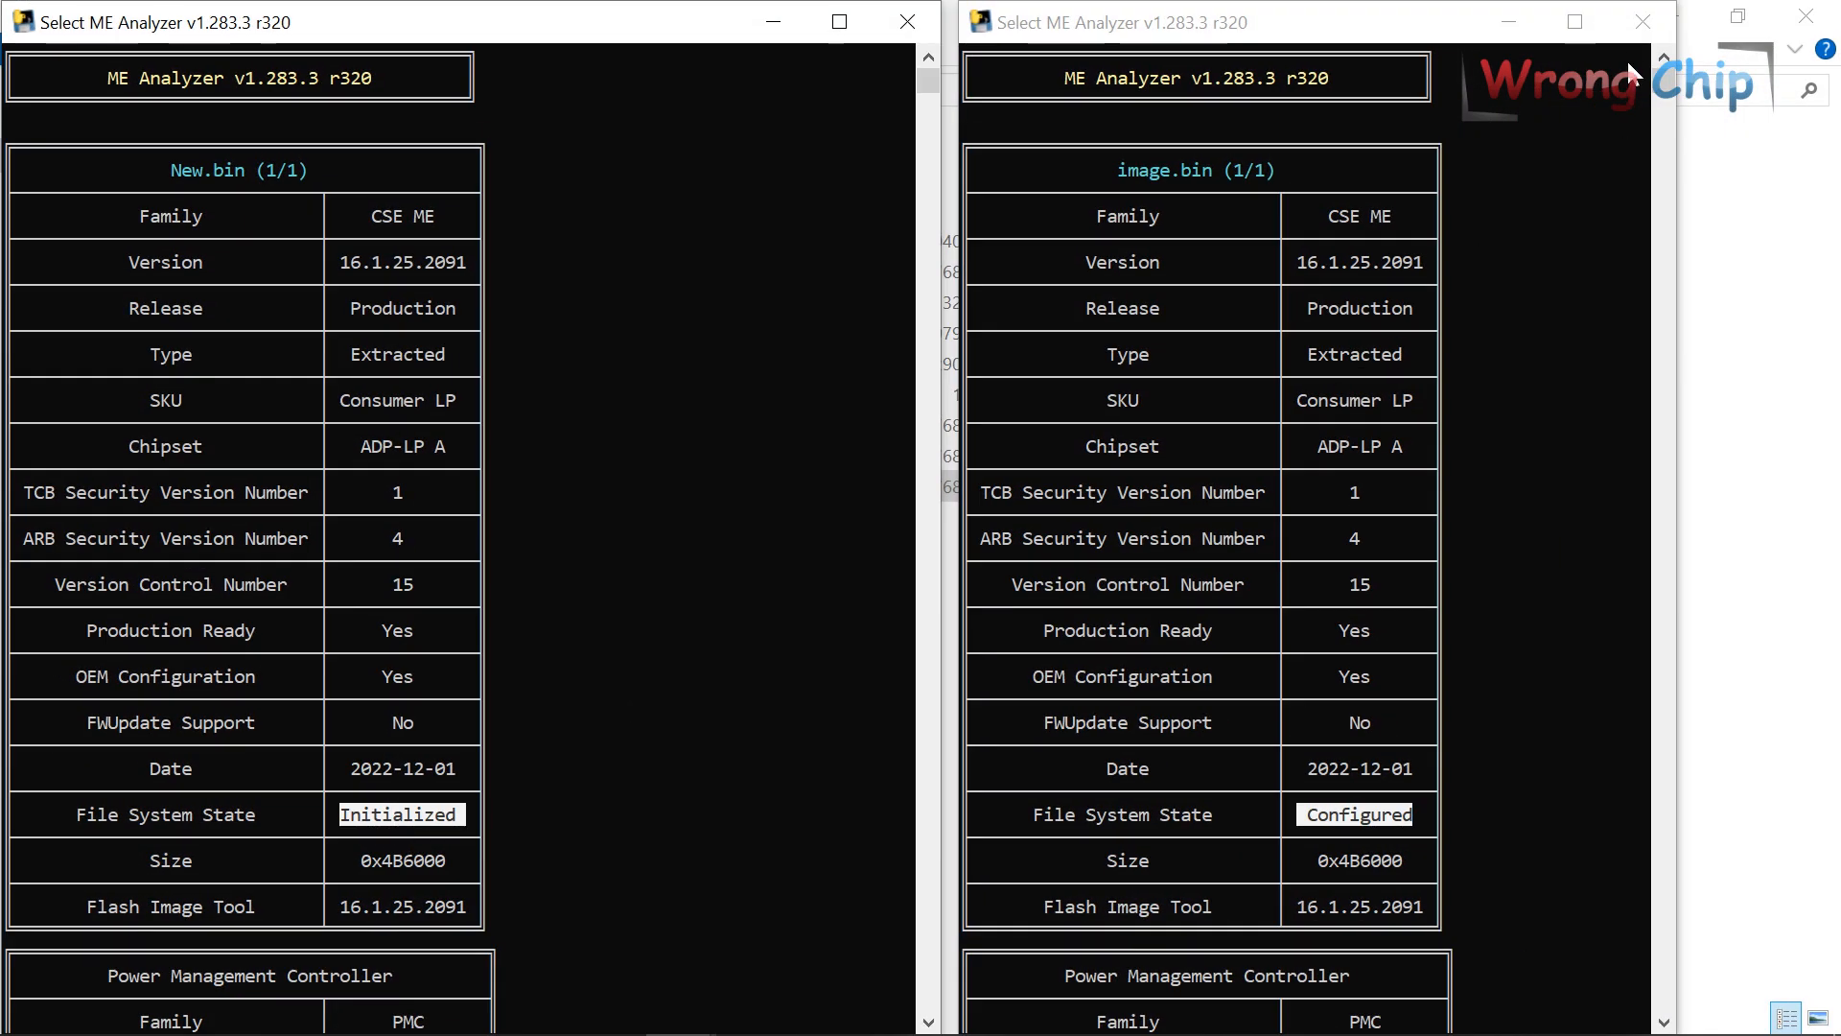
click(1527, 36)
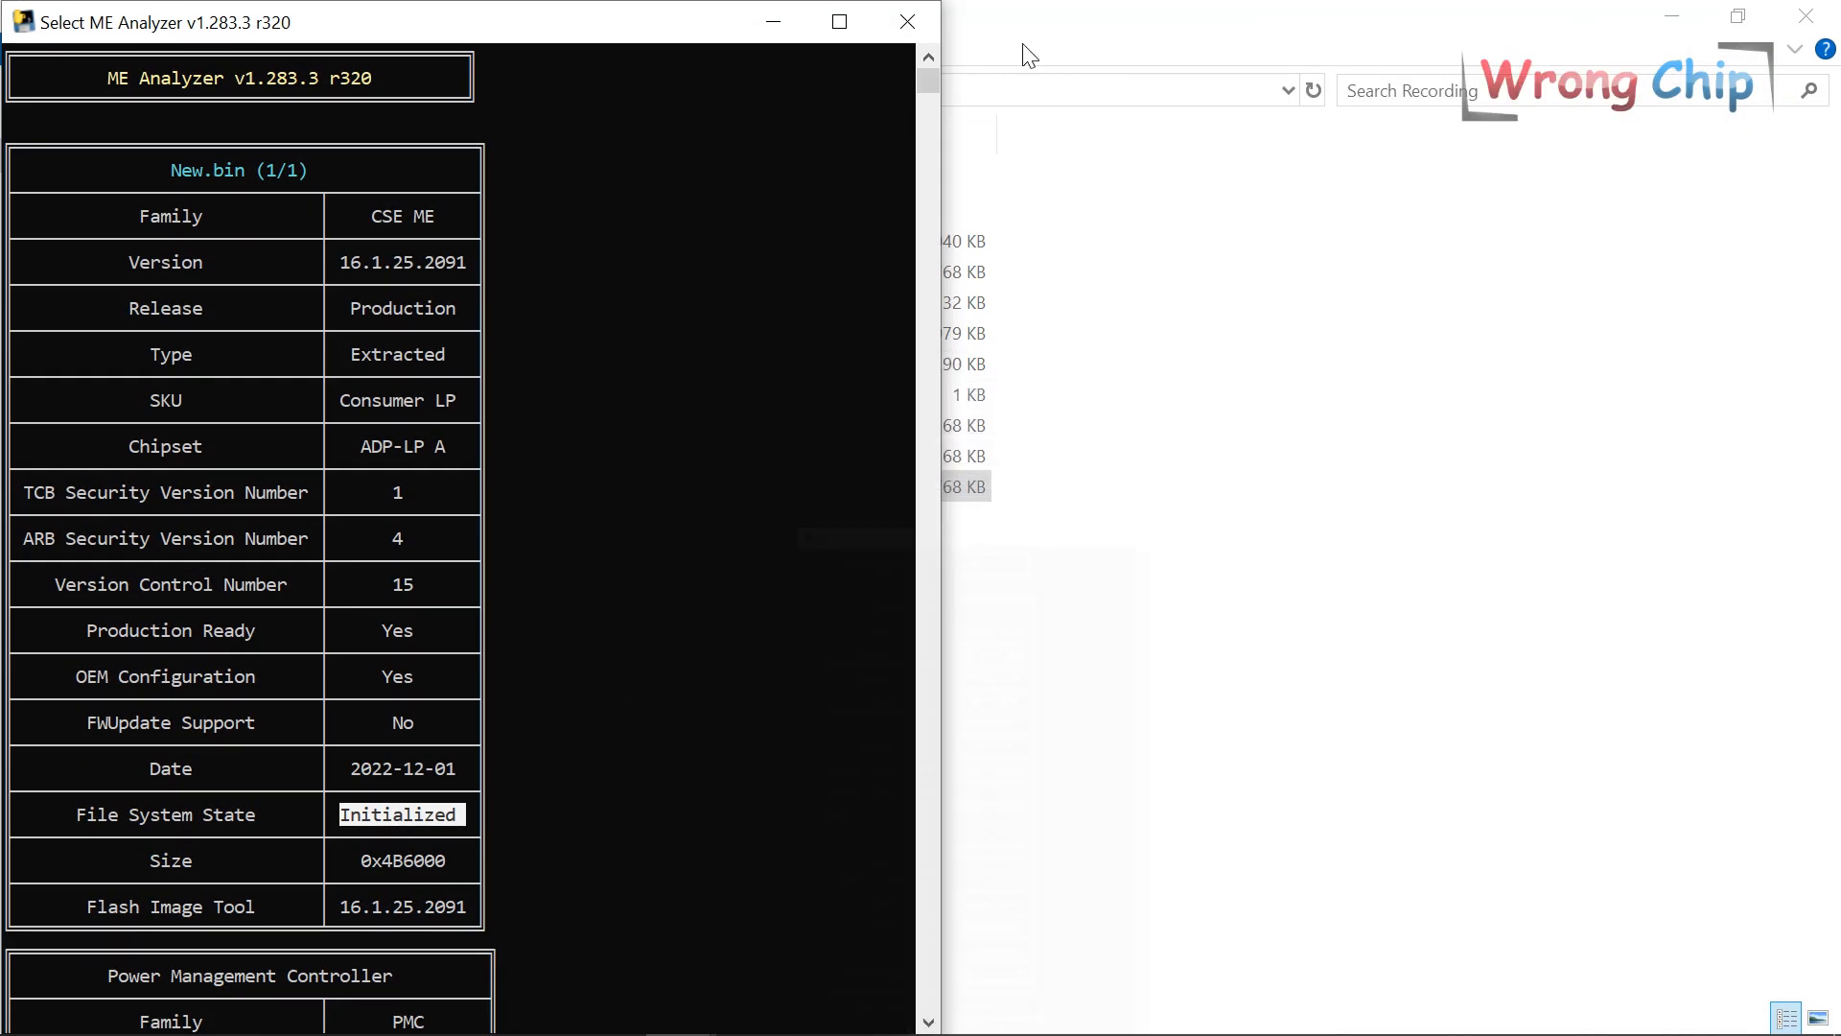
click(791, 31)
click(506, 272)
click(565, 272)
key(ctrl+c)
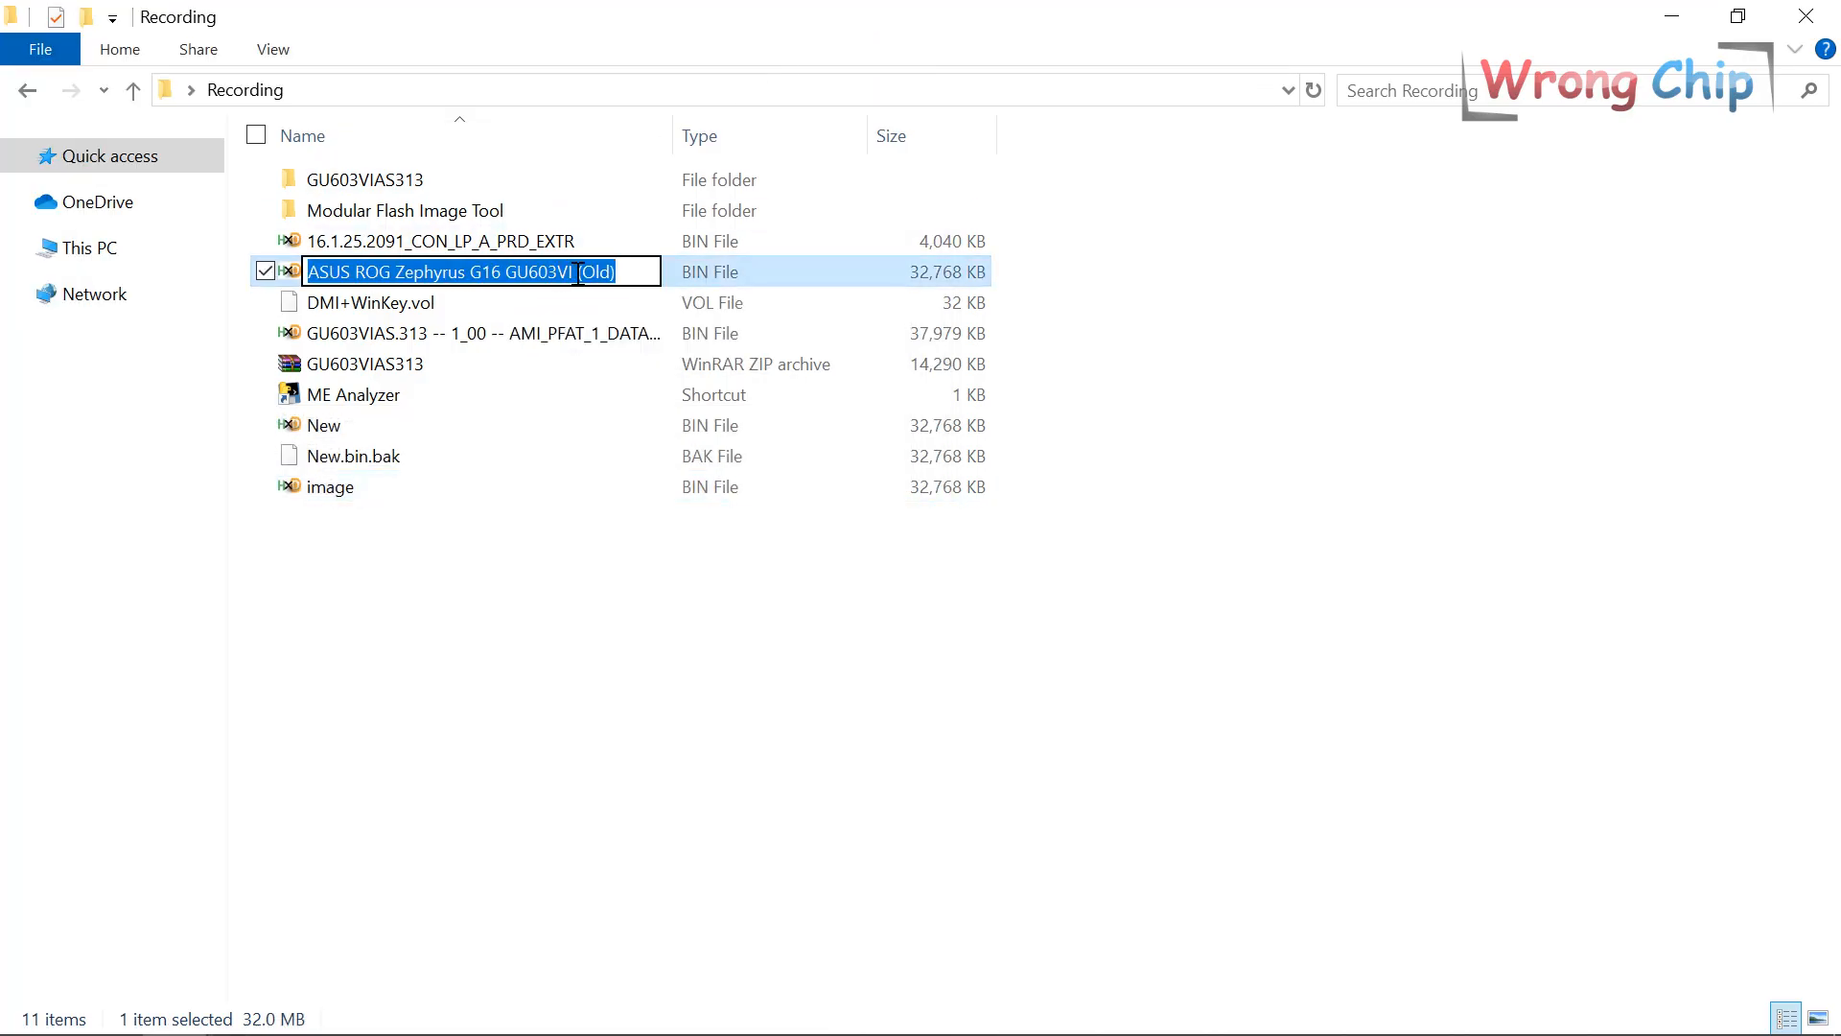
Rename image.bin by pasting 'ASUS ROG Zephyrus G16 GU603VI' and appending ' (New)'.
click(375, 490)
click(374, 490)
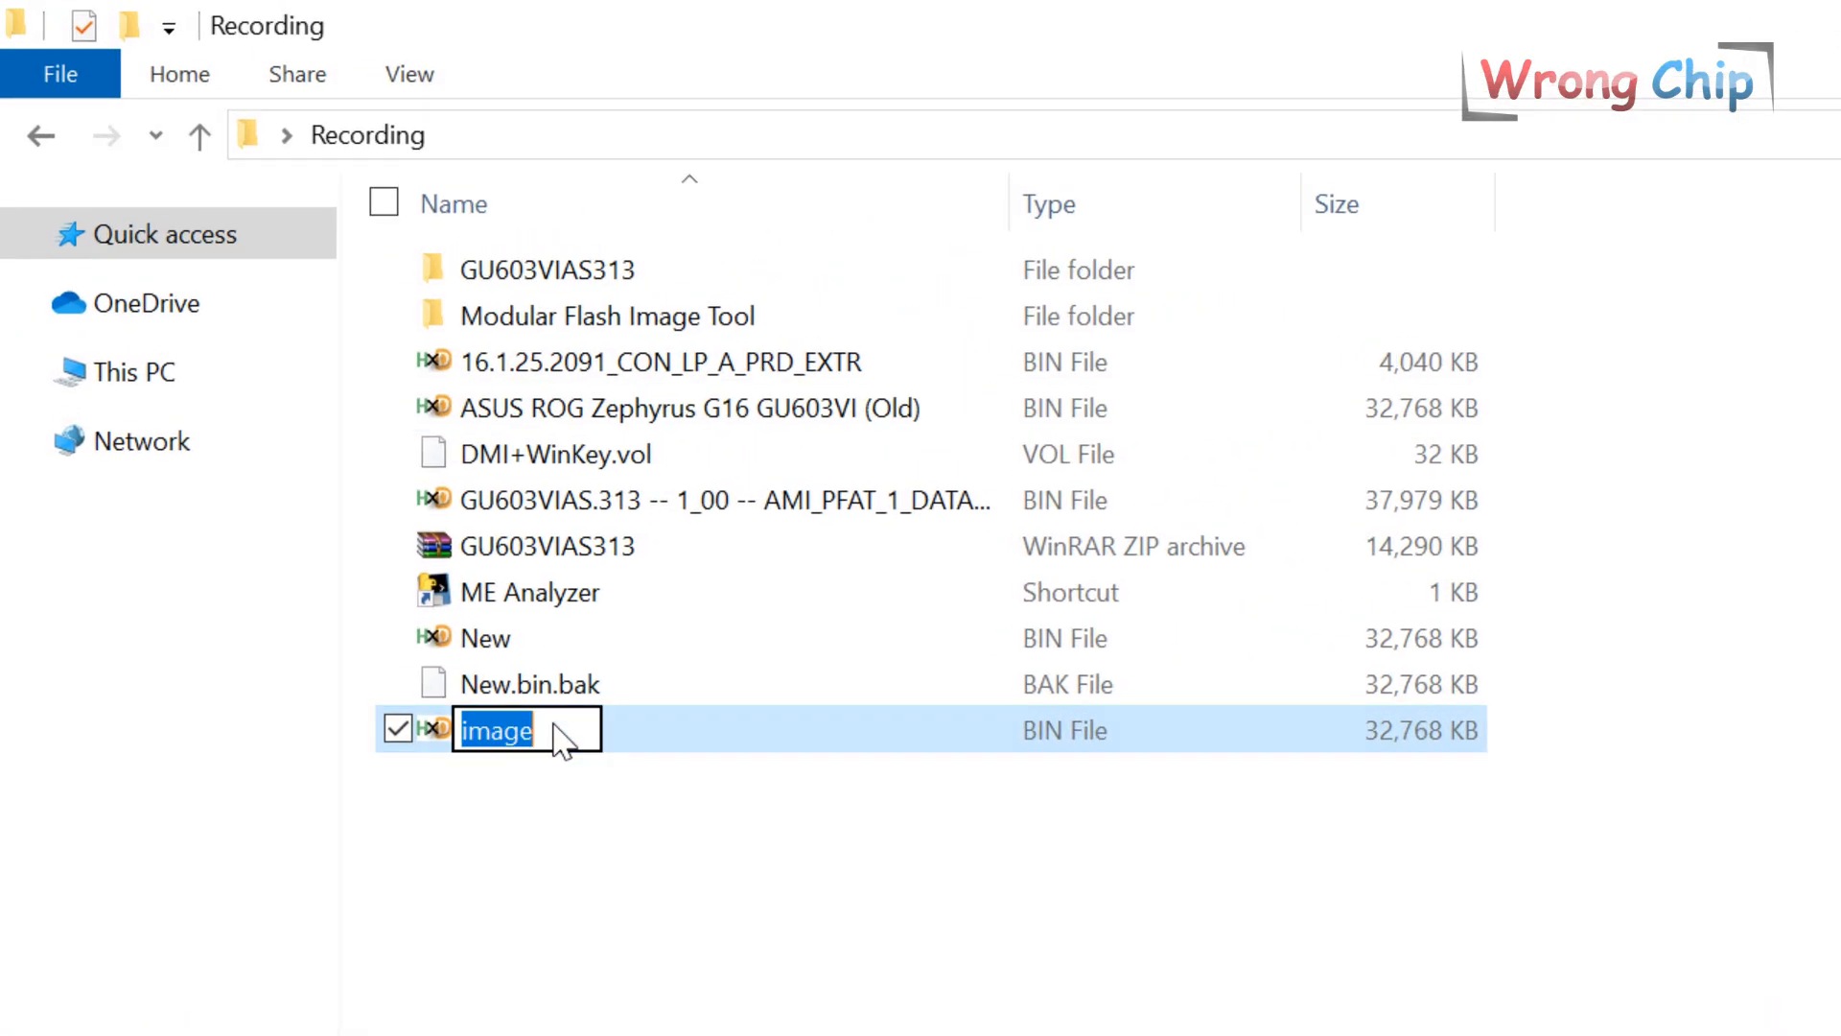
key(ctrl+v)
text((New))
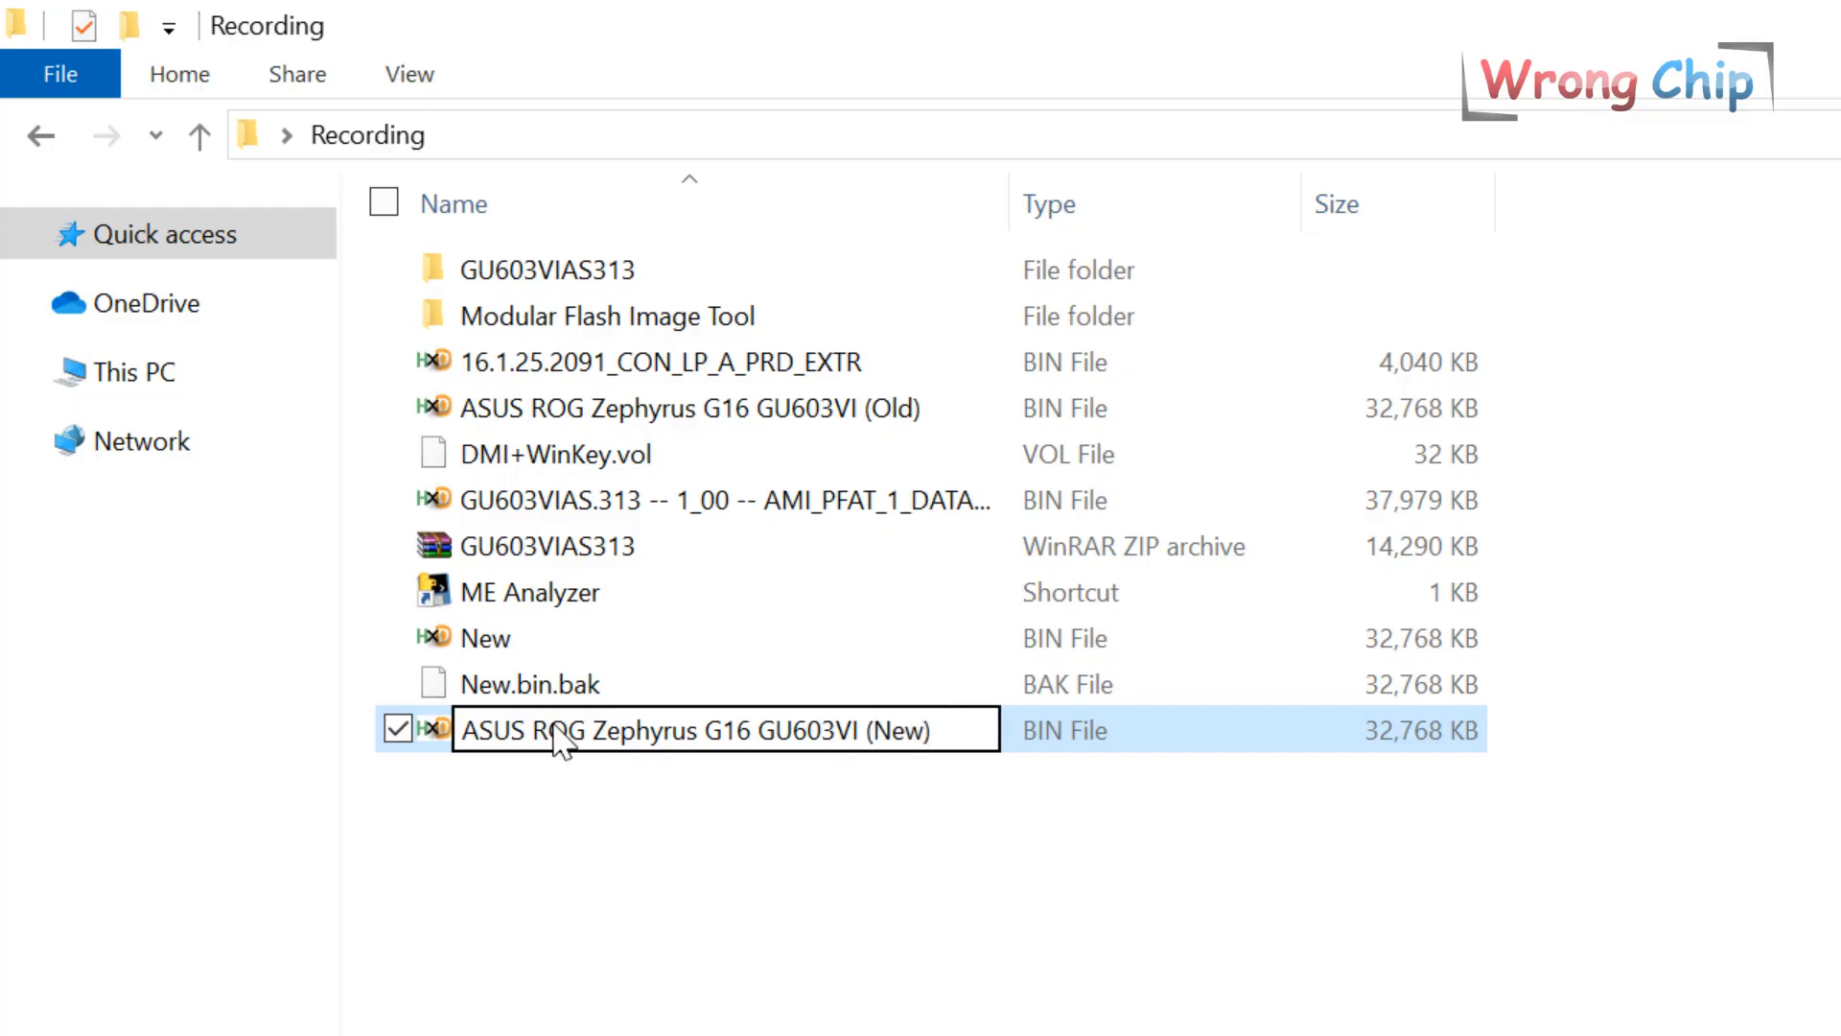
key(Return)
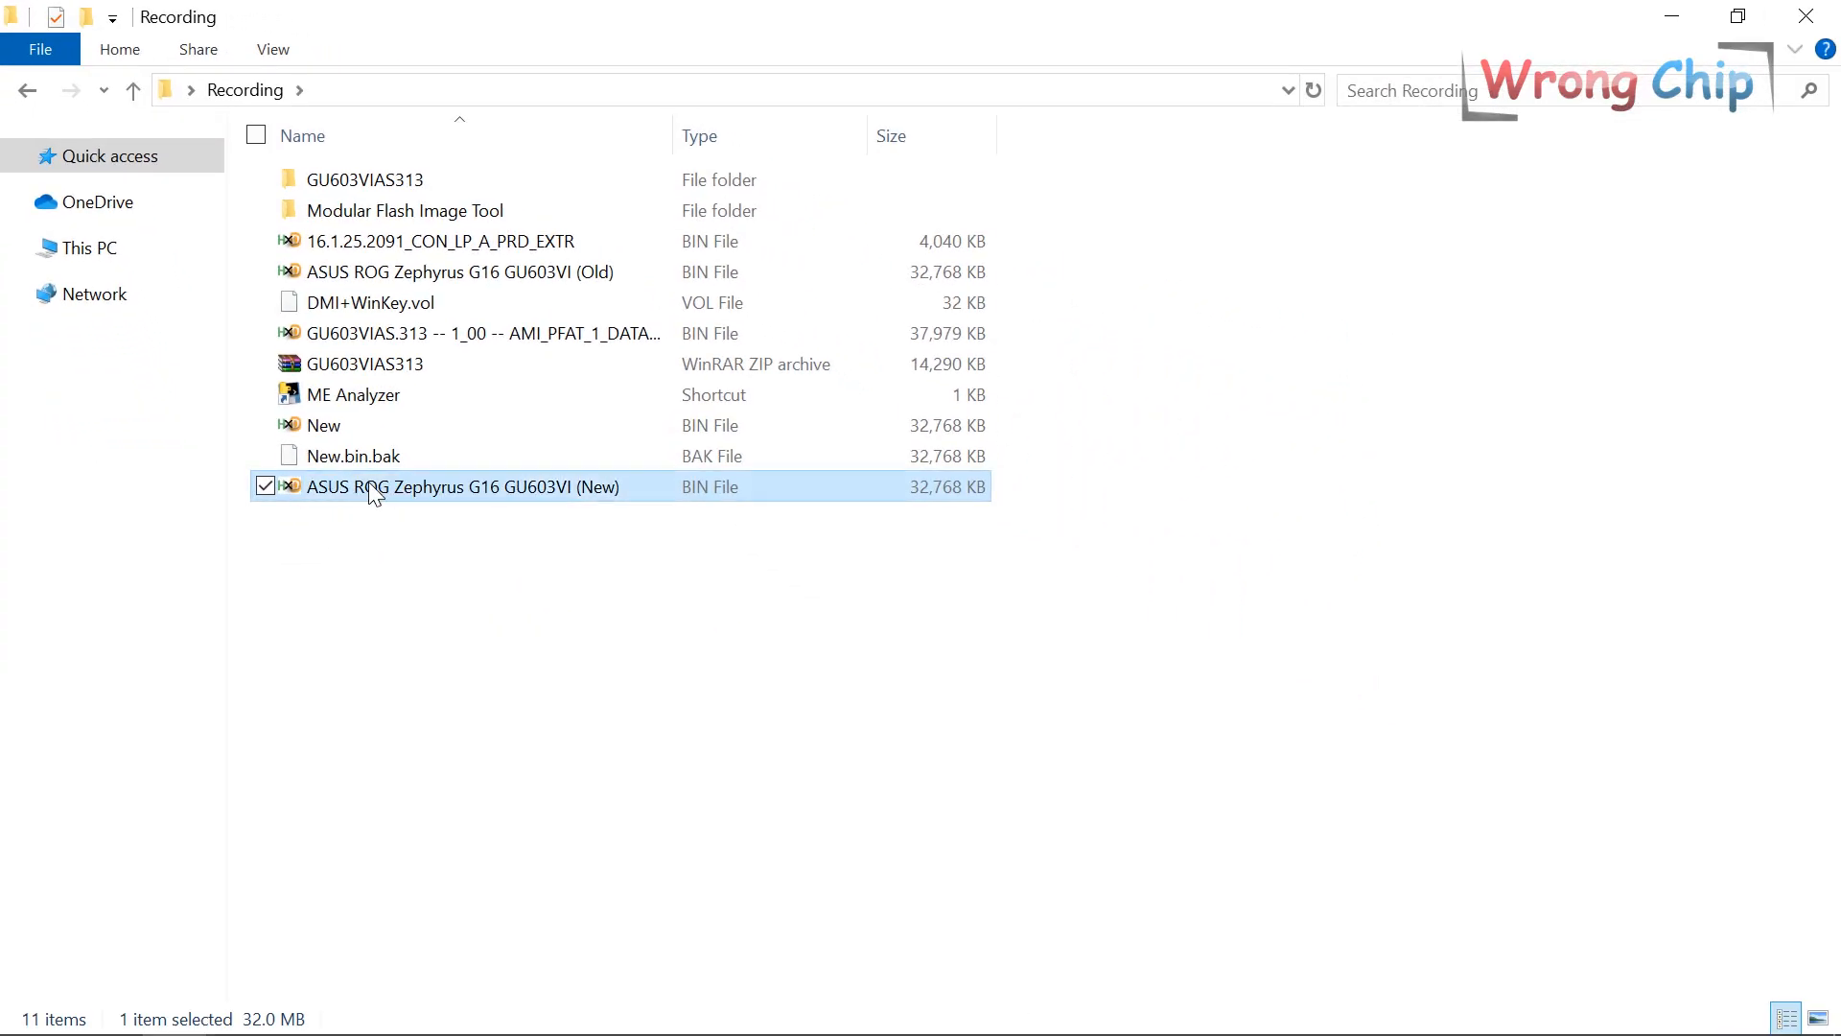
click(392, 559)
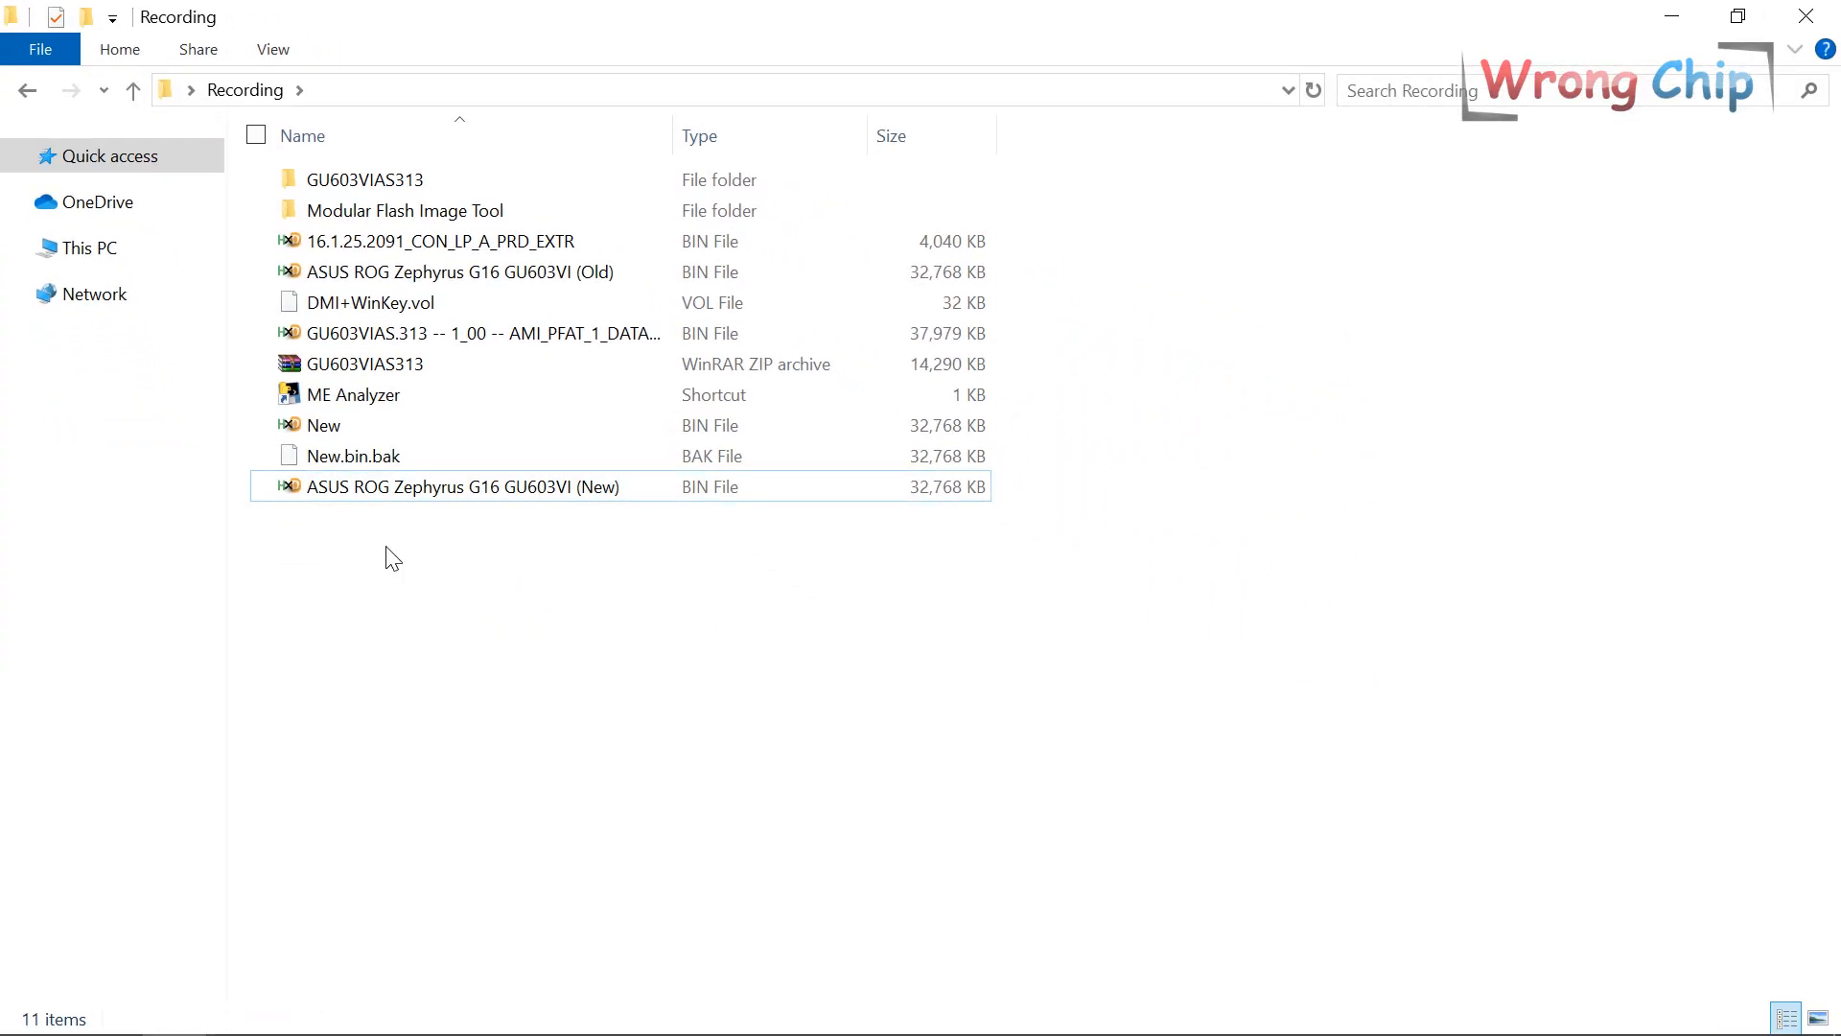